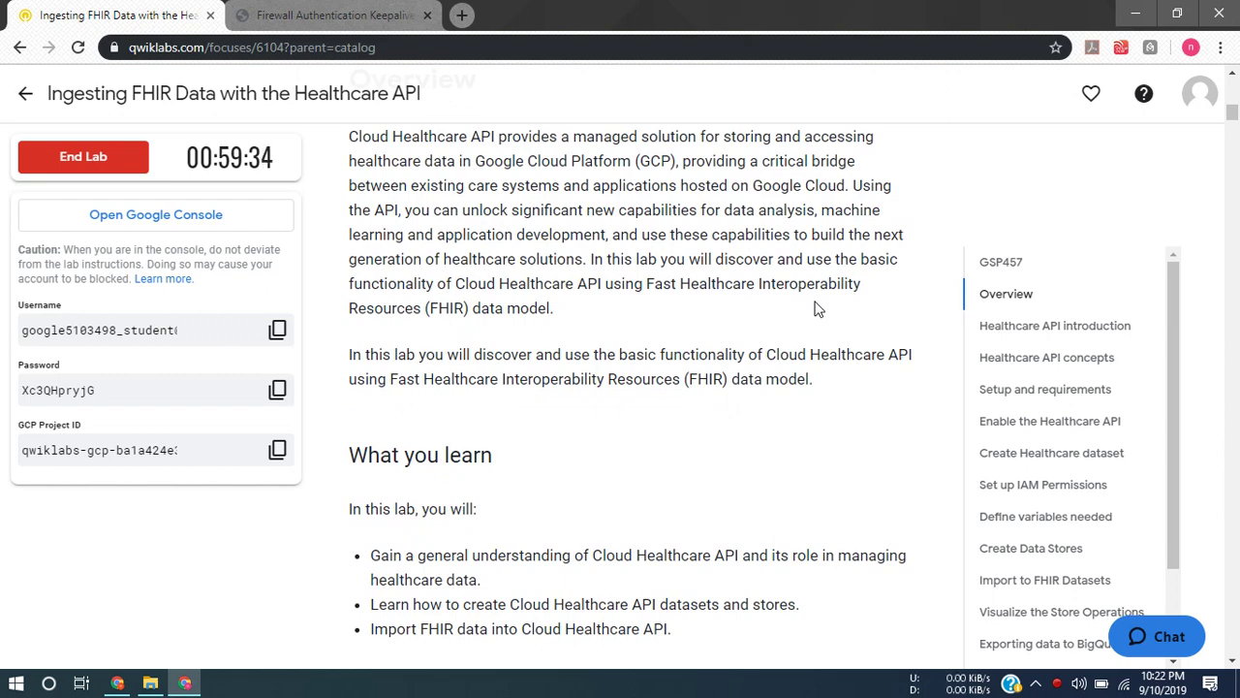
Read the lab's overview and the "What you learn" objectives for the Cloud Healthcare API
scroll(817, 308, down, 1)
scroll(817, 308, down, 1)
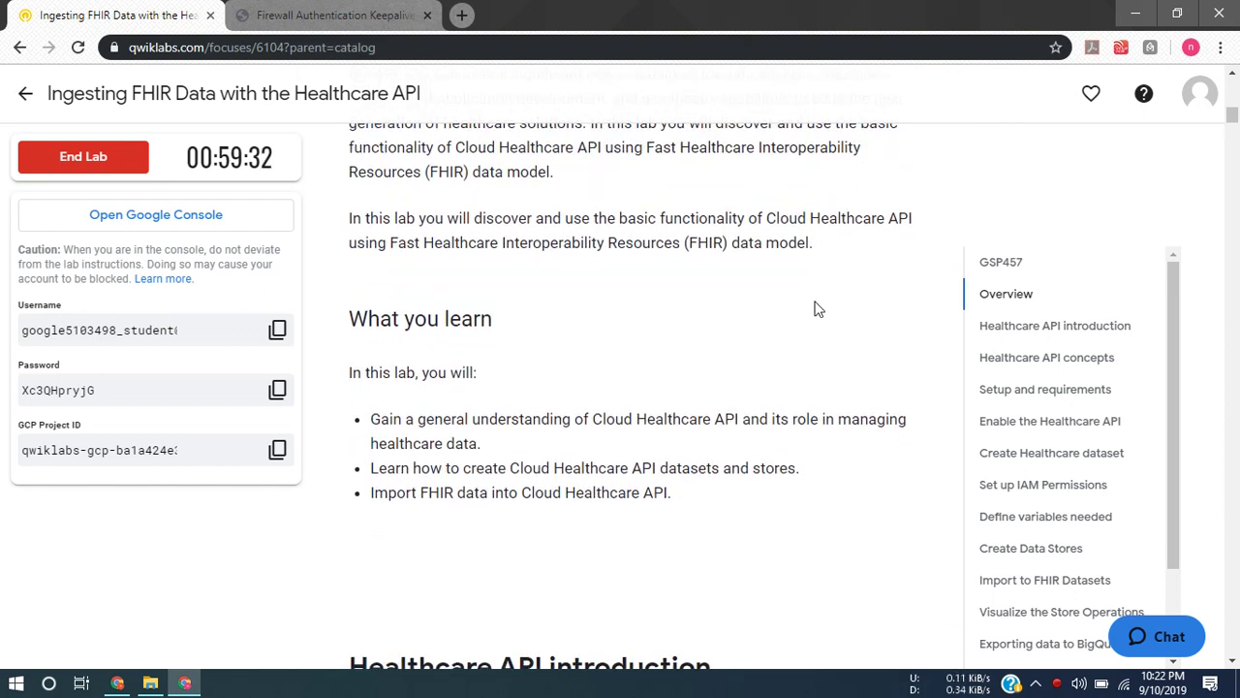
scroll(816, 308, up, 1)
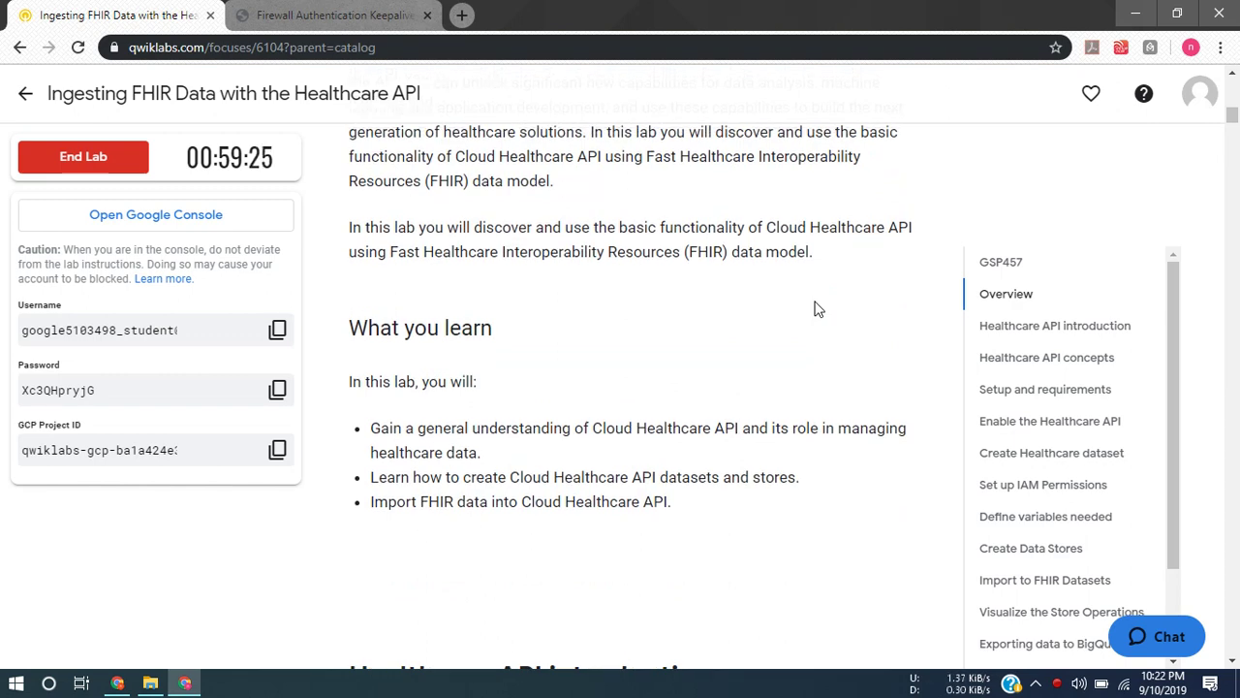
scroll(816, 308, down, 1)
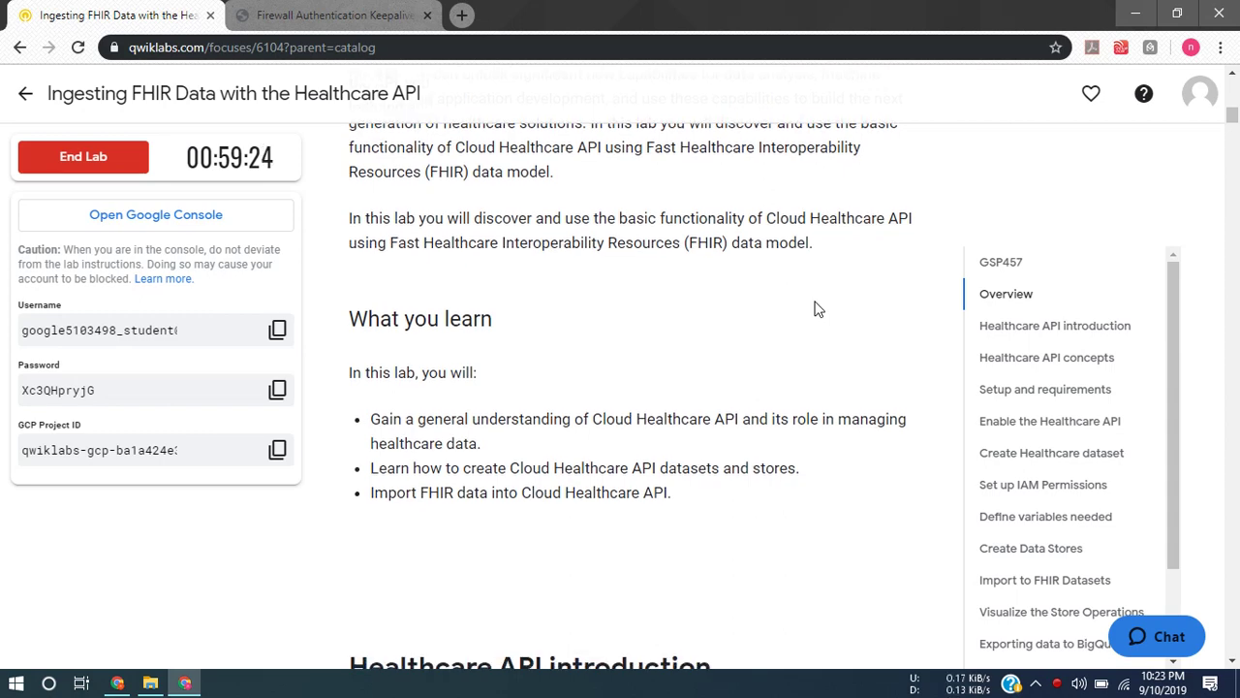
scroll(817, 308, up, 2)
scroll(816, 309, down, 4)
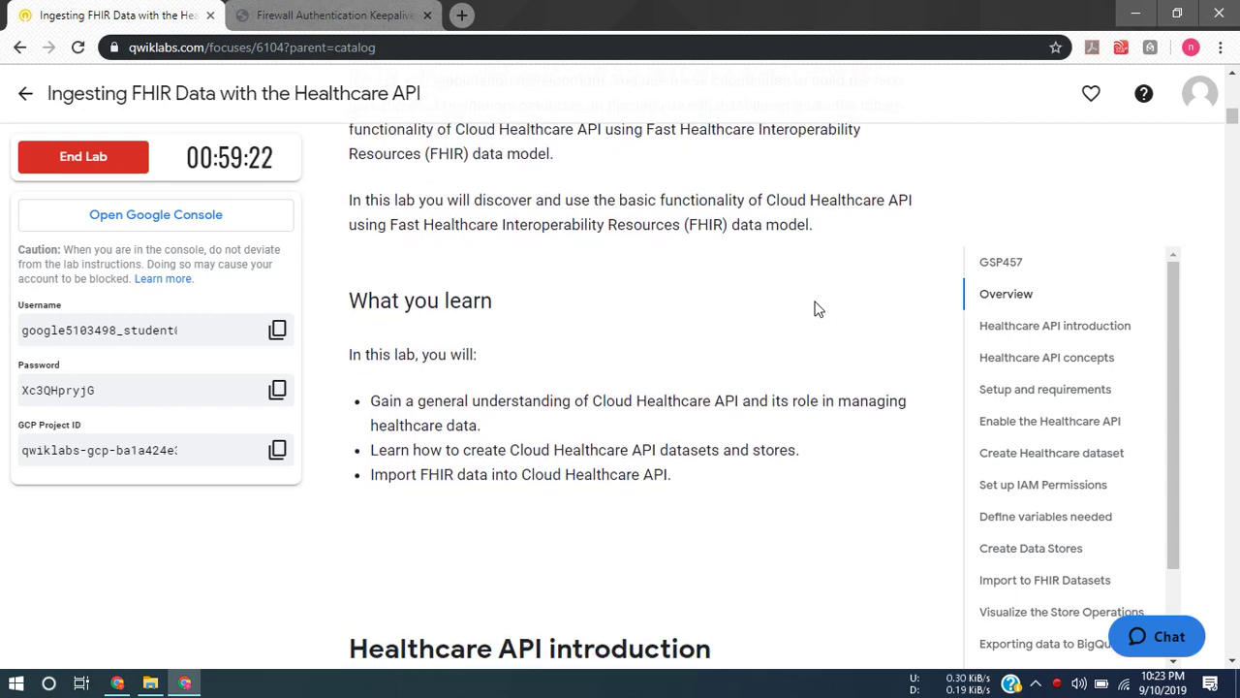
scroll(817, 308, down, 5)
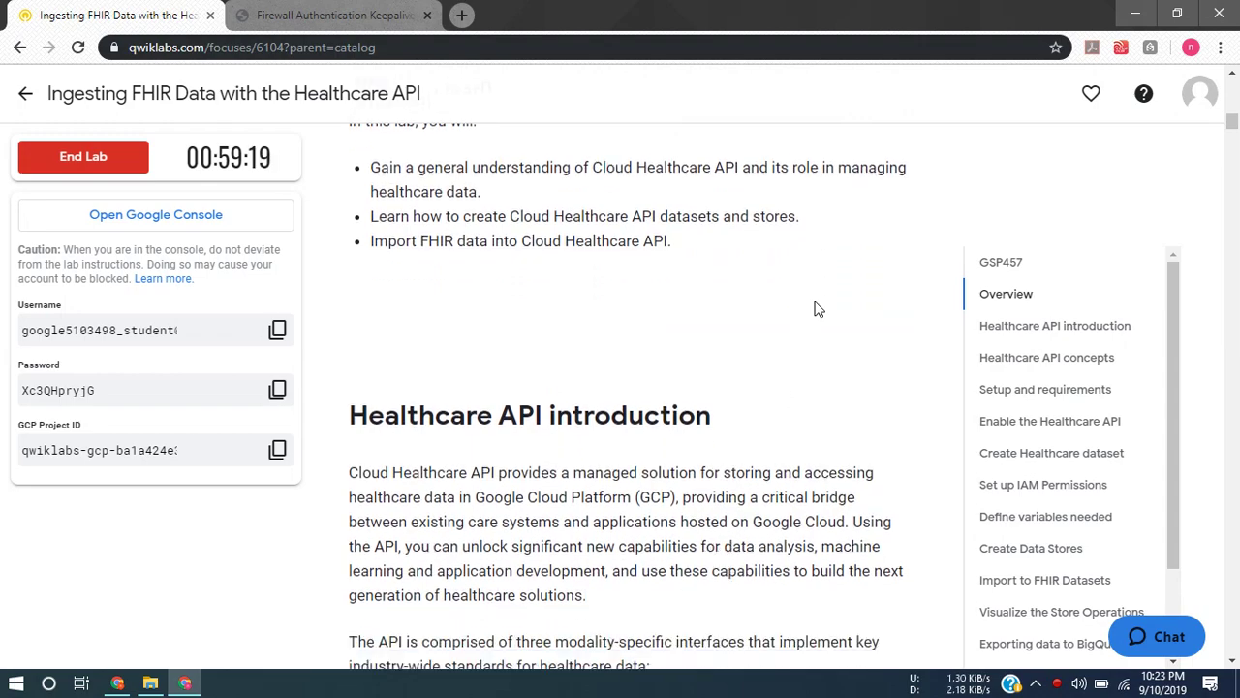
Read the Healthcare API introduction, covering the FHIR, HL7v2 and DICOM interfaces and key features from standards conformance to high availability
scroll(817, 308, down, 1)
scroll(817, 309, down, 3)
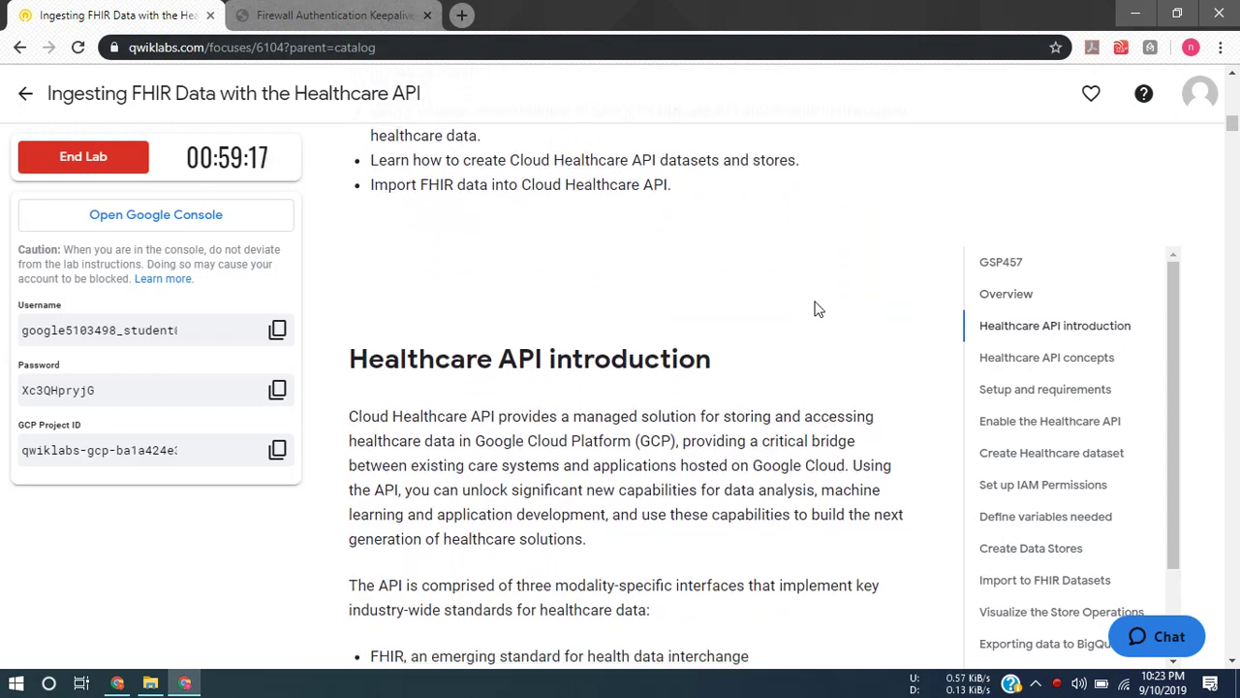
scroll(816, 308, down, 1)
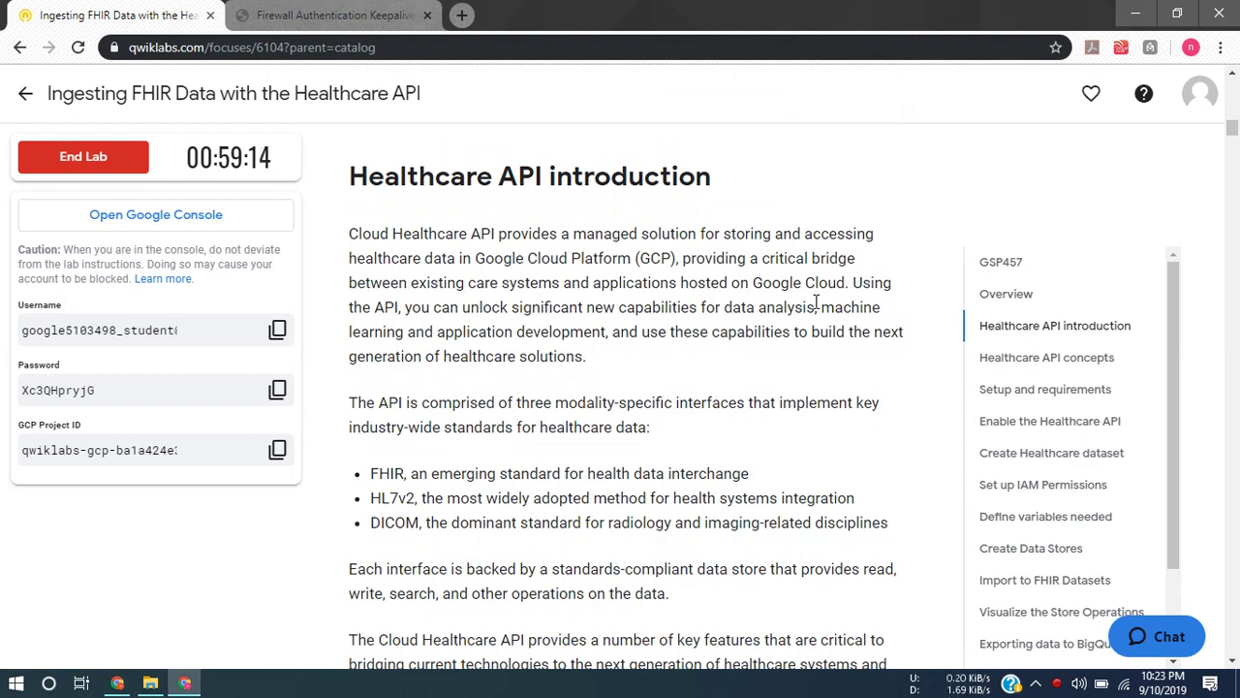
scroll(817, 309, down, 1)
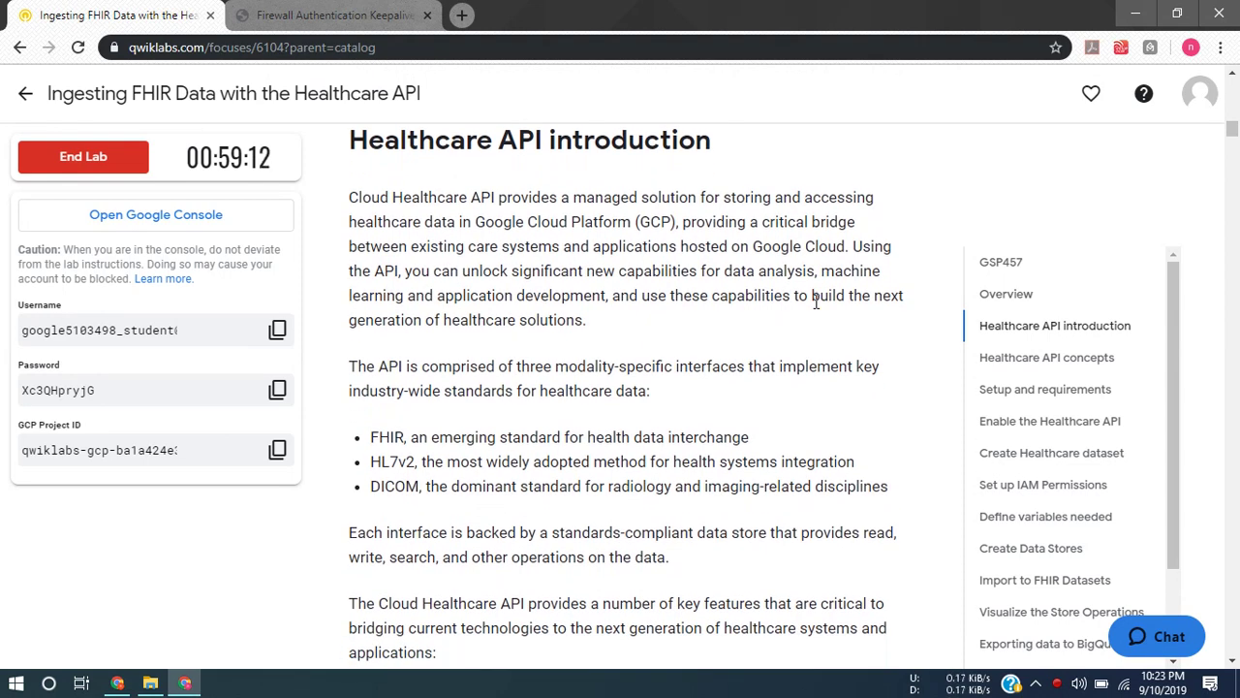
scroll(817, 305, down, 4)
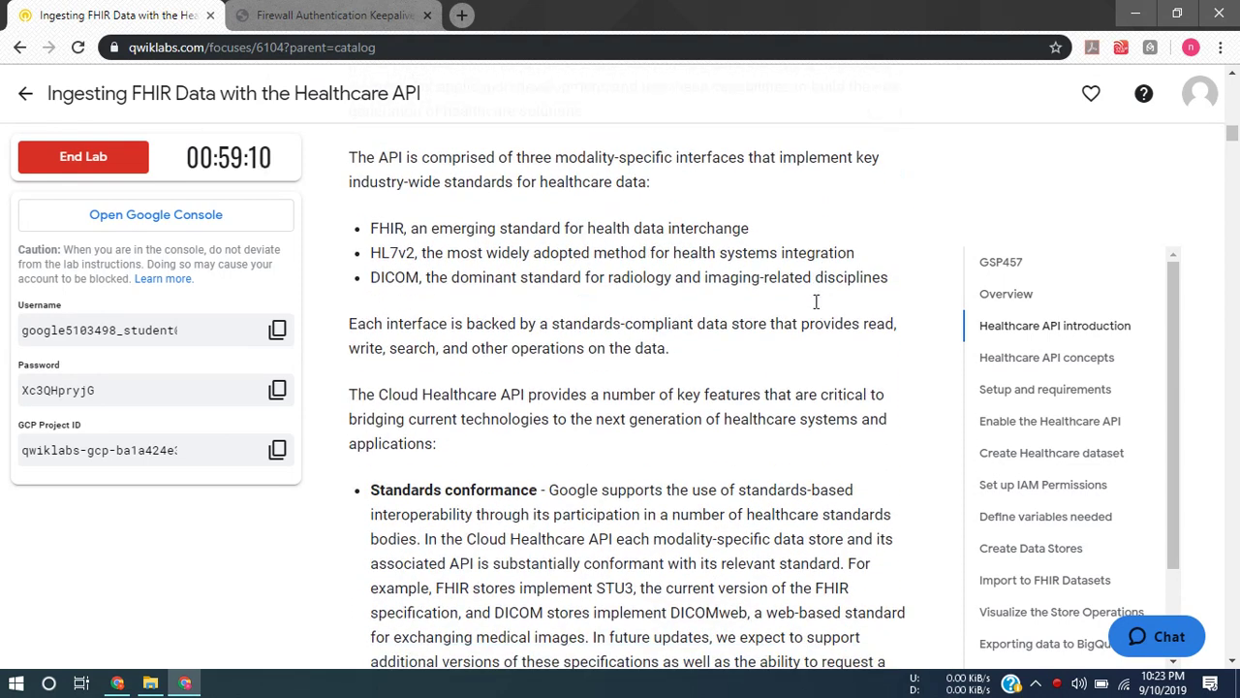
scroll(816, 308, down, 1)
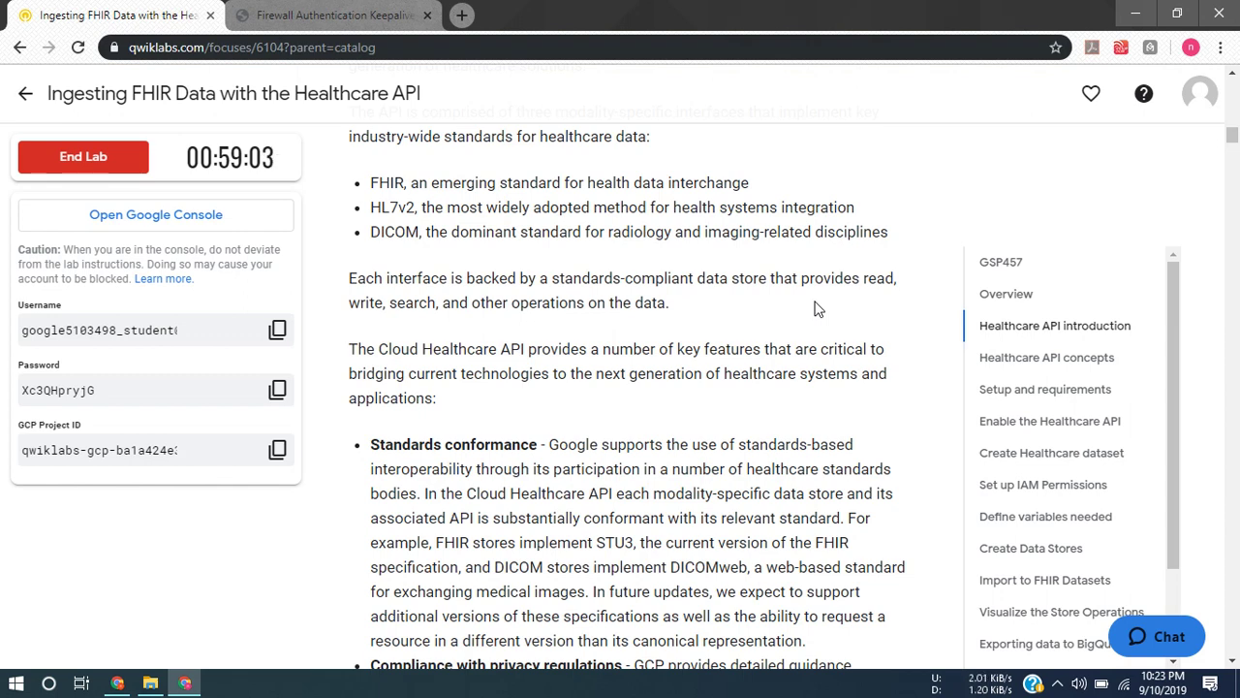
scroll(817, 308, down, 2)
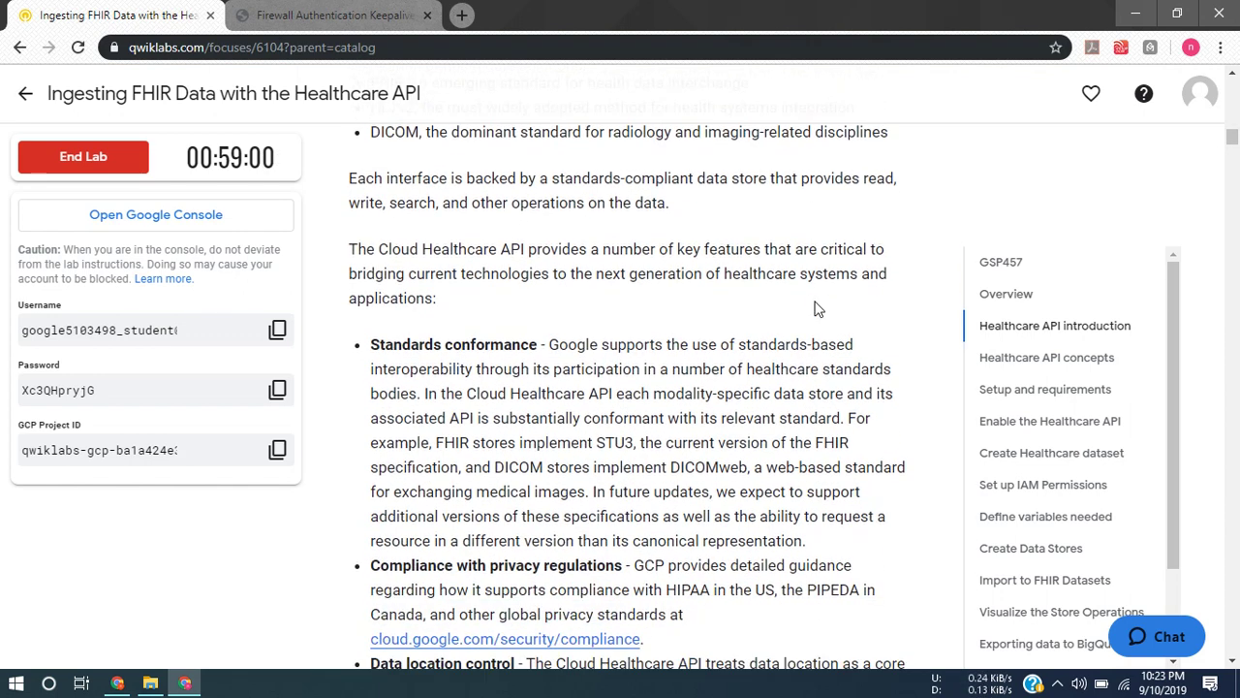
scroll(817, 308, down, 1)
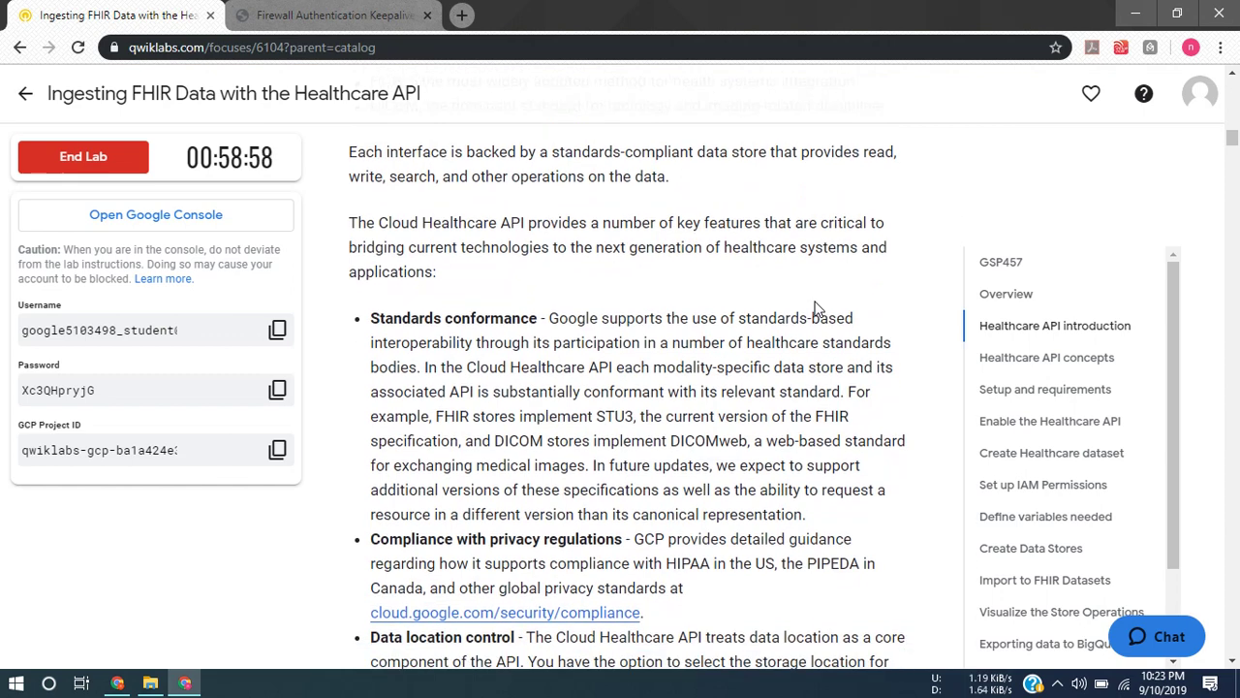
scroll(817, 304, down, 1)
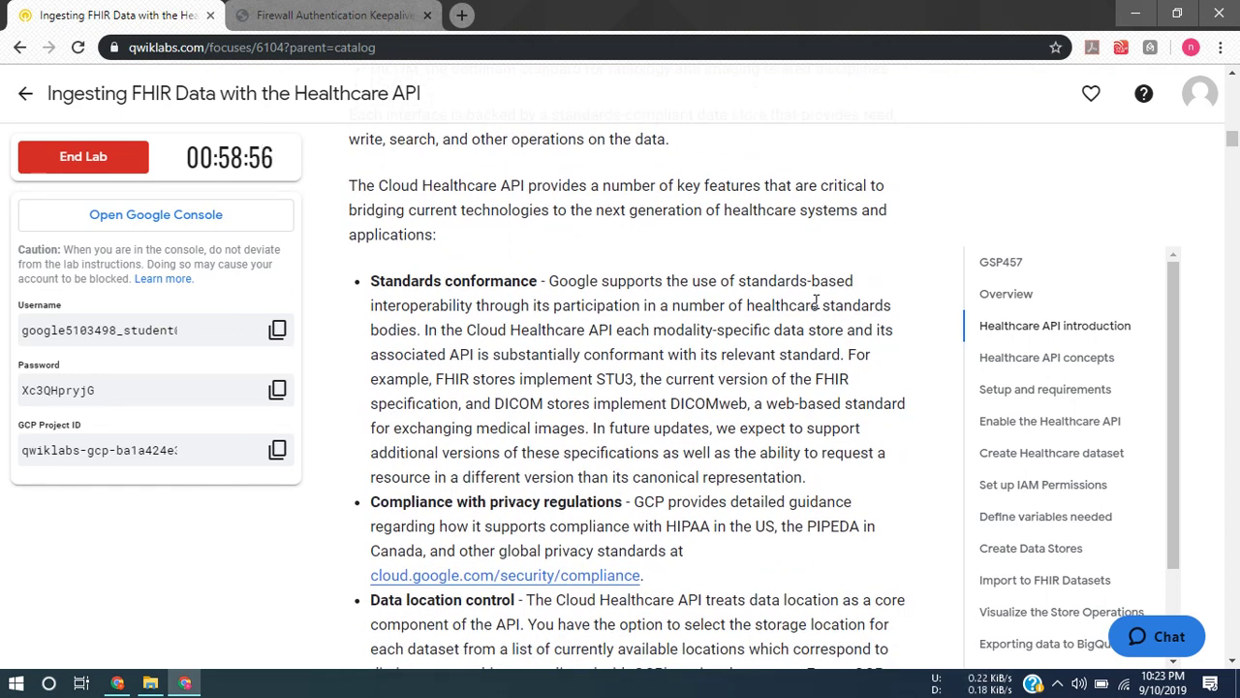
scroll(816, 304, down, 1)
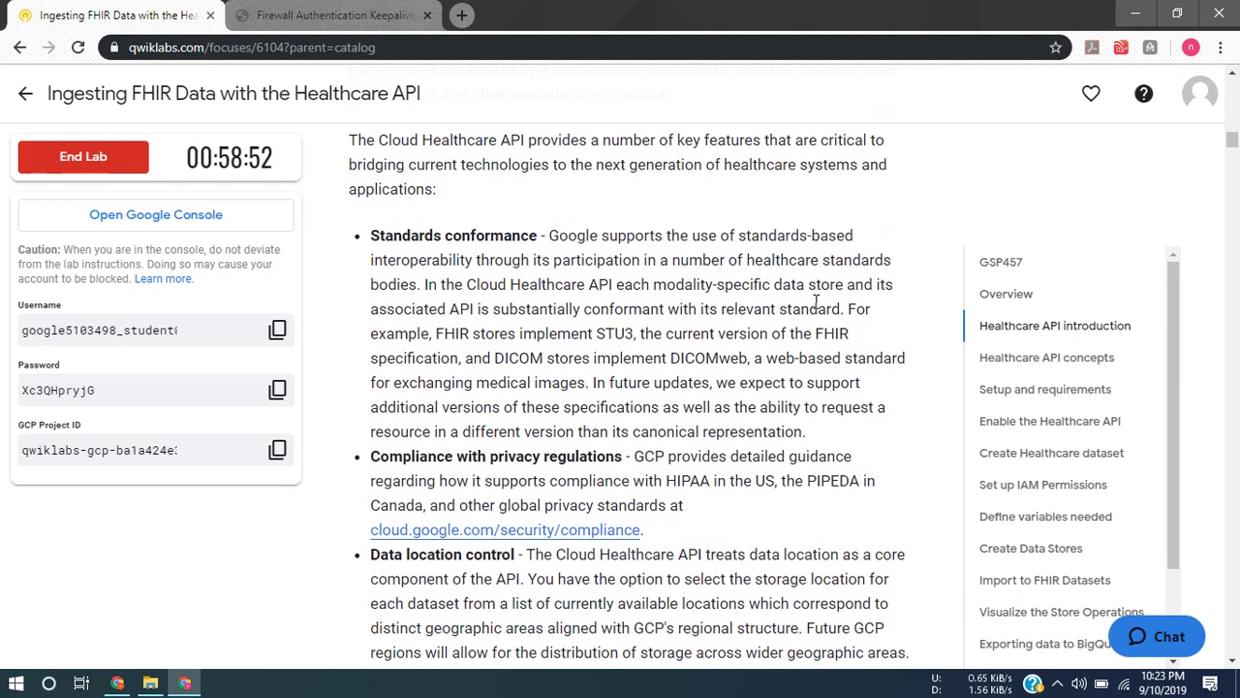
scroll(817, 303, down, 1)
scroll(817, 308, down, 1)
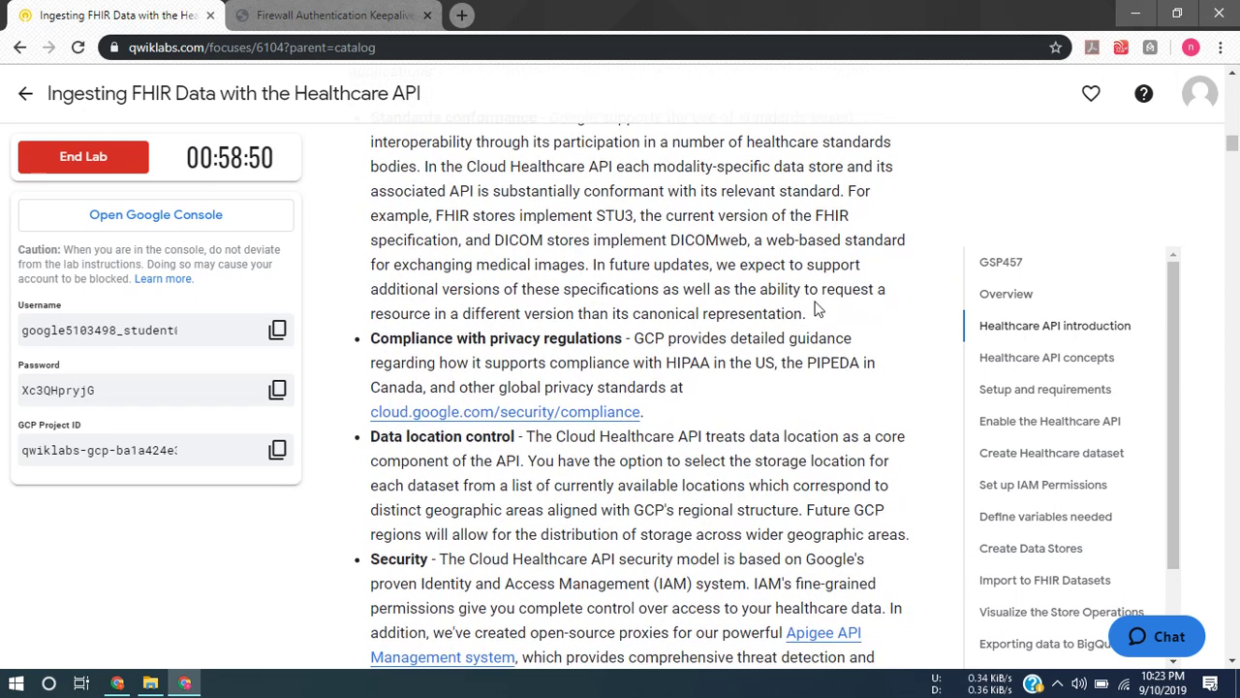
scroll(817, 309, down, 3)
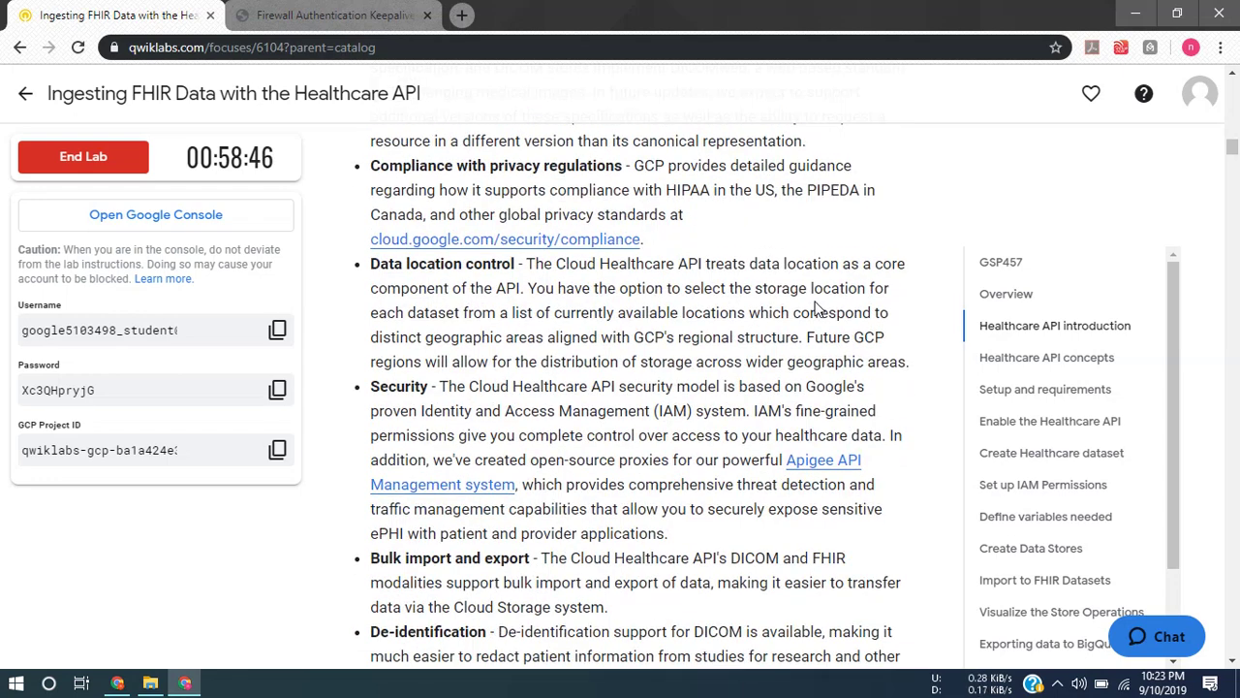
scroll(817, 308, down, 2)
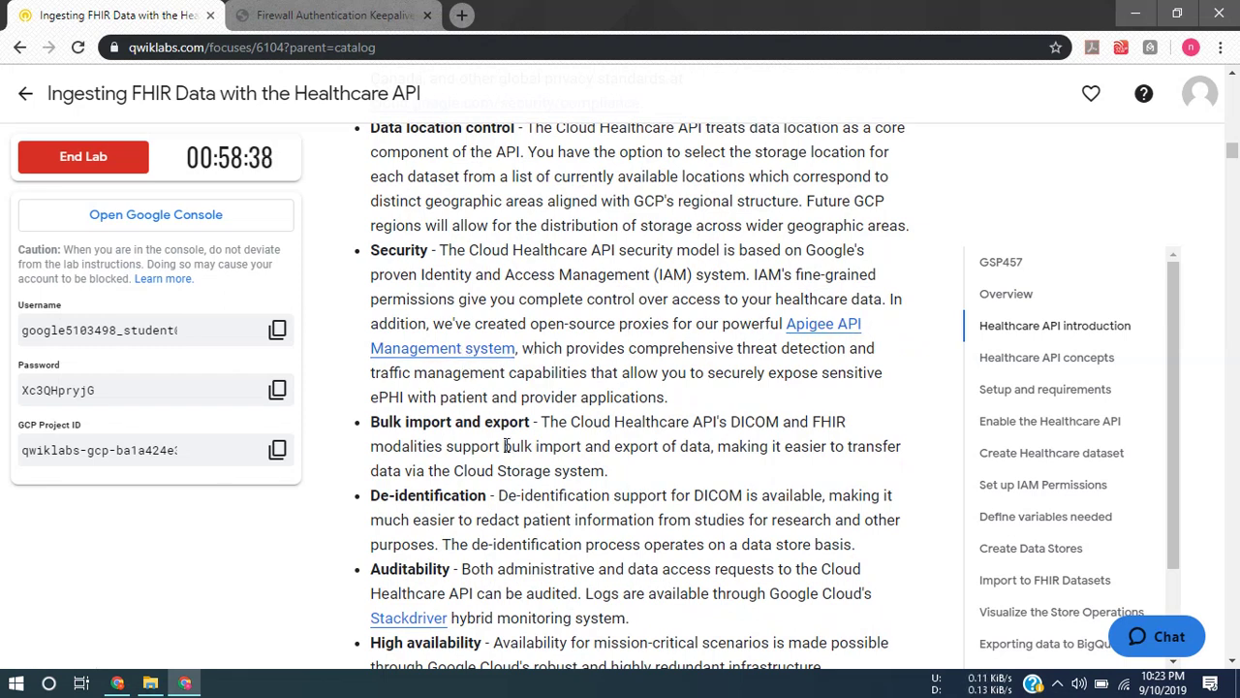
scroll(505, 446, down, 2)
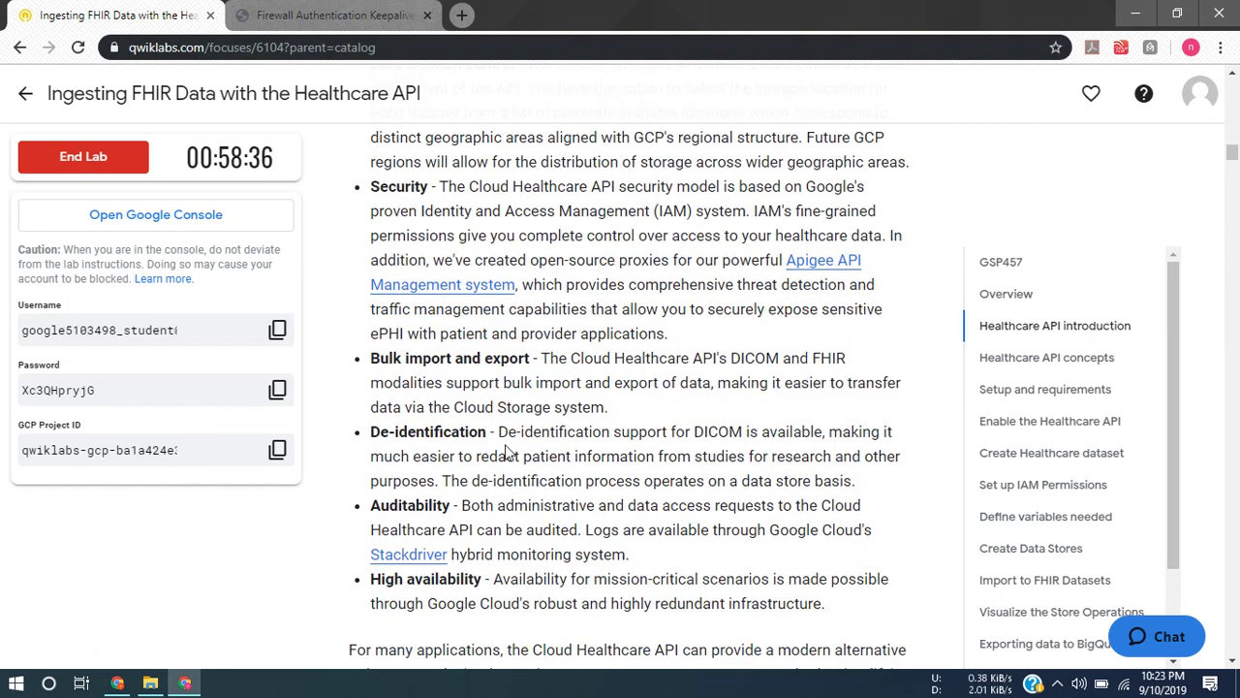
scroll(505, 451, down, 2)
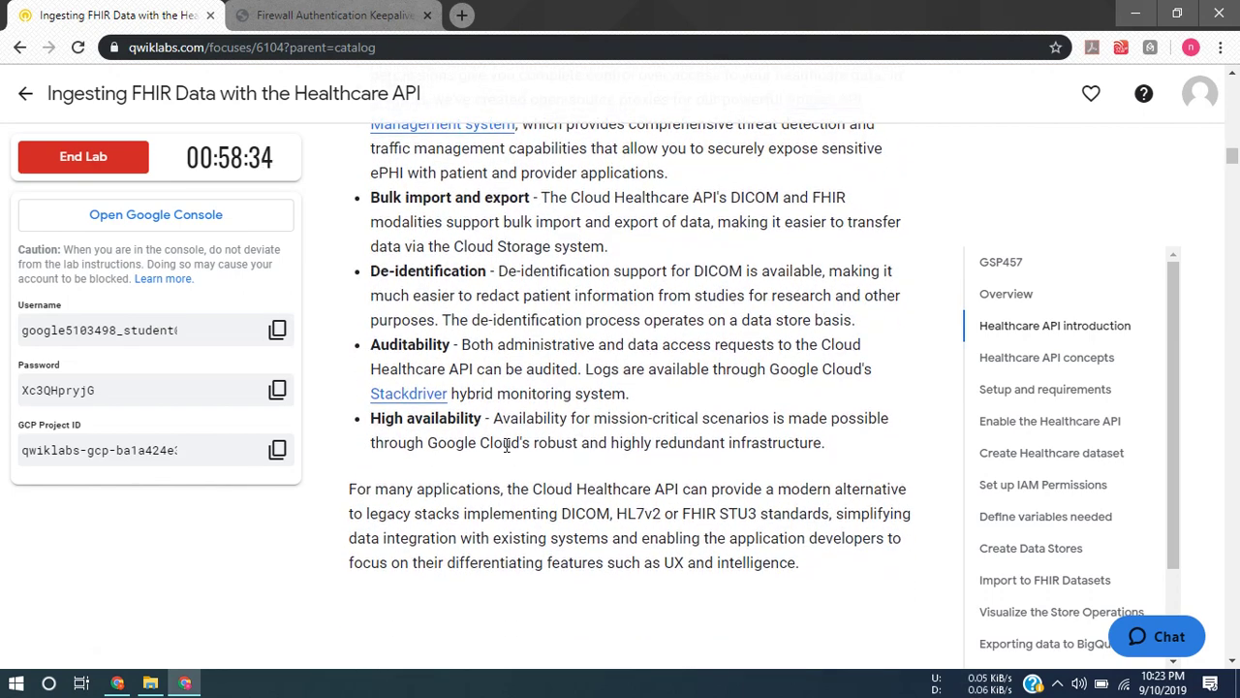
Review the Healthcare API concepts on general structure, datasets and stores, including the data model diagram and dataset design considerations
scroll(504, 446, down, 2)
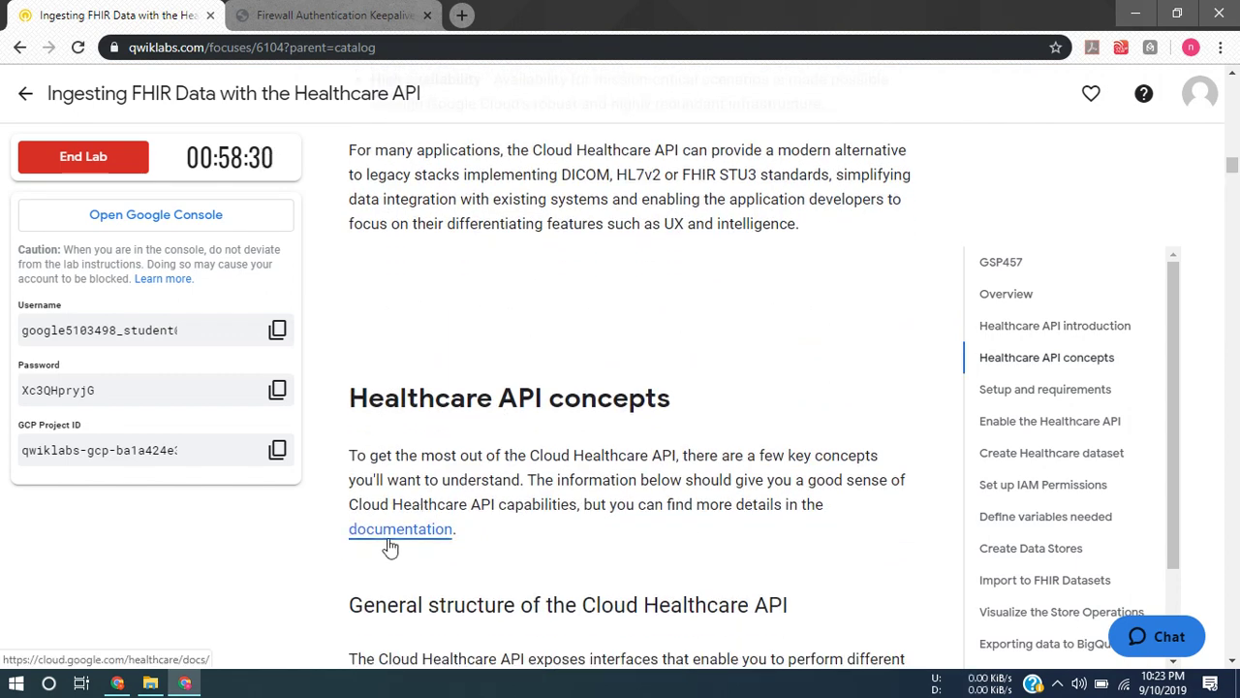
scroll(399, 540, down, 3)
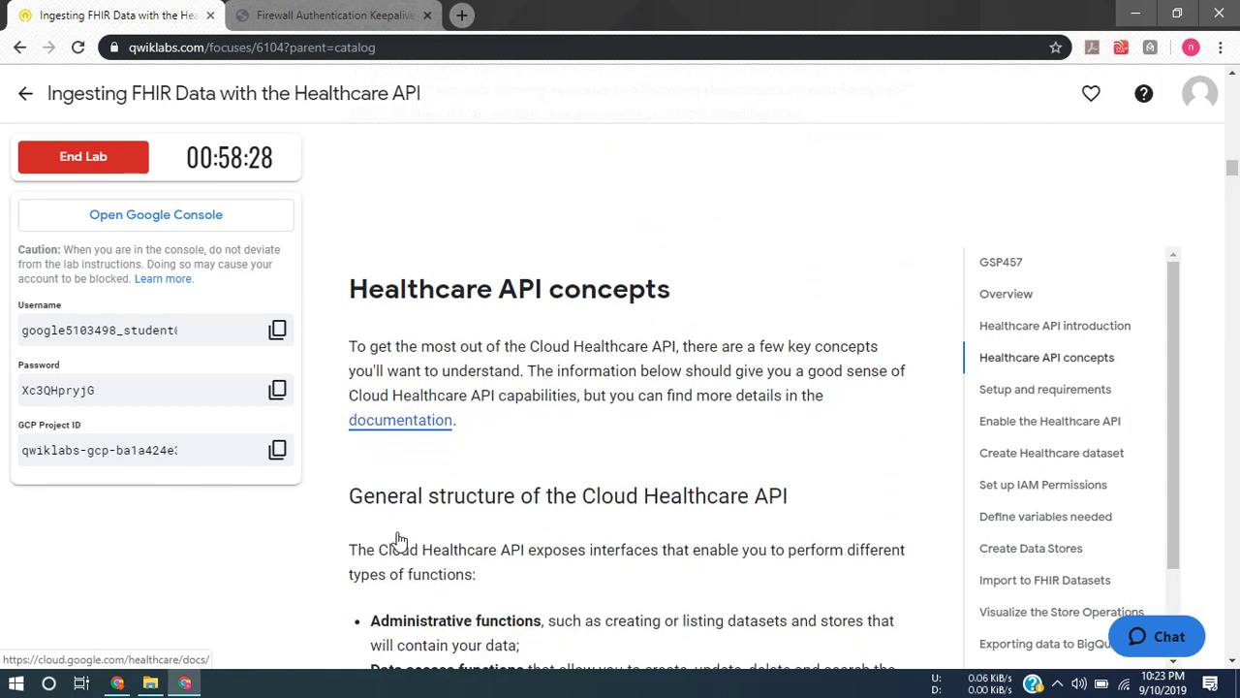
scroll(398, 532, down, 4)
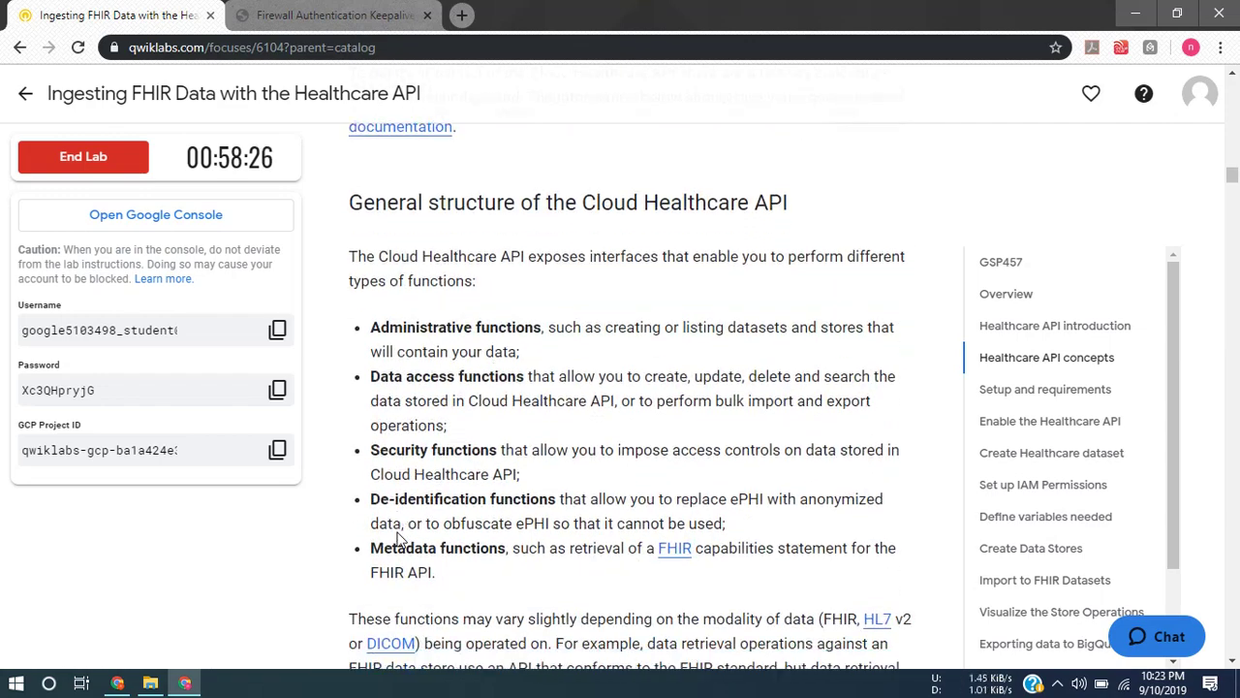
scroll(398, 538, down, 2)
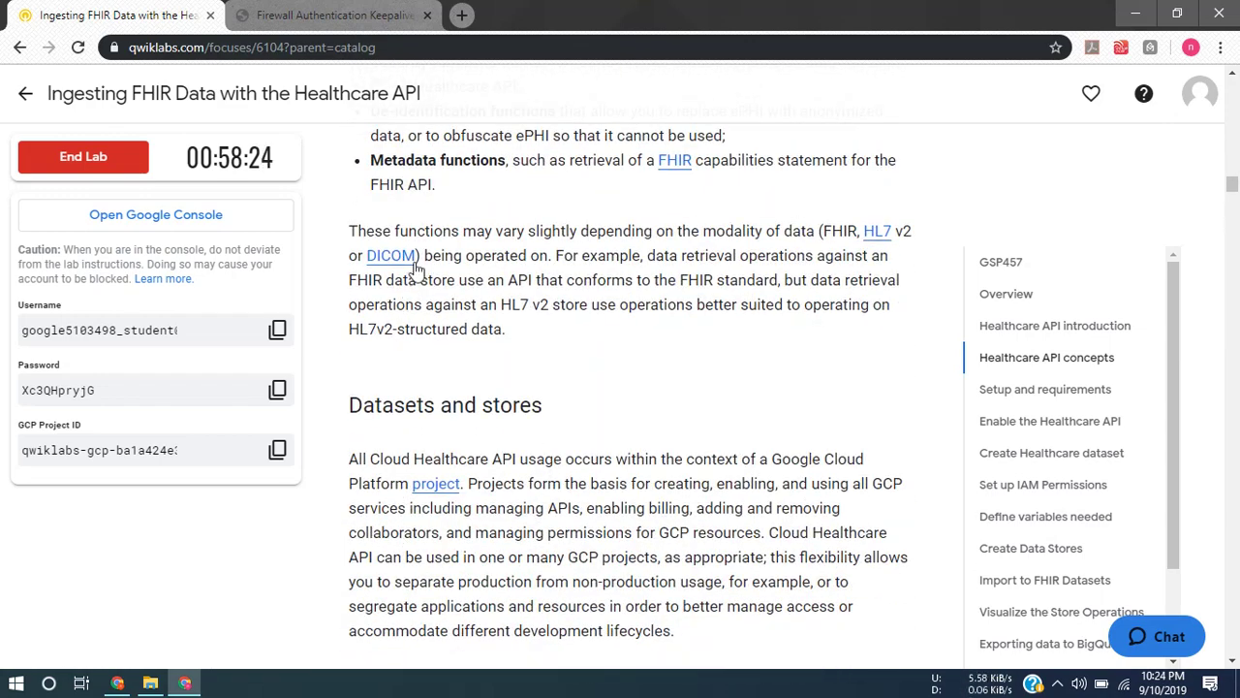
scroll(575, 442, down, 3)
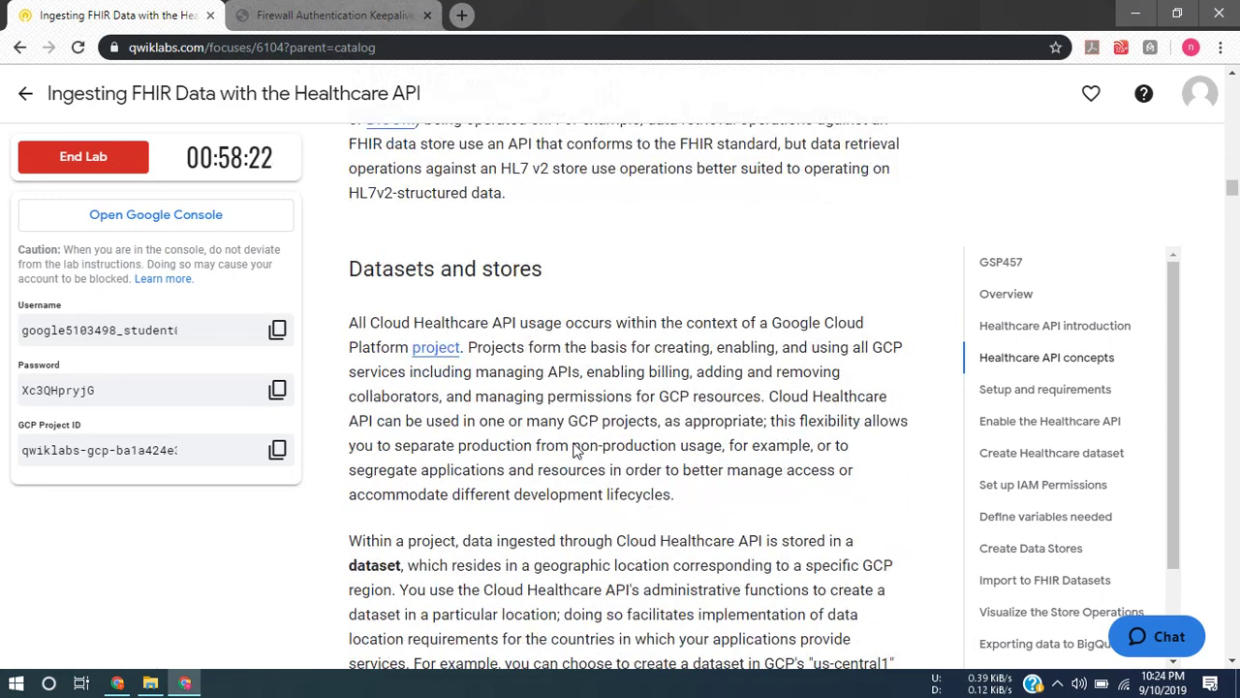
scroll(574, 443, down, 2)
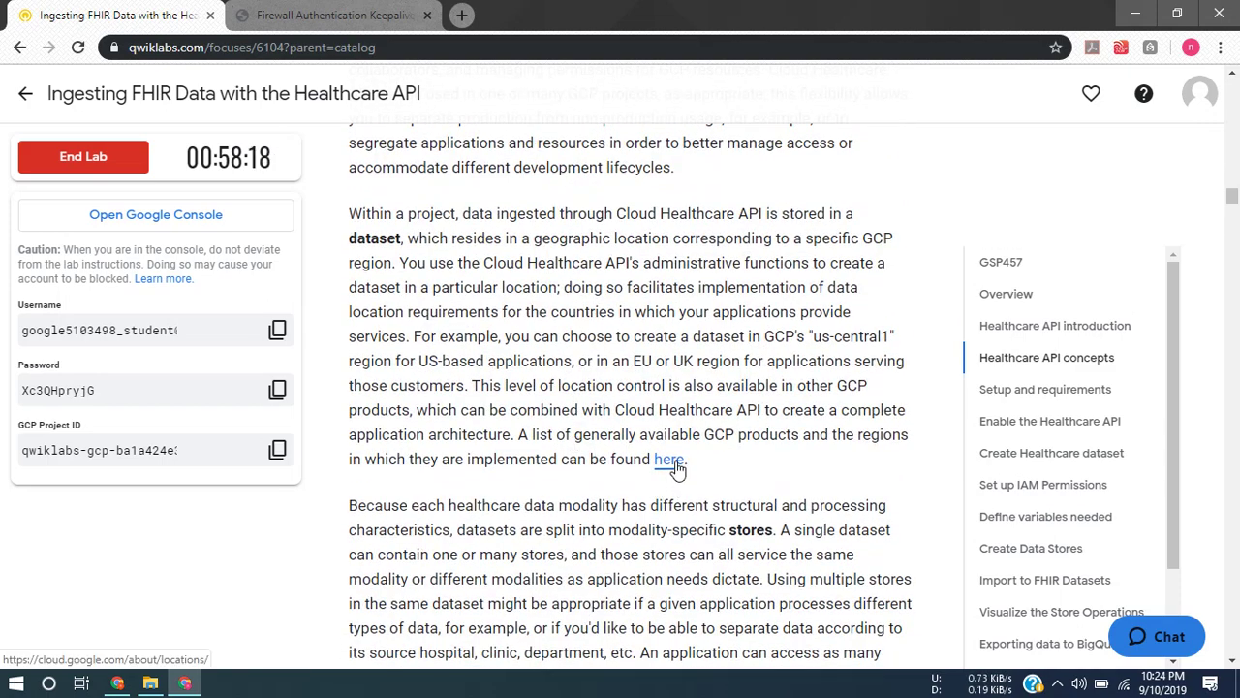
scroll(676, 466, down, 5)
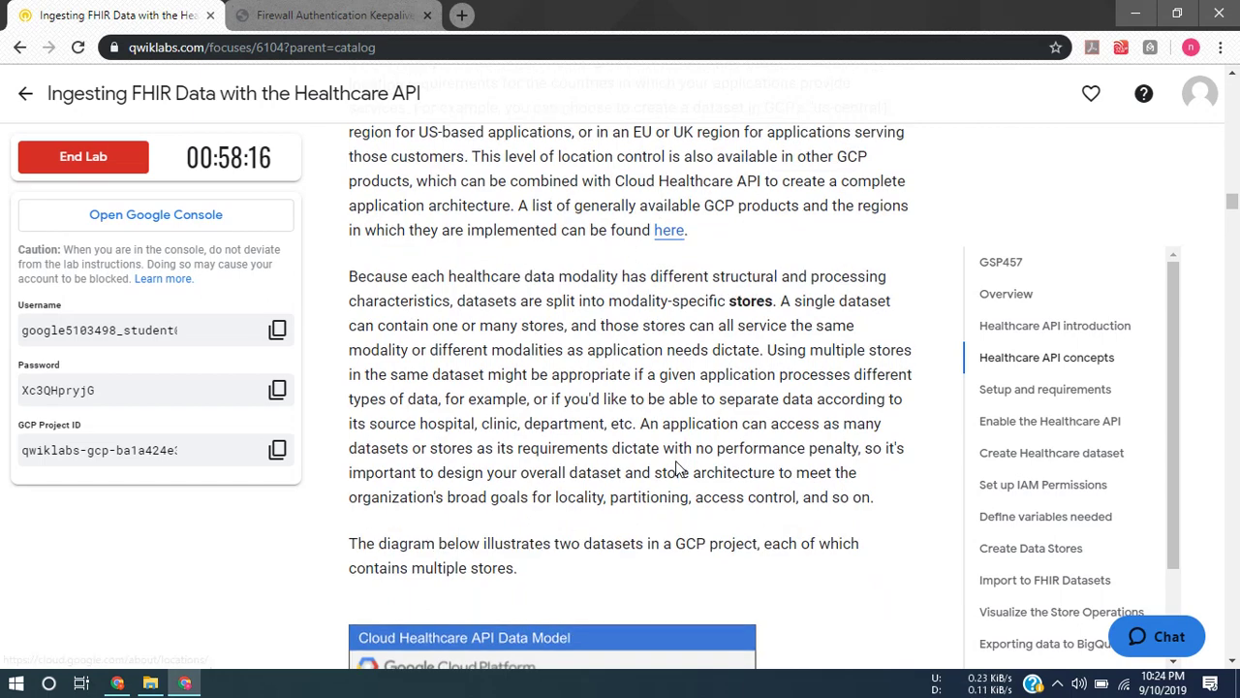
scroll(675, 466, down, 5)
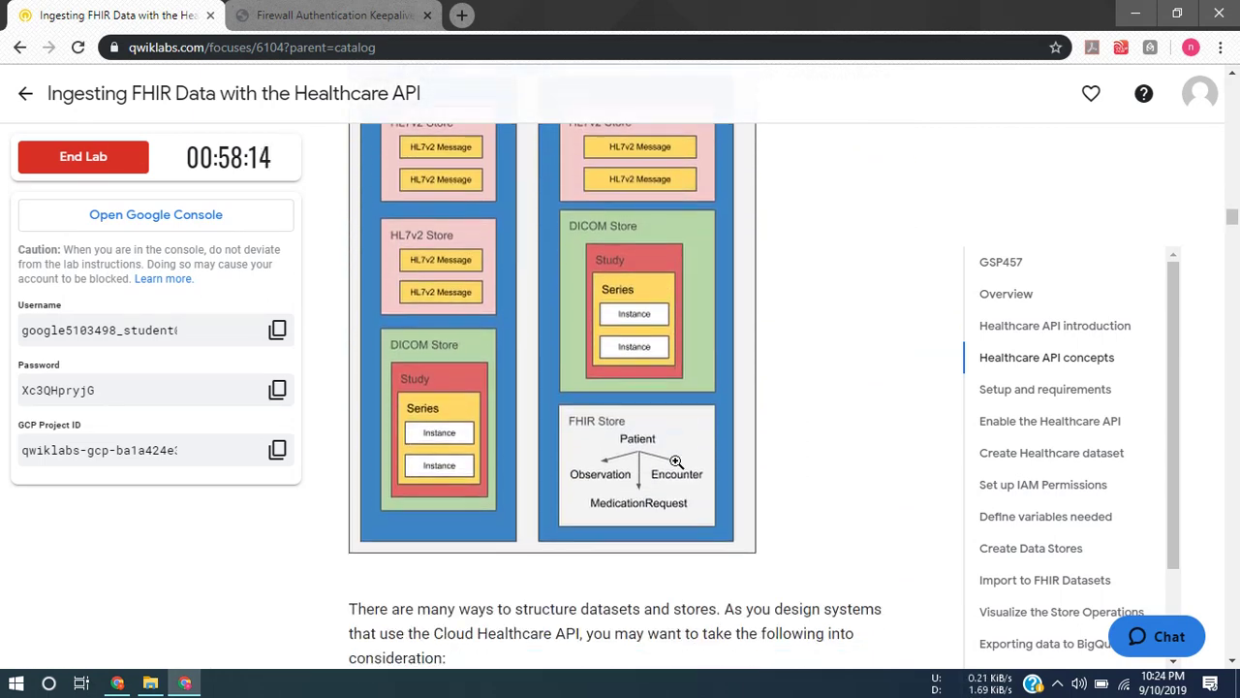
scroll(676, 463, down, 3)
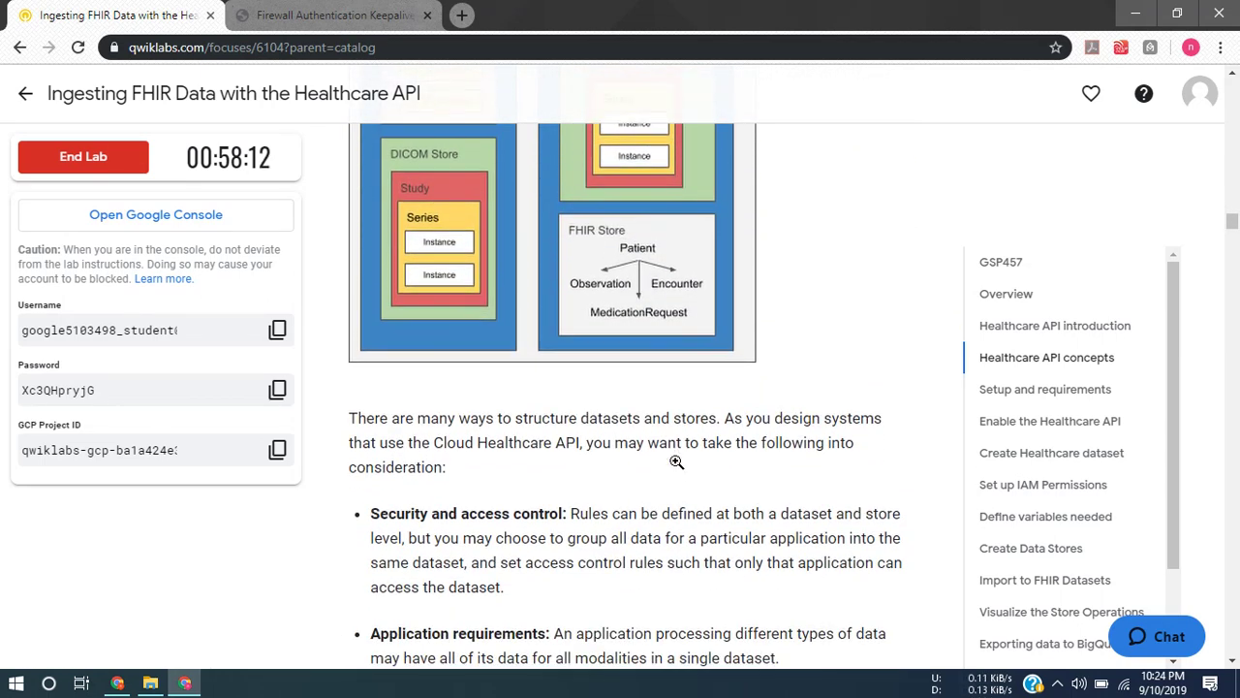
scroll(675, 466, down, 4)
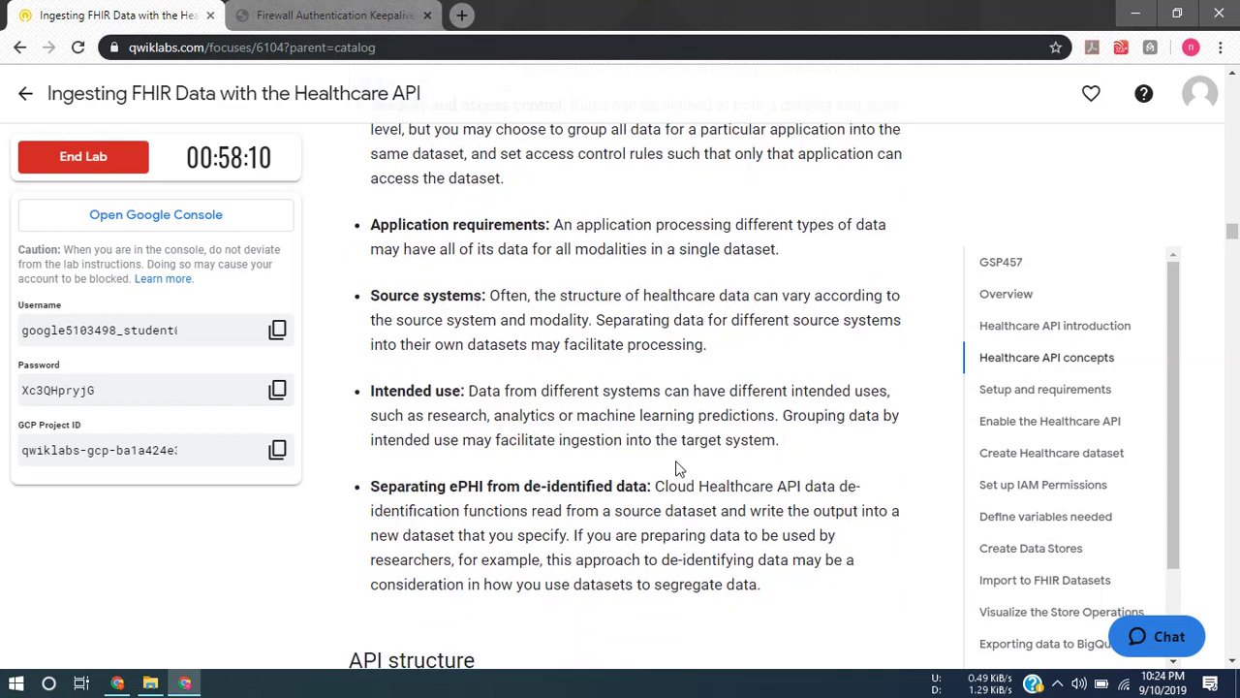
Read the API structure section with its base path and request path examples, continuing to Setup and requirements
scroll(676, 463, down, 4)
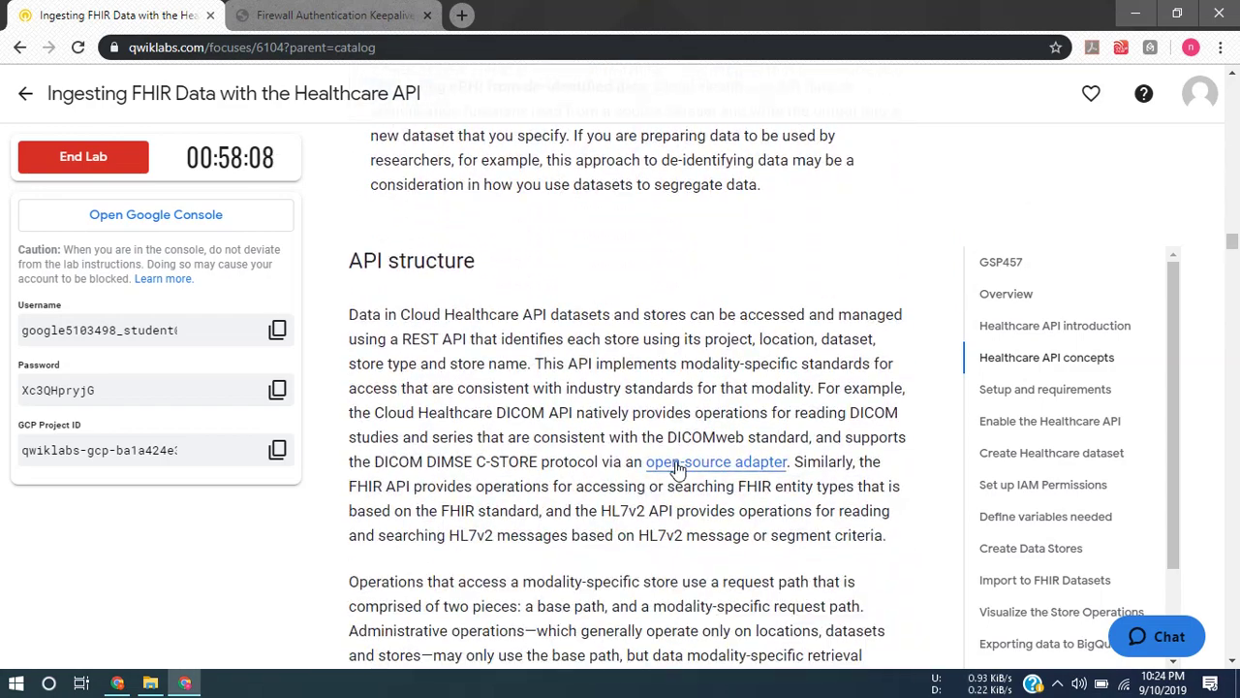
scroll(678, 468, down, 4)
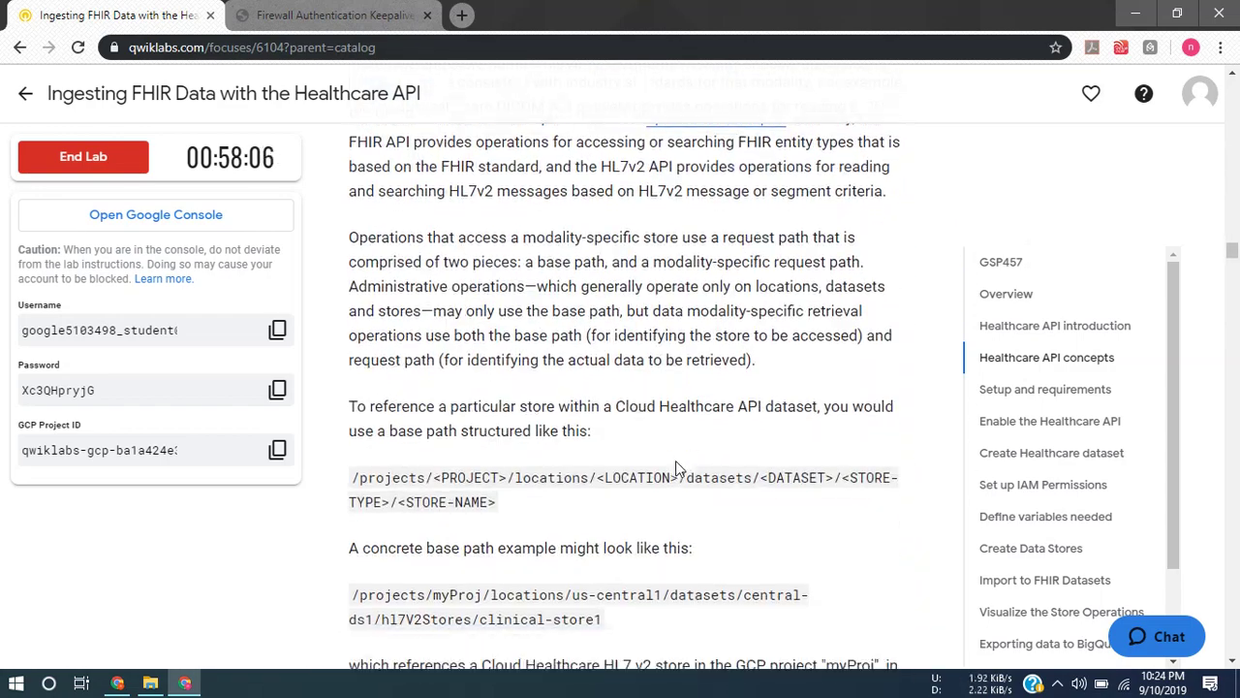
scroll(678, 468, down, 1)
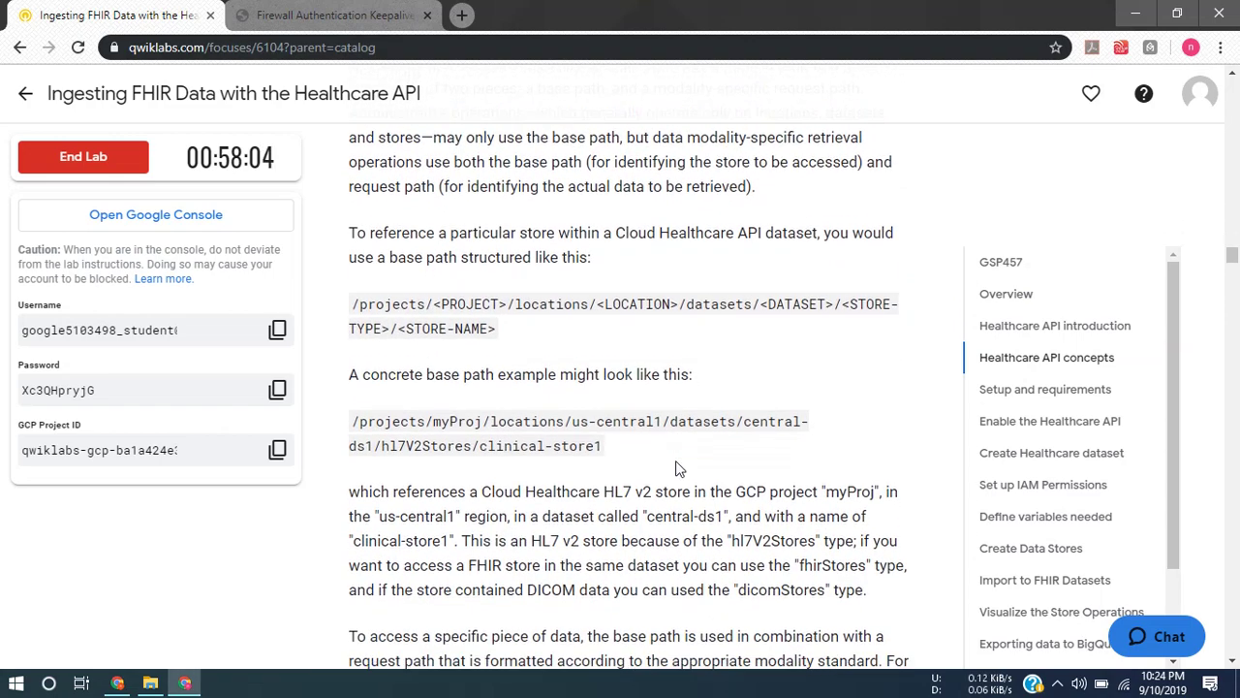
scroll(678, 468, down, 1)
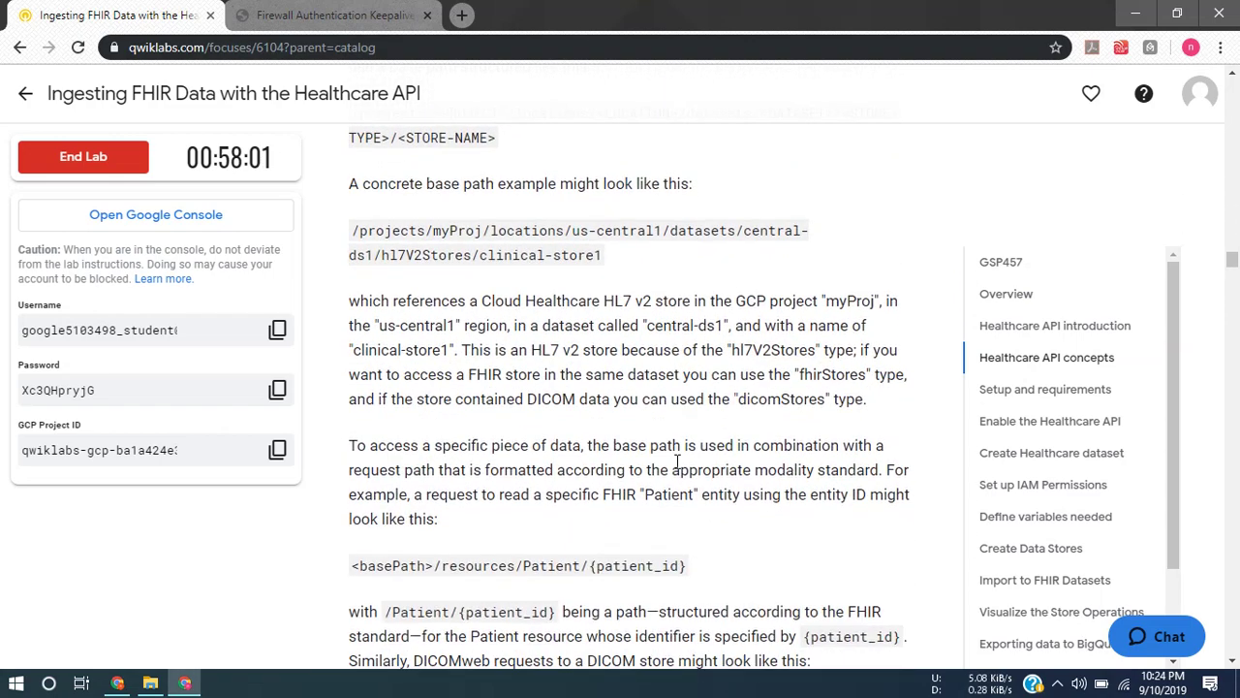
scroll(678, 461, down, 4)
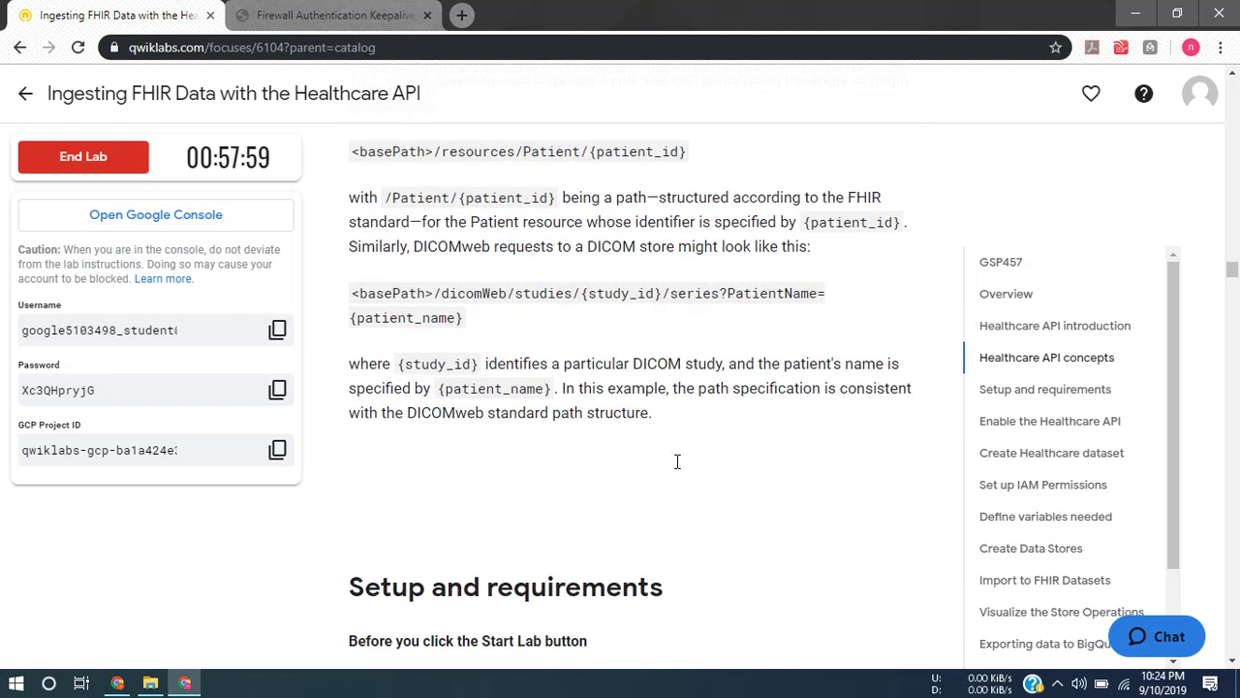
scroll(677, 461, down, 5)
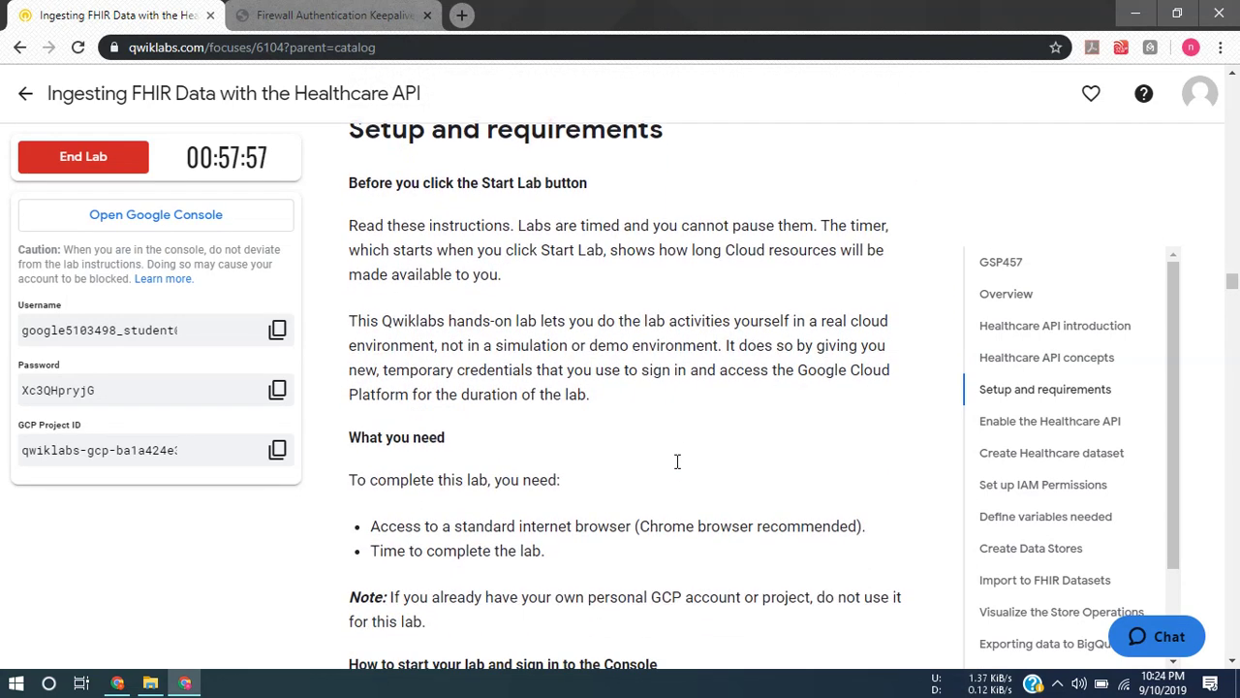
Read the lab's Setup and requirements section, covering console sign-in, Cloud Shell activation and the gcloud account and project listing commands
scroll(677, 461, down, 3)
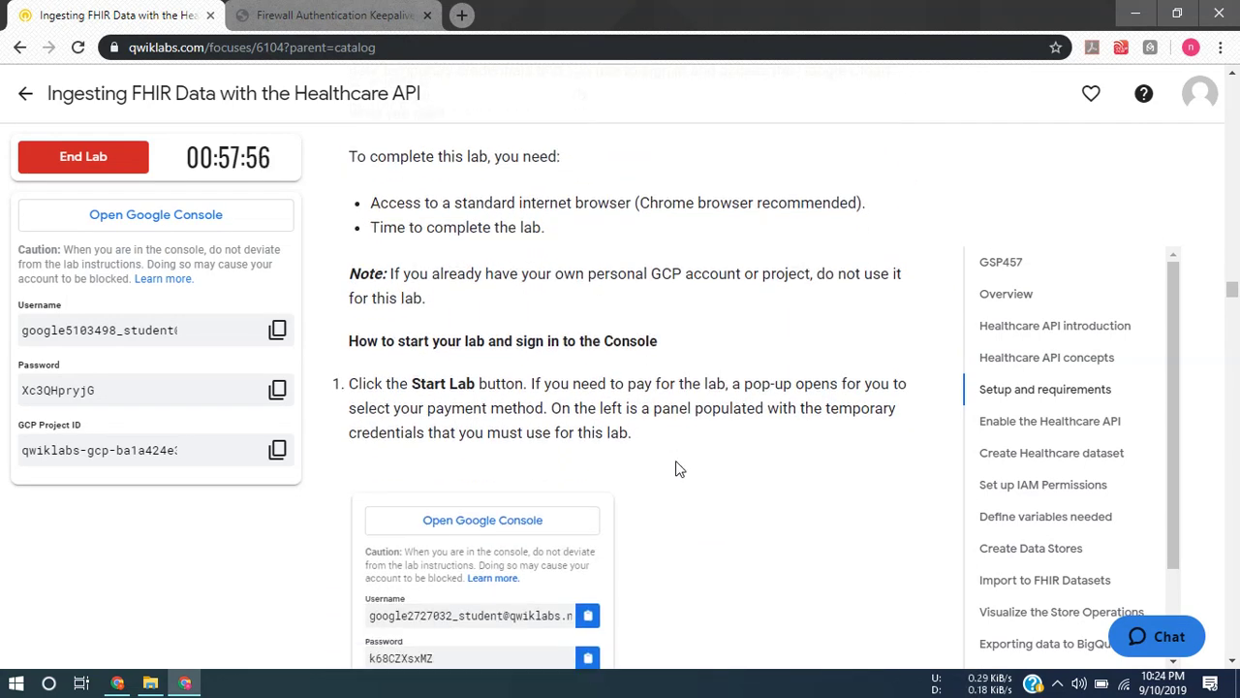
scroll(678, 468, down, 3)
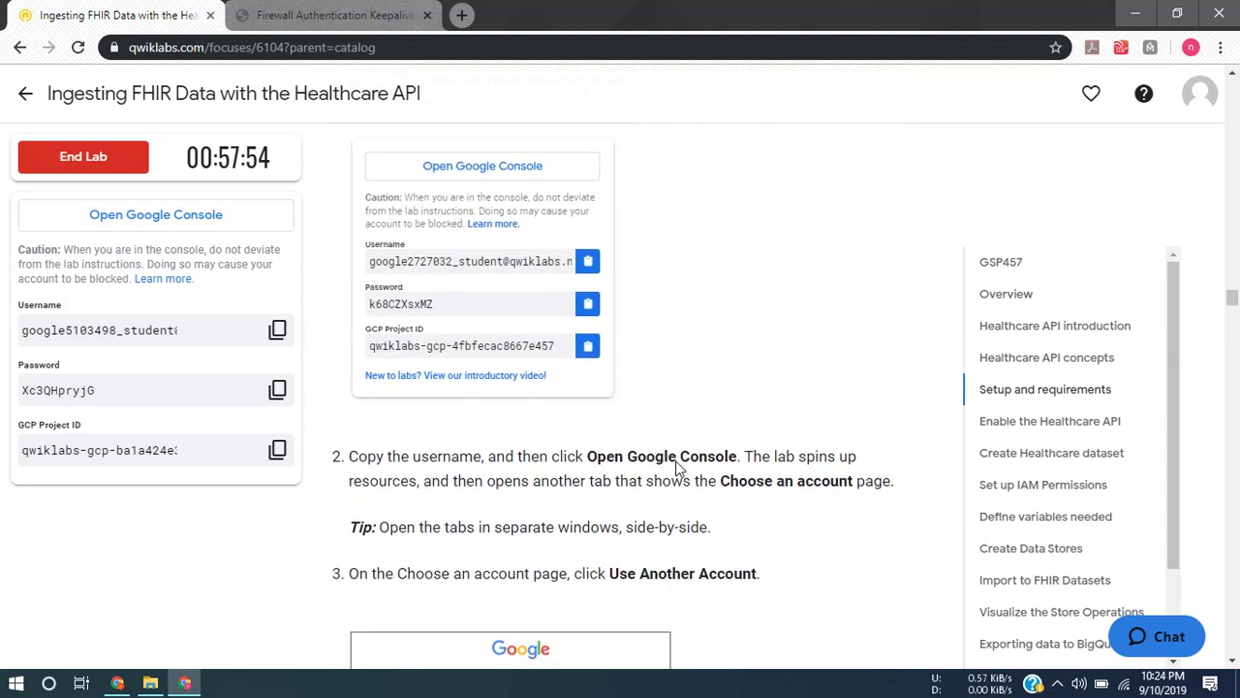
scroll(677, 468, down, 3)
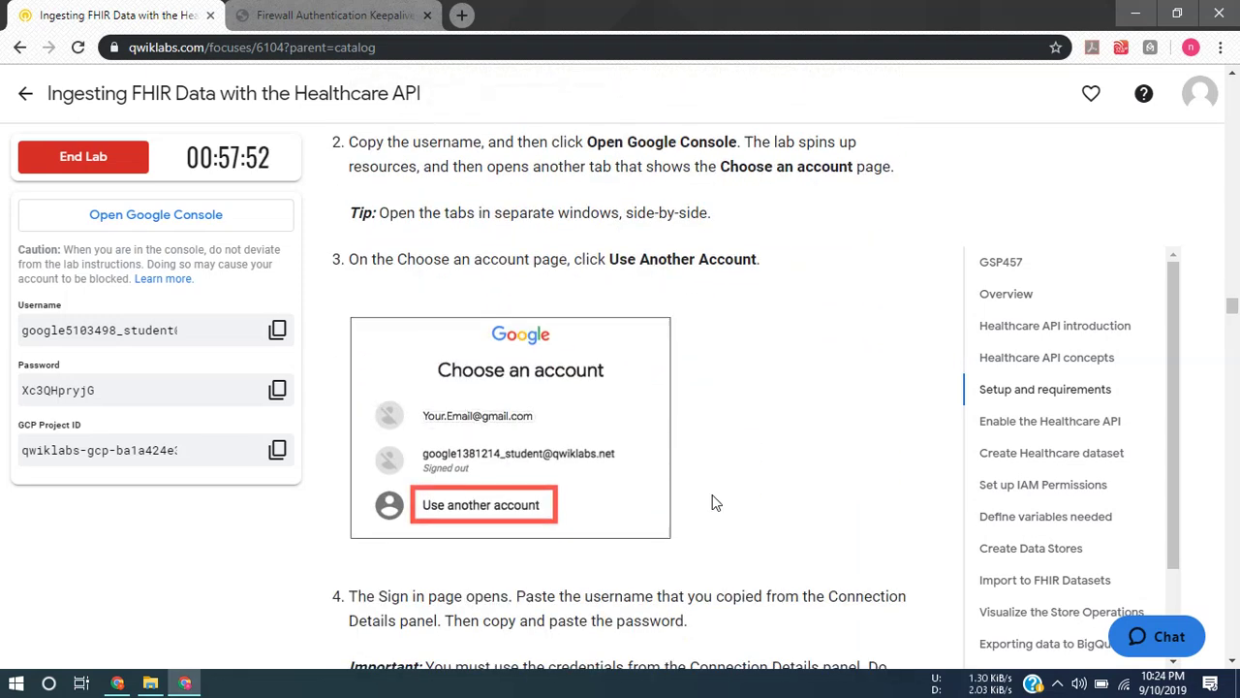
scroll(715, 502, down, 6)
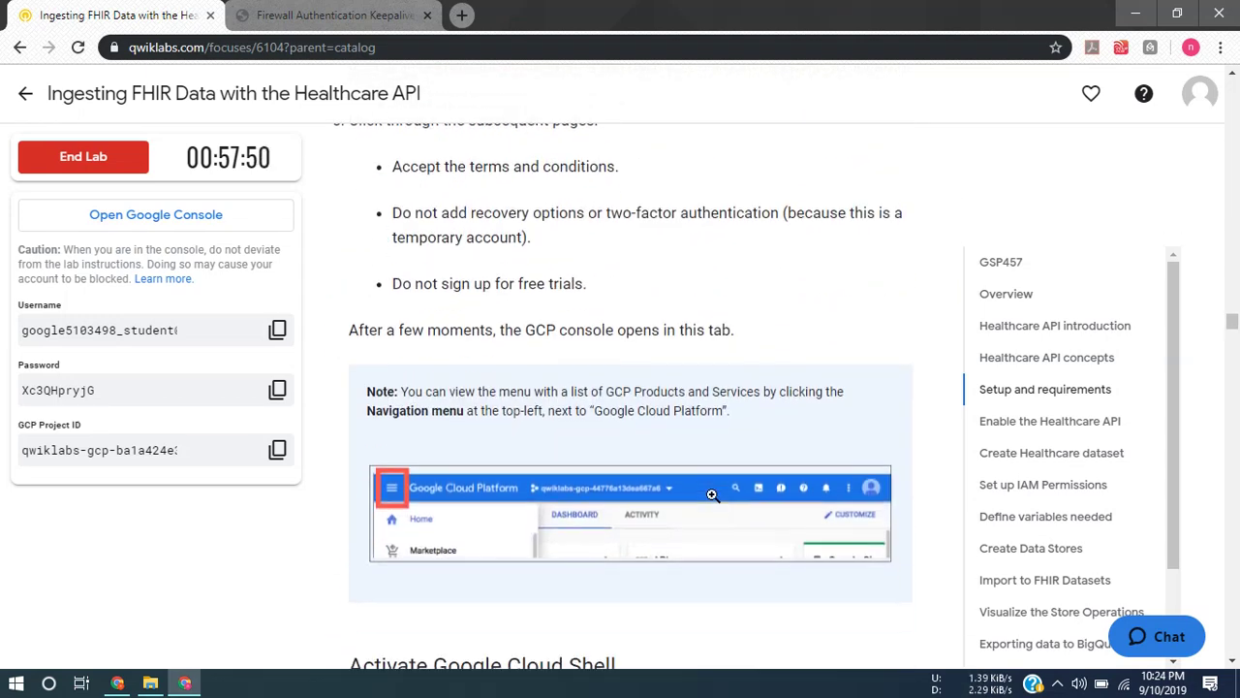
scroll(711, 495, down, 4)
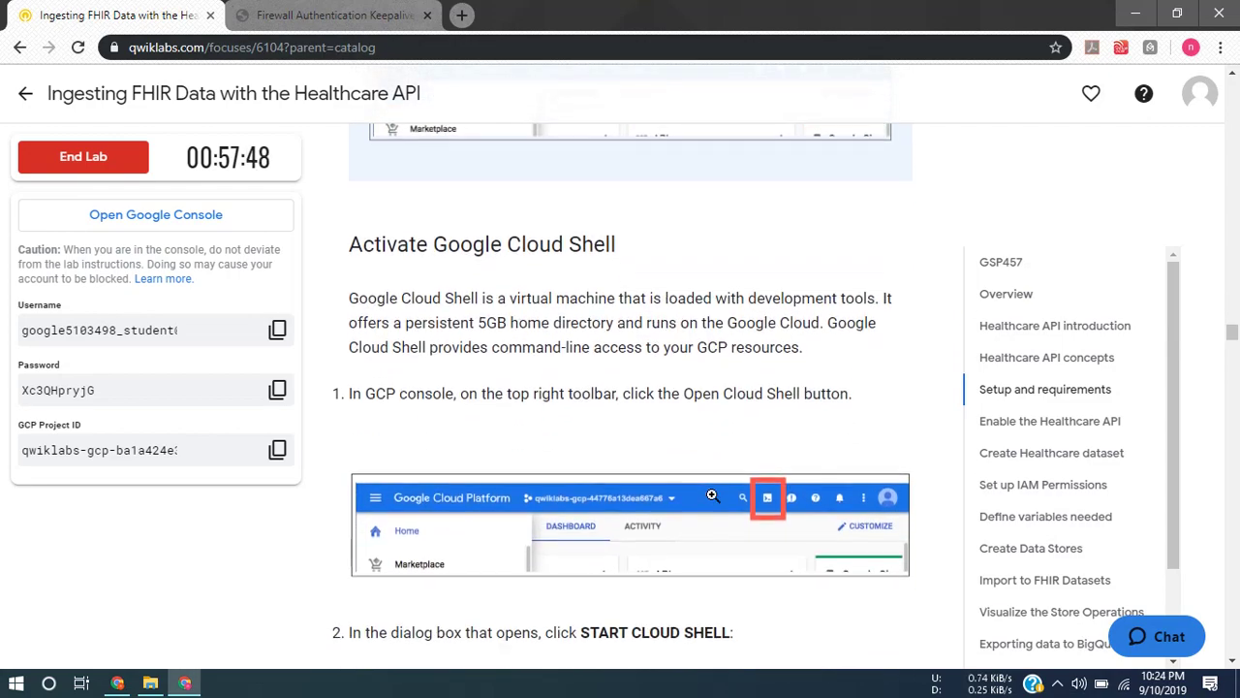
scroll(711, 495, down, 5)
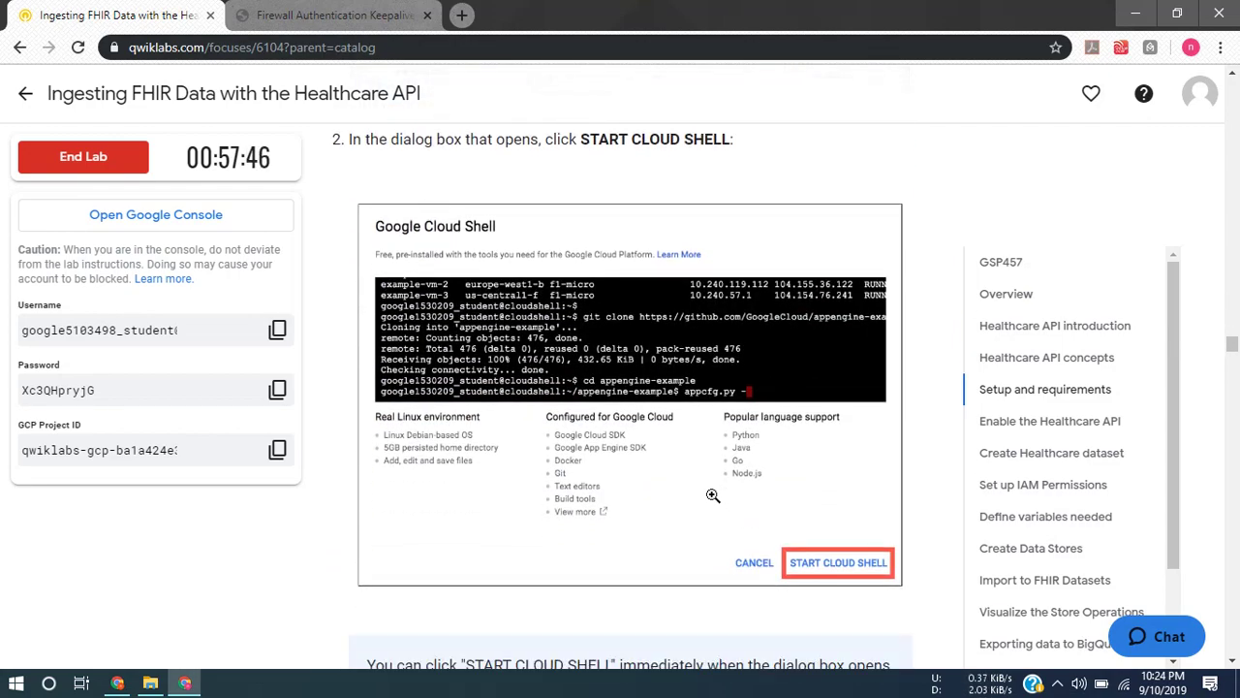
scroll(712, 495, down, 8)
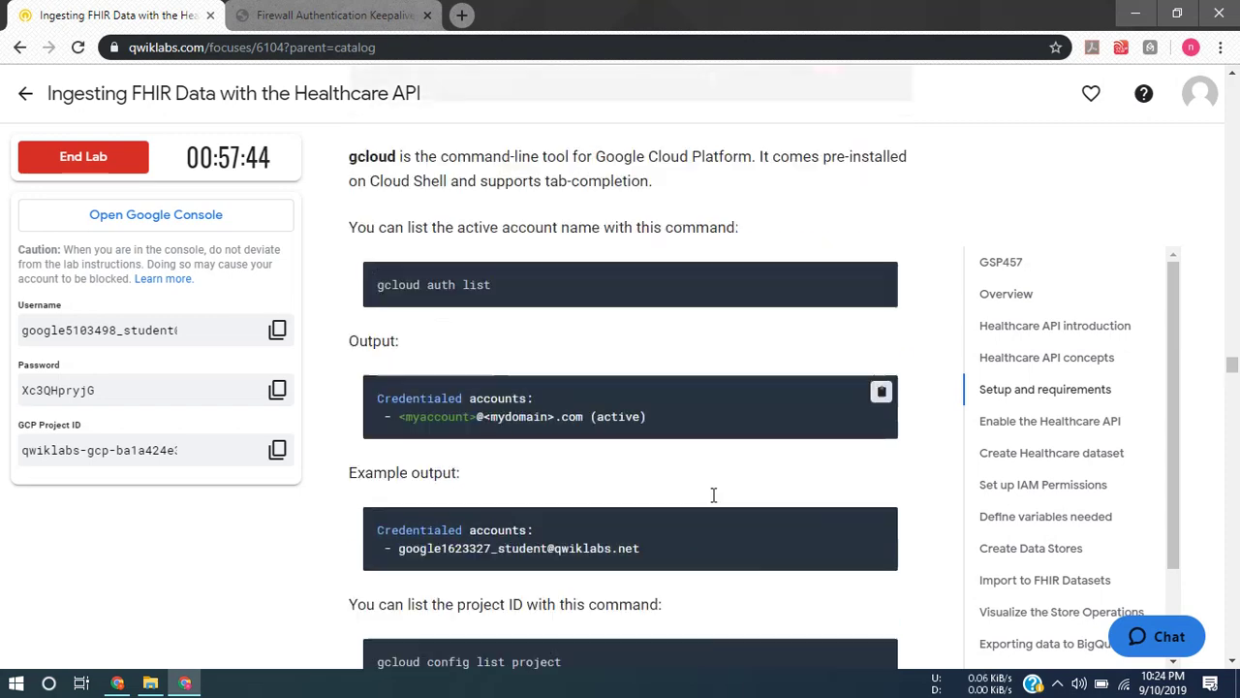
scroll(713, 495, down, 4)
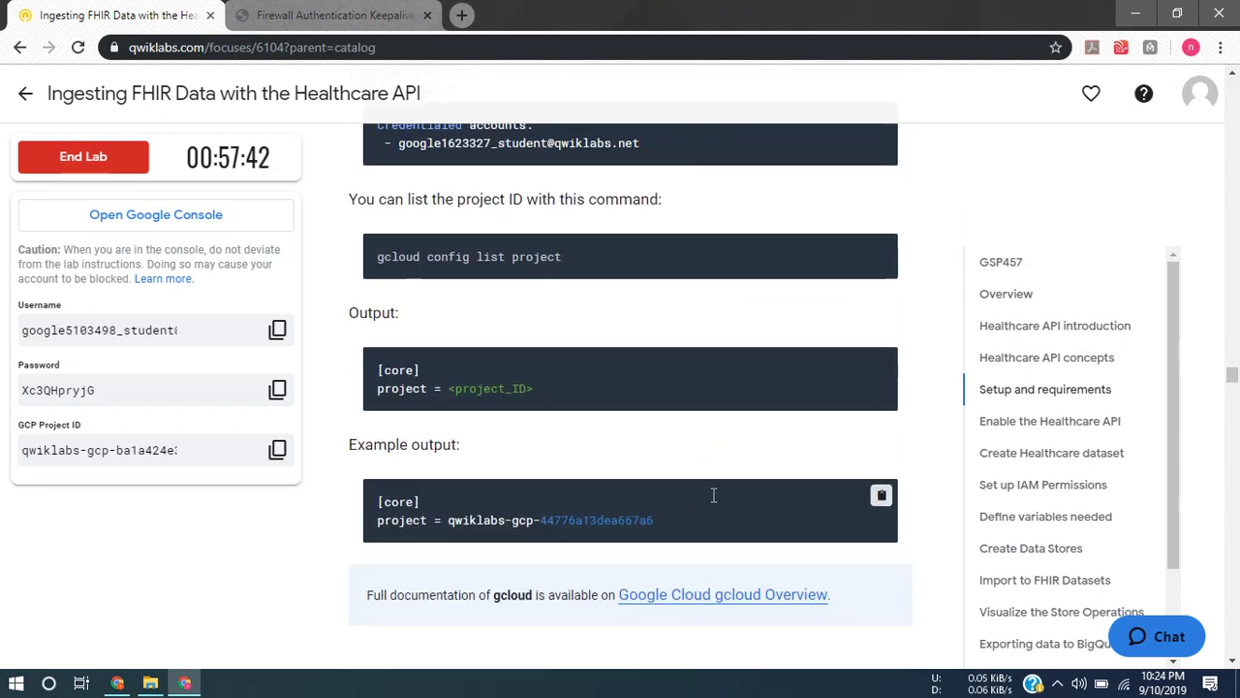
Read the Enable the Healthcare API instructions on finding the Cloud Healthcare API in the API library and enabling it
scroll(713, 495, down, 5)
scroll(712, 495, down, 4)
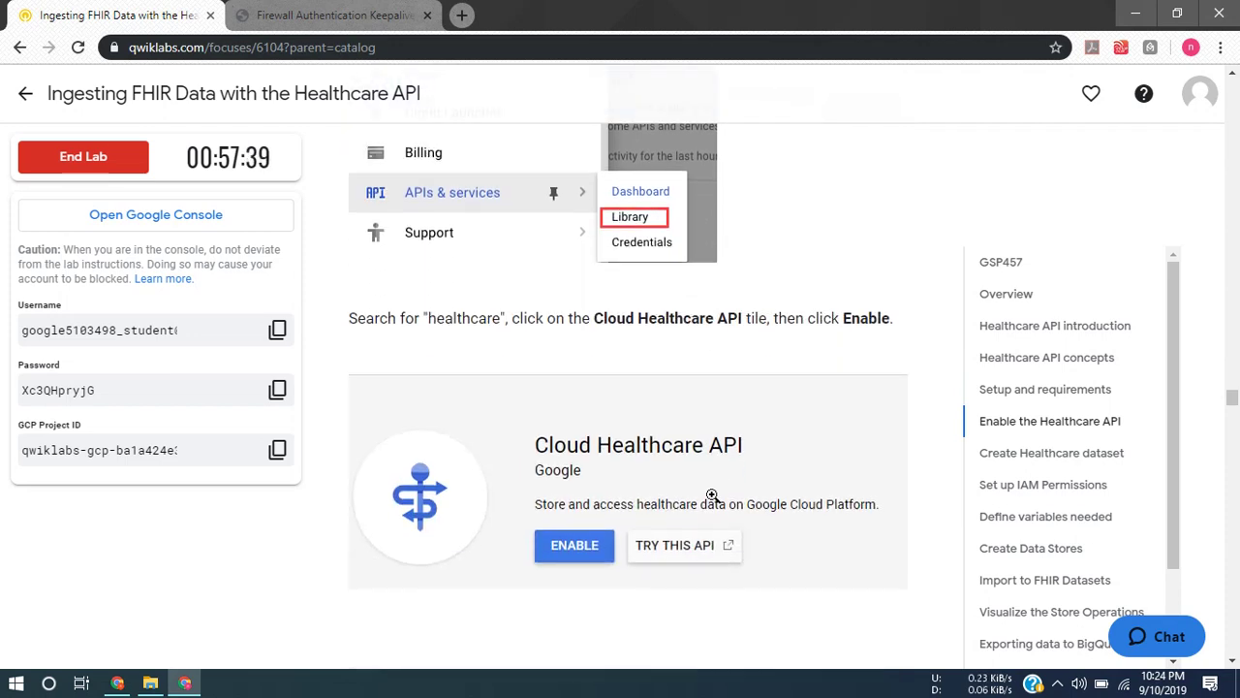
scroll(712, 495, down, 1)
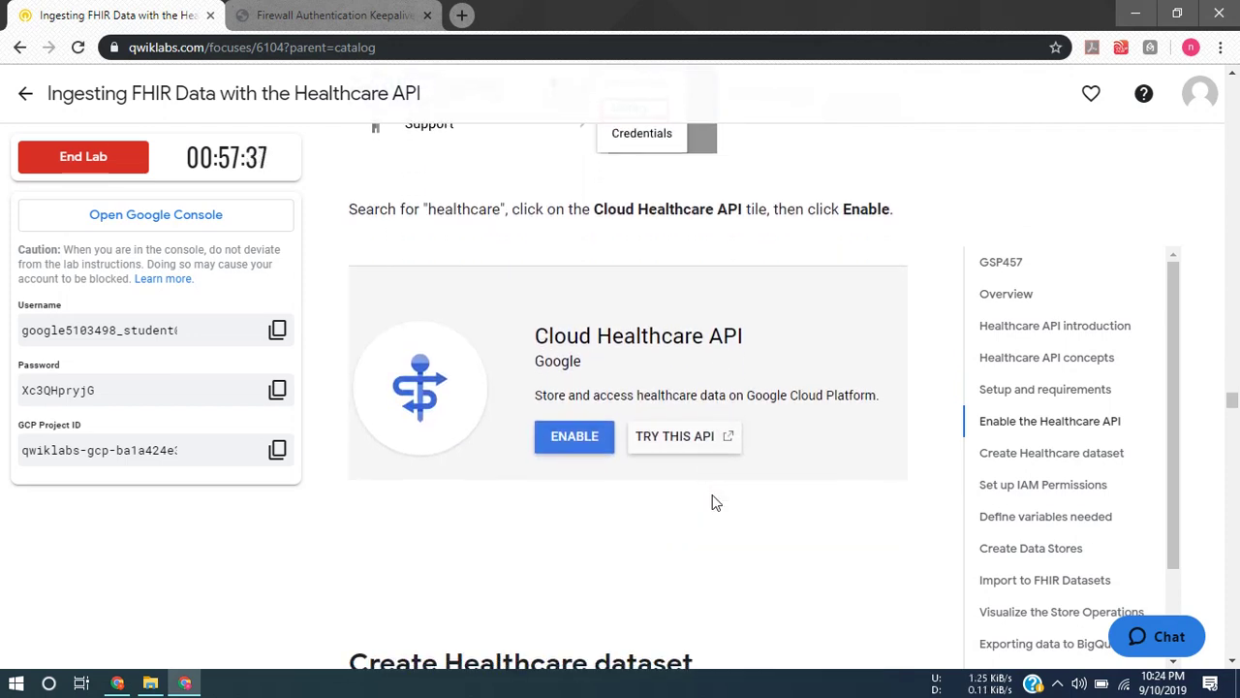
scroll(712, 502, up, 2)
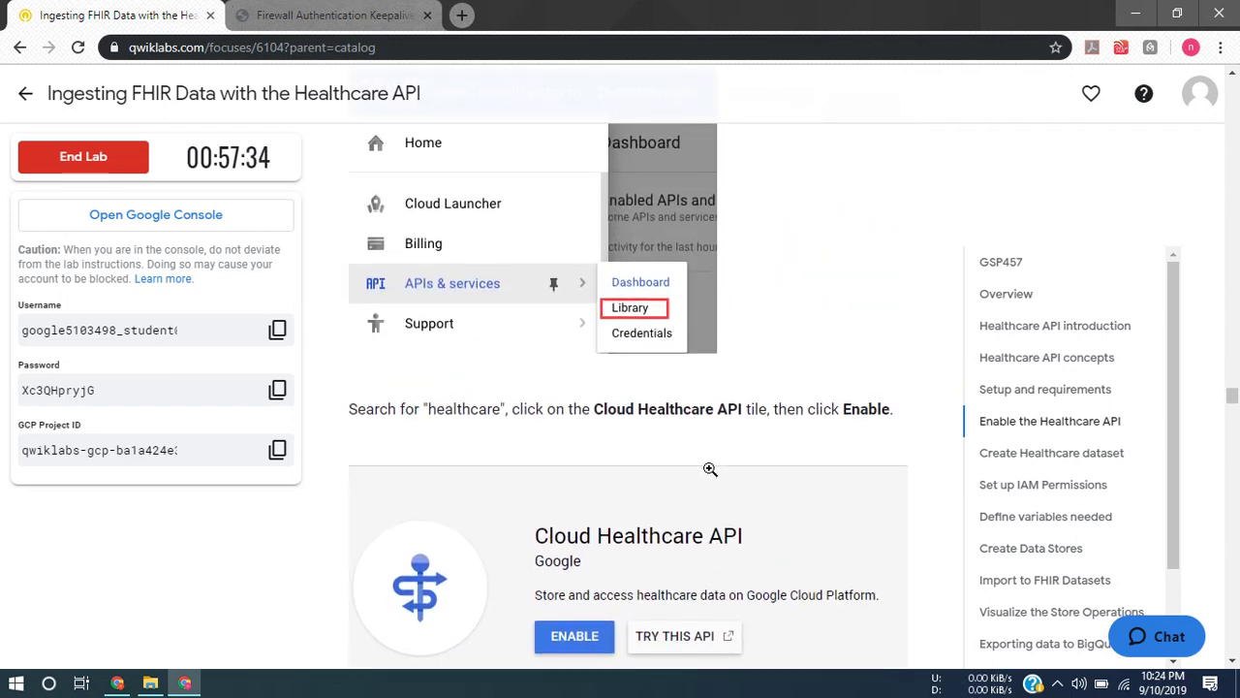
Open the lab's Google Console sign-in page in an incognito window and close its tab in the regular window
click(259, 219)
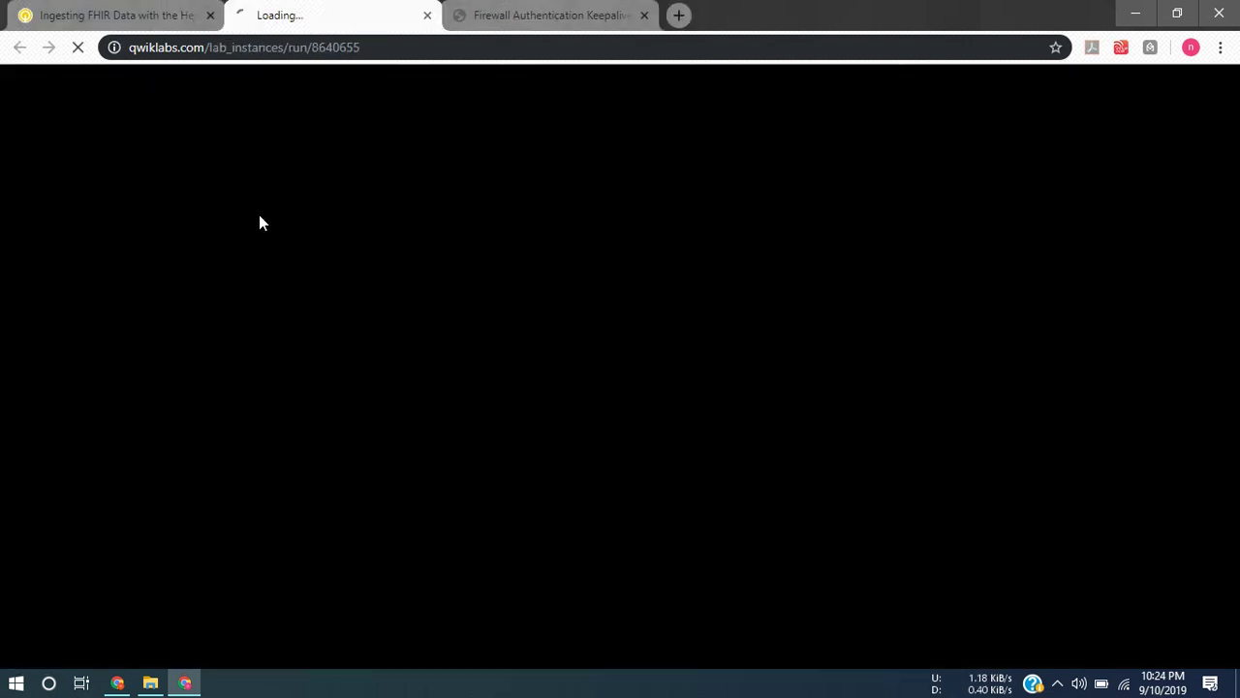
click(503, 51)
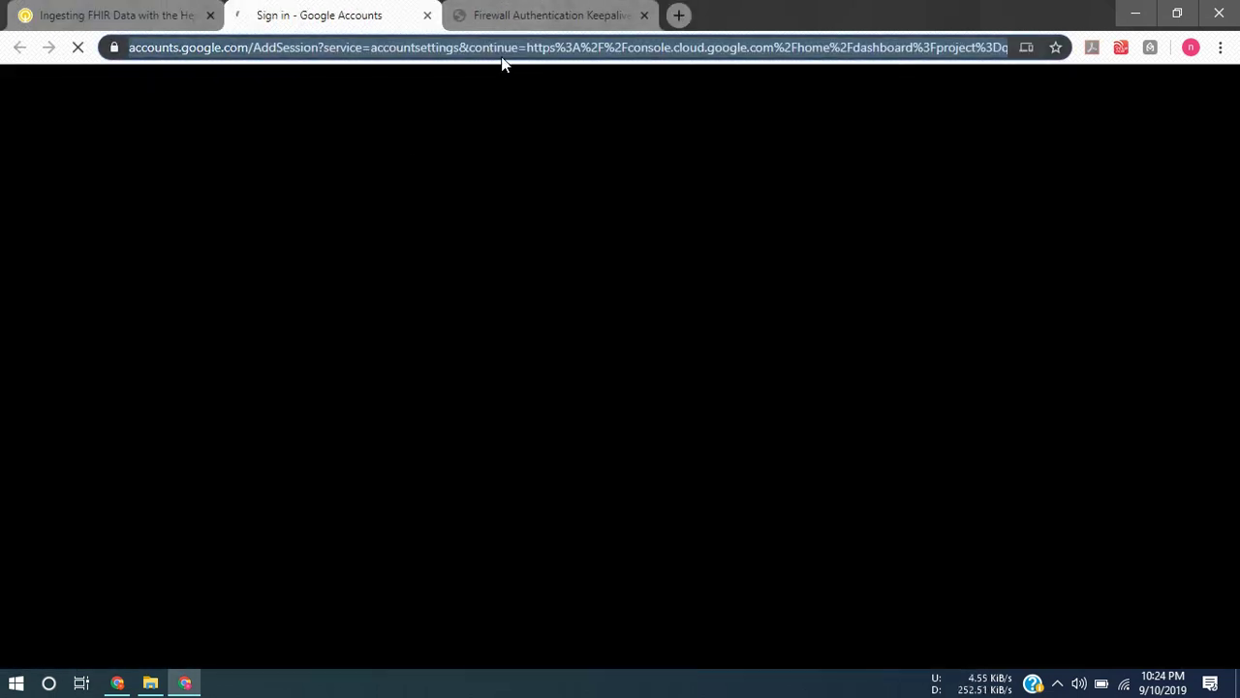
key(ctrl+shift+n)
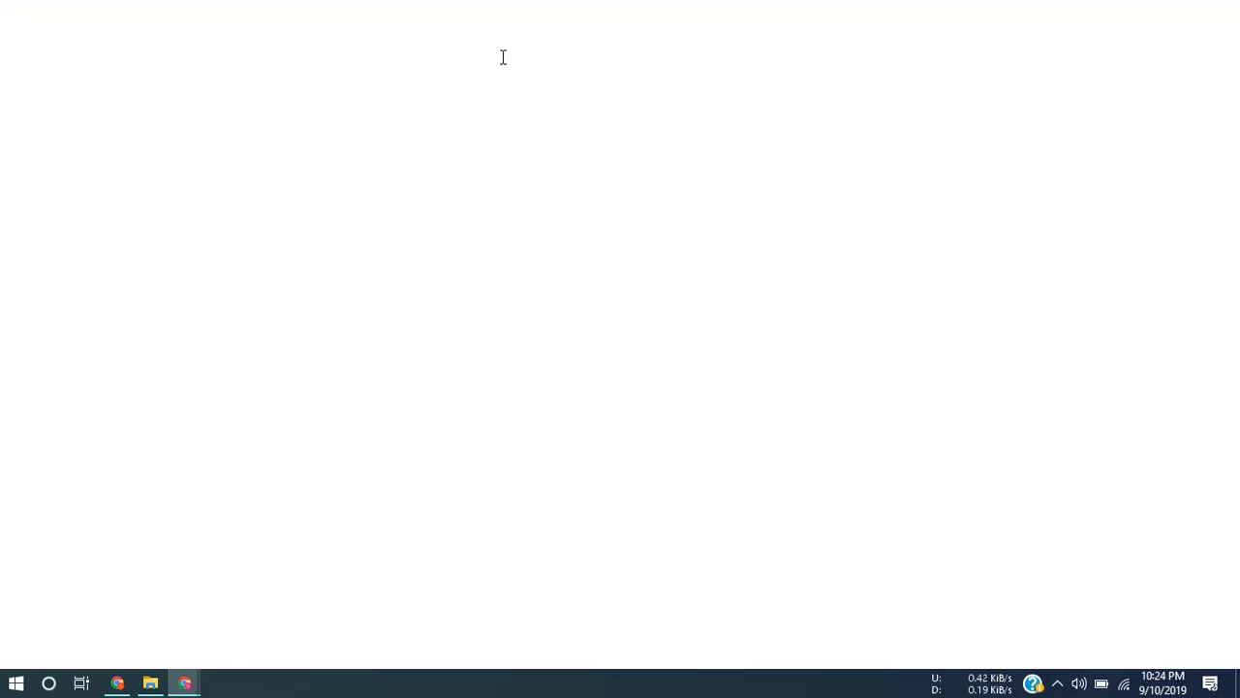
key(ctrl+v)
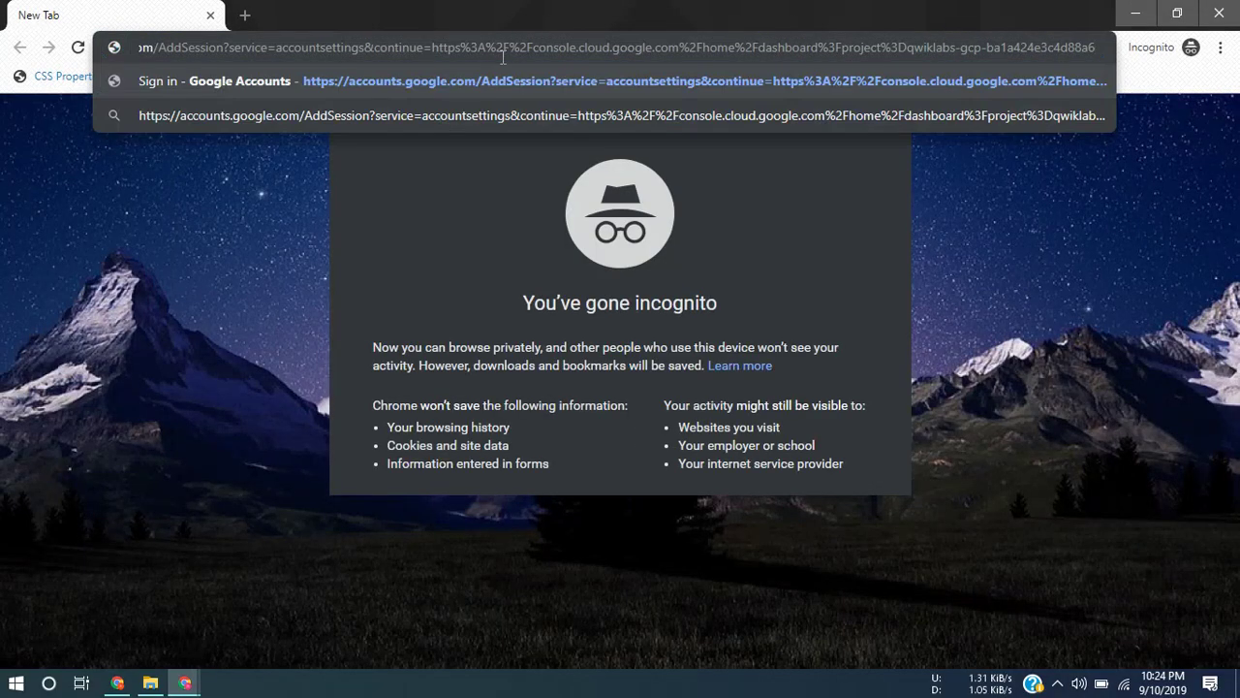
key(Return)
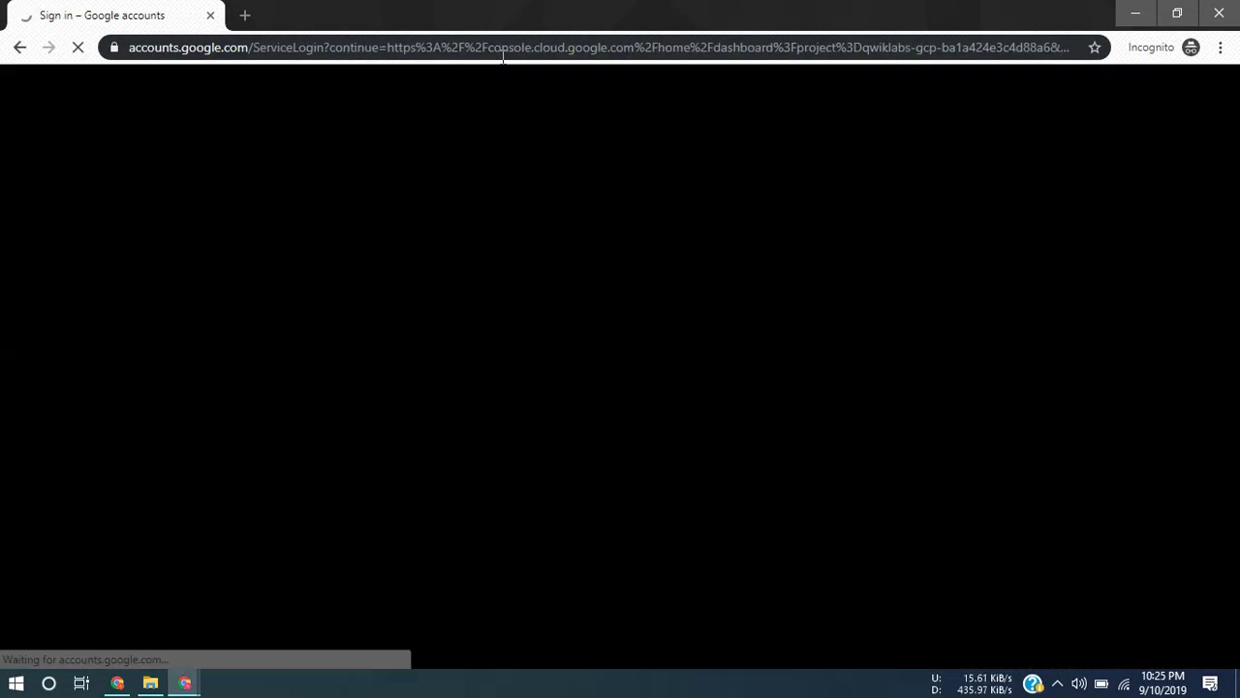
key(ctrl+w)
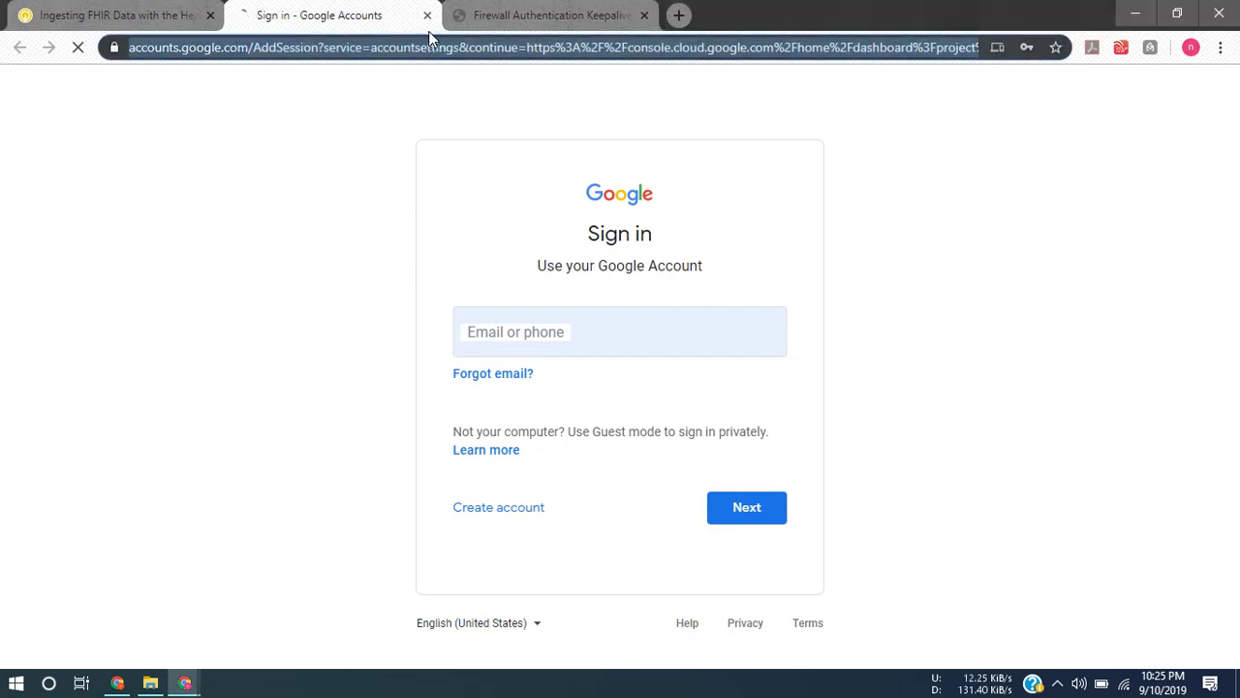
click(428, 15)
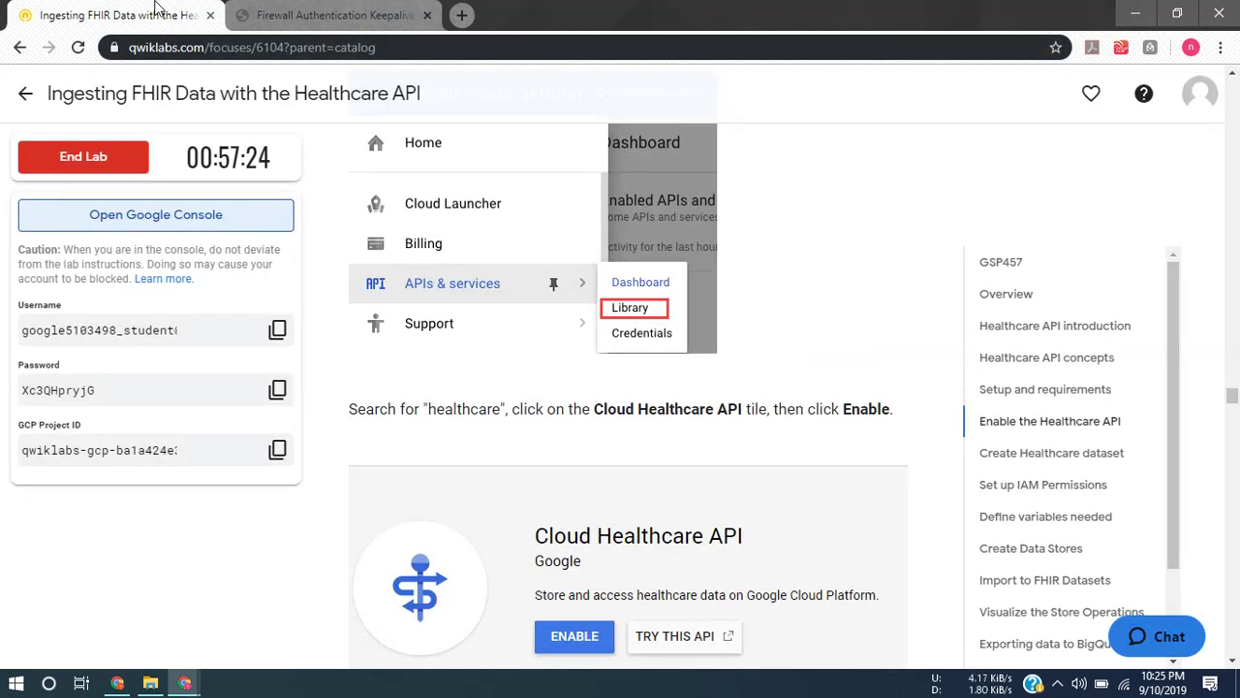
Copy the lab's username and submit it as the account e-mail on the incognito Google sign-in page
click(278, 333)
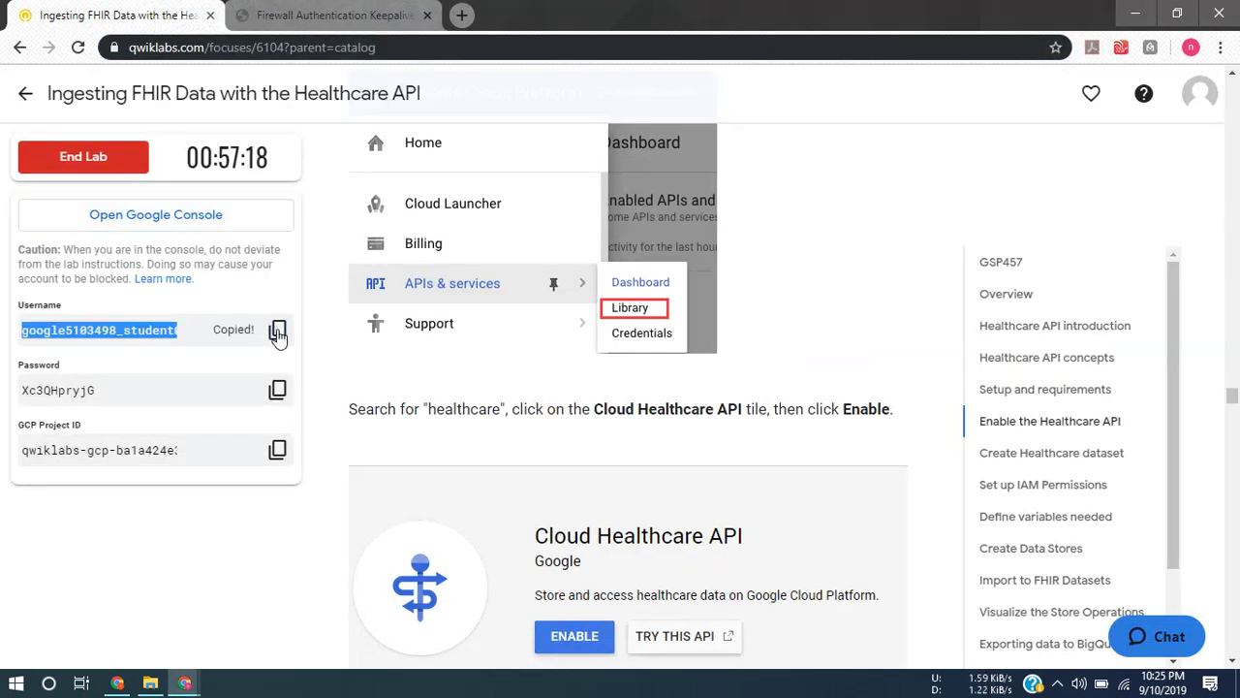
key(alt+Tab)
key(ctrl+v)
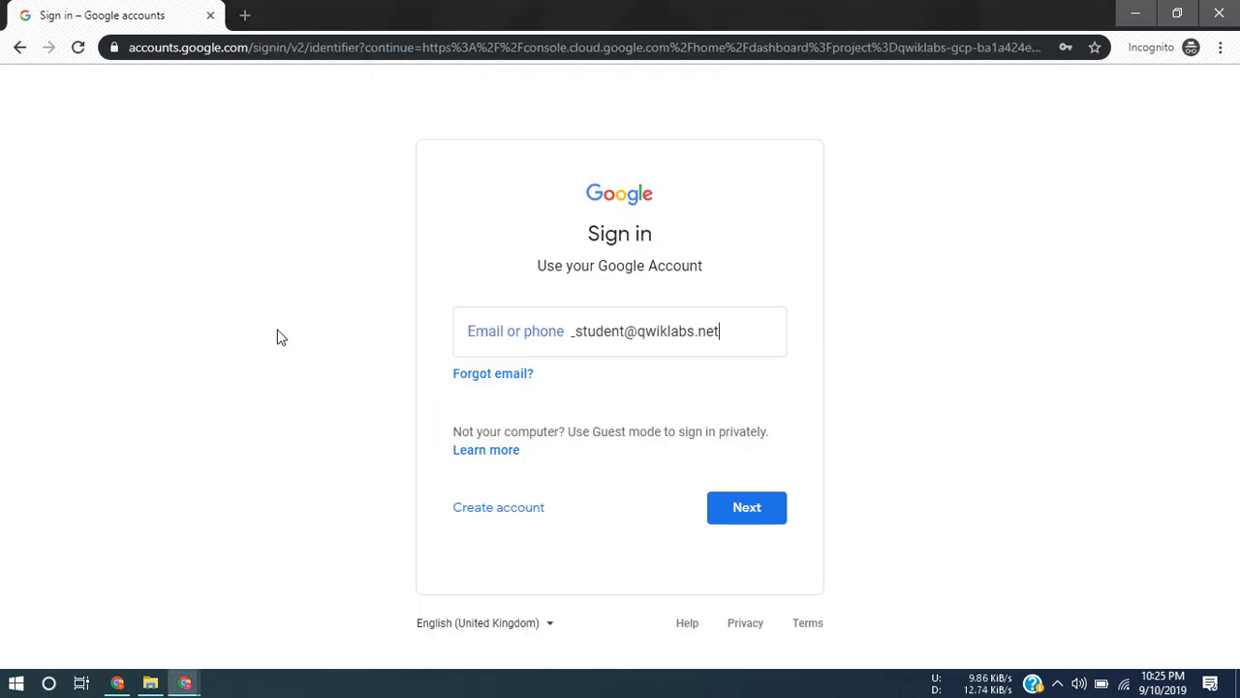
key(Return)
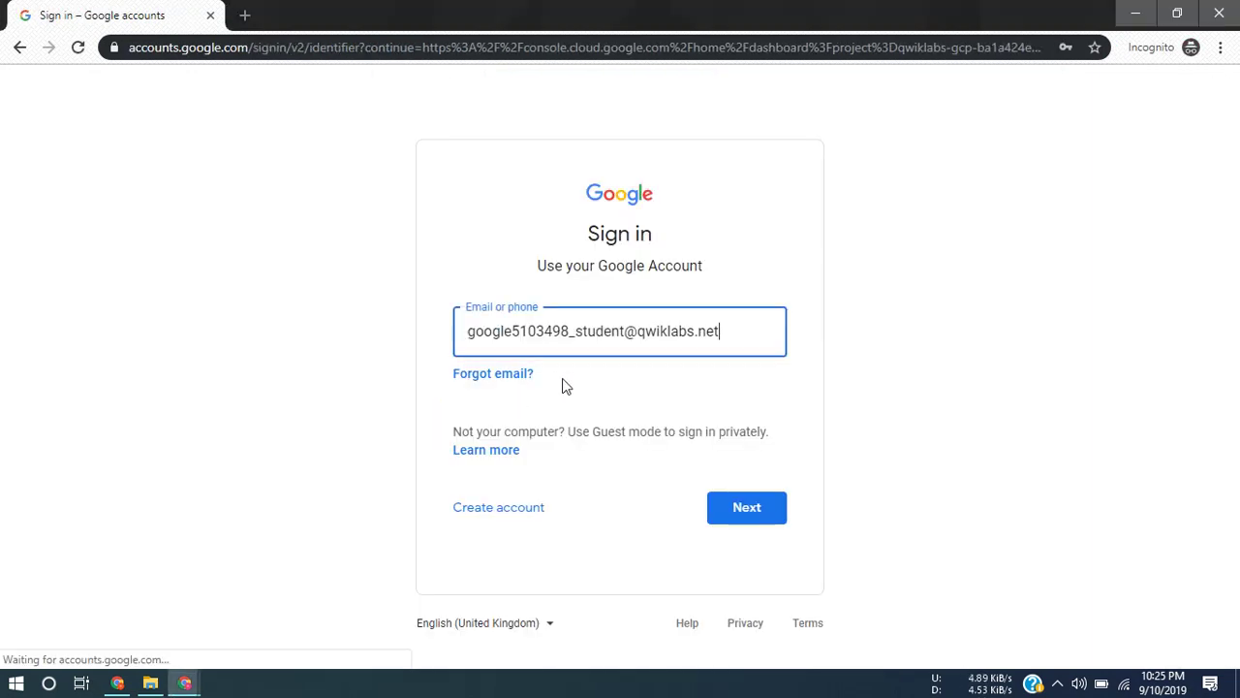
Copy the lab's password and submit it in the Google sign-in password field
key(alt+Tab)
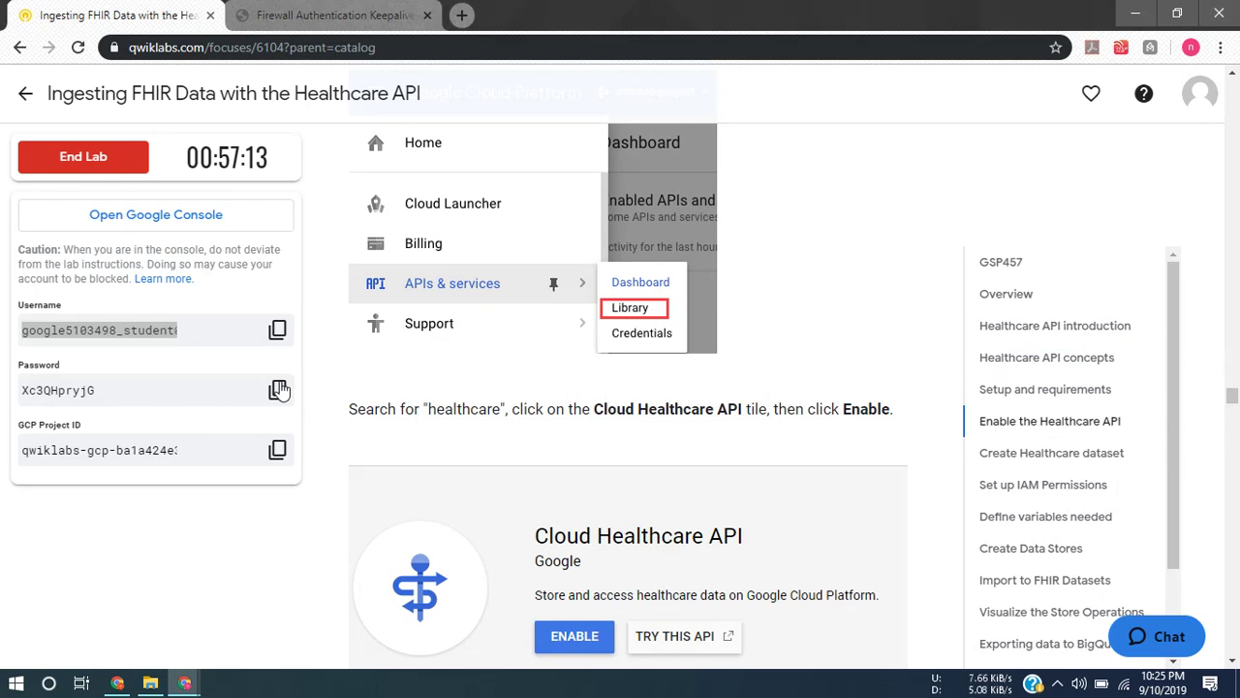
click(279, 389)
key(alt+Tab)
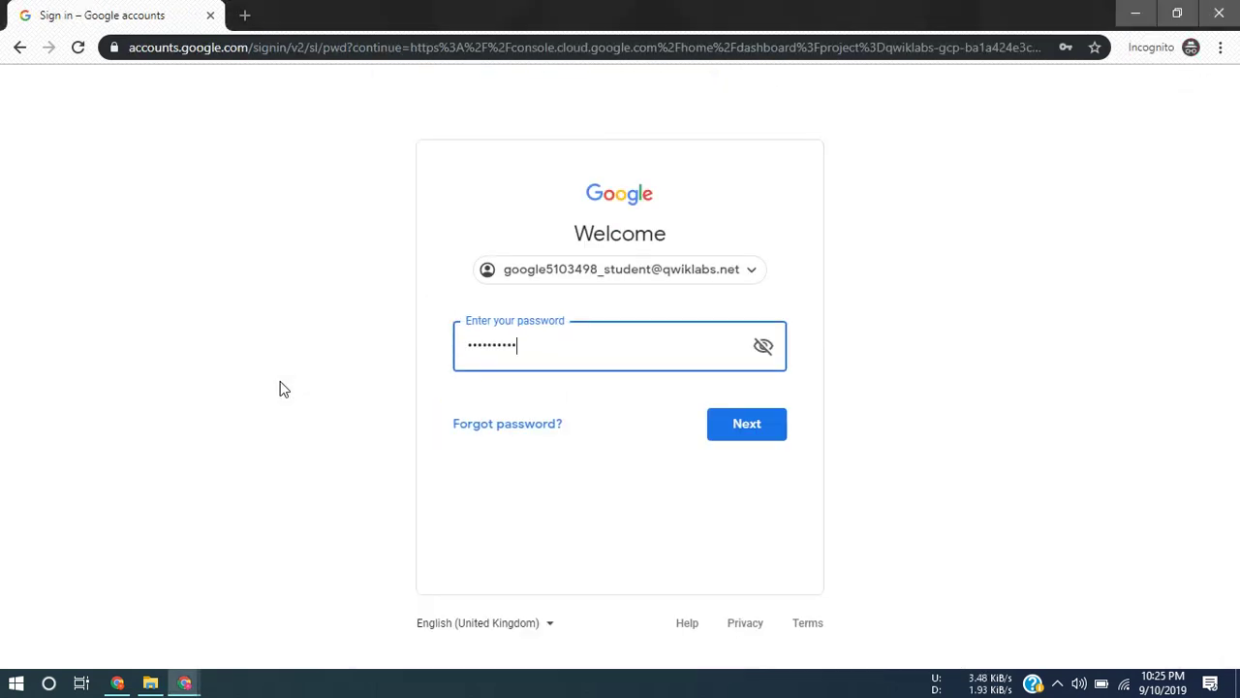
key(Return)
Accept the new account's terms without adding recovery options, and agree to the Google Cloud Platform Terms of Service
key(alt+Tab)
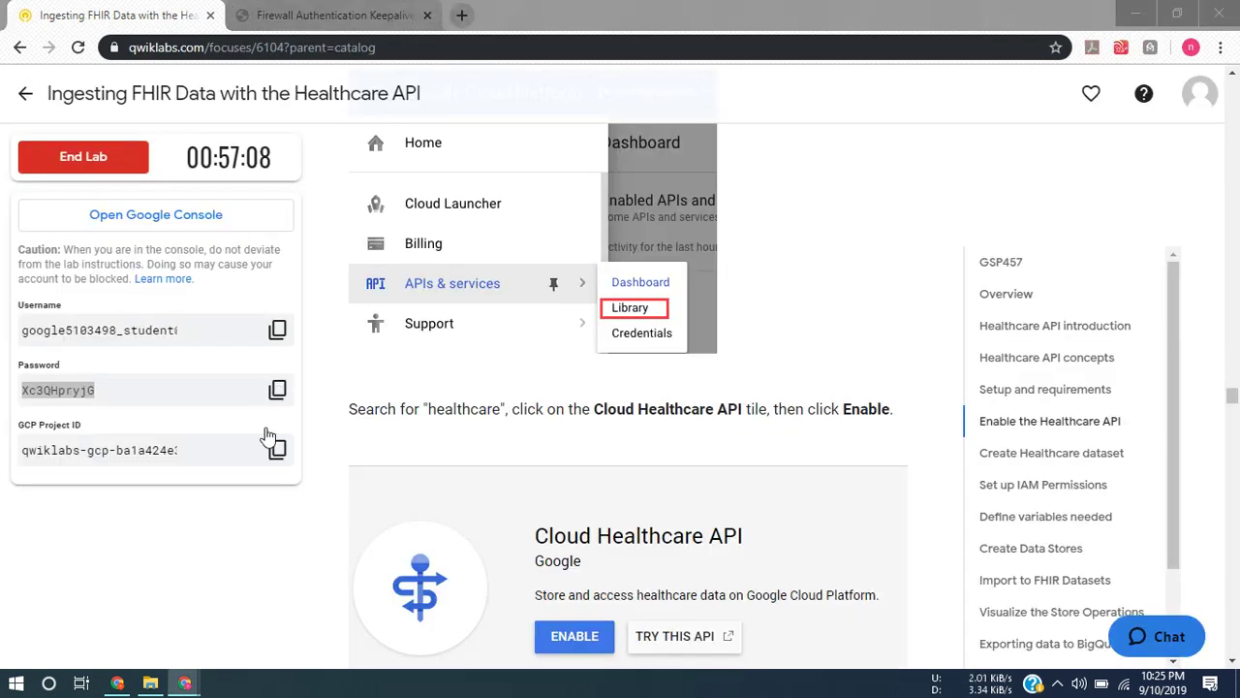
scroll(688, 415, down, 2)
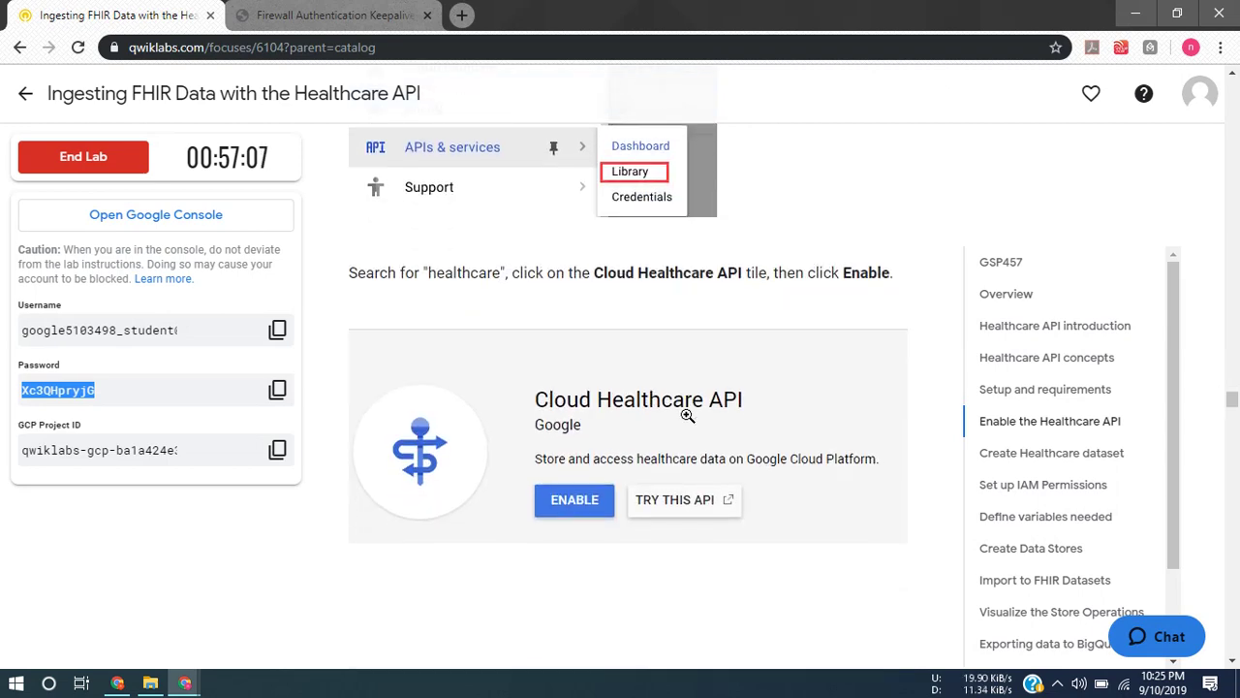
key(alt+Tab)
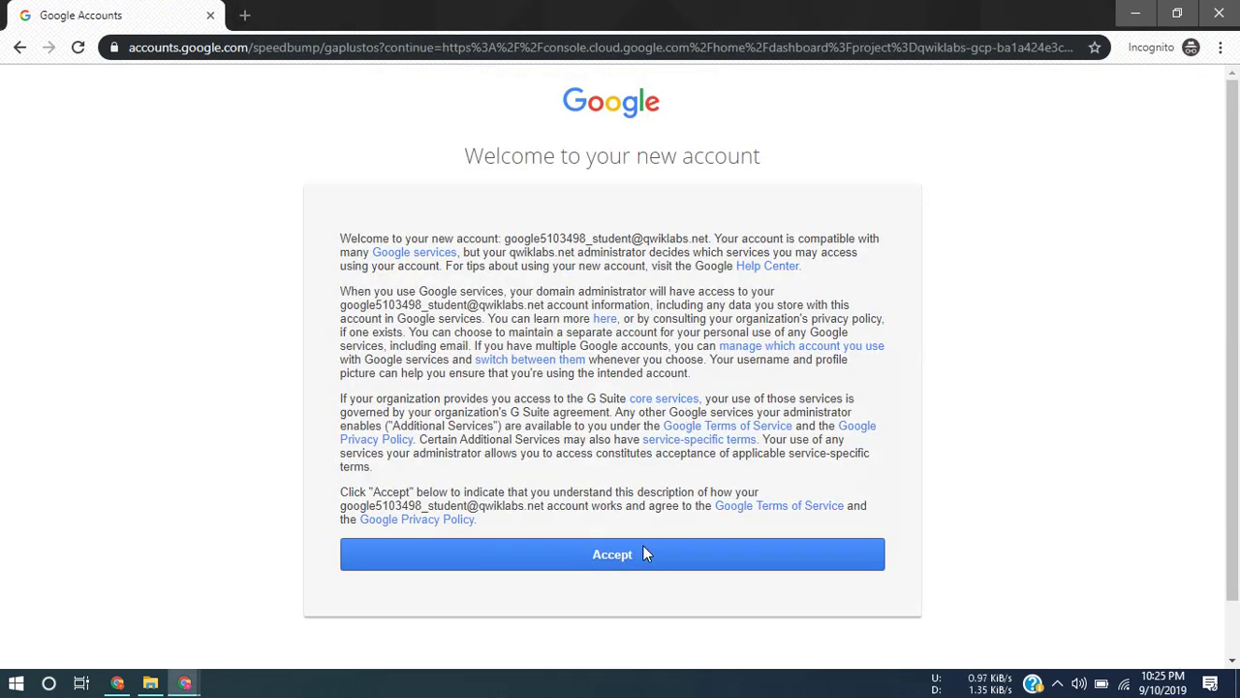
click(644, 552)
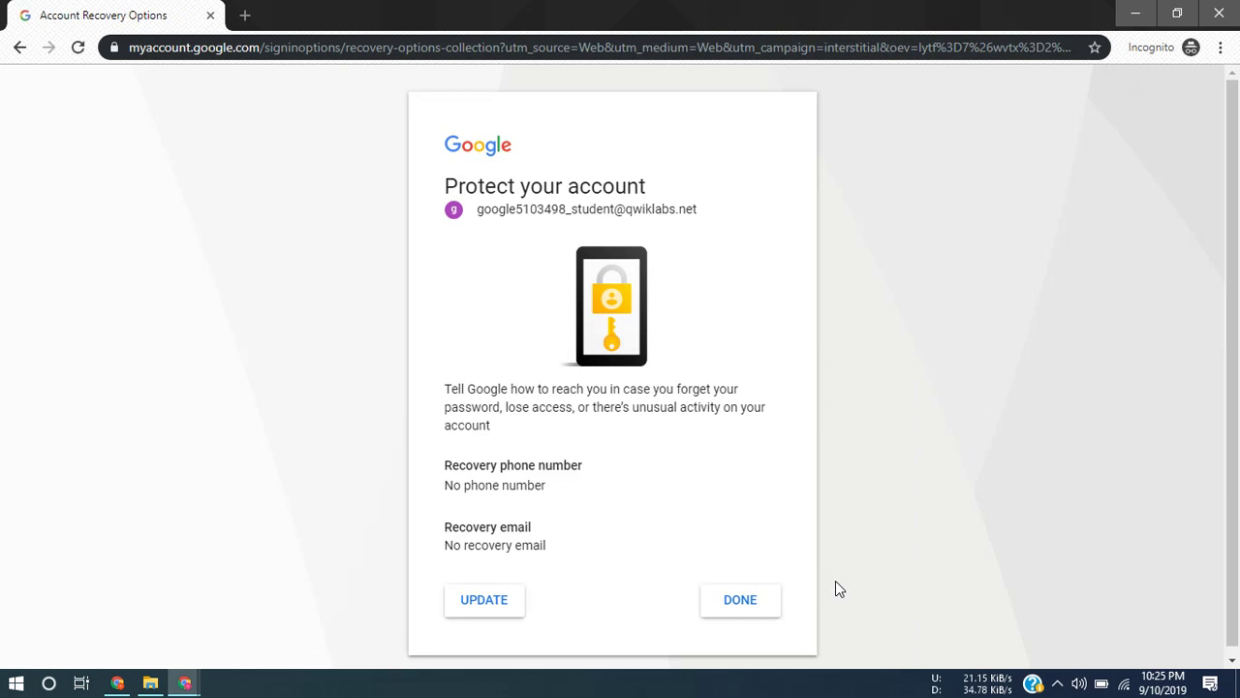
click(745, 598)
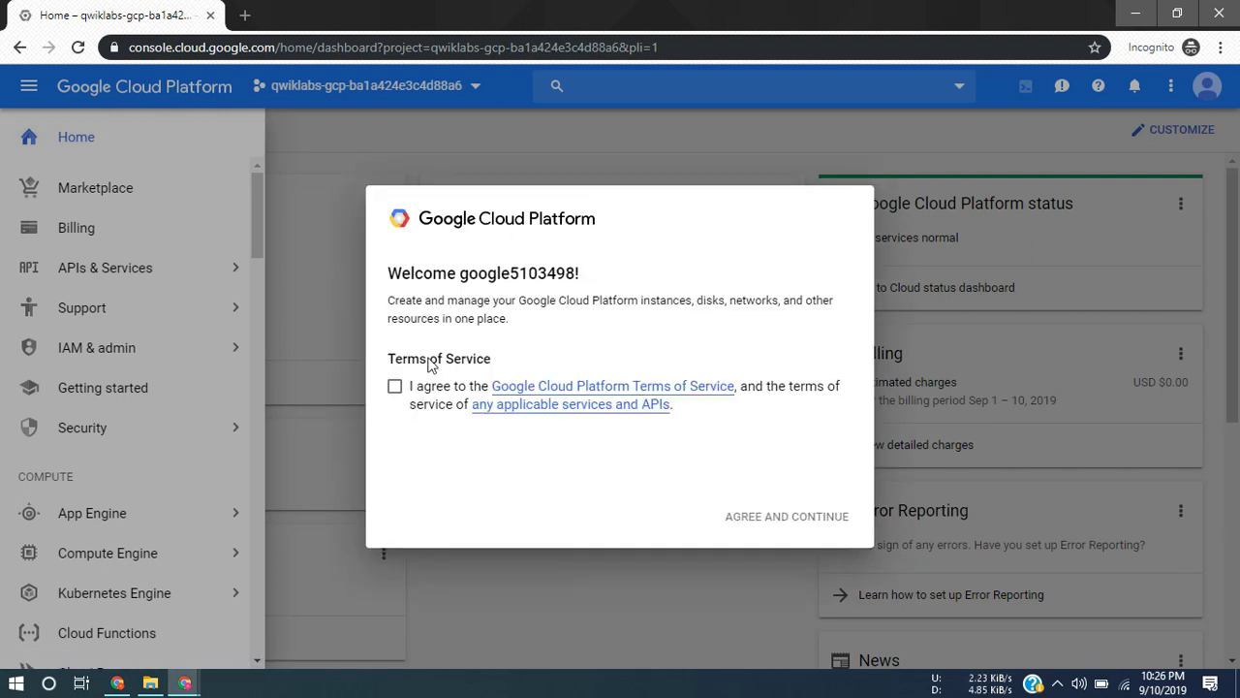
click(407, 380)
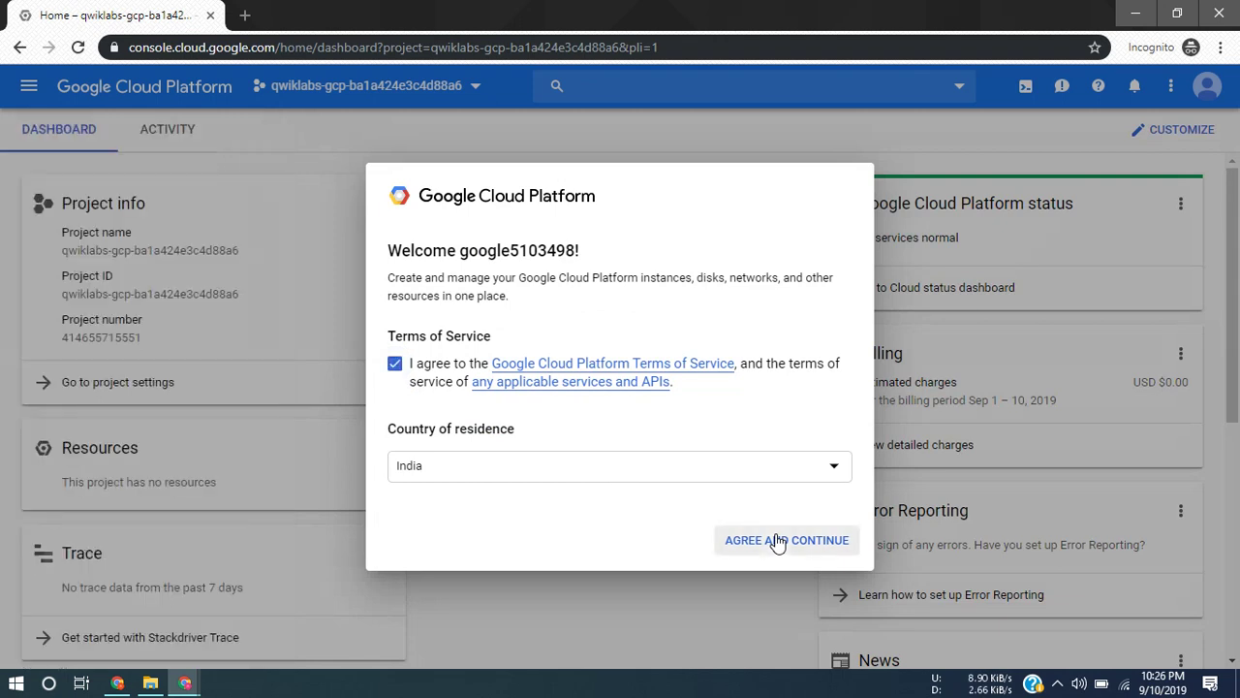
click(778, 541)
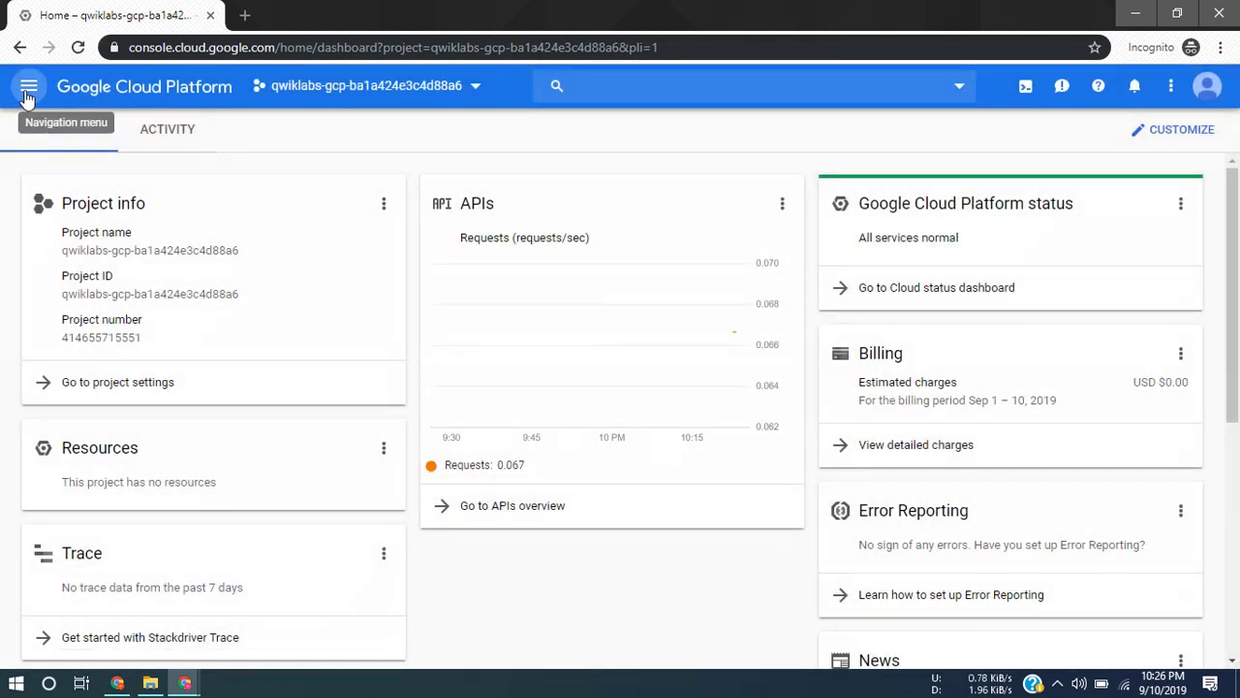
Open the API Library of the lab's Google Cloud project
click(29, 92)
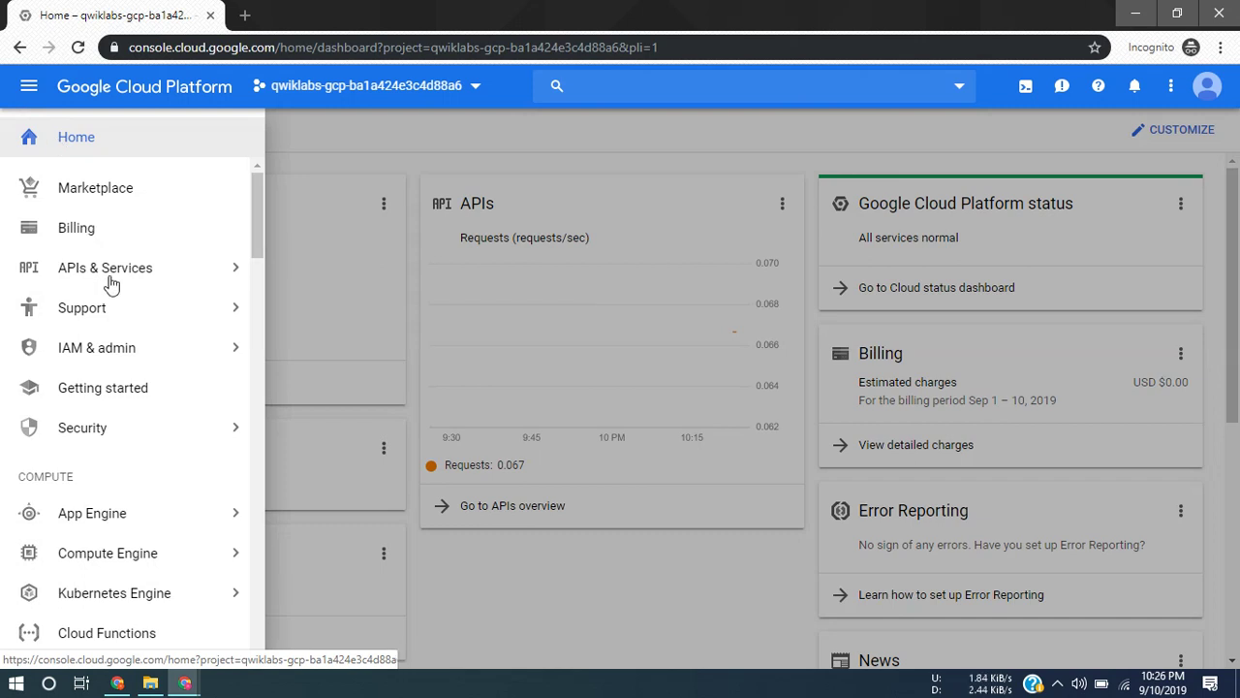
mouse_move(181, 281)
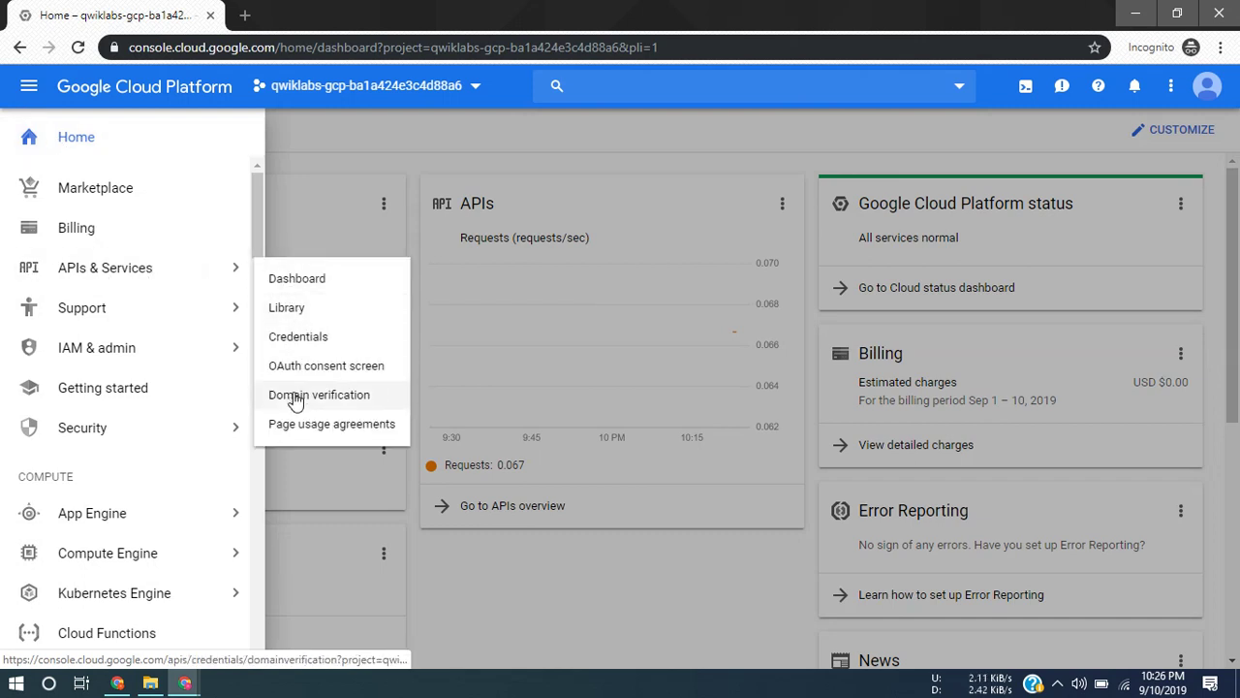
click(297, 307)
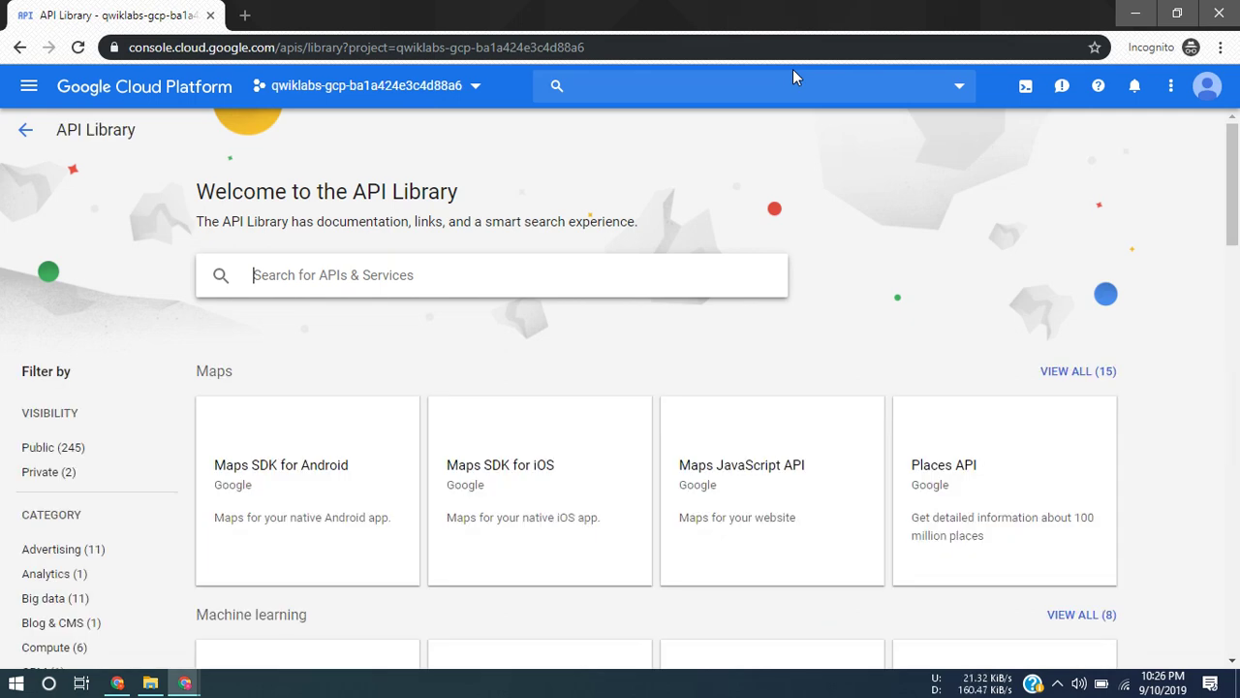
Search the API Library for "cloud hea", then open and enable the Cloud Healthcare API
key(alt+Tab)
key(alt+Tab)
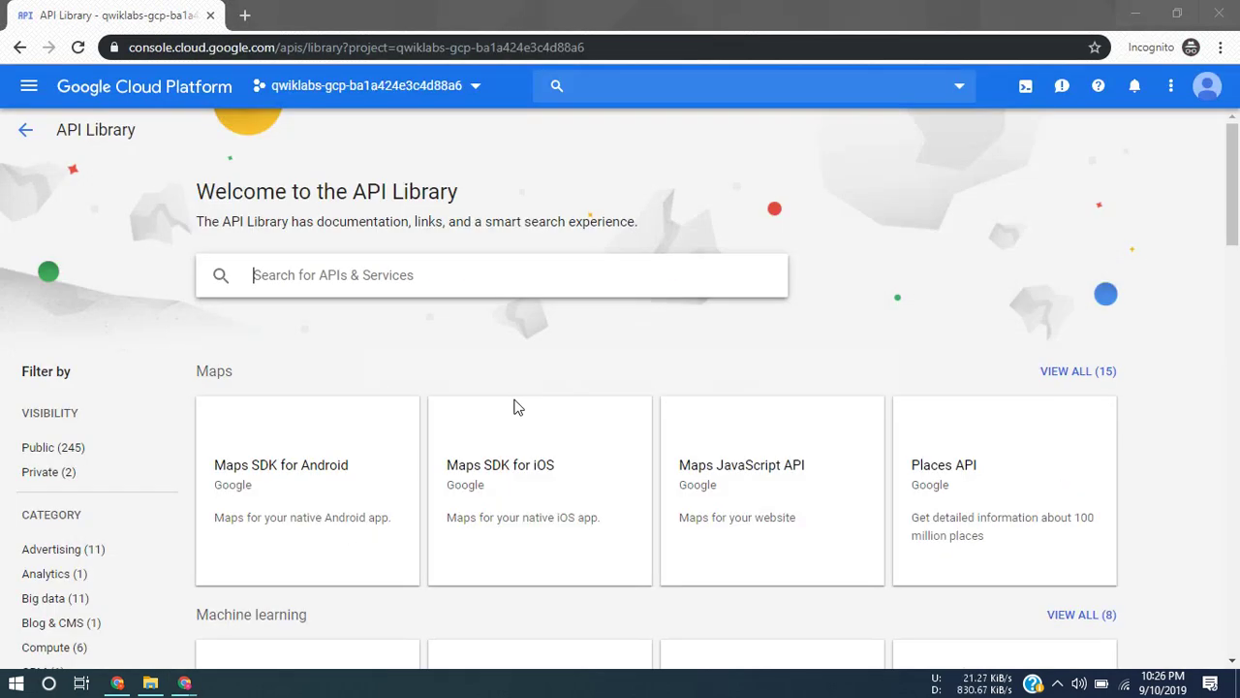
click(568, 280)
text(c)
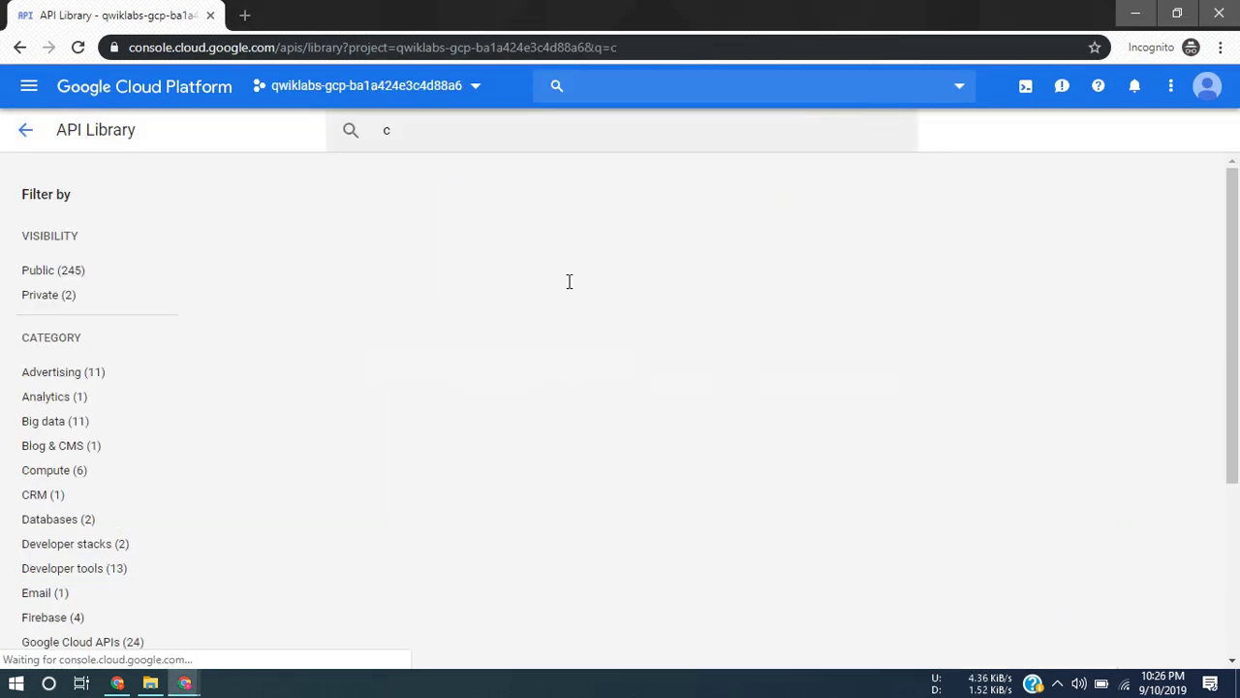
text(ud)
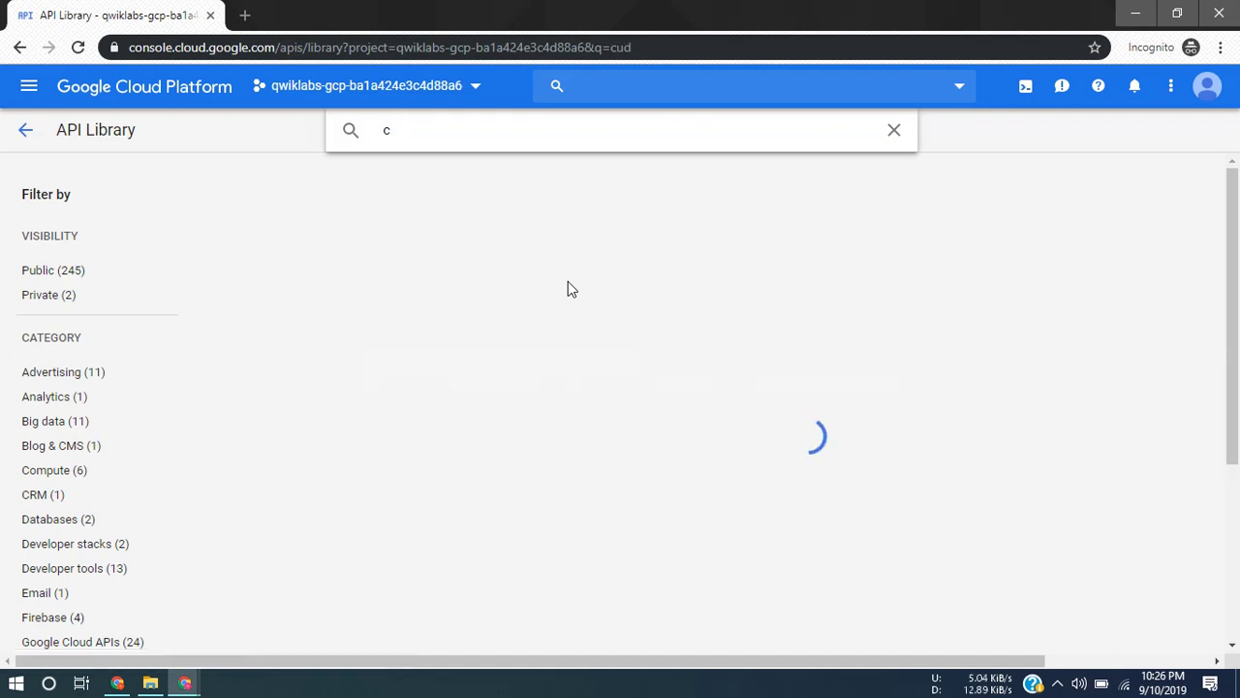
text(loud)
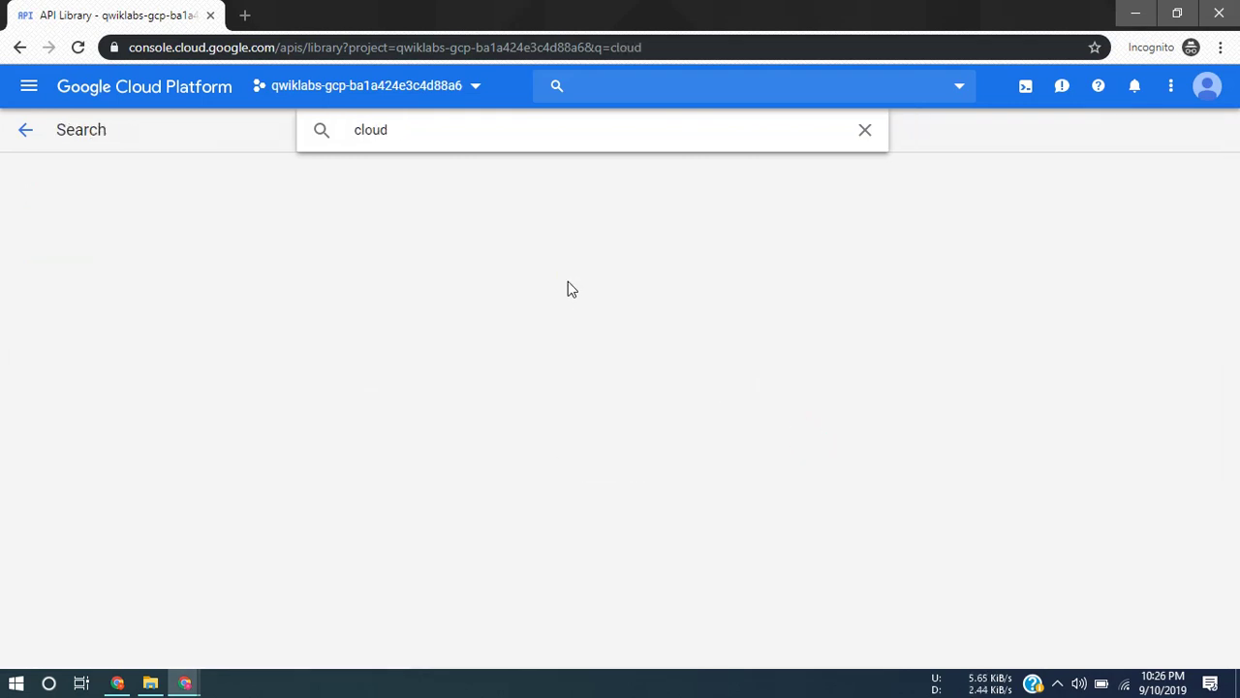
text( hea)
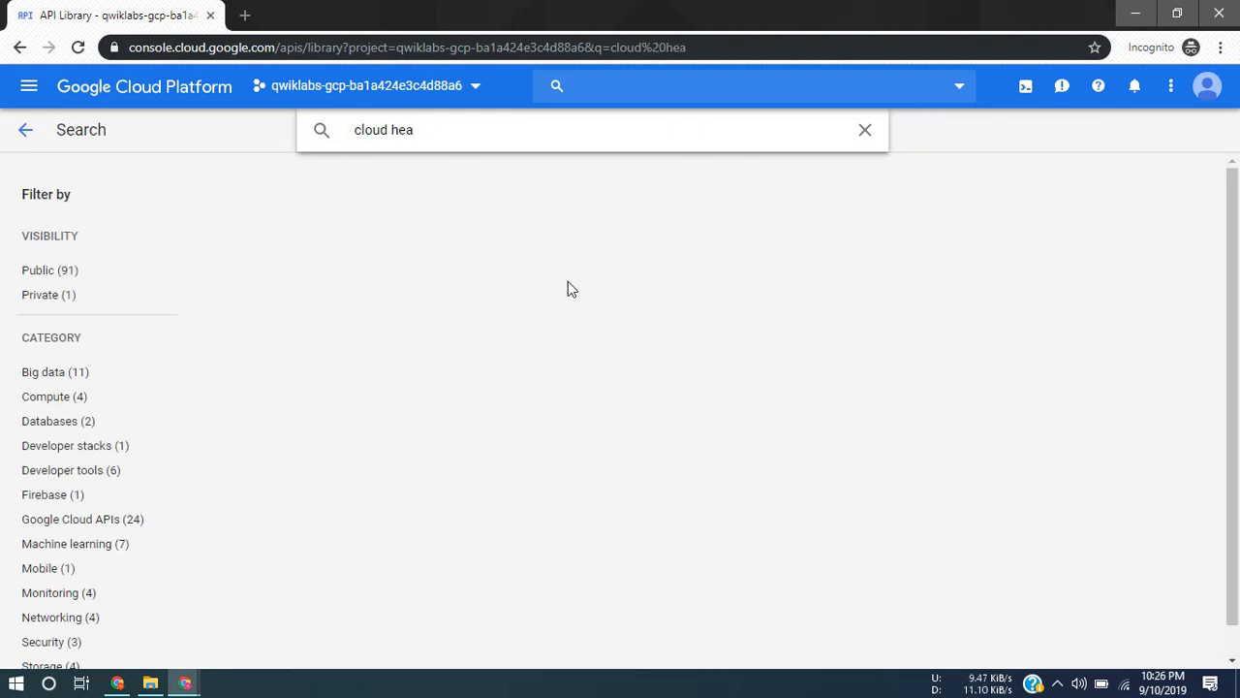
click(451, 269)
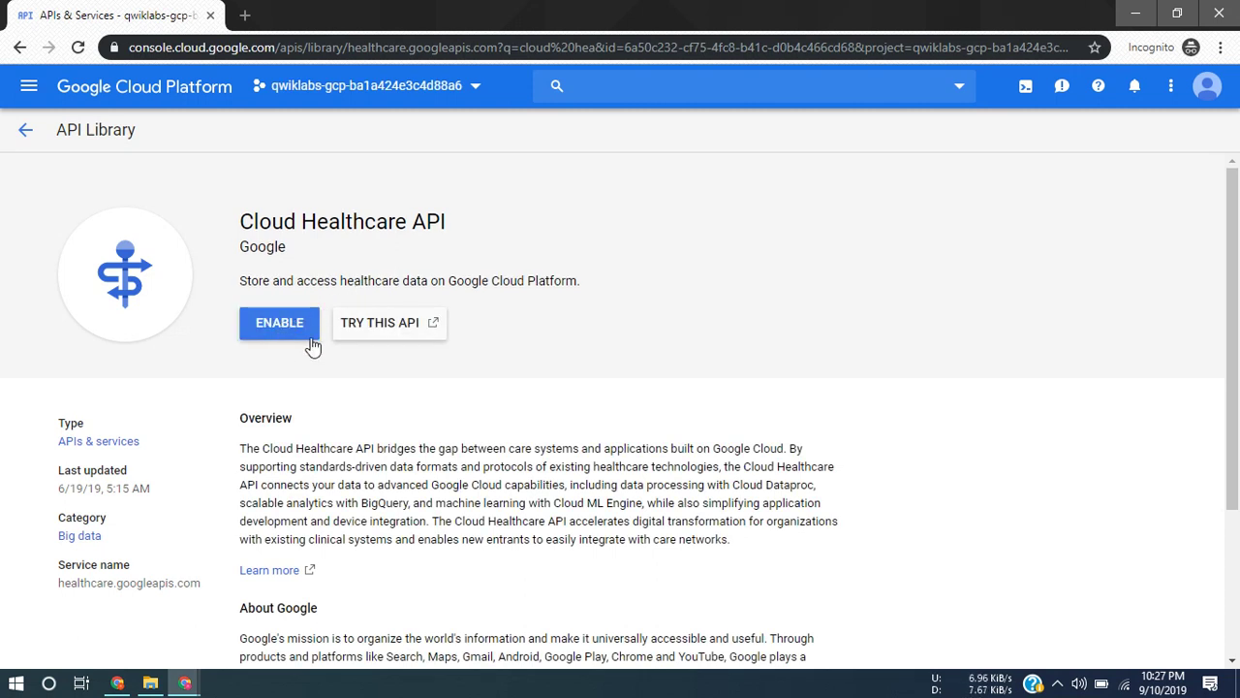
click(303, 331)
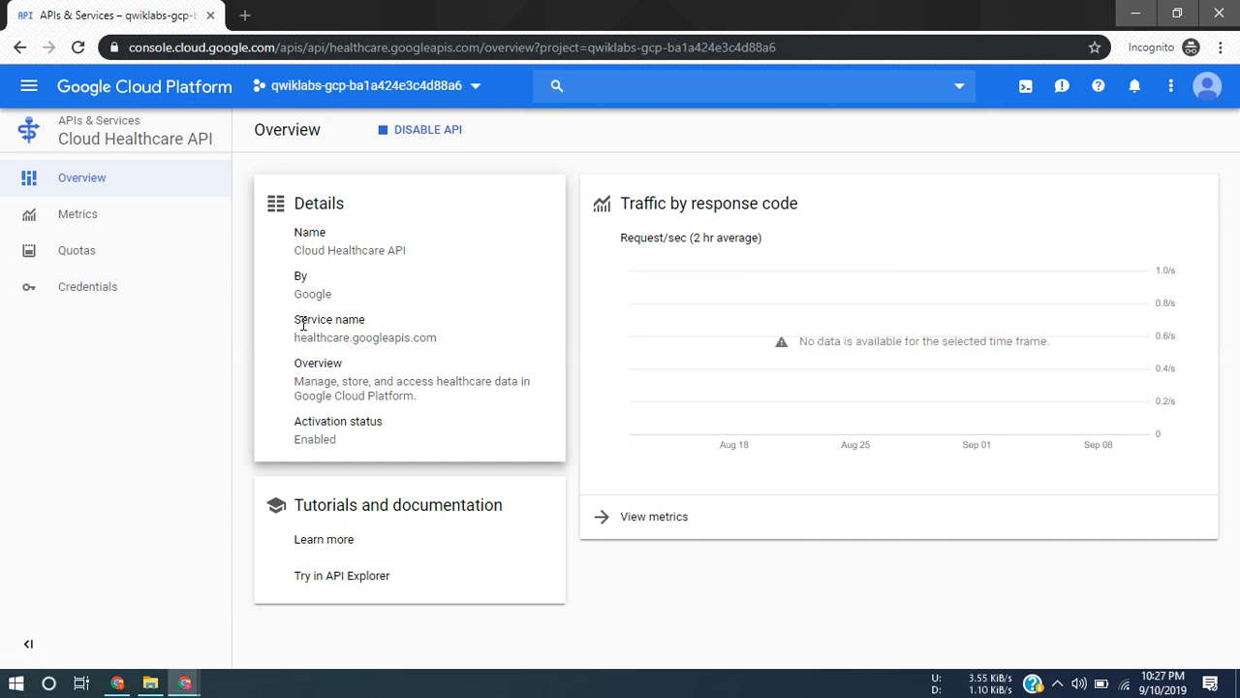
Check the "Create Healthcare dataset" section of the Qwiklabs instructions and open the Google Cloud console's list of services
key(alt+Tab)
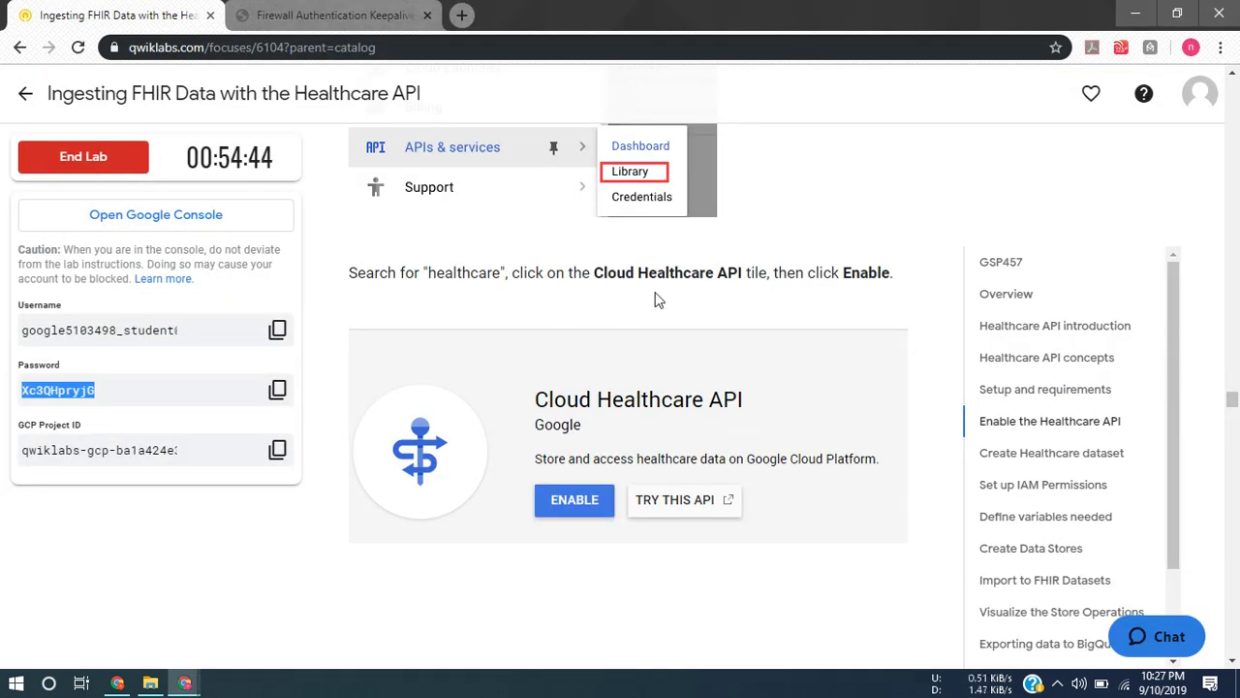
scroll(655, 298, down, 4)
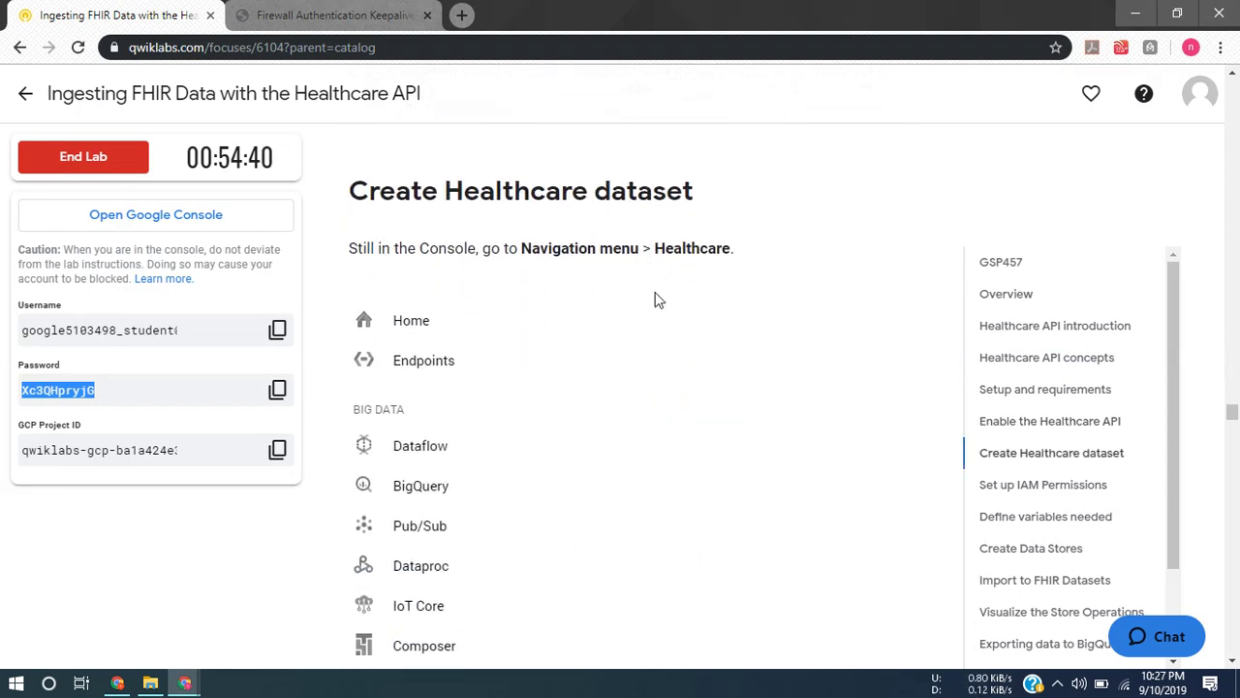
key(alt+Tab)
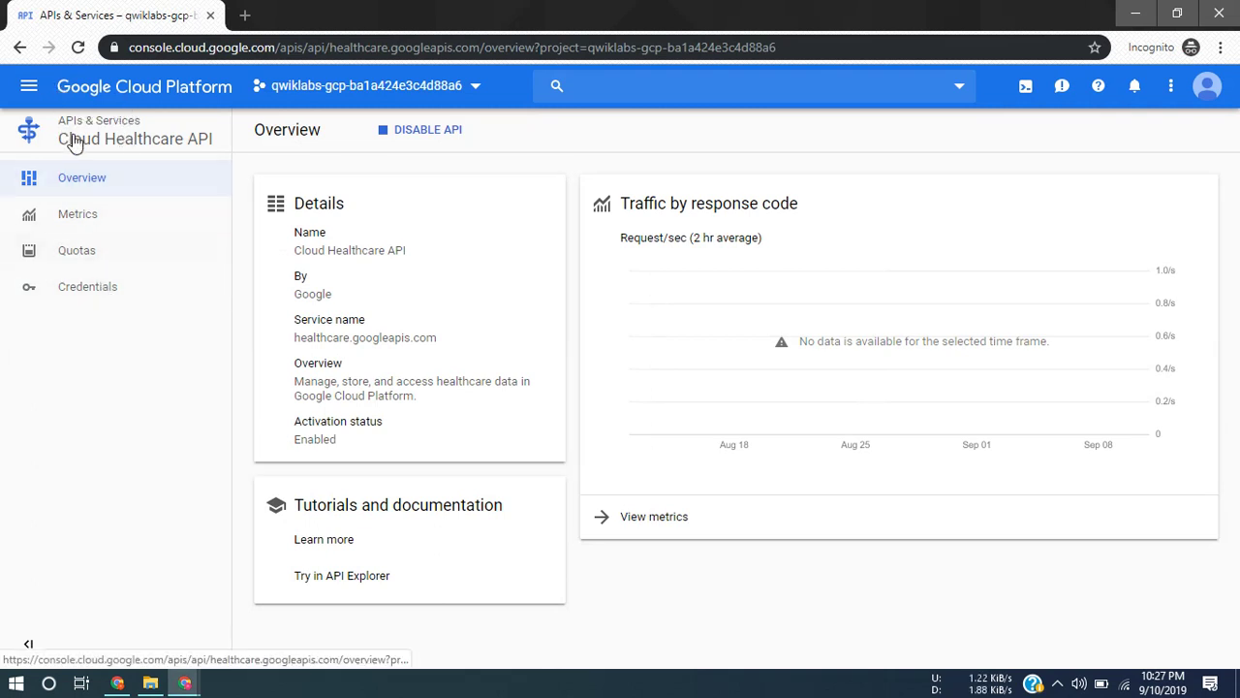
click(28, 88)
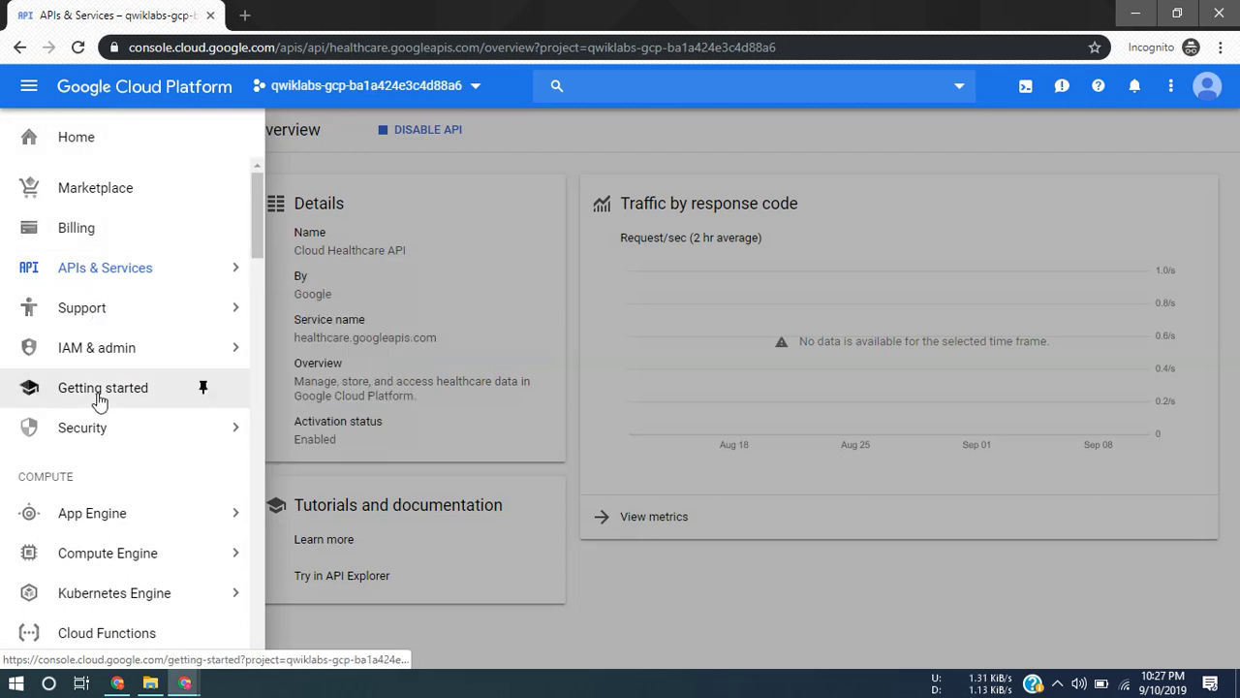
scroll(100, 402, down, 10)
key(alt+Tab)
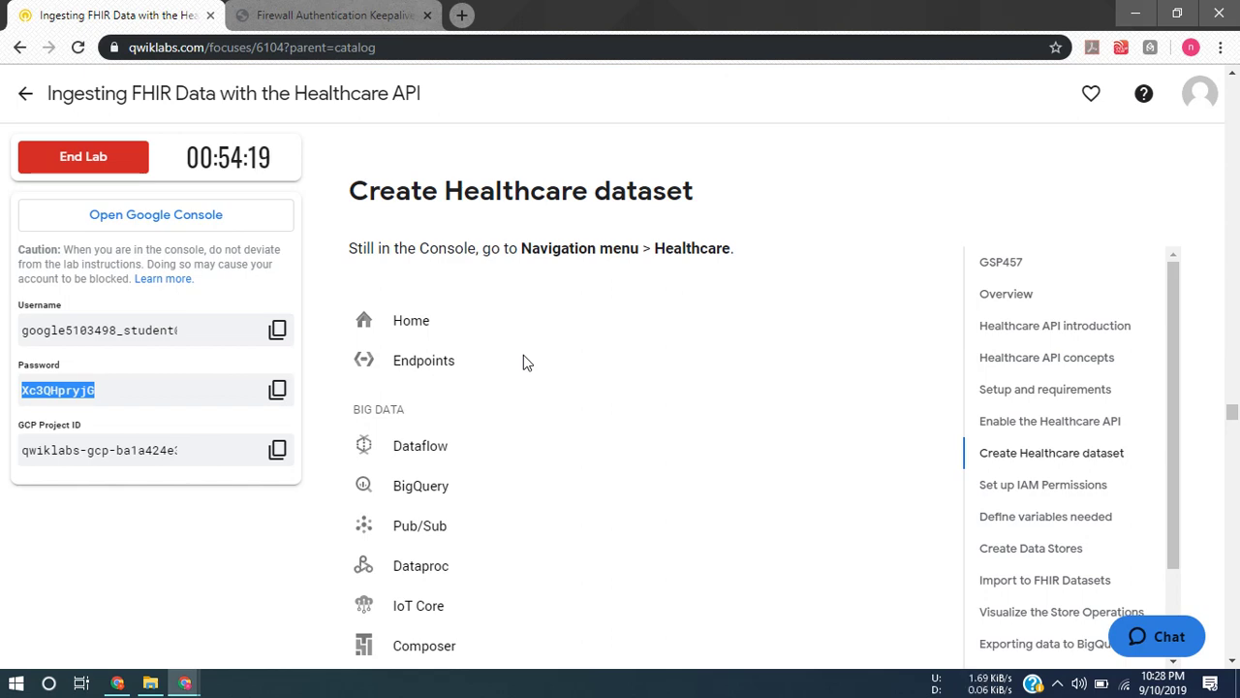
key(alt+Tab)
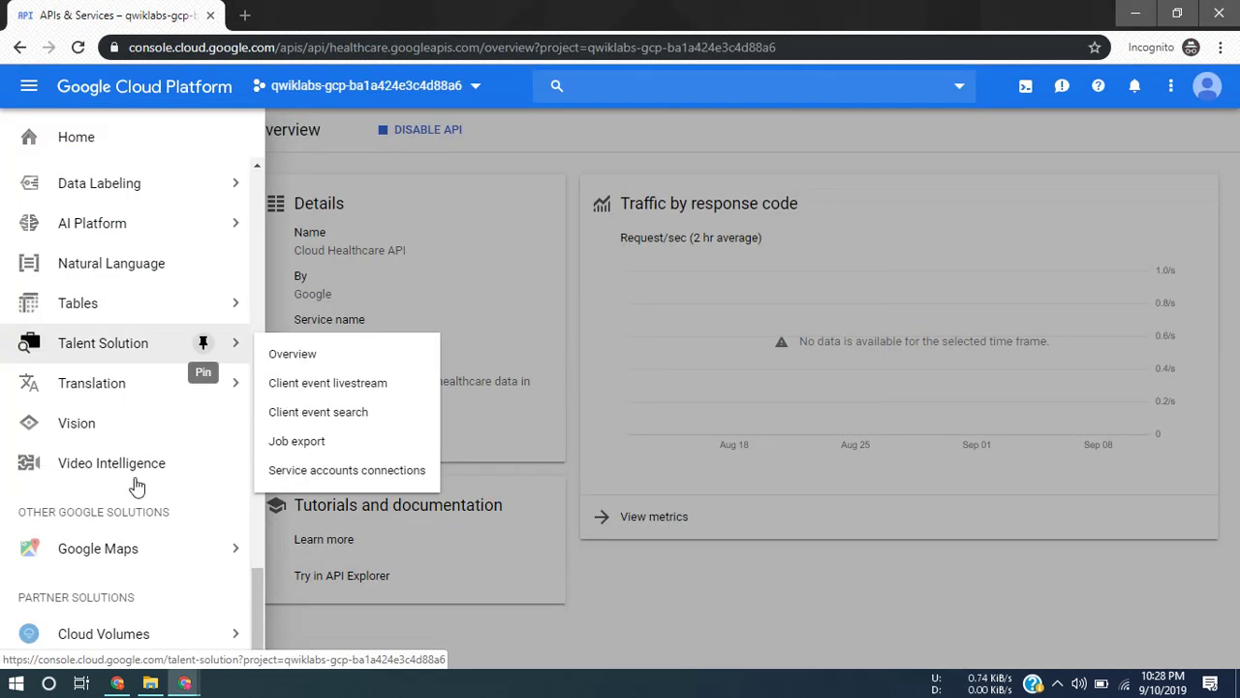
Look through the console's list of services for the Healthcare entry
mouse_move(199, 615)
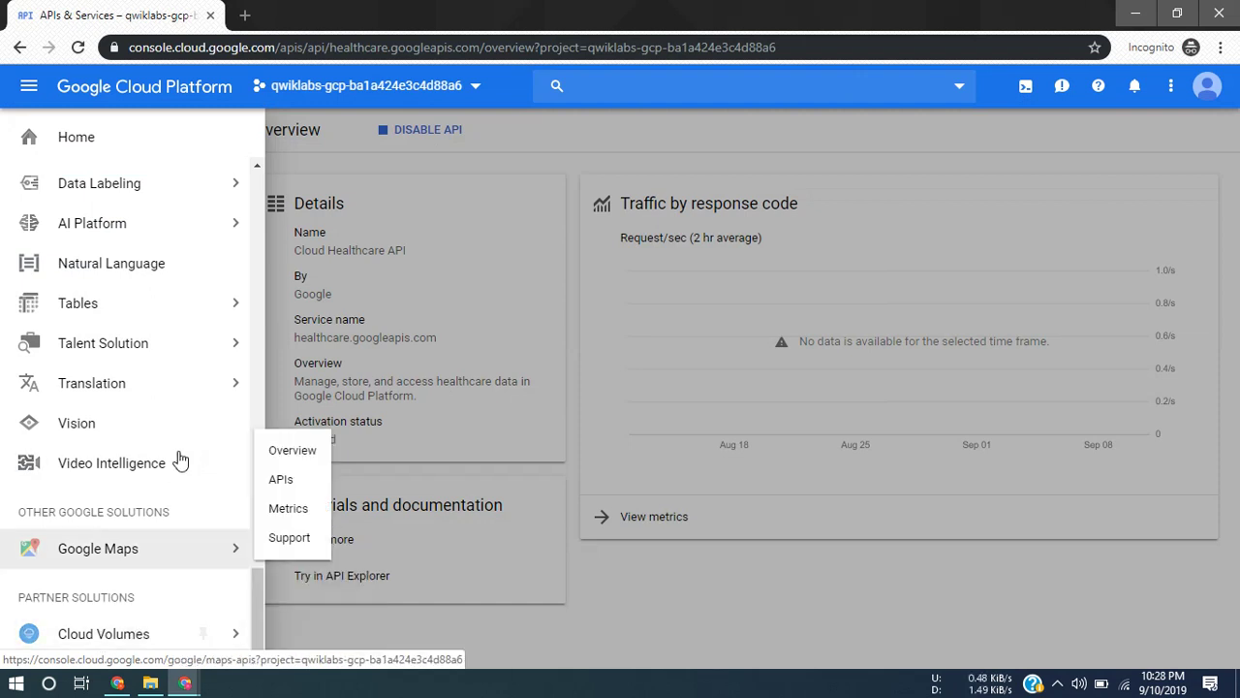
scroll(172, 418, up, 4)
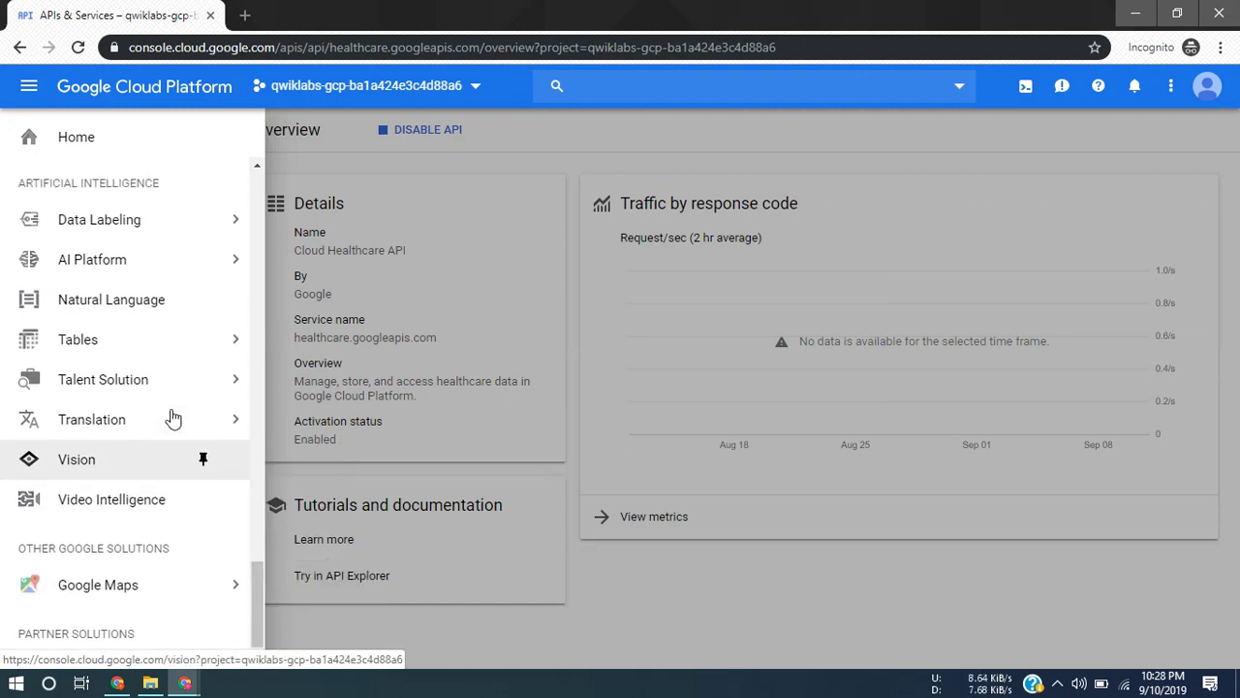
scroll(173, 417, up, 6)
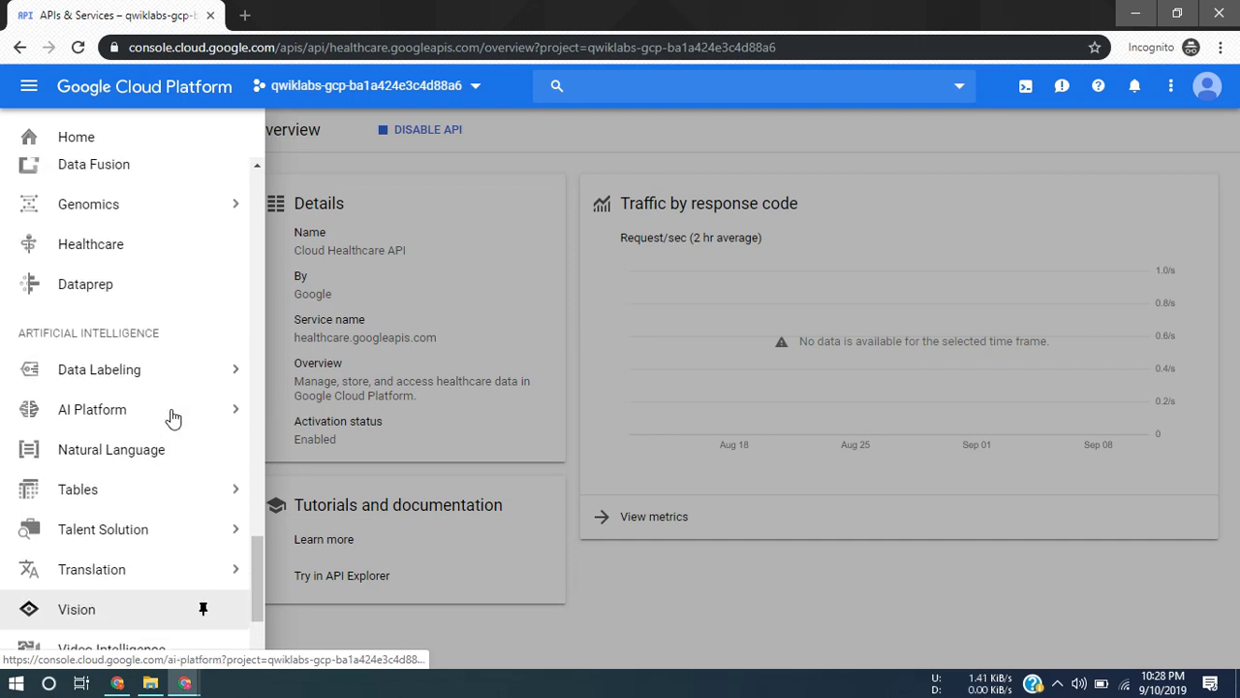
scroll(173, 418, up, 4)
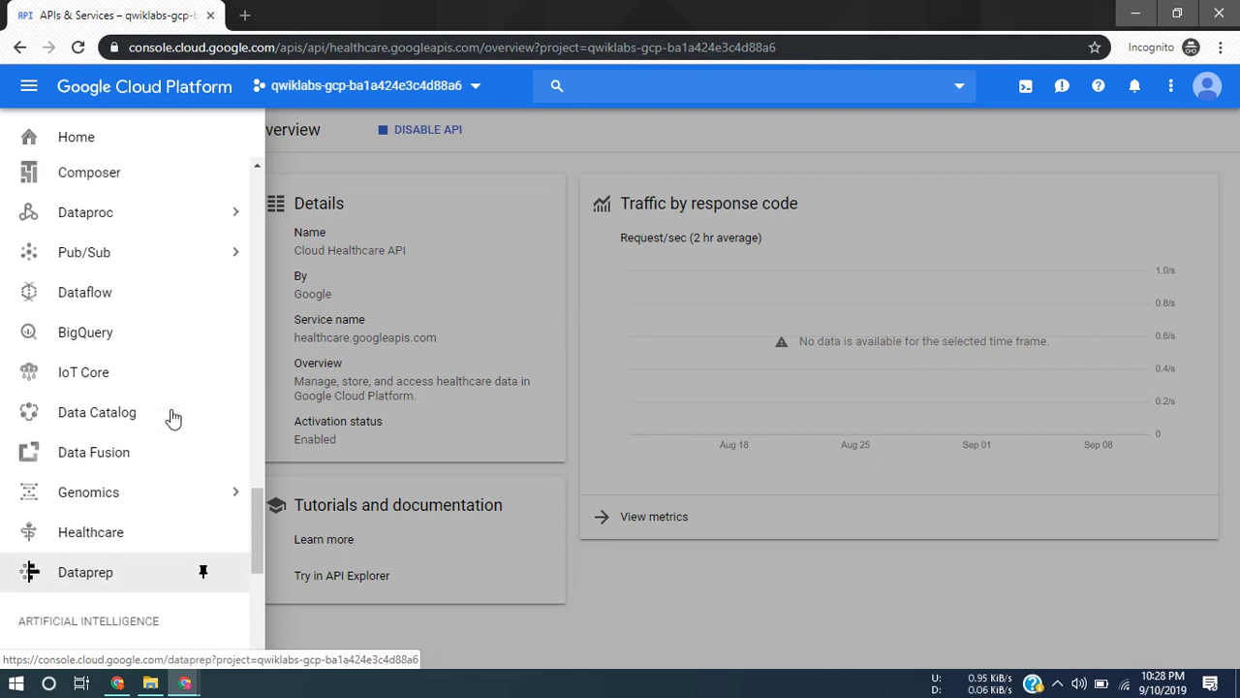
scroll(172, 417, up, 4)
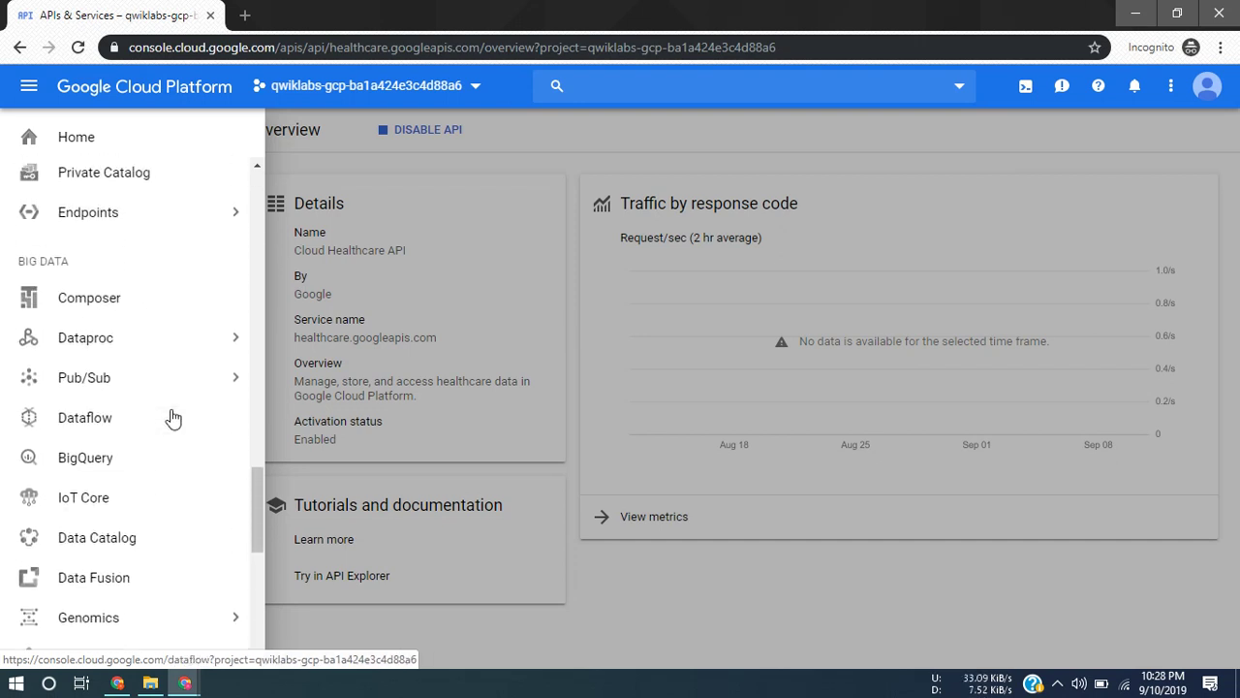
scroll(173, 418, up, 5)
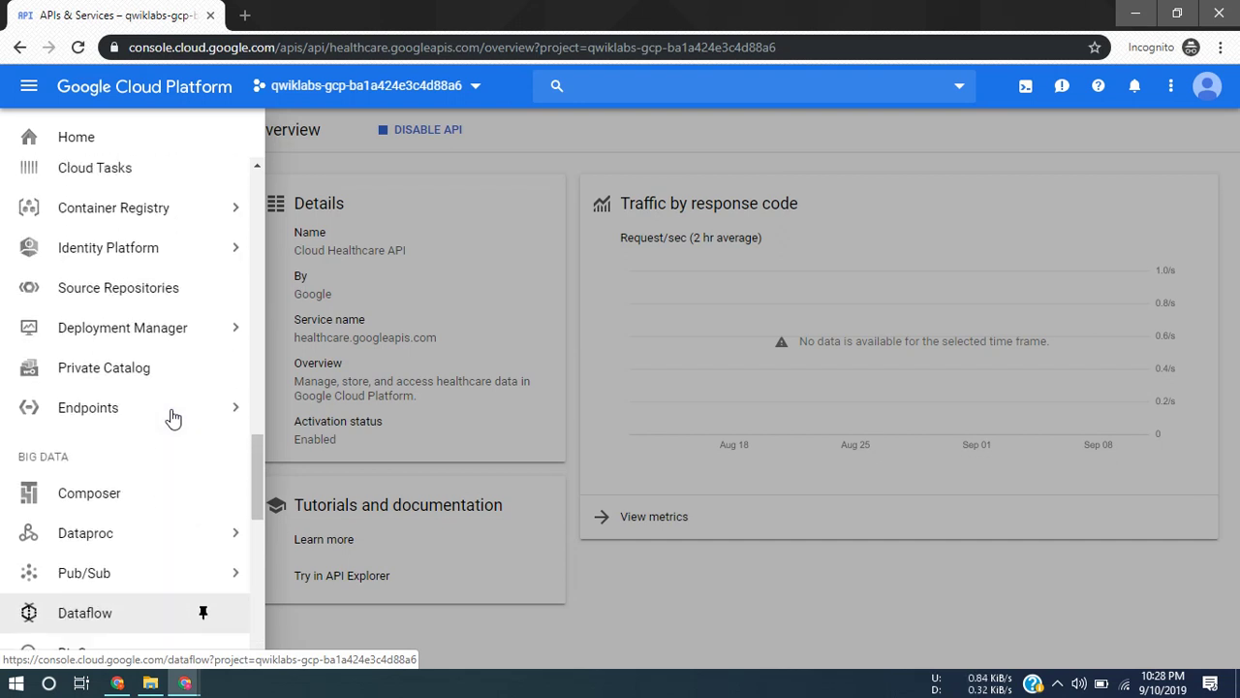
scroll(172, 417, up, 9)
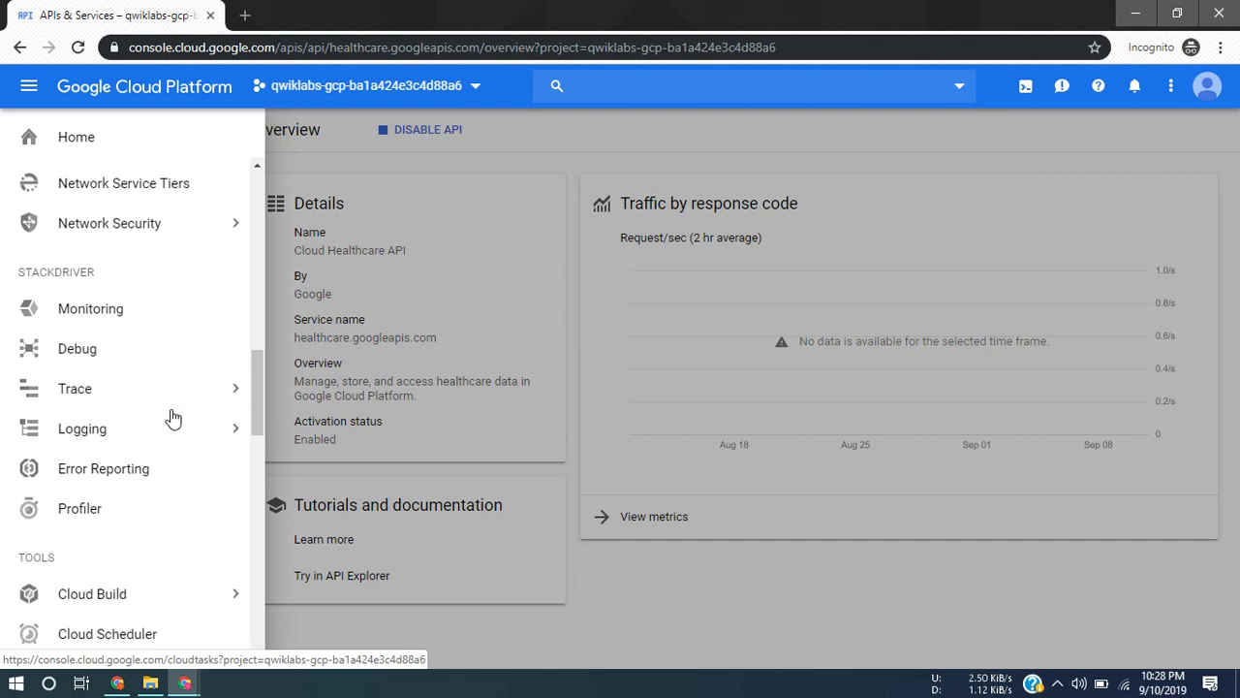
scroll(173, 417, up, 6)
scroll(172, 417, up, 3)
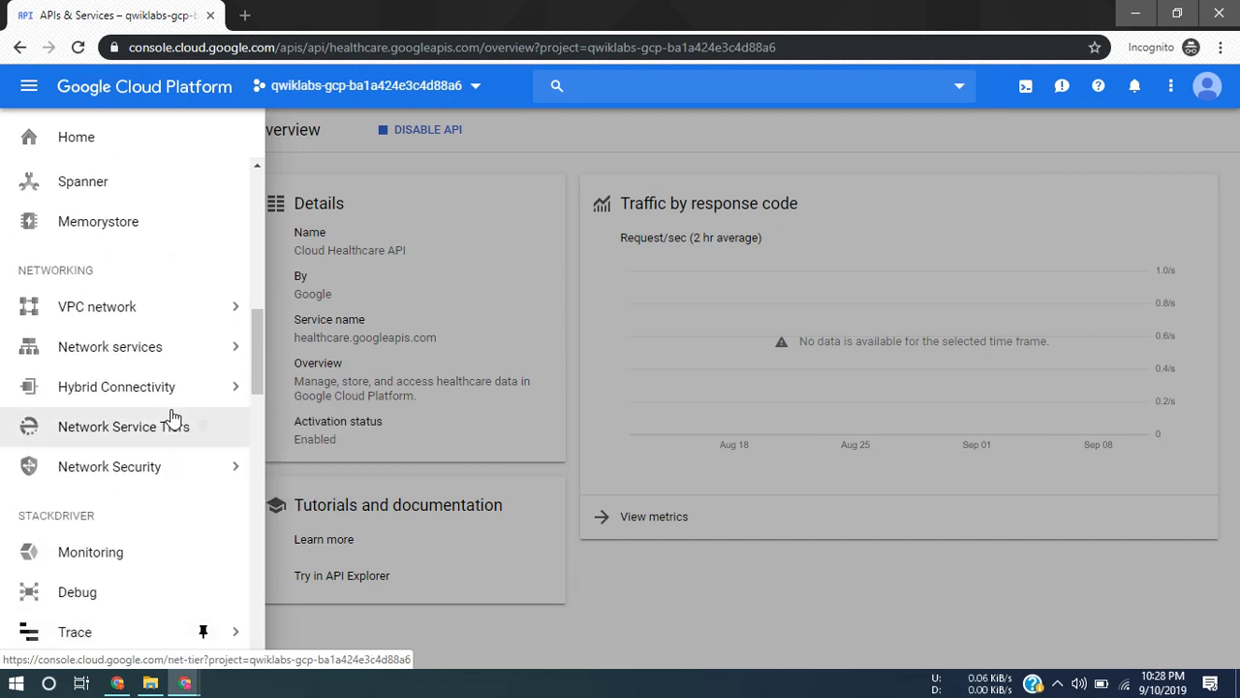
scroll(173, 418, up, 4)
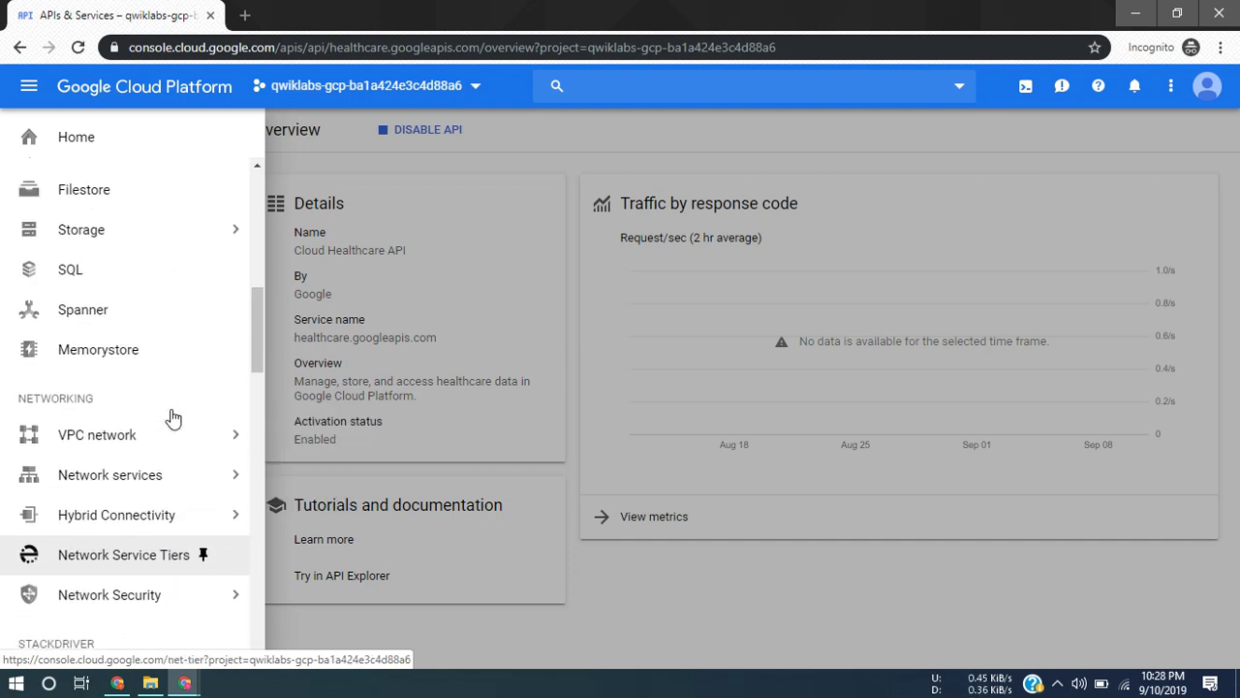
scroll(172, 418, up, 5)
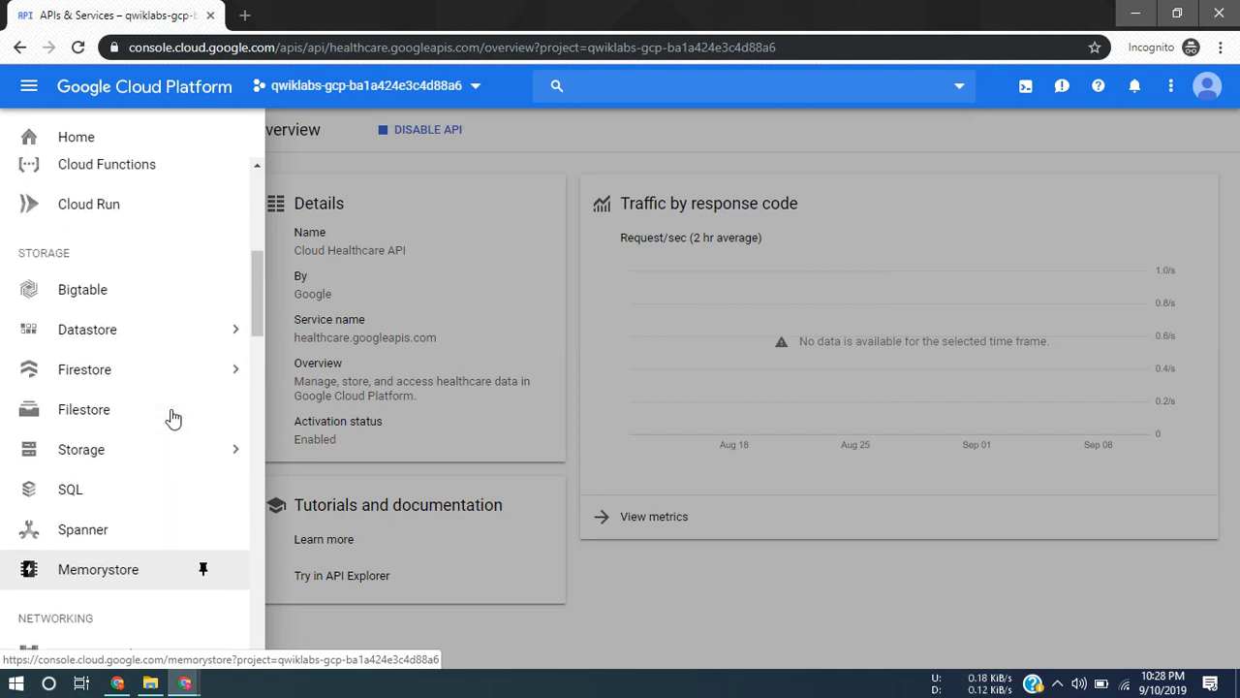
scroll(172, 418, up, 5)
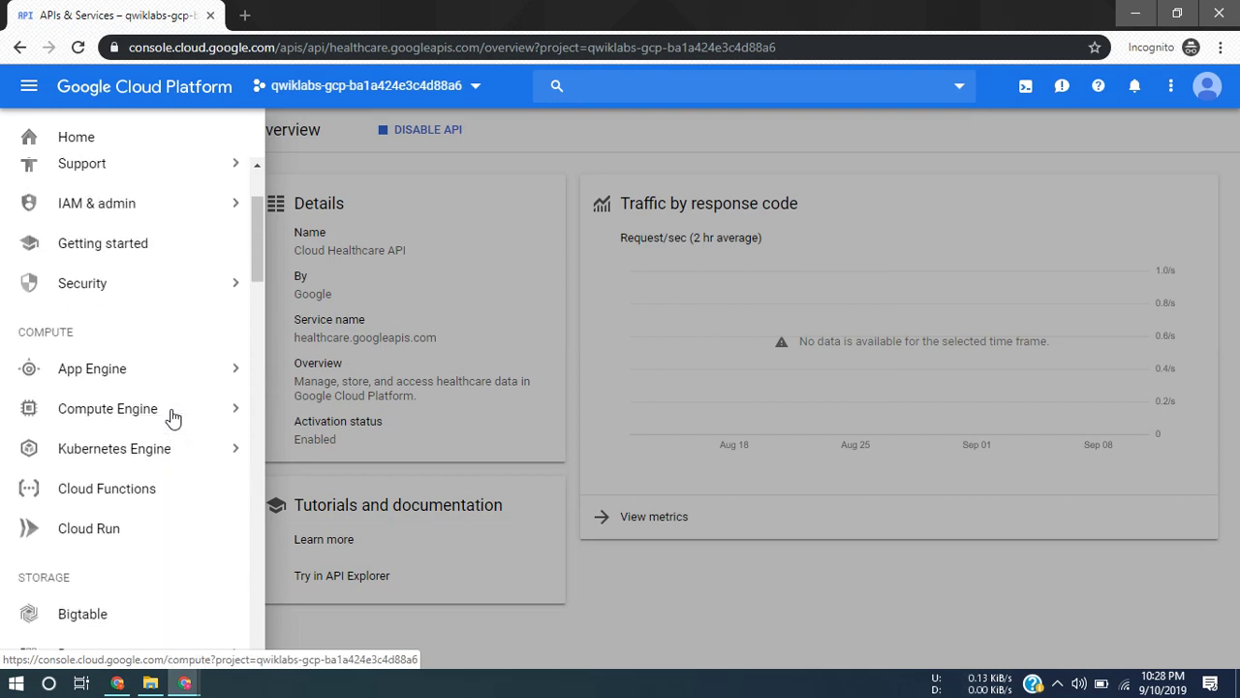
scroll(173, 418, up, 3)
Find "Hea" on the console page and open the Healthcare service
key(ctrl+f)
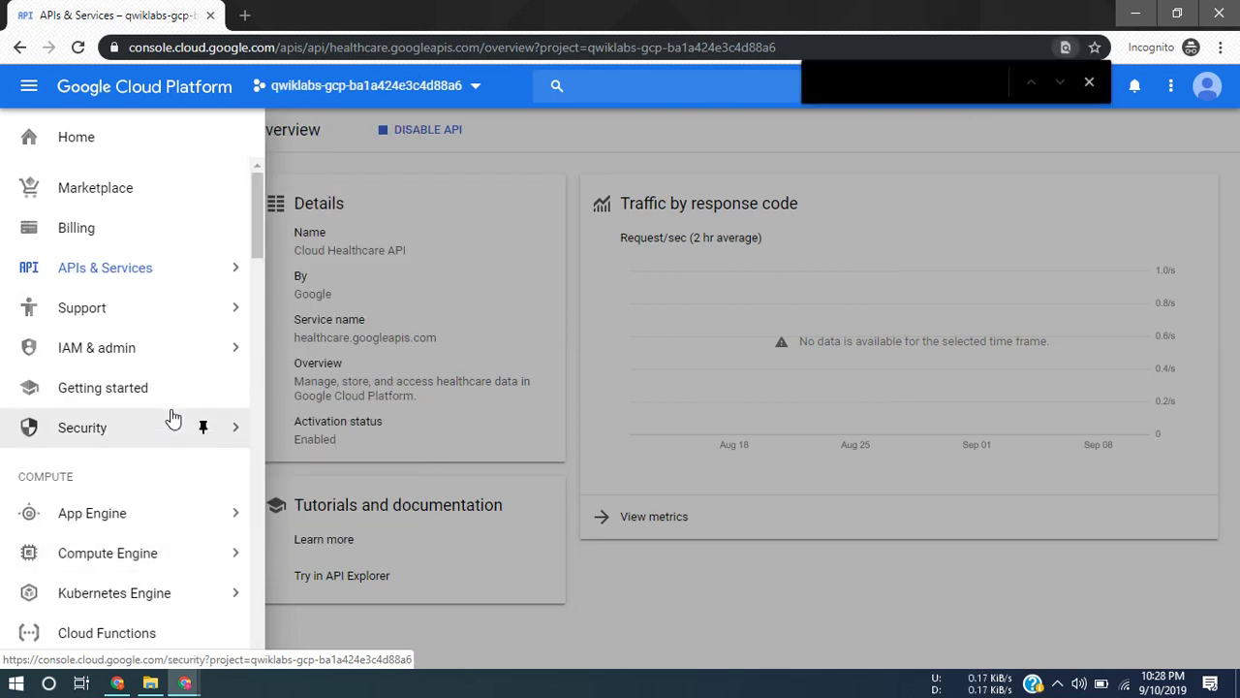
text(Hea)
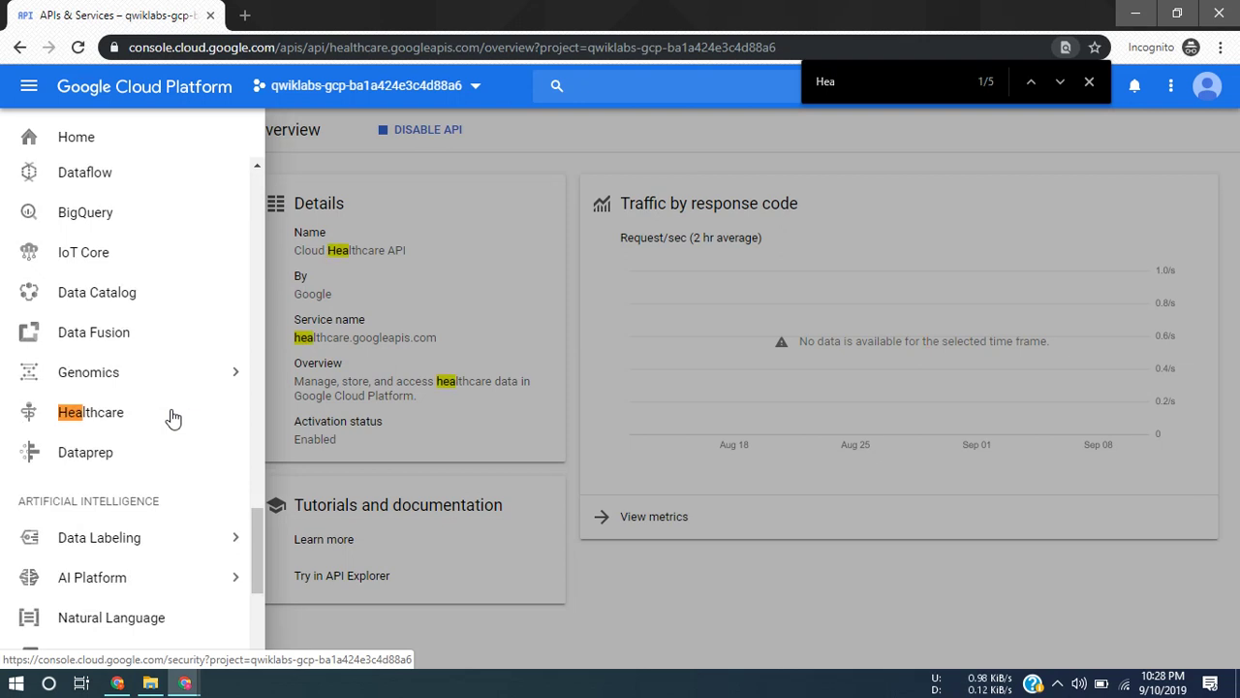
click(173, 418)
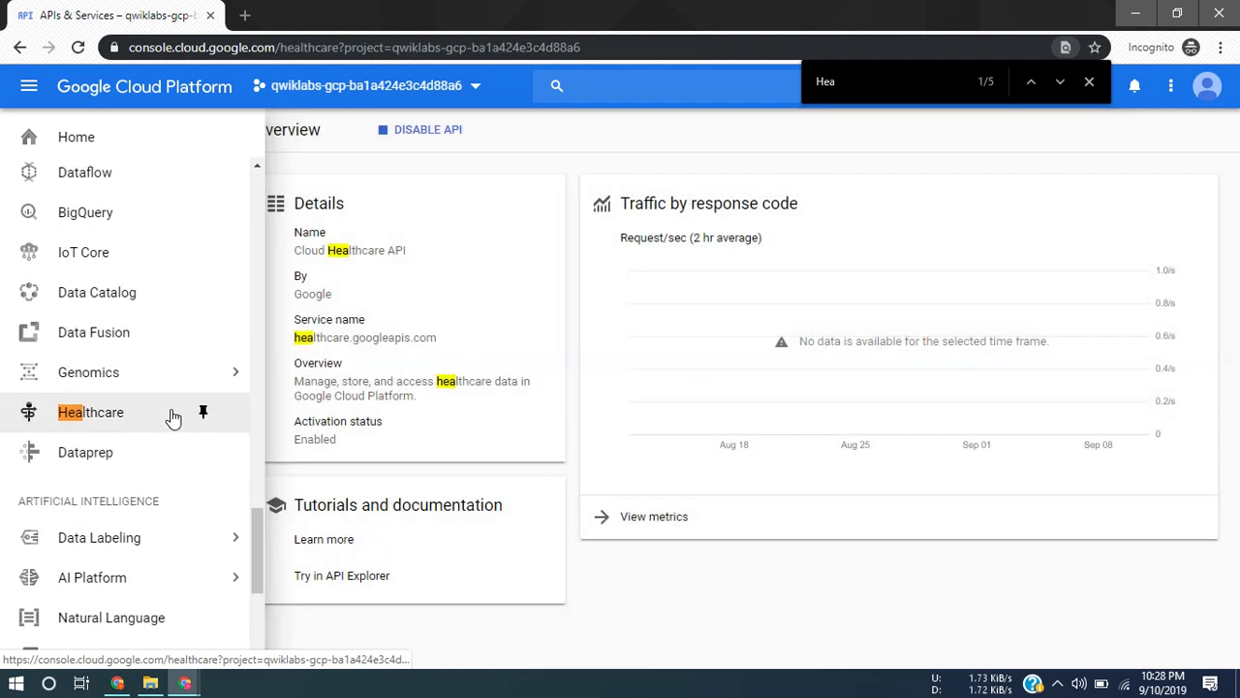
click(1090, 86)
Read the Qwiklabs dataset instructions and open the form for creating a dataset in the console's Healthcare browser
key(alt+Tab)
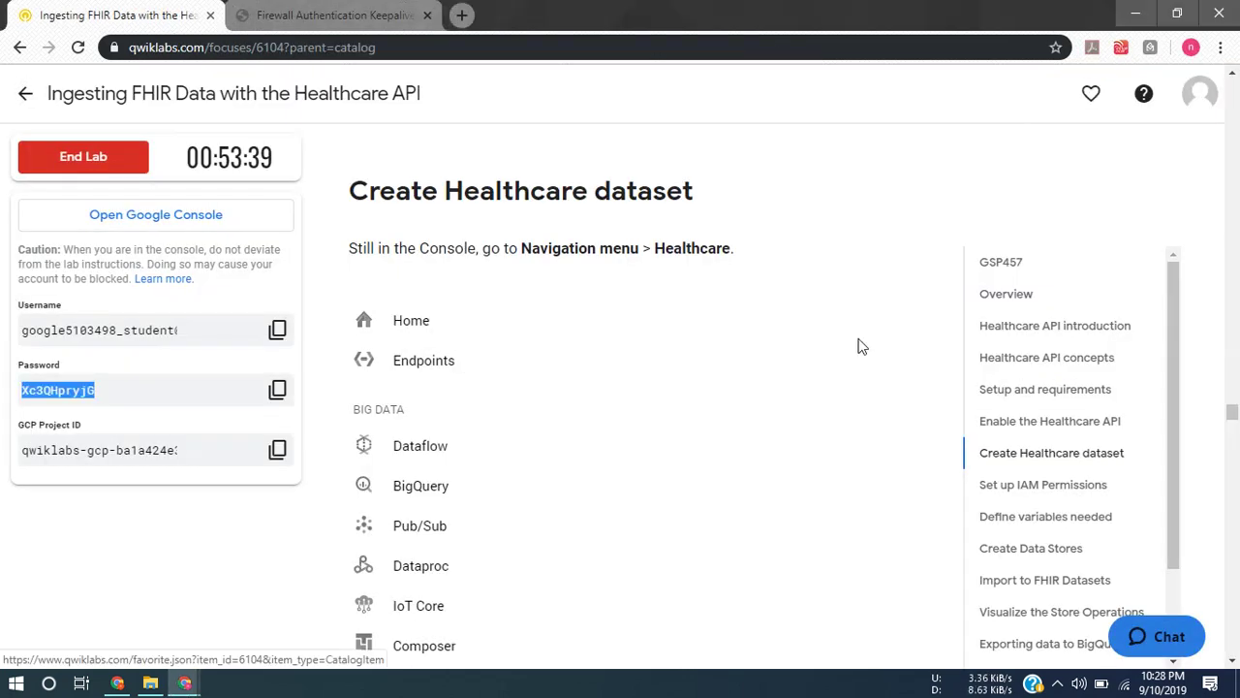
scroll(857, 356, down, 1)
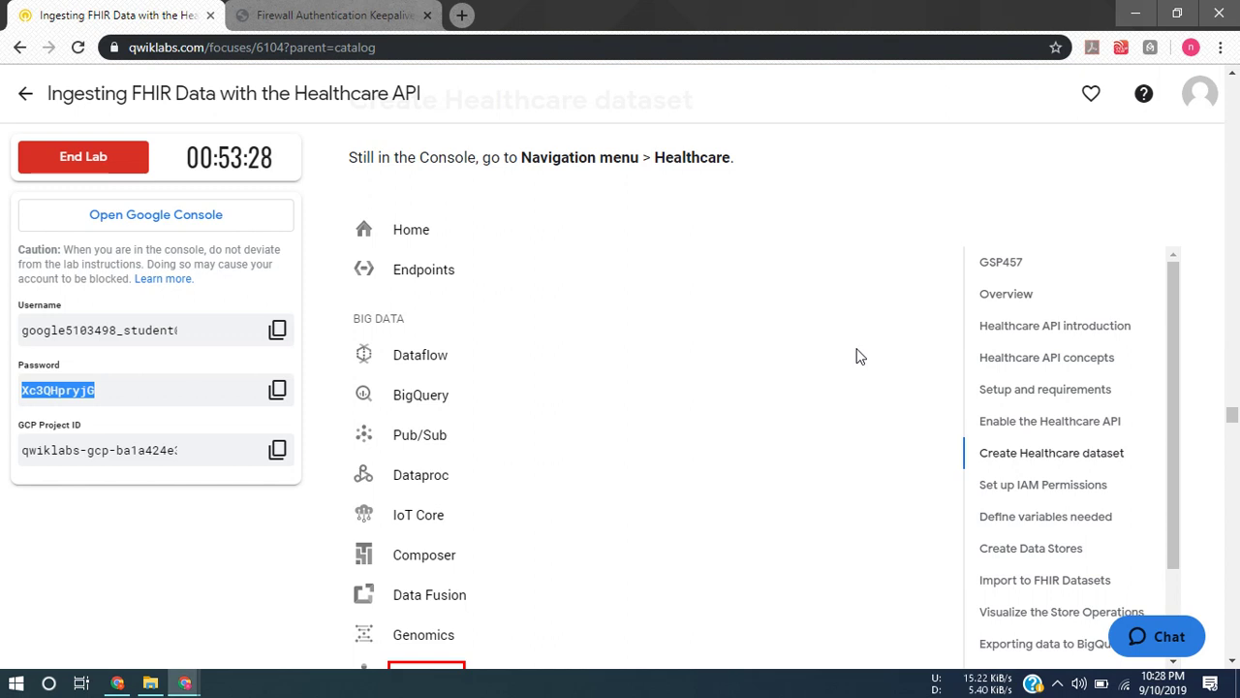
scroll(856, 357, down, 2)
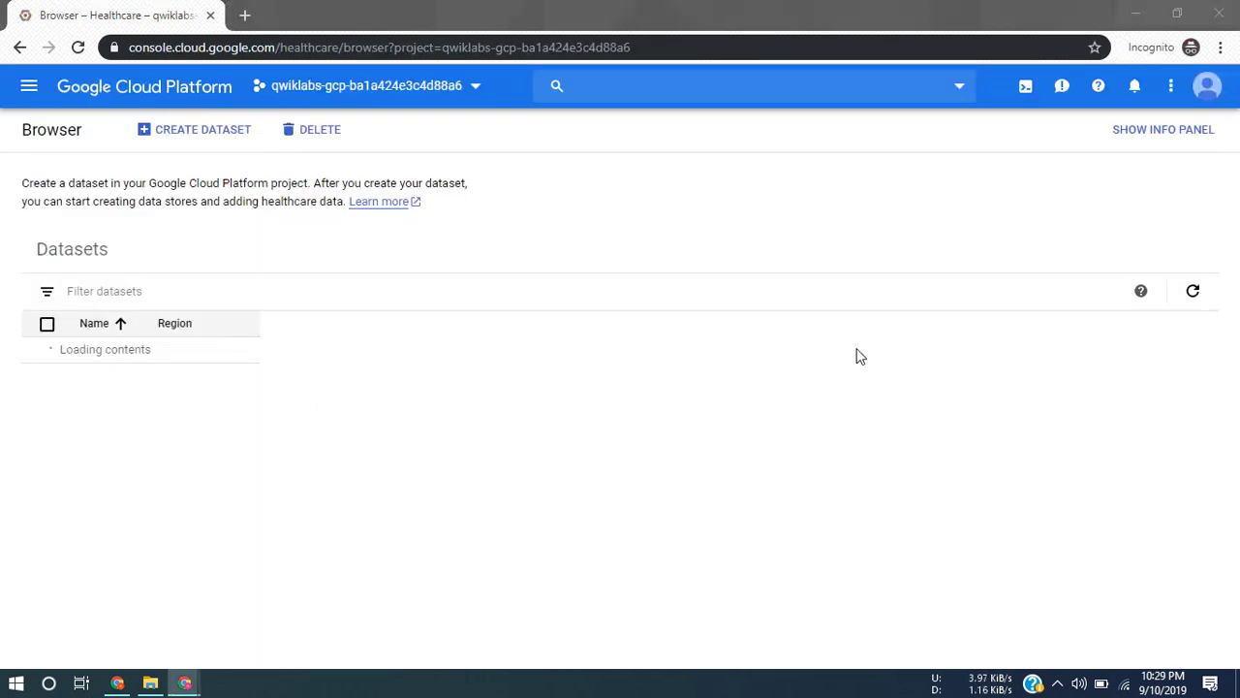
key(alt+Tab)
scroll(802, 418, down, 1)
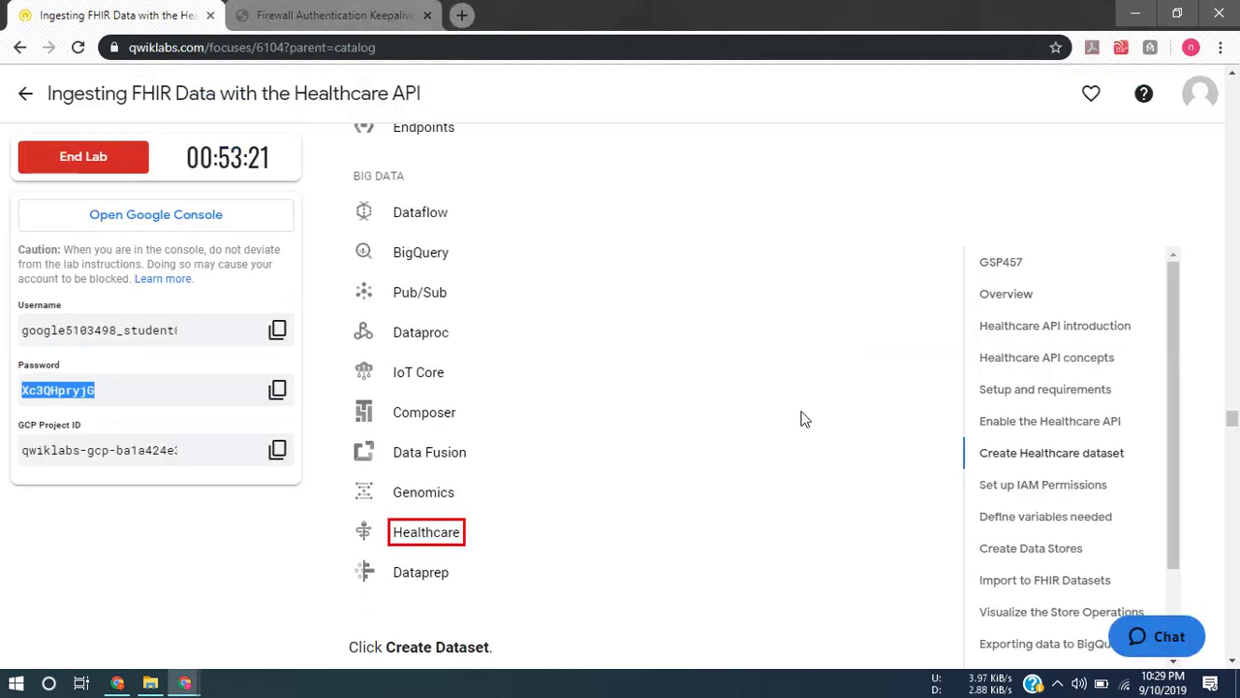
scroll(803, 418, down, 3)
key(alt+Tab)
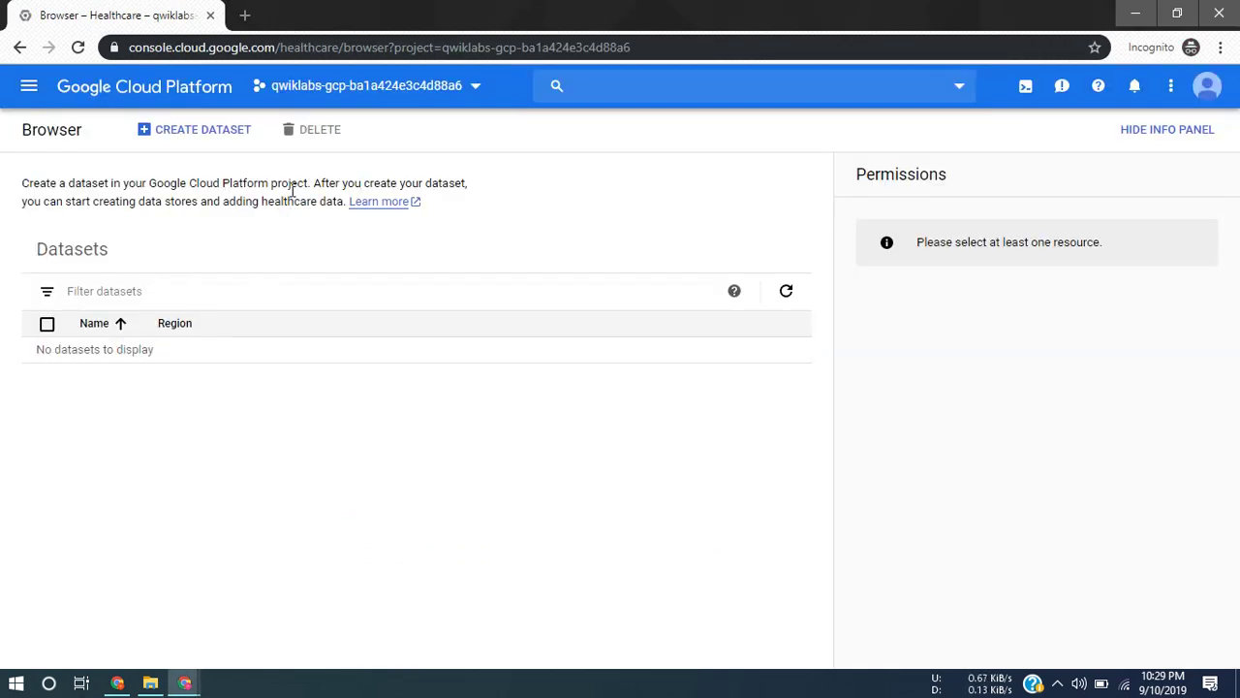
click(213, 136)
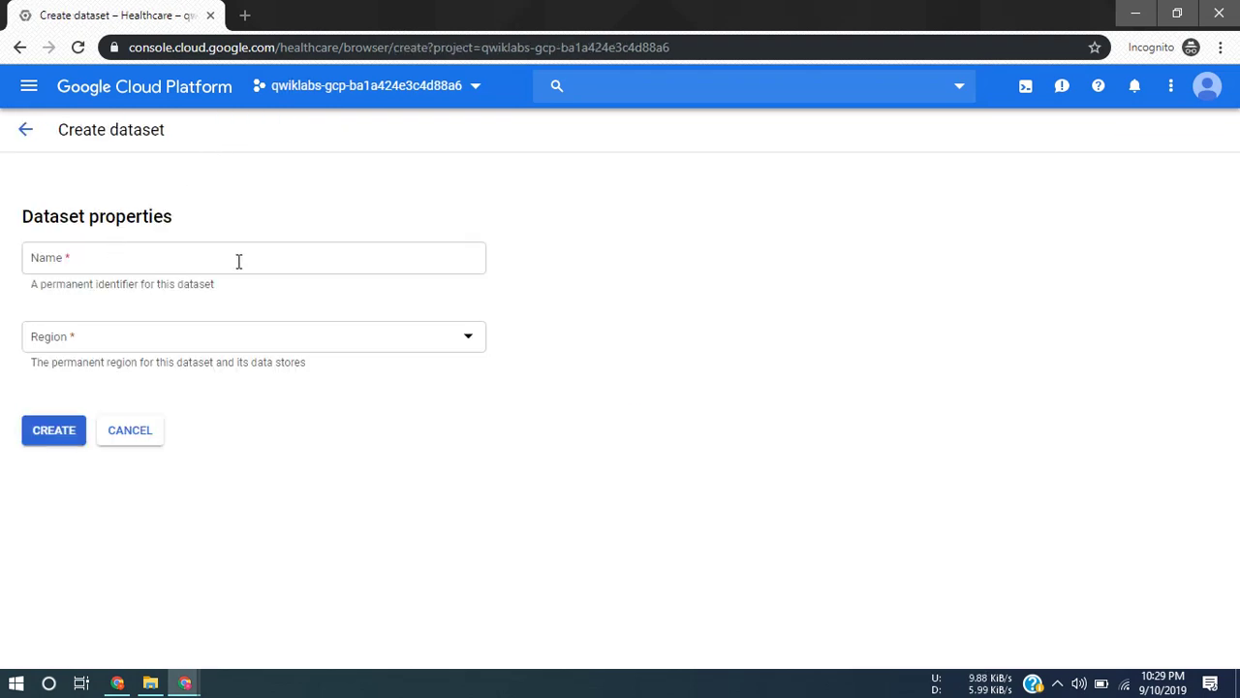
Check the Qwiklabs instructions for the dataset name and region, and return to the console's dataset form
key(alt+Tab)
click(277, 390)
scroll(522, 456, down, 3)
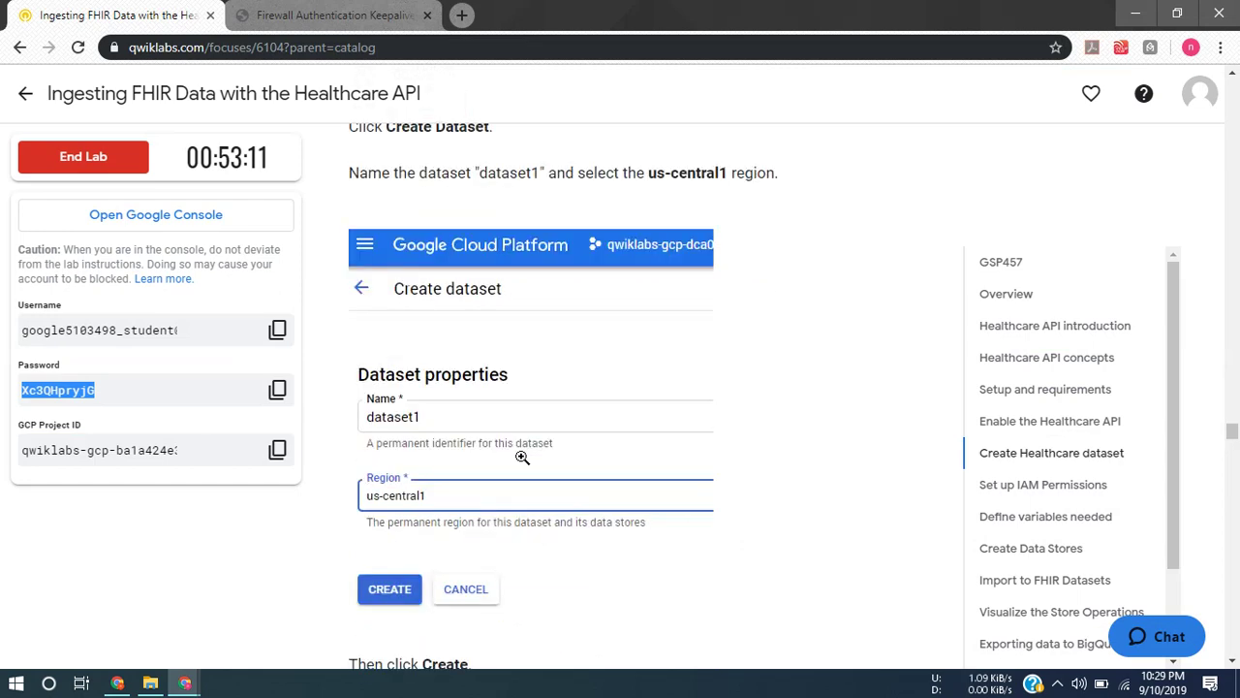
key(alt+Tab)
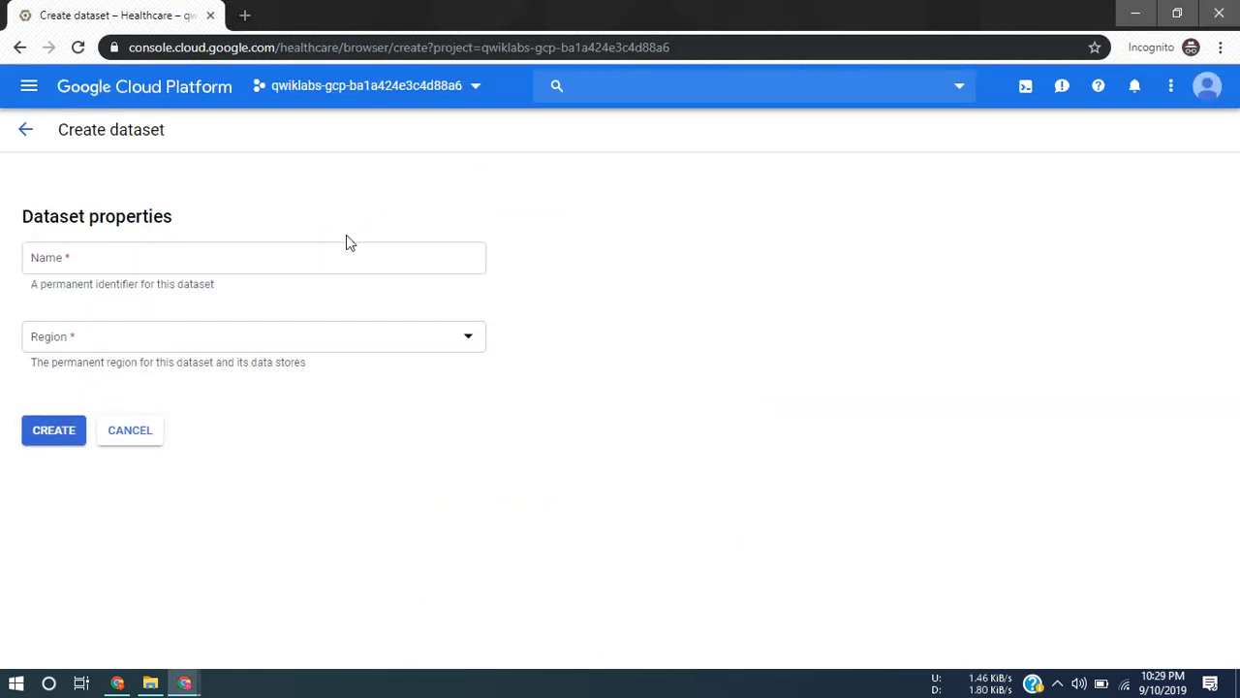
Copy the dataset name from the Qwiklabs instructions and name the new dataset "dataset1" in the console form
key(alt+Tab)
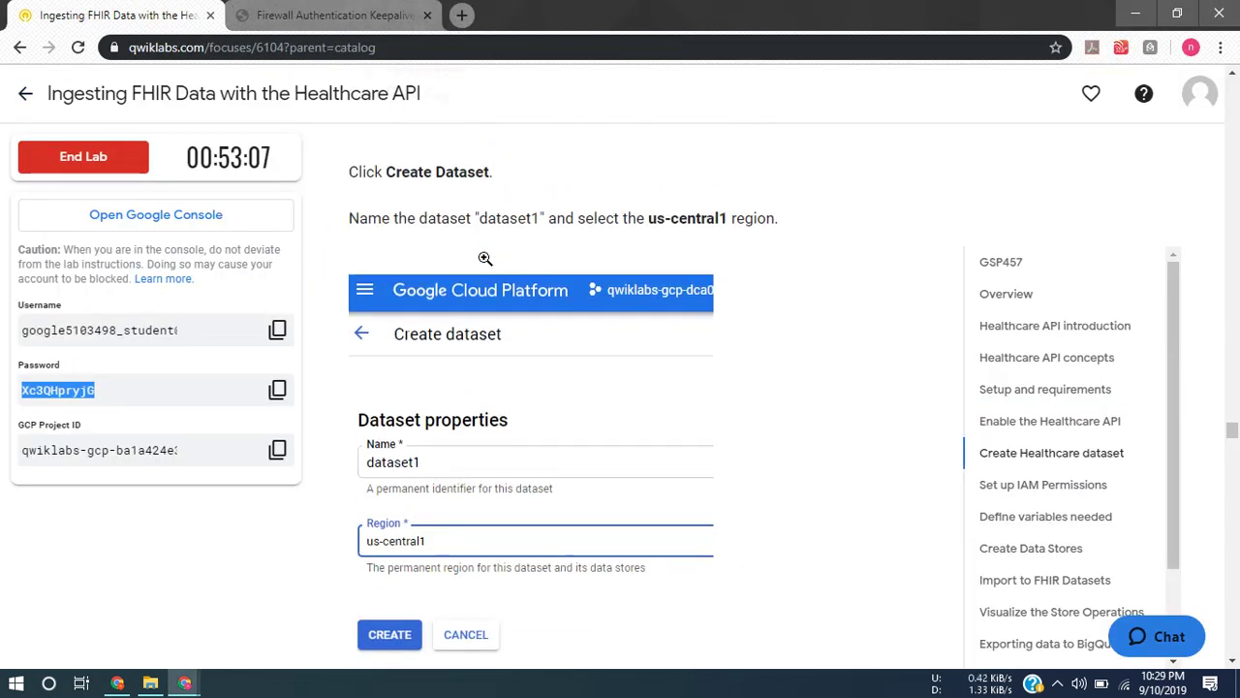
drag(480, 219, 537, 217)
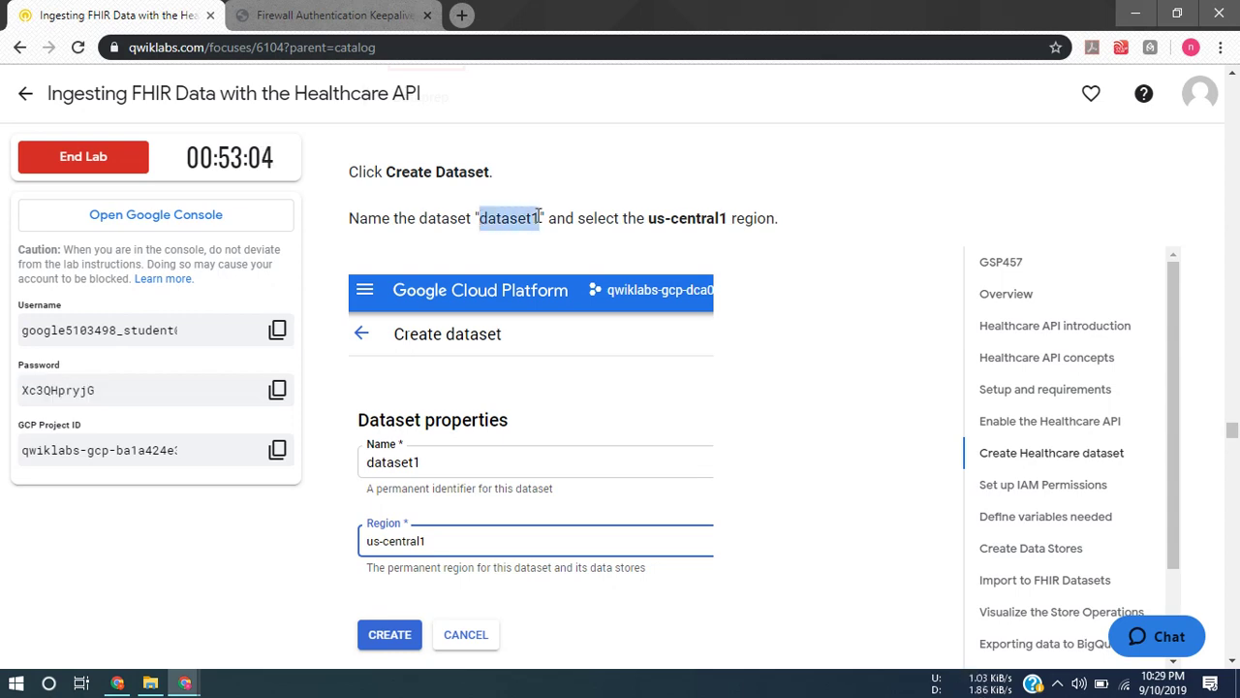
key(alt+Tab)
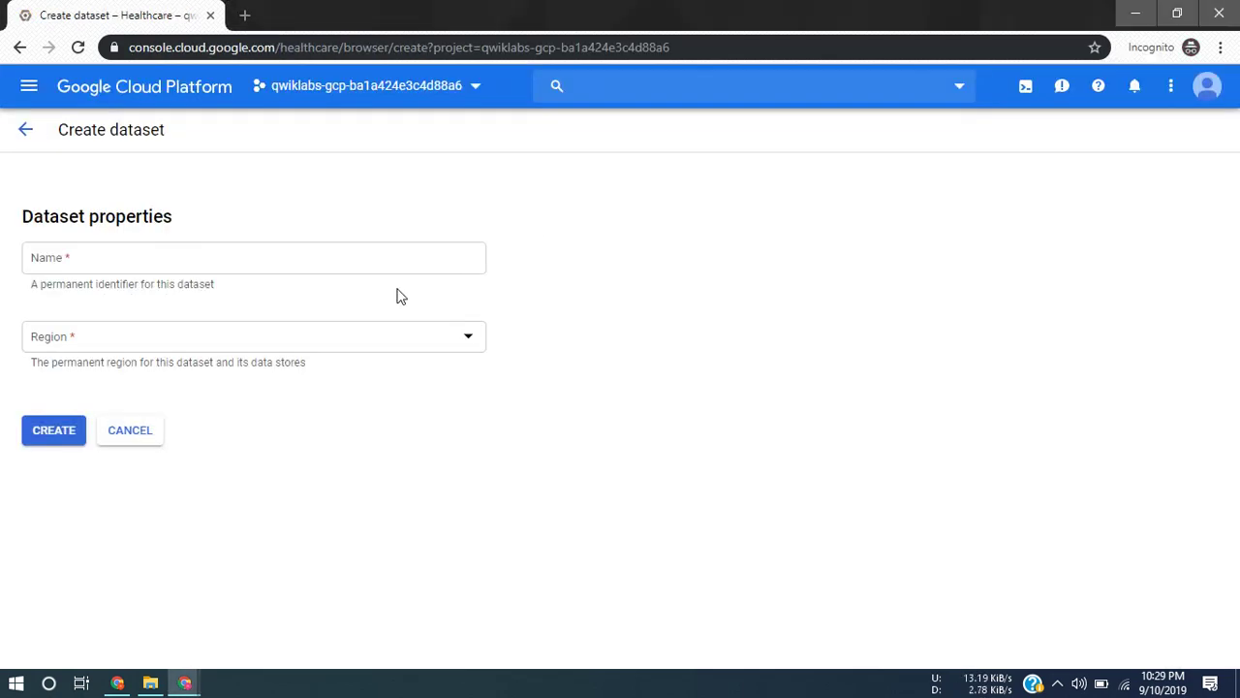
click(404, 278)
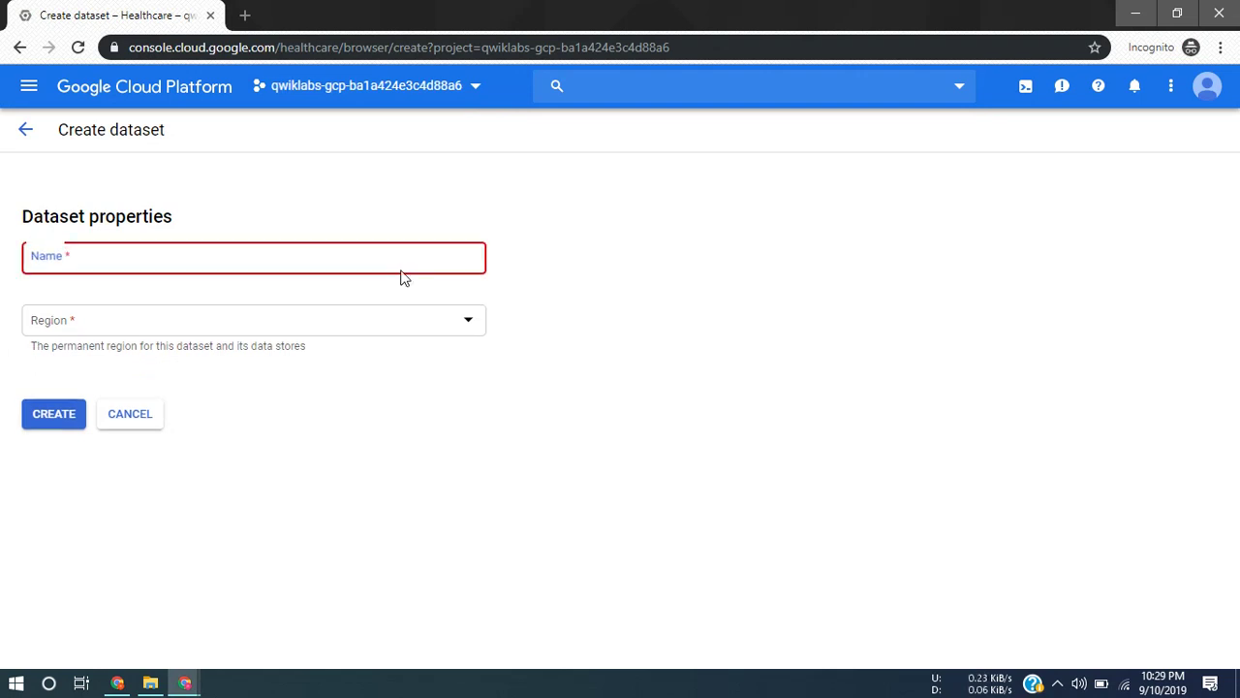
click(392, 258)
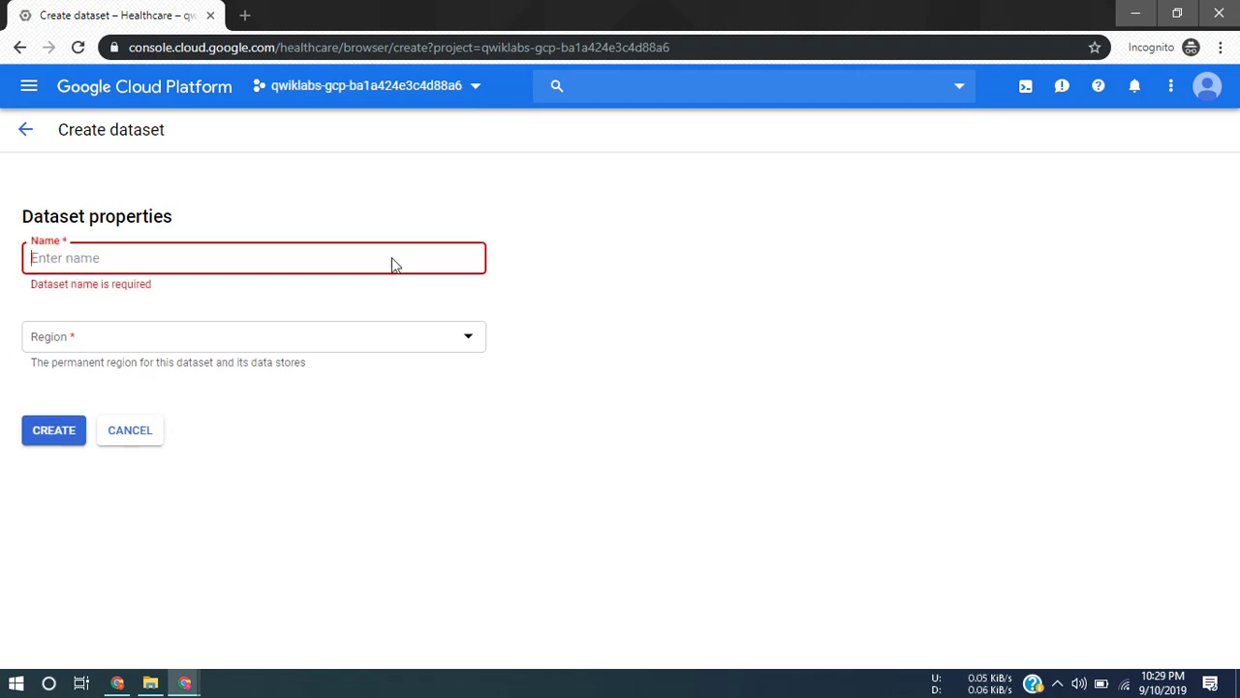
text(dataset1)
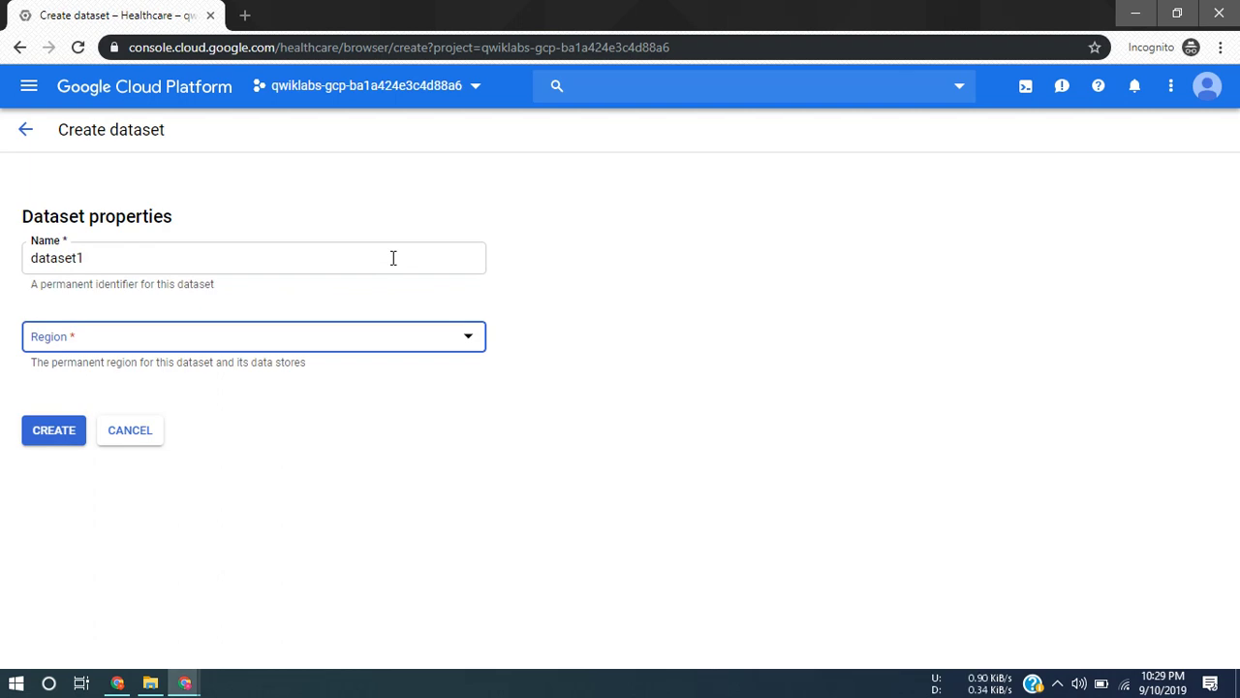
Check the region in the Qwiklabs instructions, set the dataset's region to us-central1 and create the dataset
key(alt+Tab)
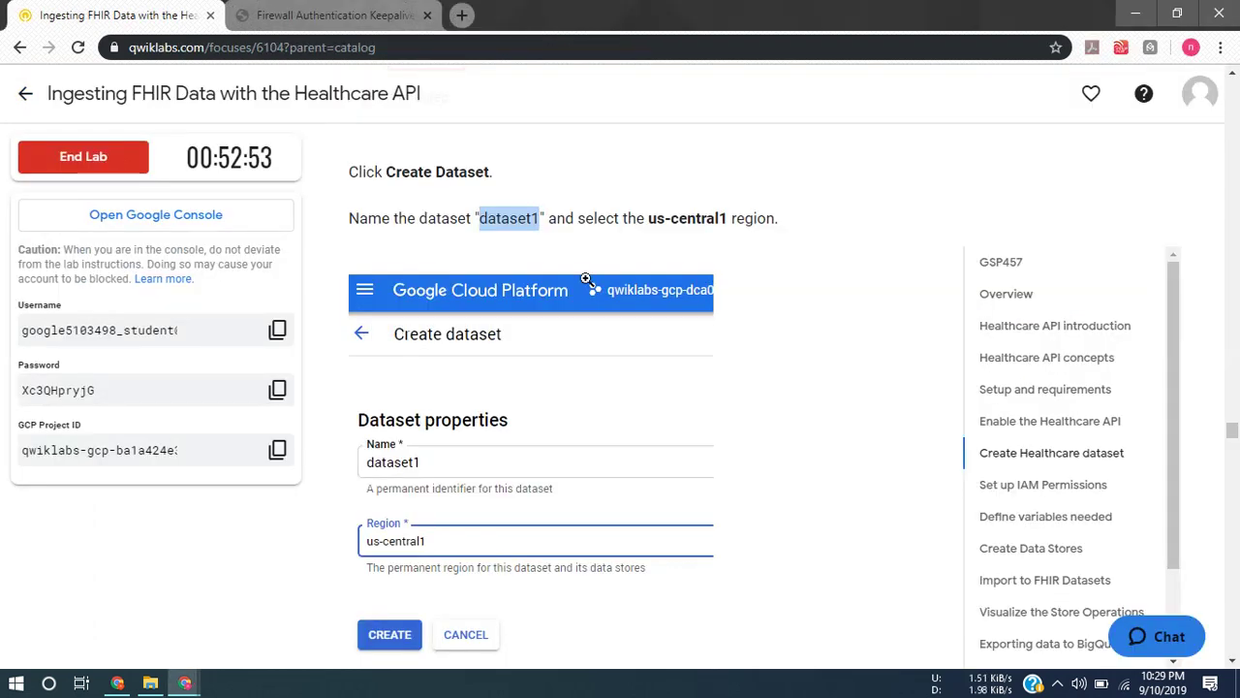
key(alt+Tab)
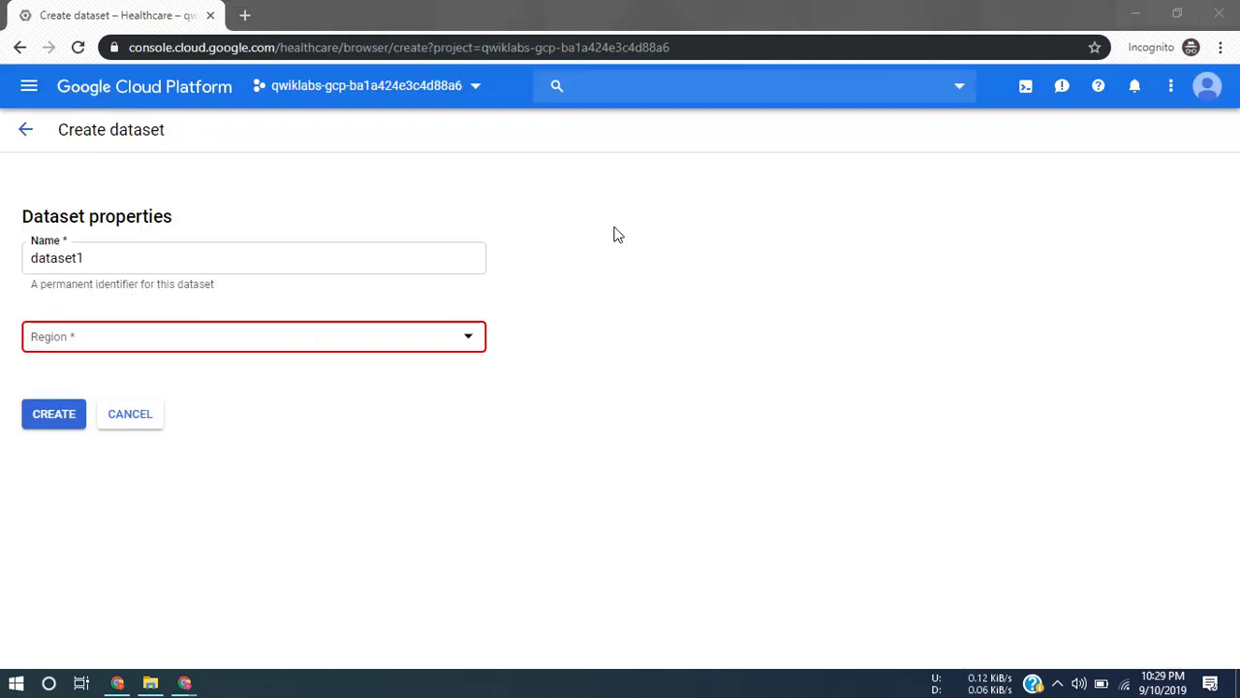
click(464, 341)
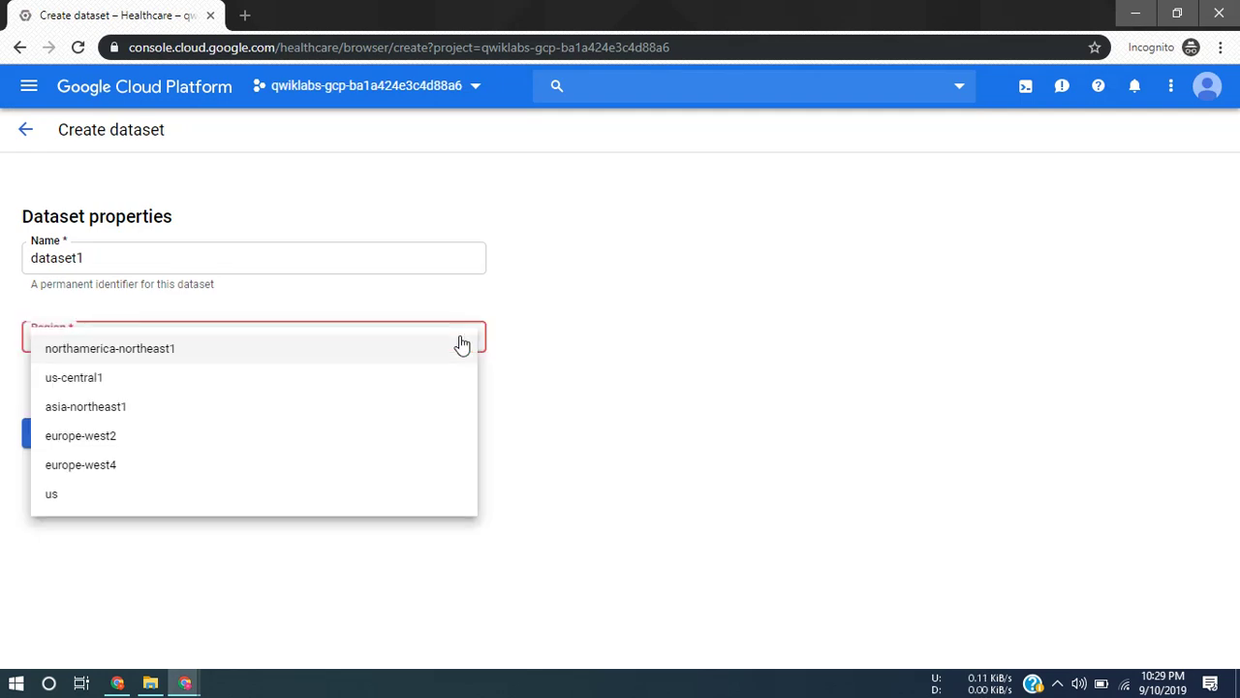
click(324, 392)
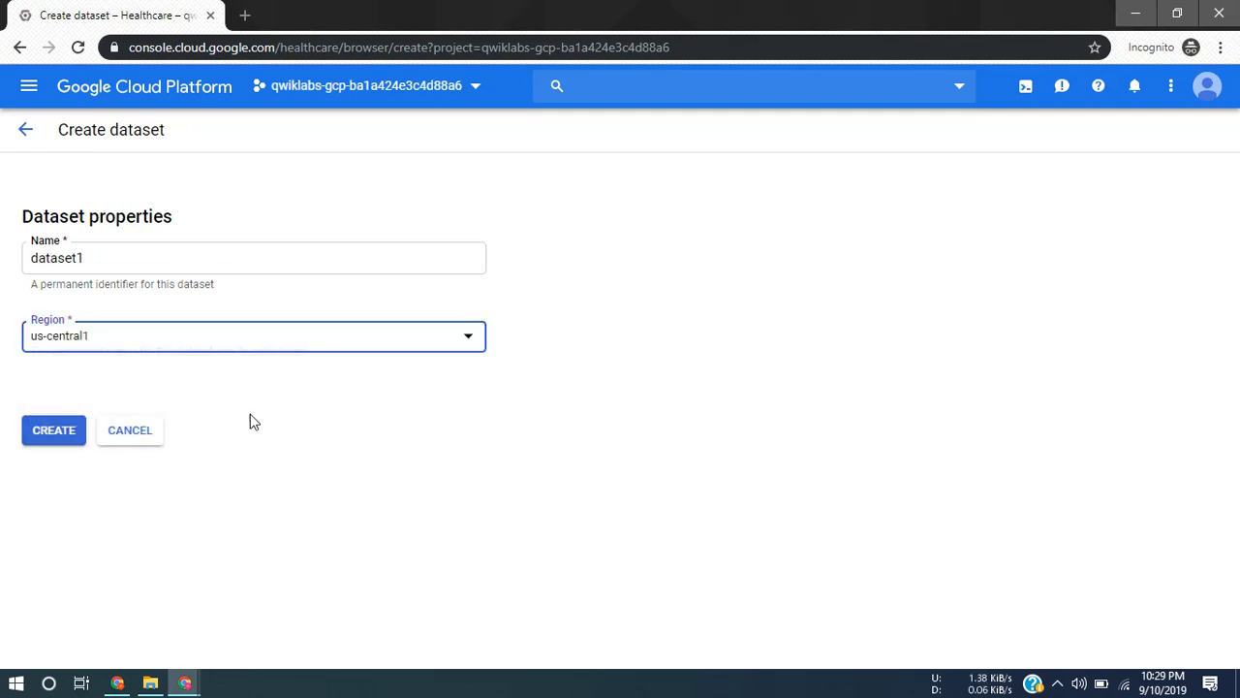
click(55, 433)
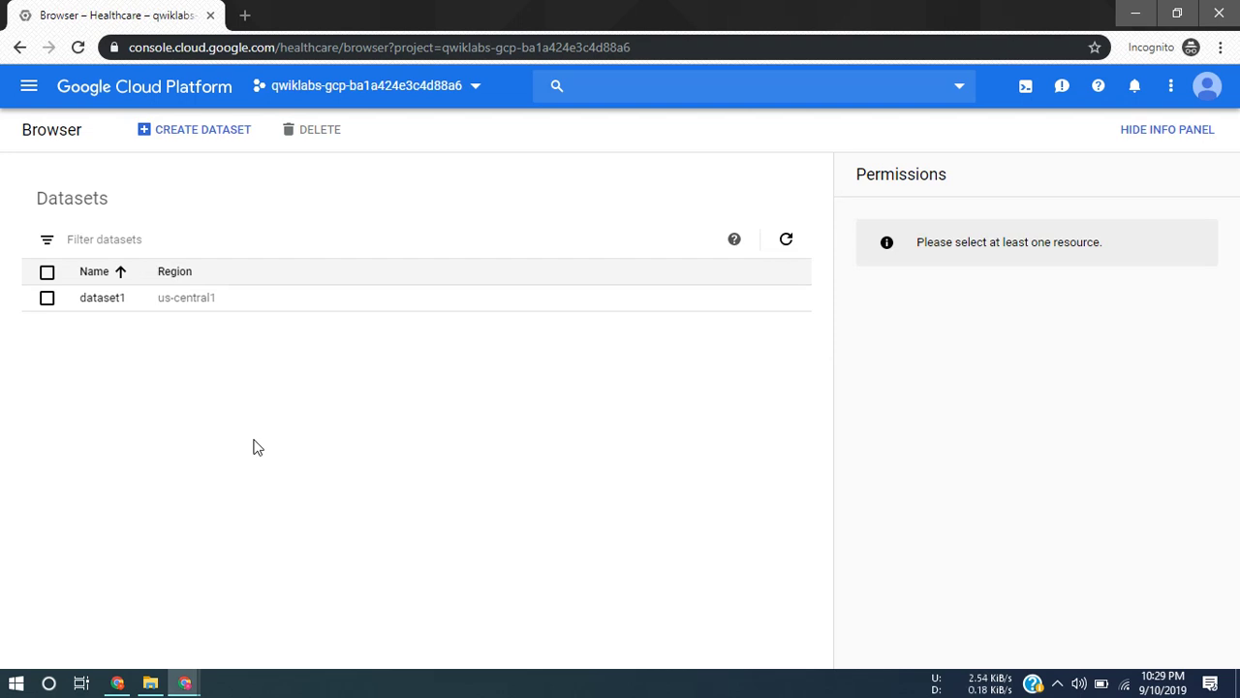
Switch to the Qwiklabs page and read the "Set up IAM Permissions" instructions, including the roles to add
key(alt+Tab)
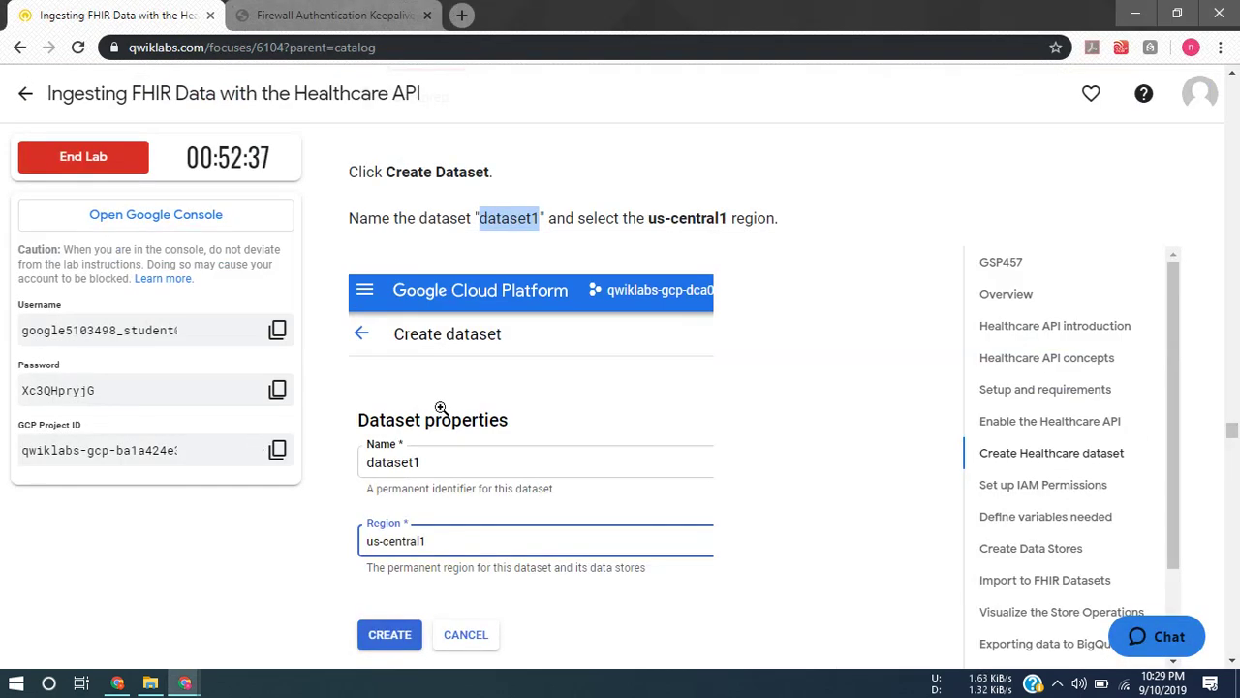
scroll(576, 383, down, 3)
scroll(576, 383, down, 5)
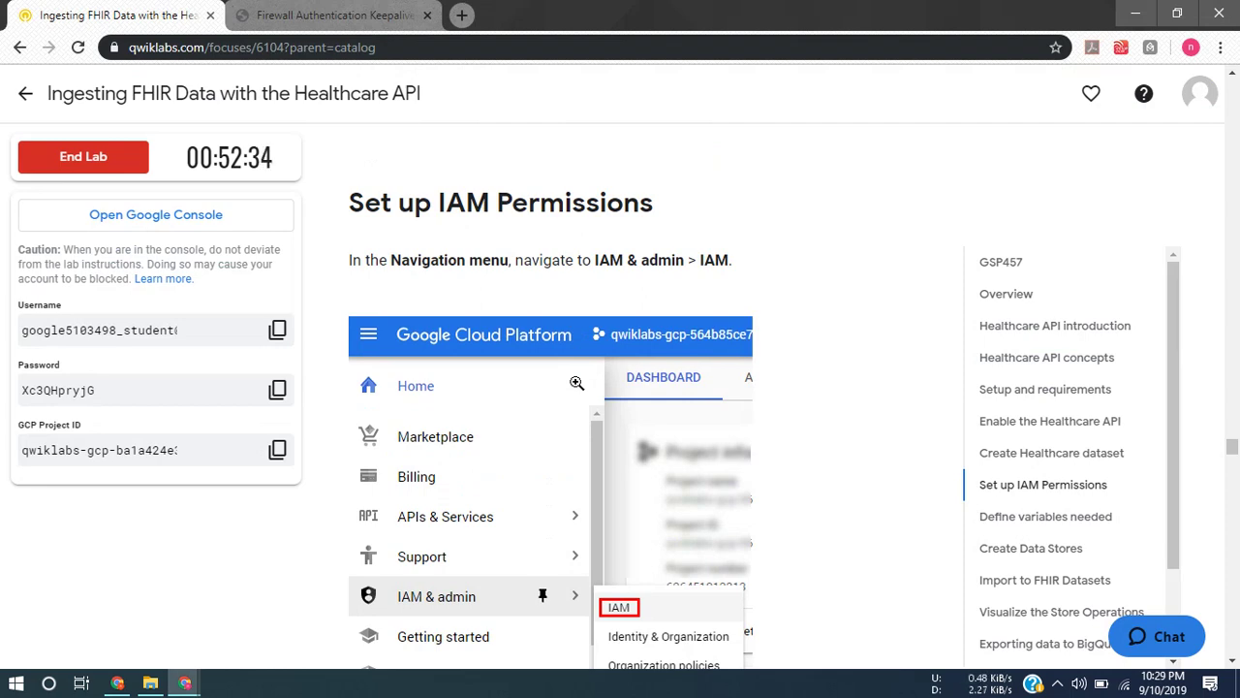
key(alt+Tab)
key(alt+Tab)
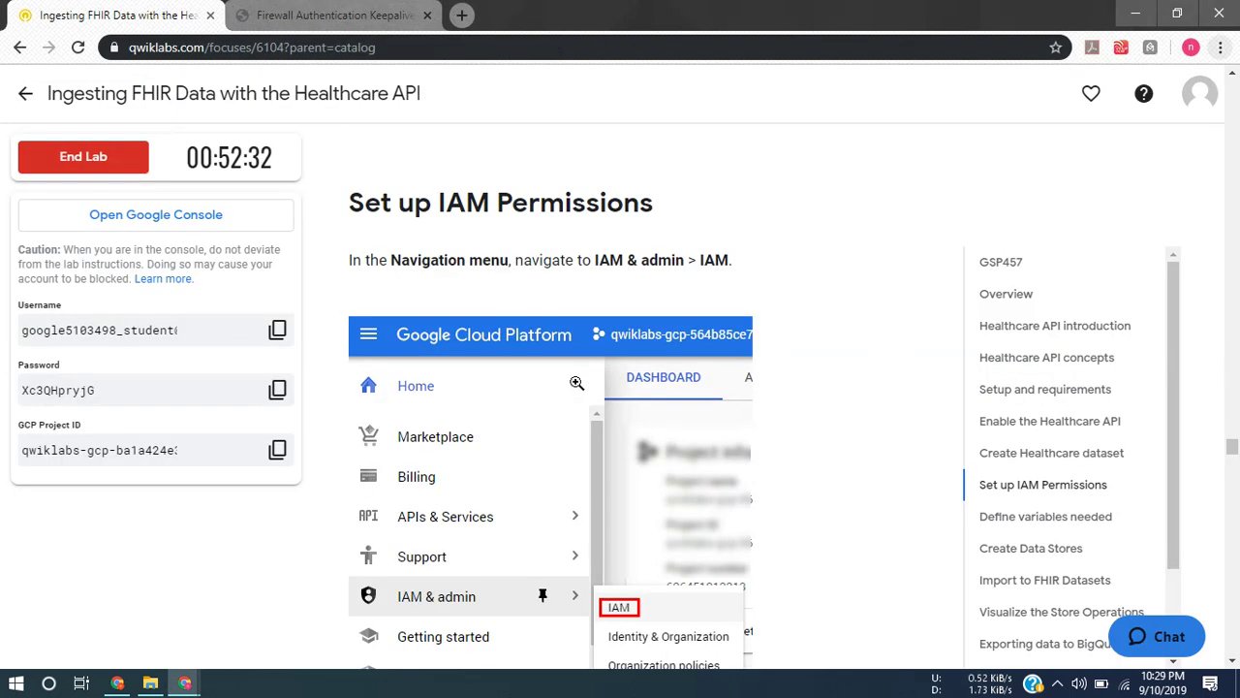
scroll(576, 382, down, 5)
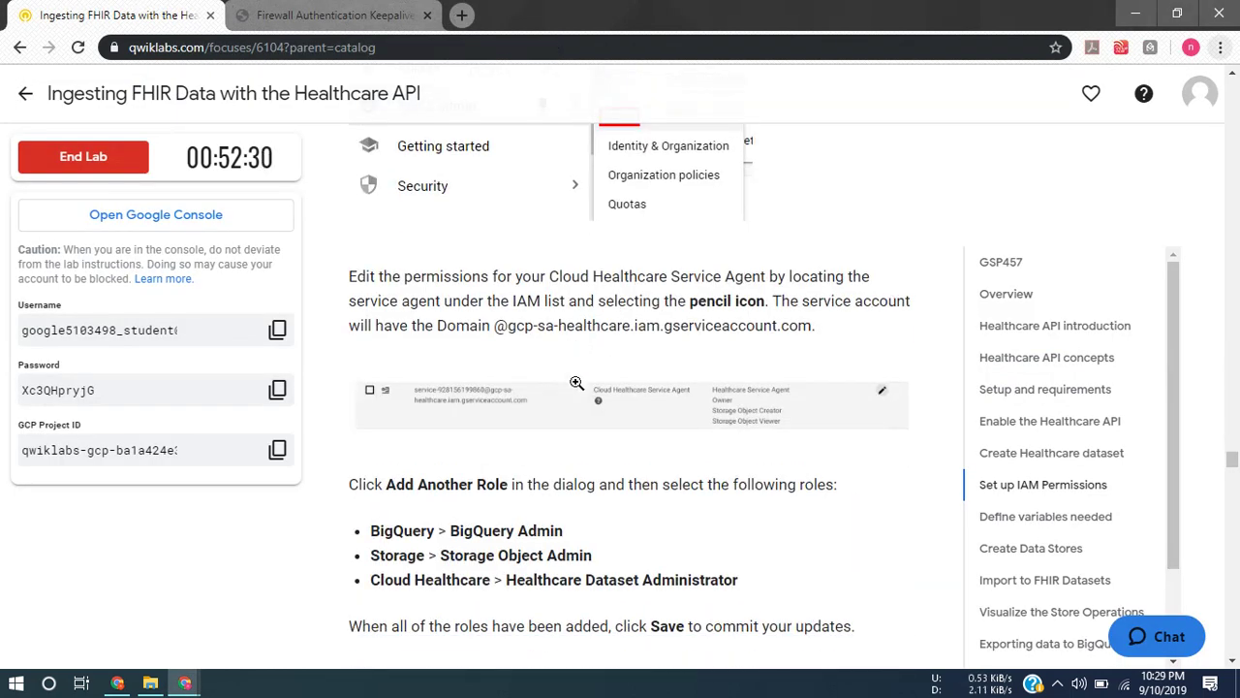
scroll(576, 383, down, 2)
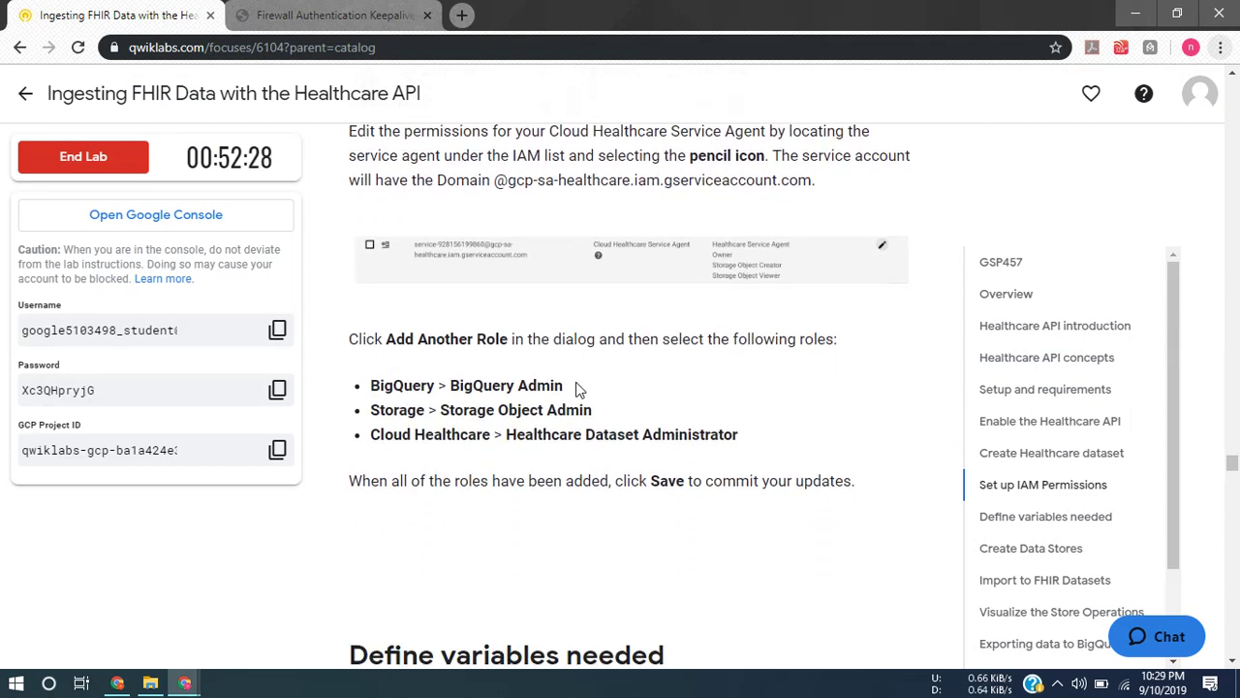
Switch to the Google Cloud console and open the project's IAM page under IAM & admin
key(alt+Tab)
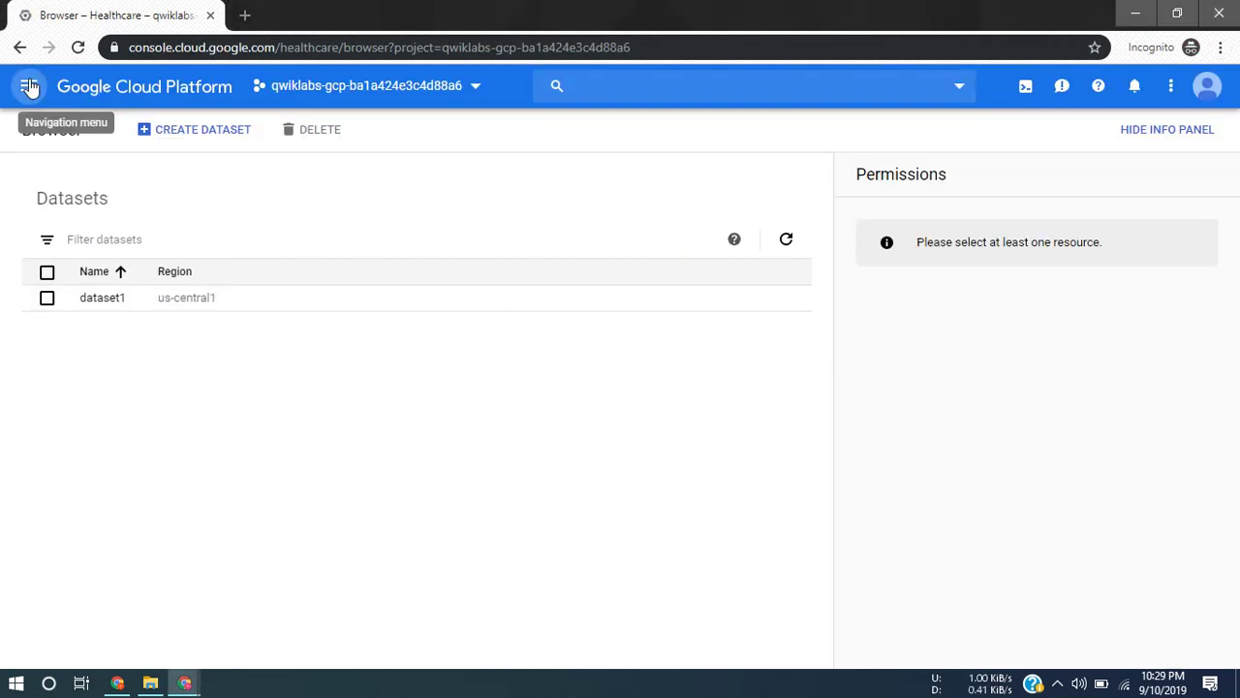
click(29, 87)
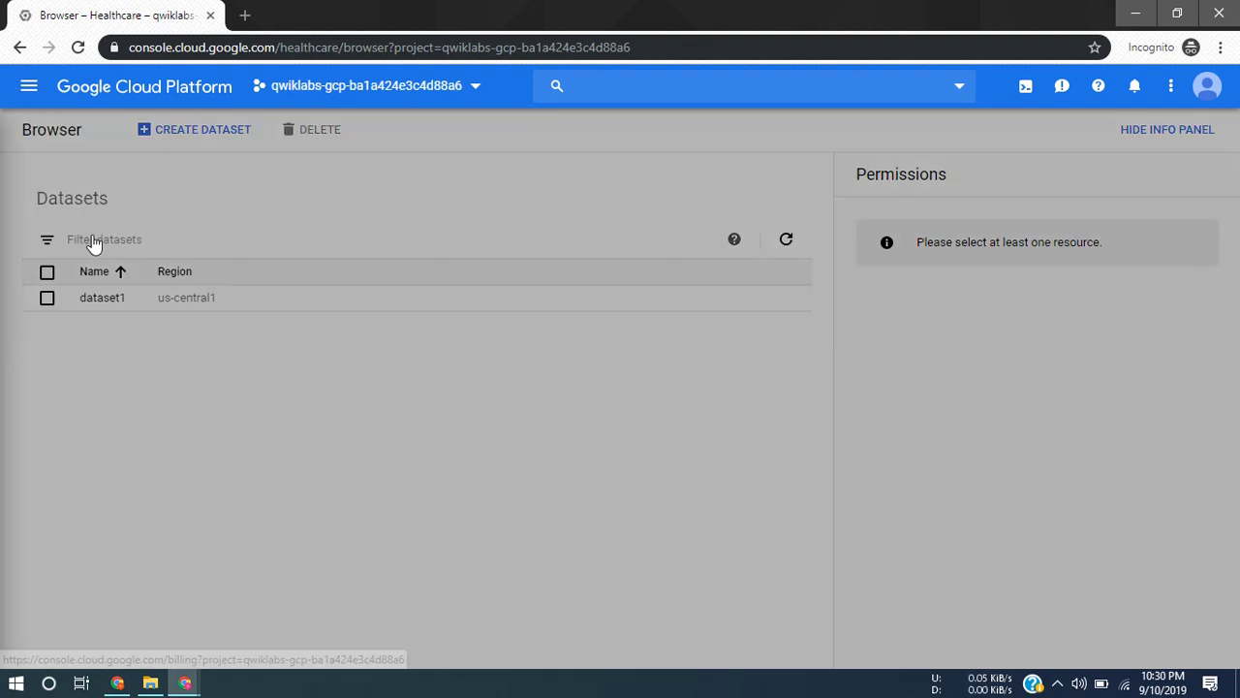
mouse_move(109, 281)
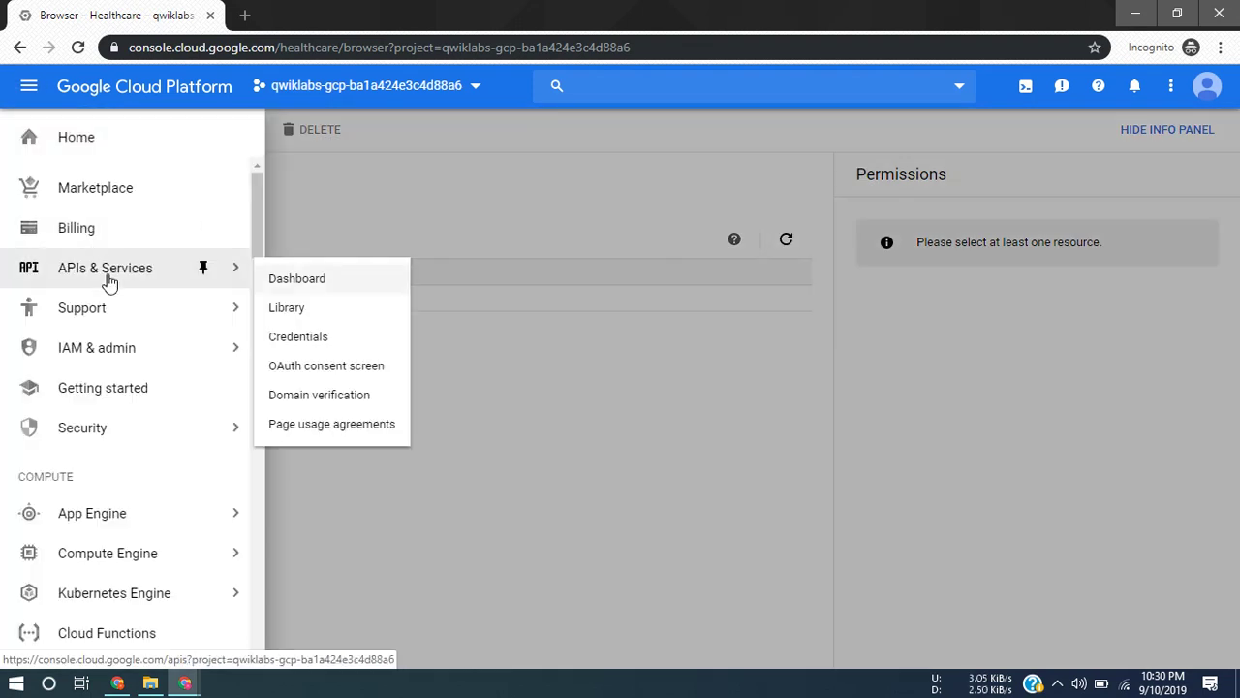
mouse_move(203, 346)
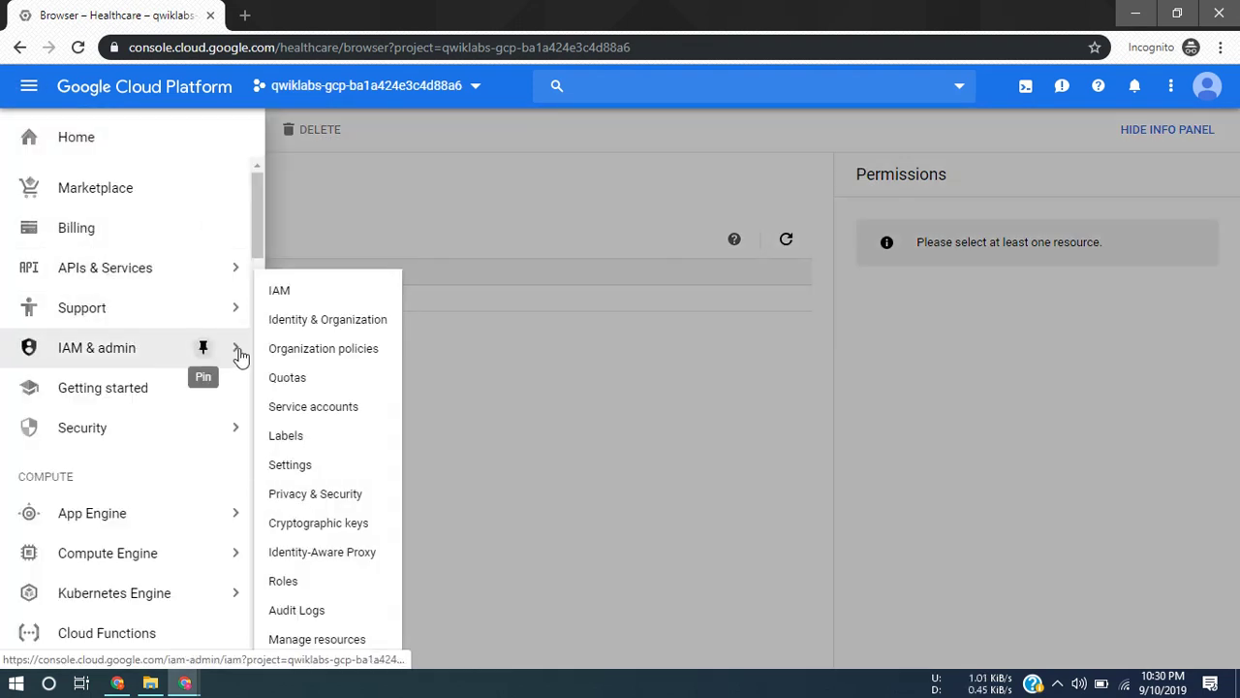
click(296, 288)
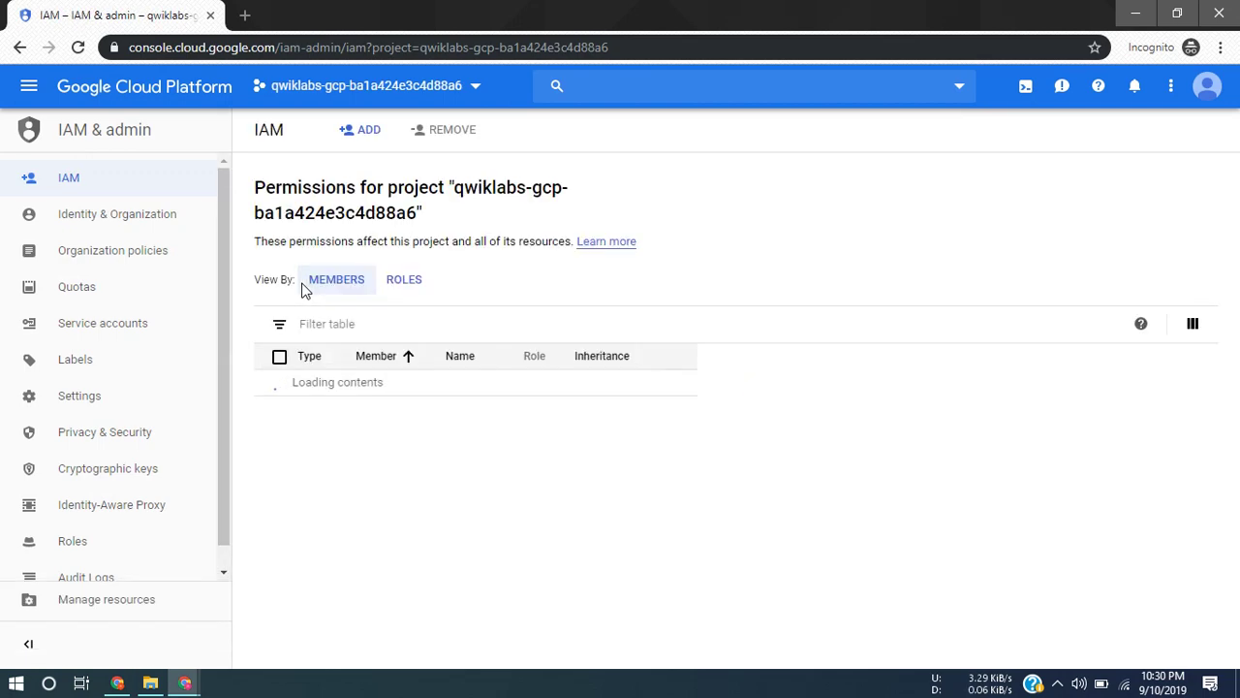
key(alt+Tab)
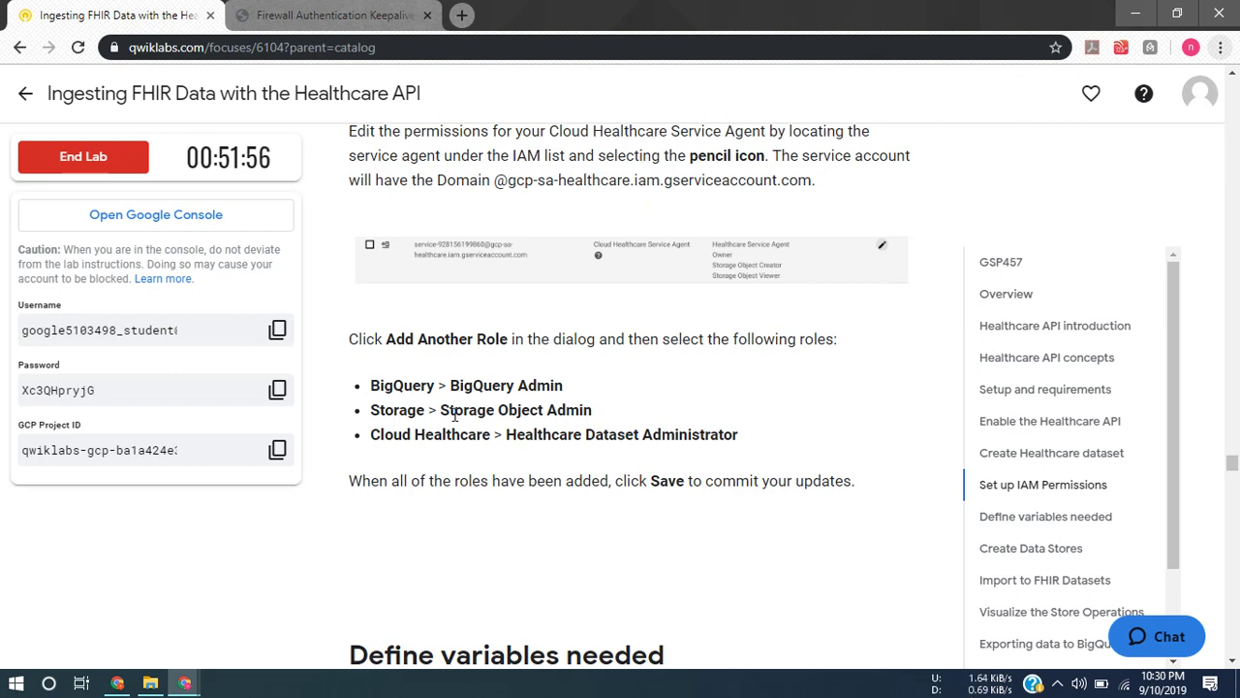
key(alt+Tab)
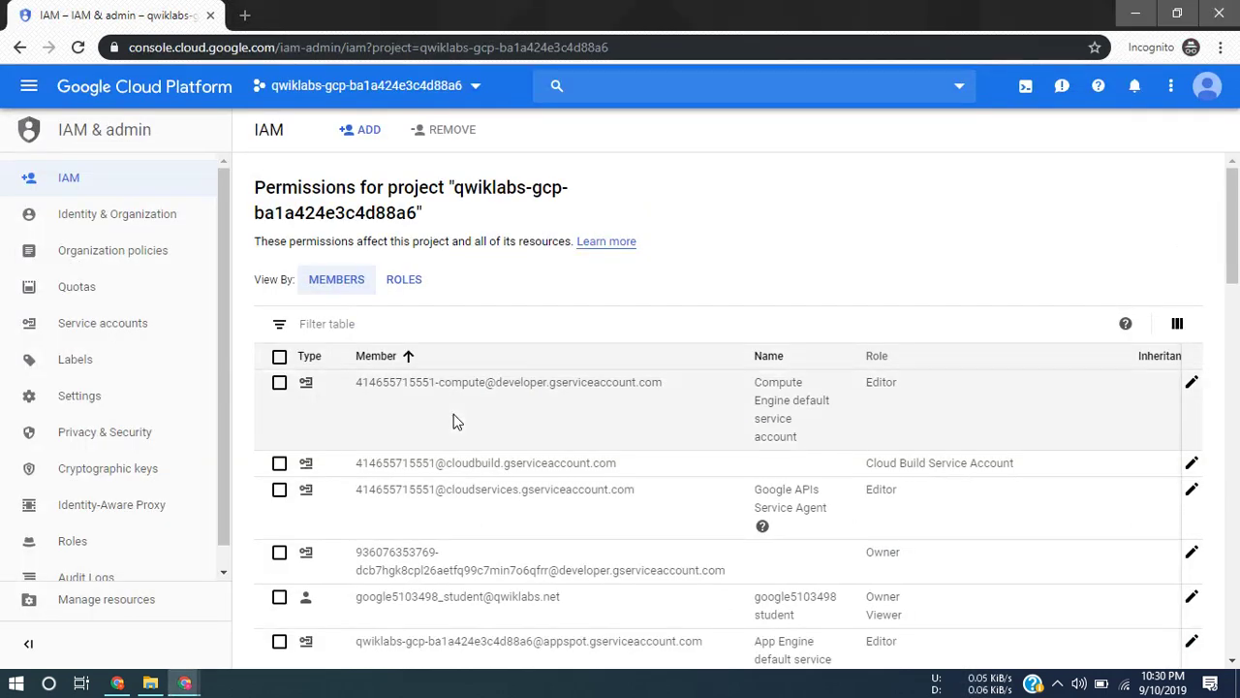
key(alt+Tab)
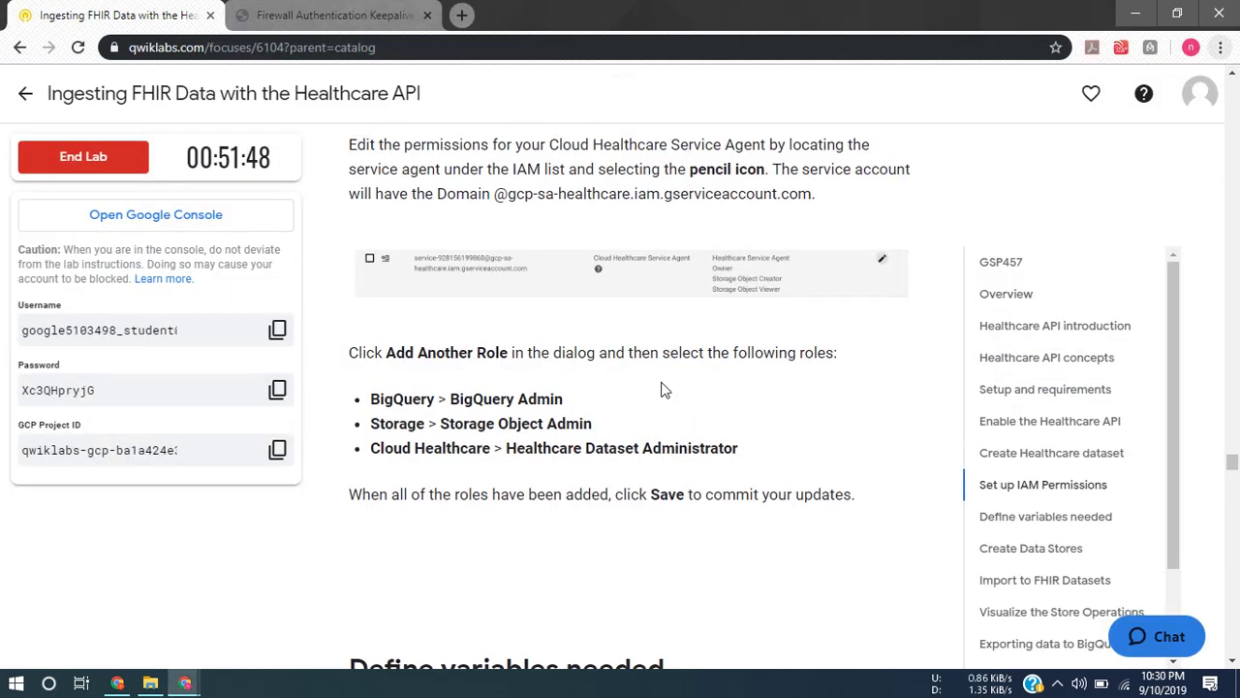
scroll(670, 290, up, 1)
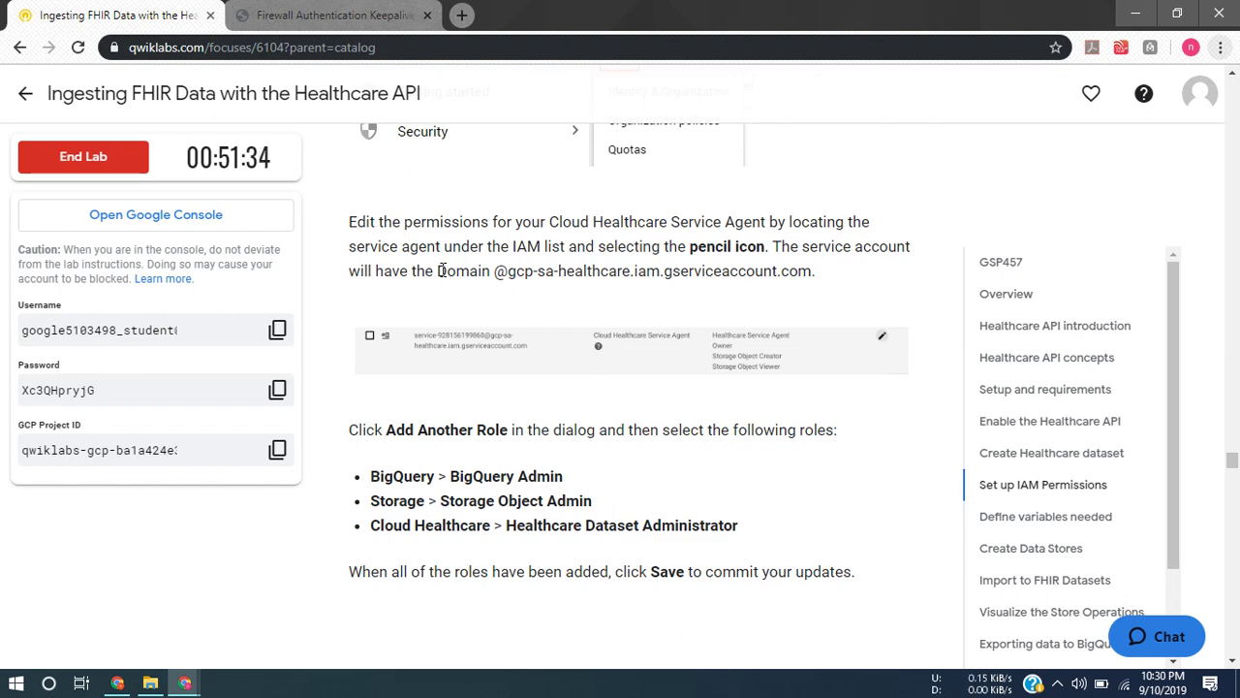
drag(496, 271, 820, 274)
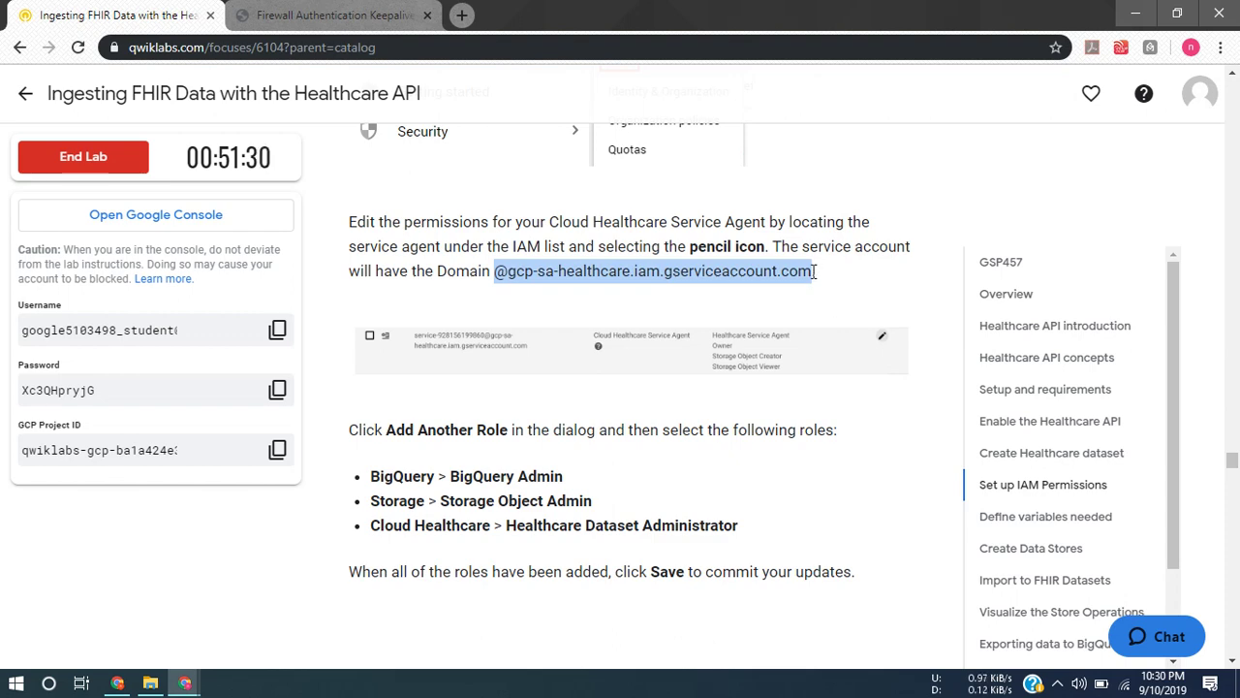
Find the copied healthcare domain in the console's IAM member list and open the Cloud Healthcare Service Agent's permissions for editing
key(alt+Tab)
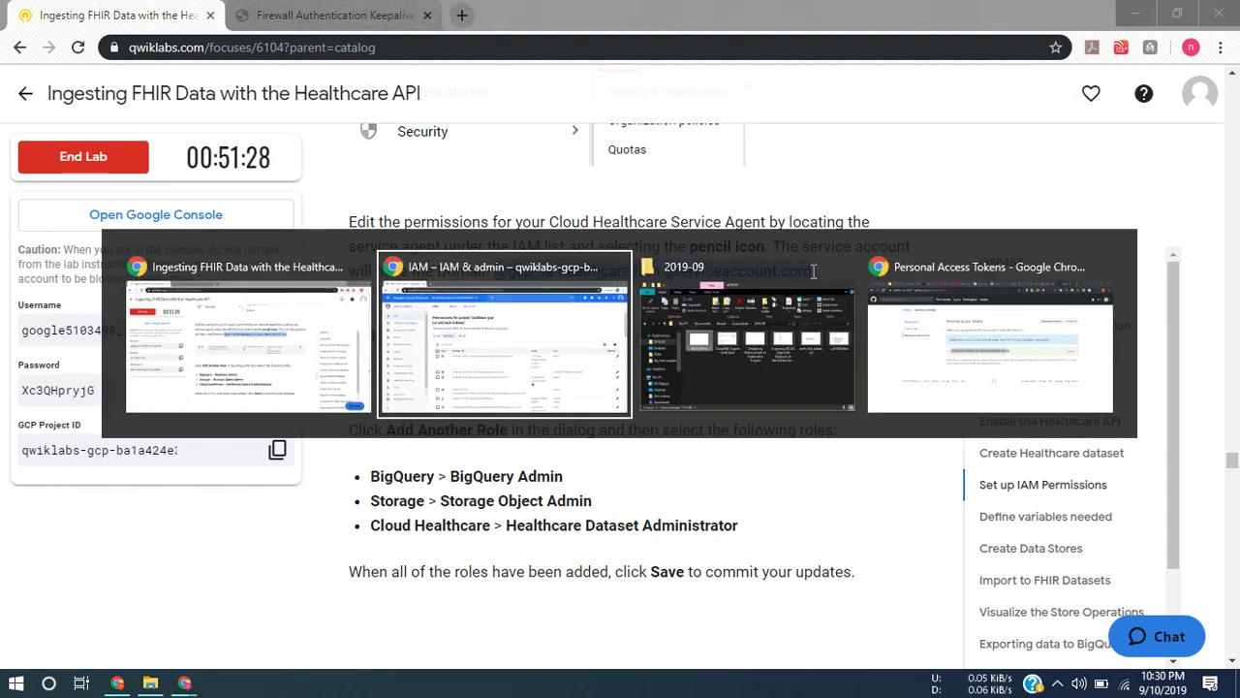
key(ctrl+f)
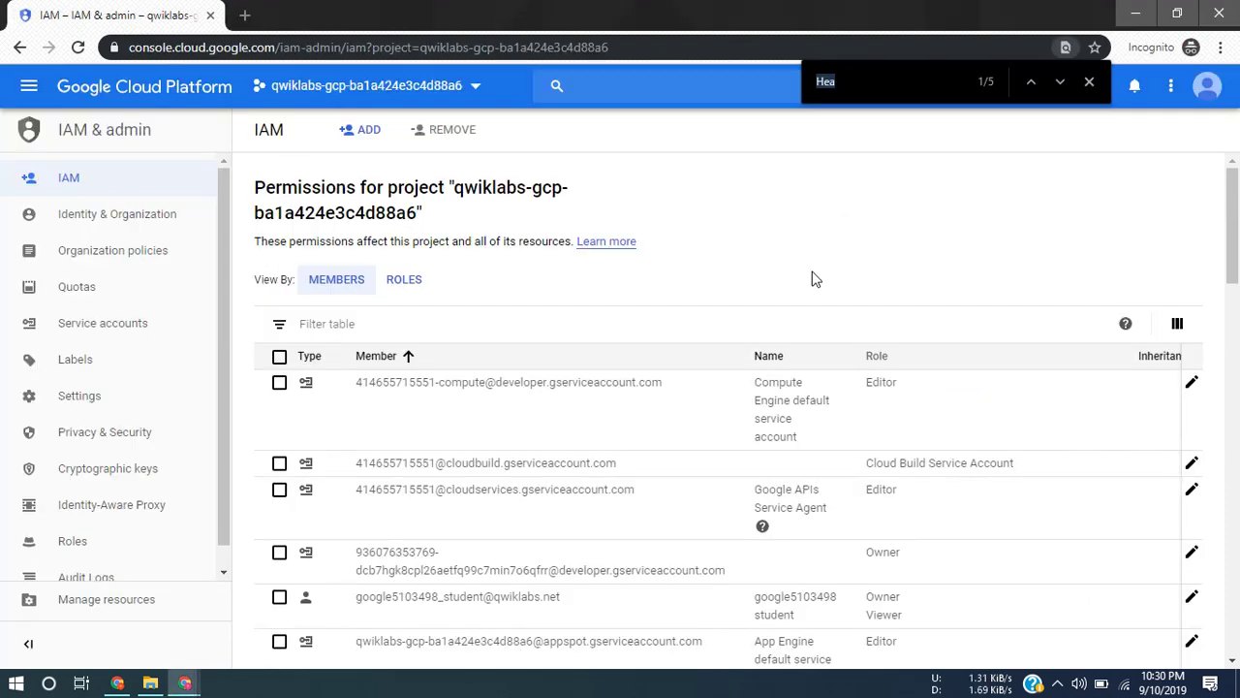
key(ctrl+v)
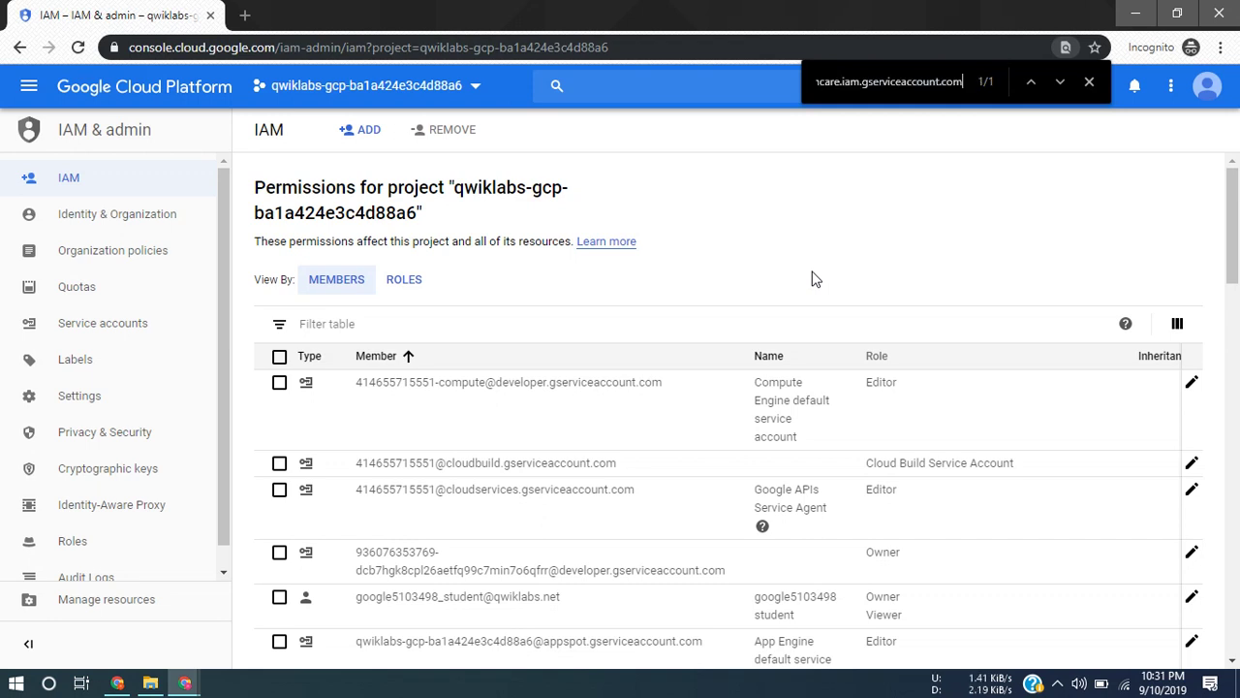
key(Return)
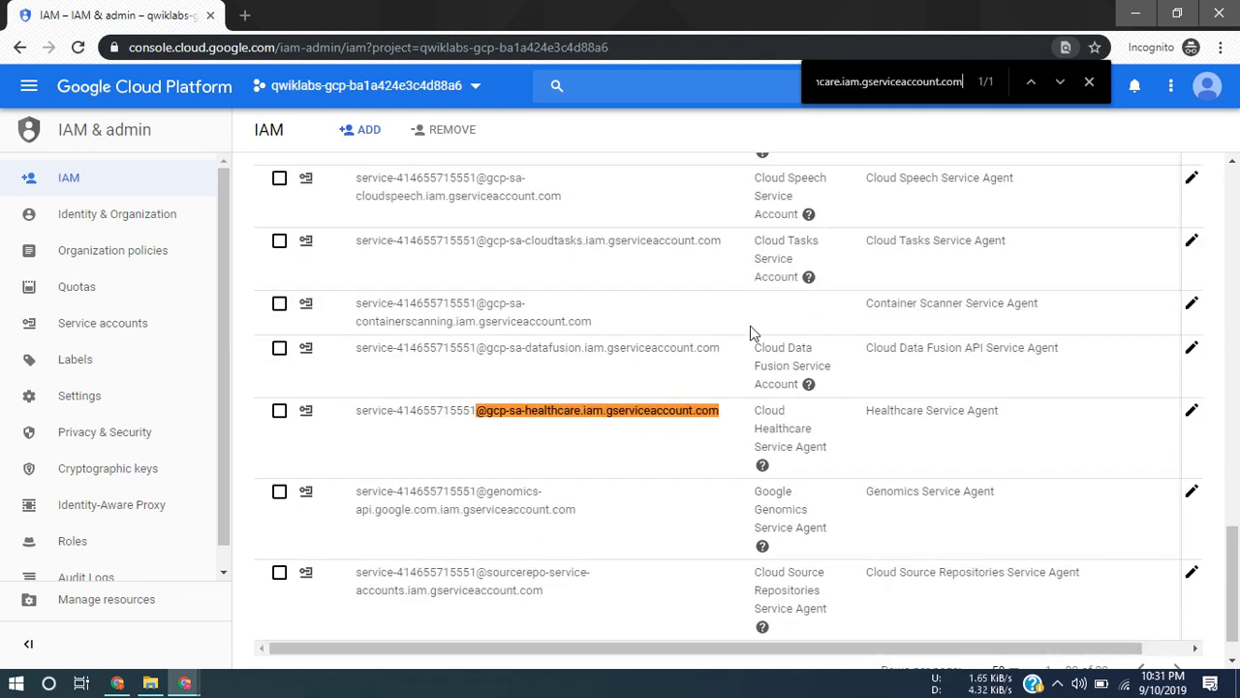
click(1193, 411)
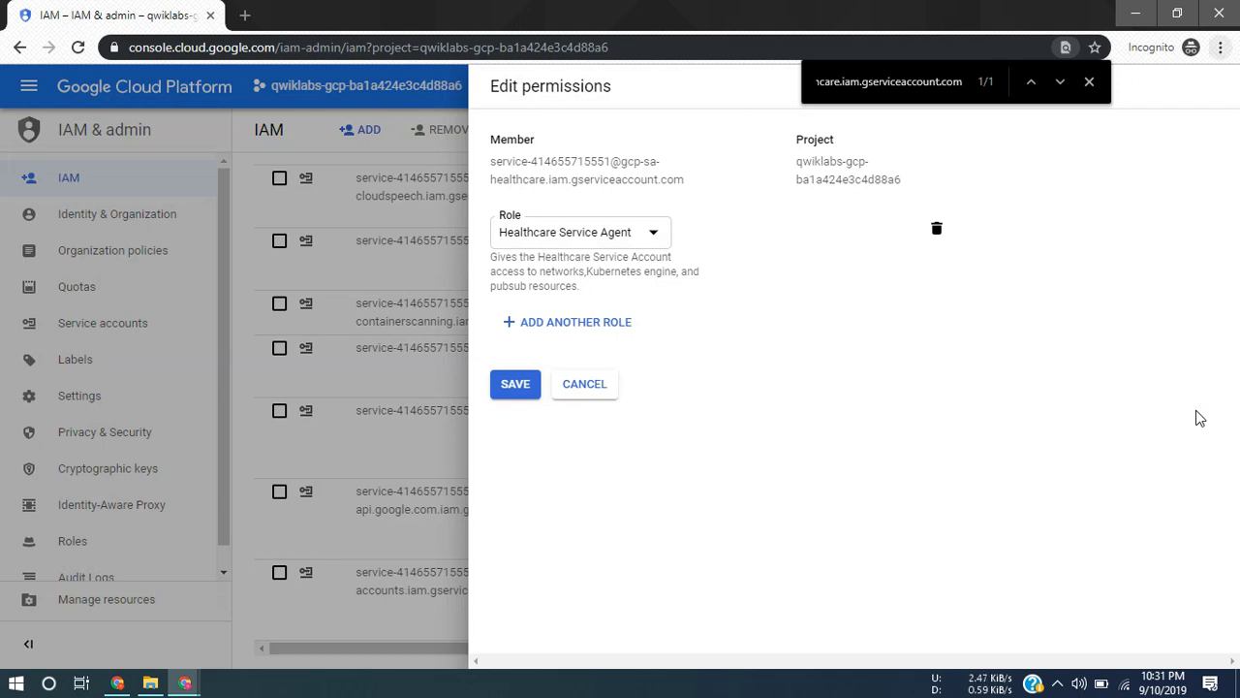
Check the required roles in the Qwiklabs instructions and add the BigQuery Admin role to the Cloud Healthcare Service Agent
key(alt+Tab)
key(alt+Tab)
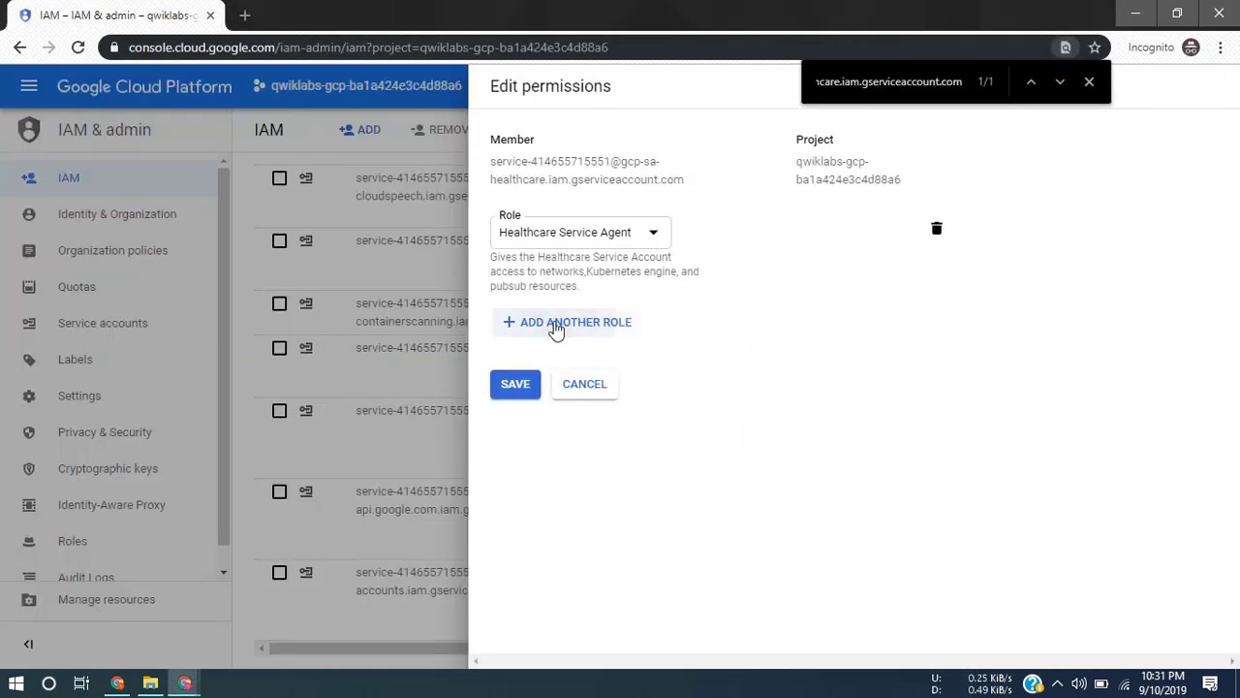
click(555, 327)
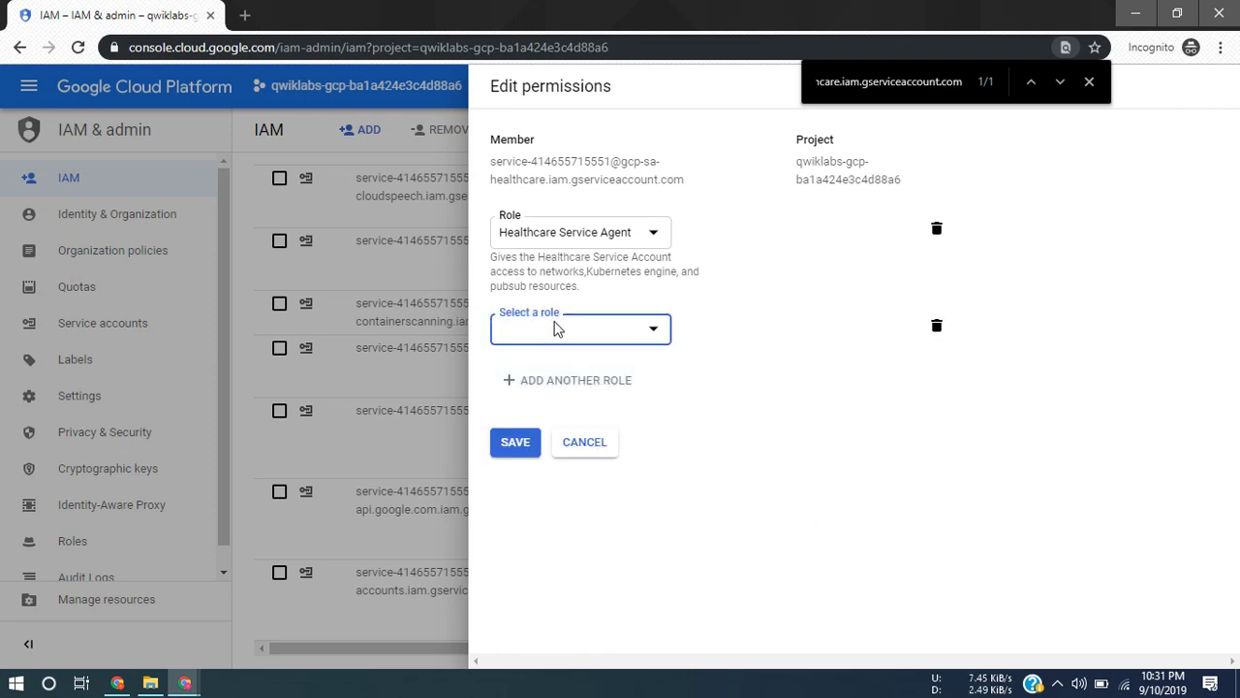
click(634, 330)
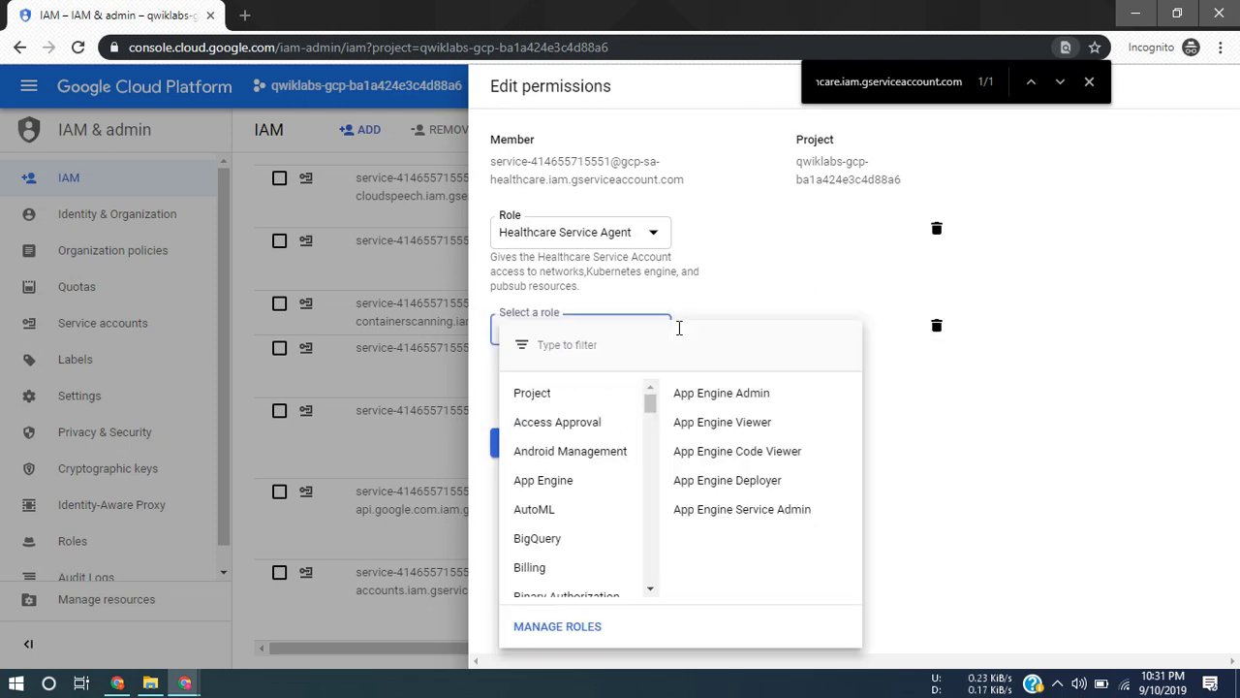
key(alt+Tab)
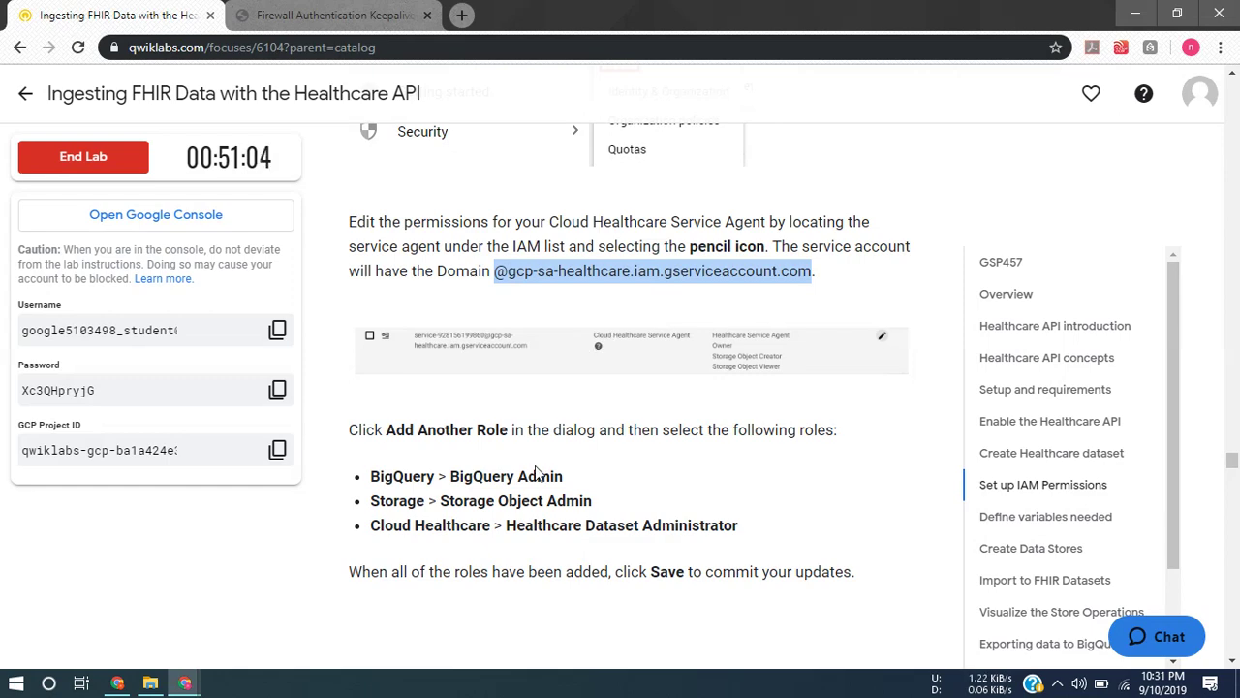
key(alt+Tab)
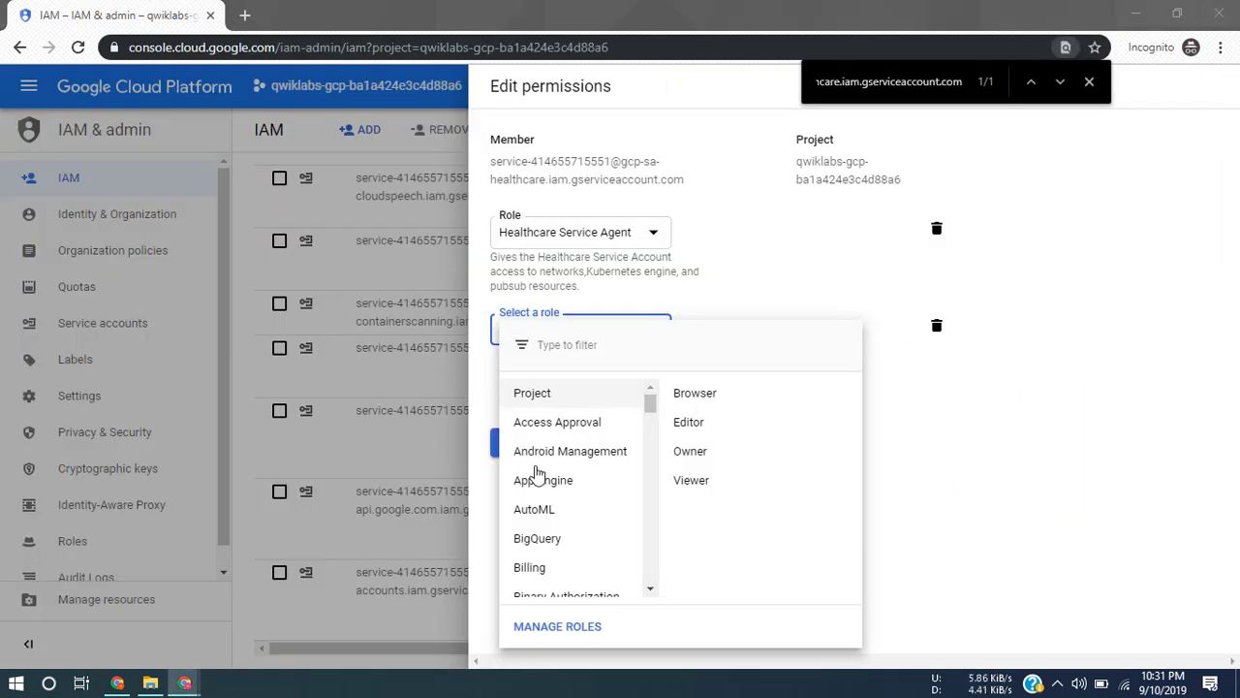
mouse_move(589, 487)
scroll(588, 490, down, 2)
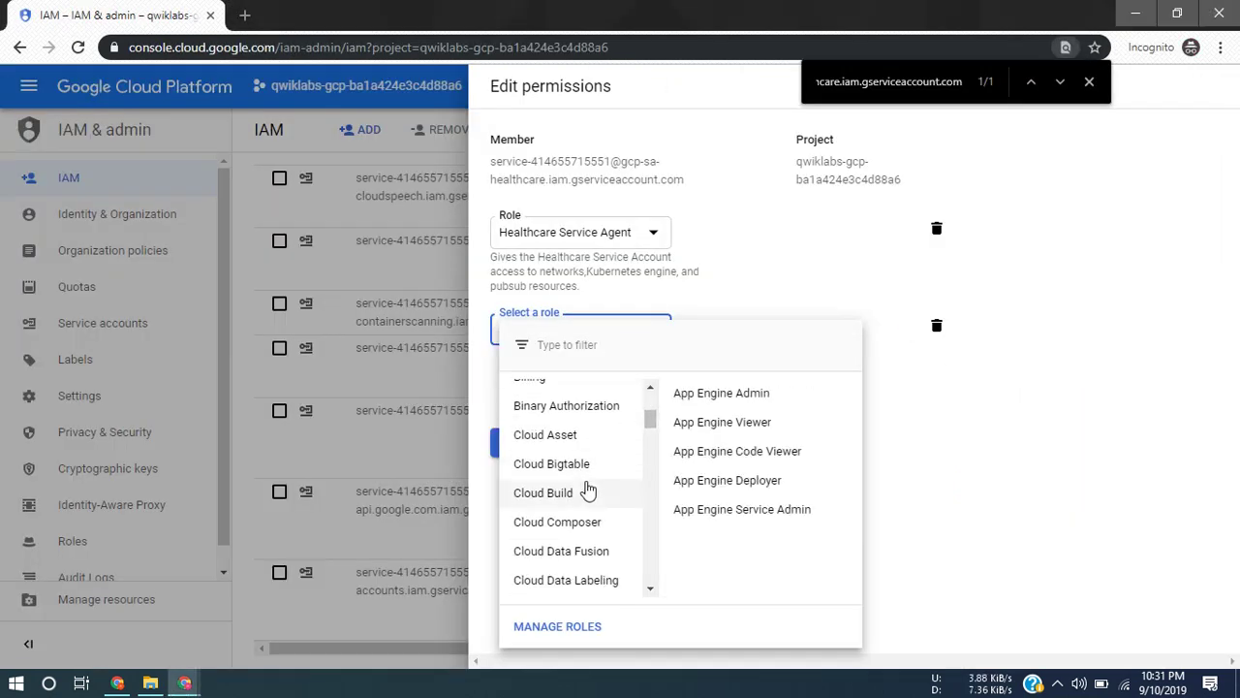
mouse_move(587, 437)
scroll(588, 441, up, 1)
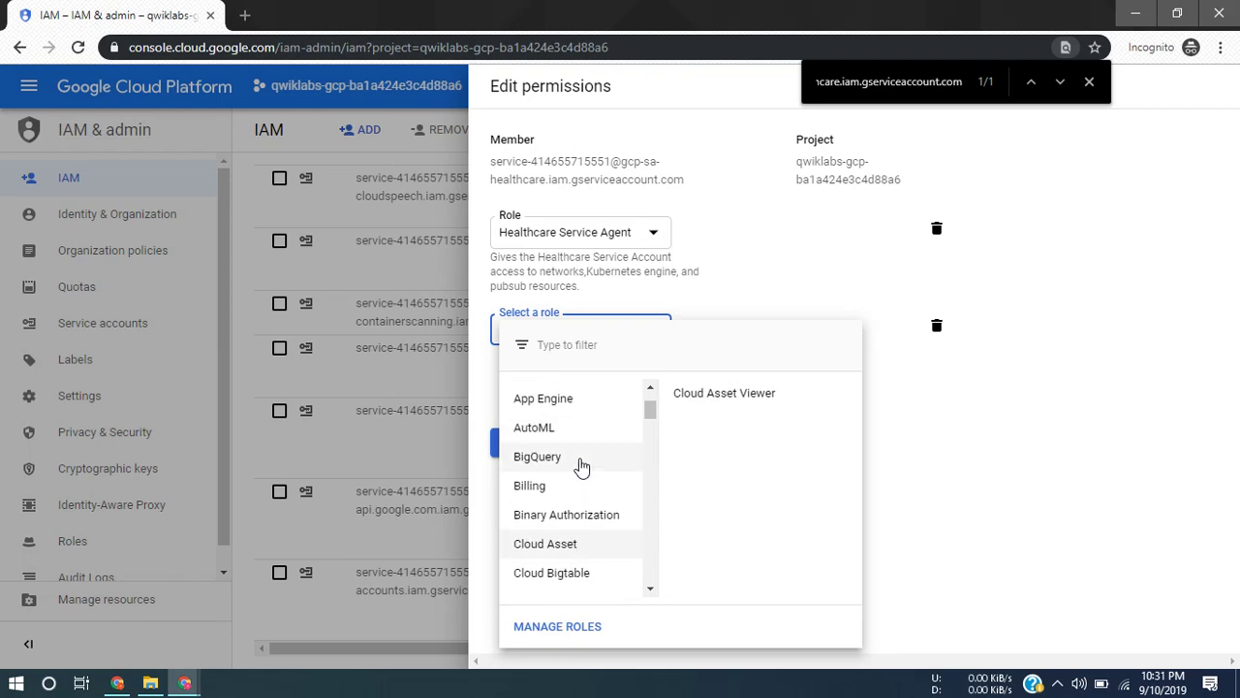
key(alt+Tab)
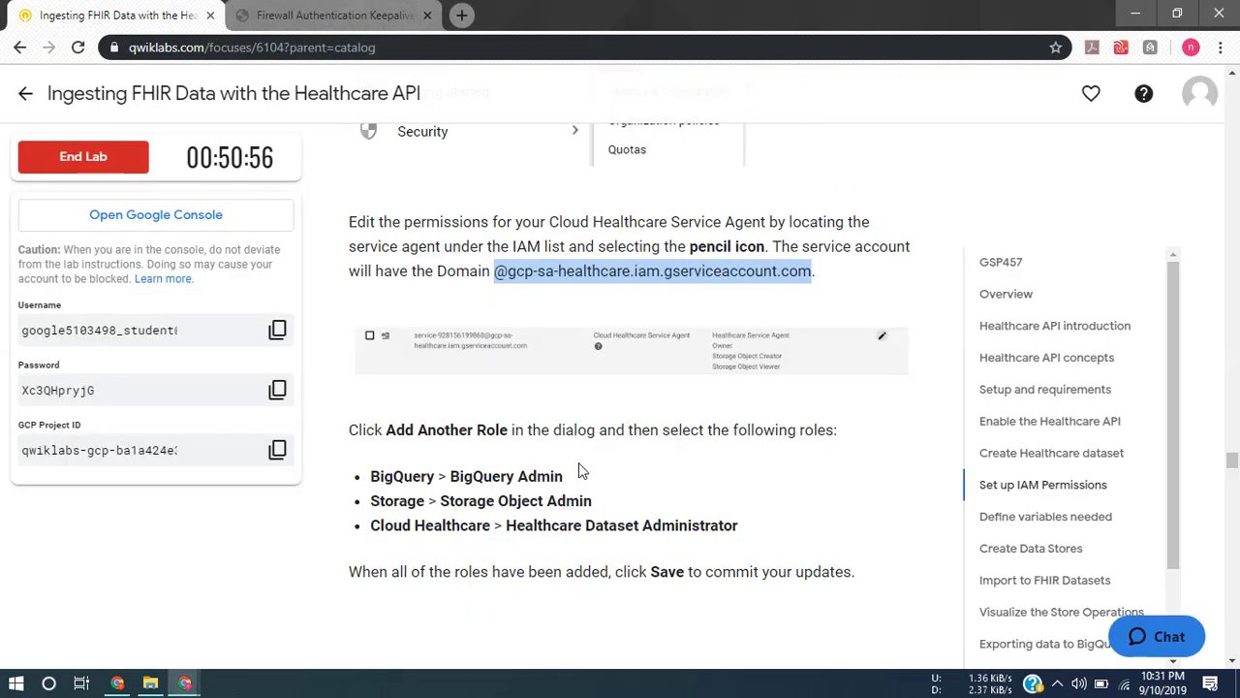
key(alt+Tab)
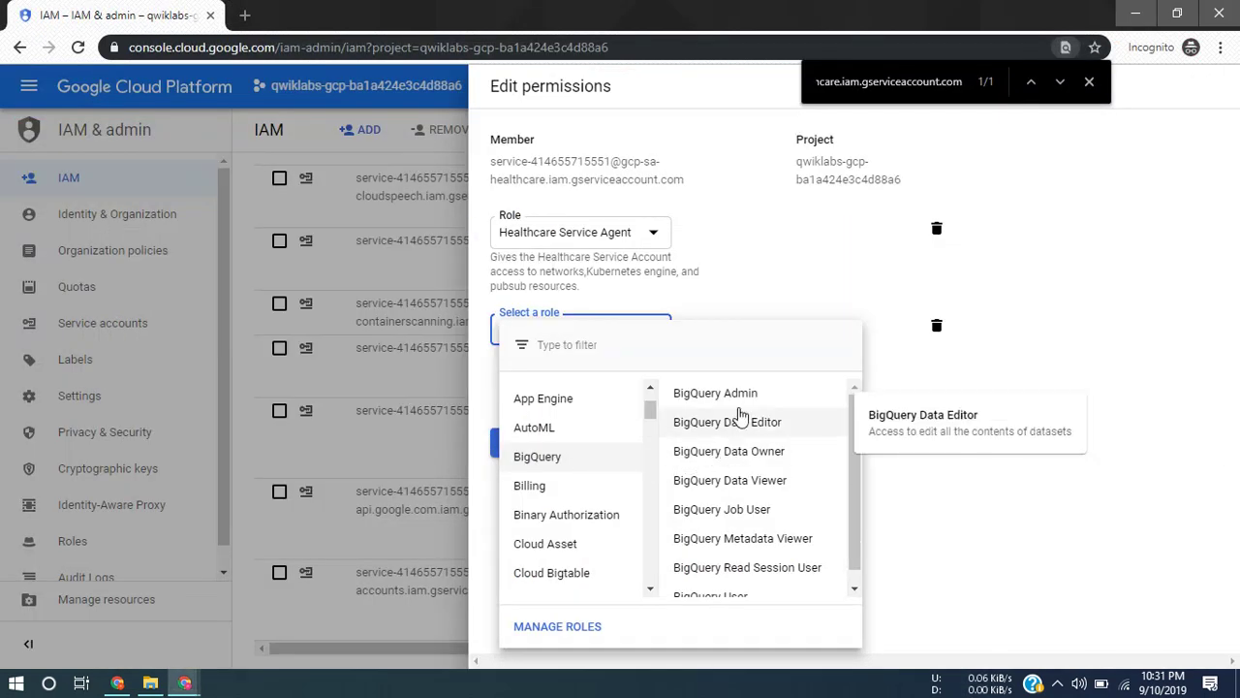
click(738, 397)
Add the Storage Object Admin role from the Storage category to the service agent, checking the name against the Qwiklabs instructions
key(alt+Tab)
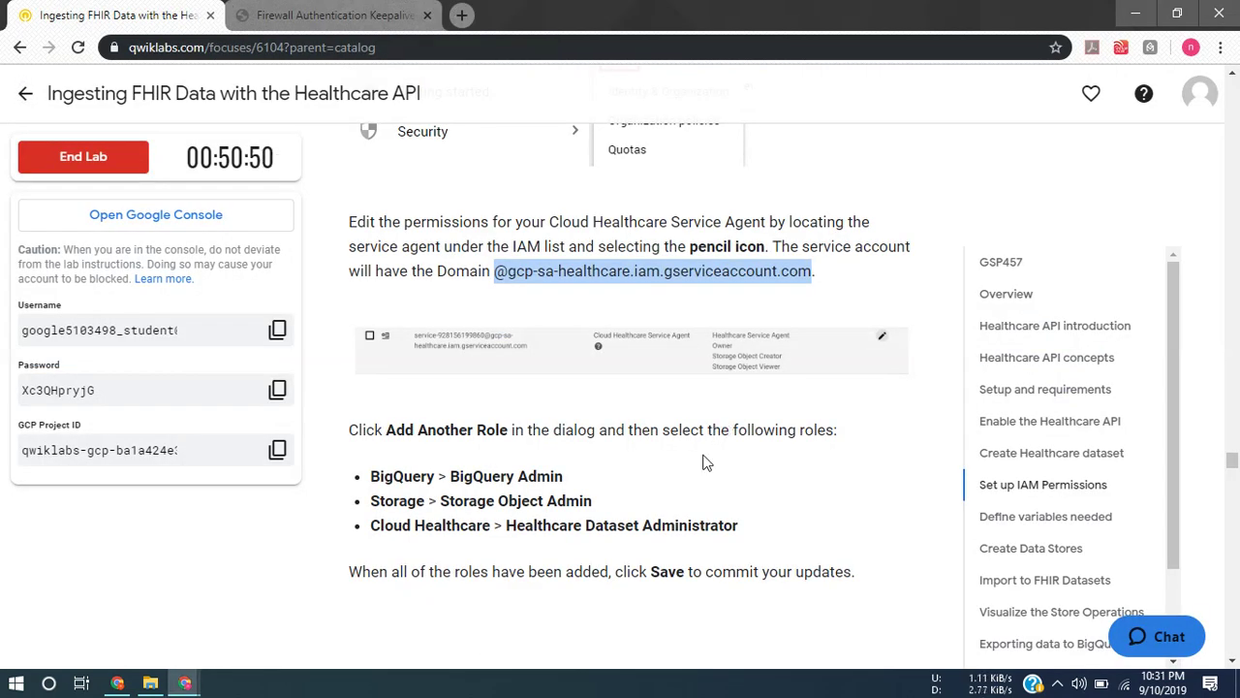
scroll(706, 464, down, 1)
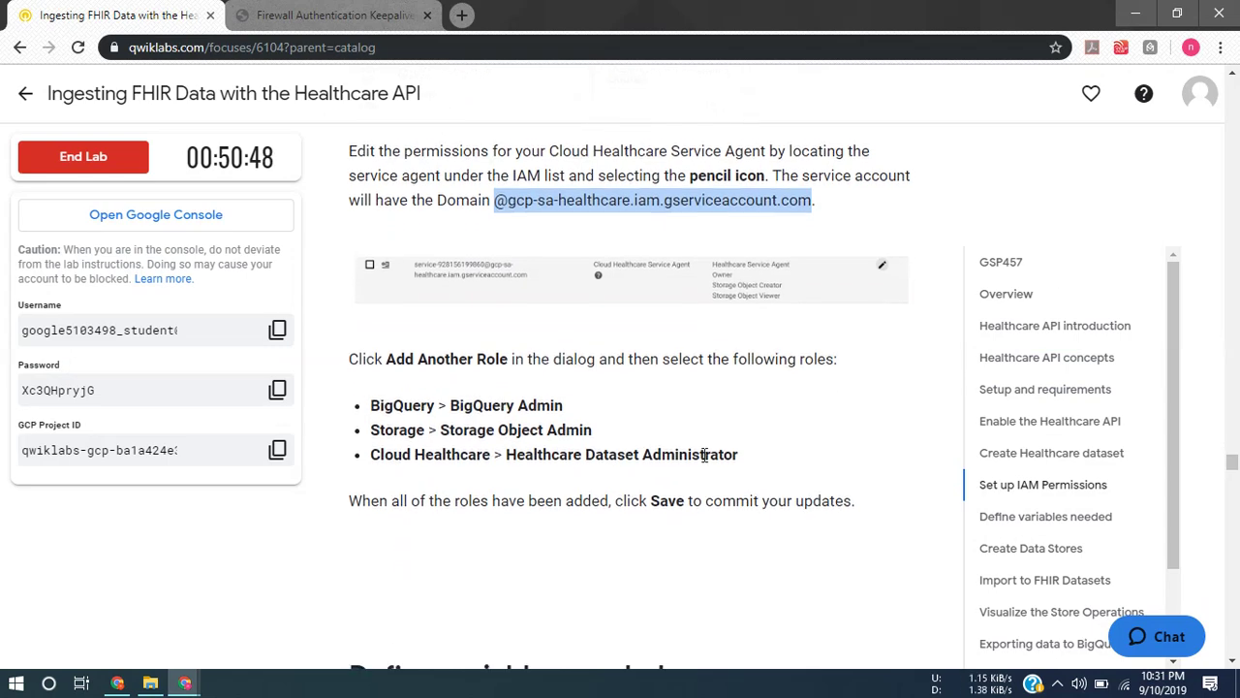
key(alt+Tab)
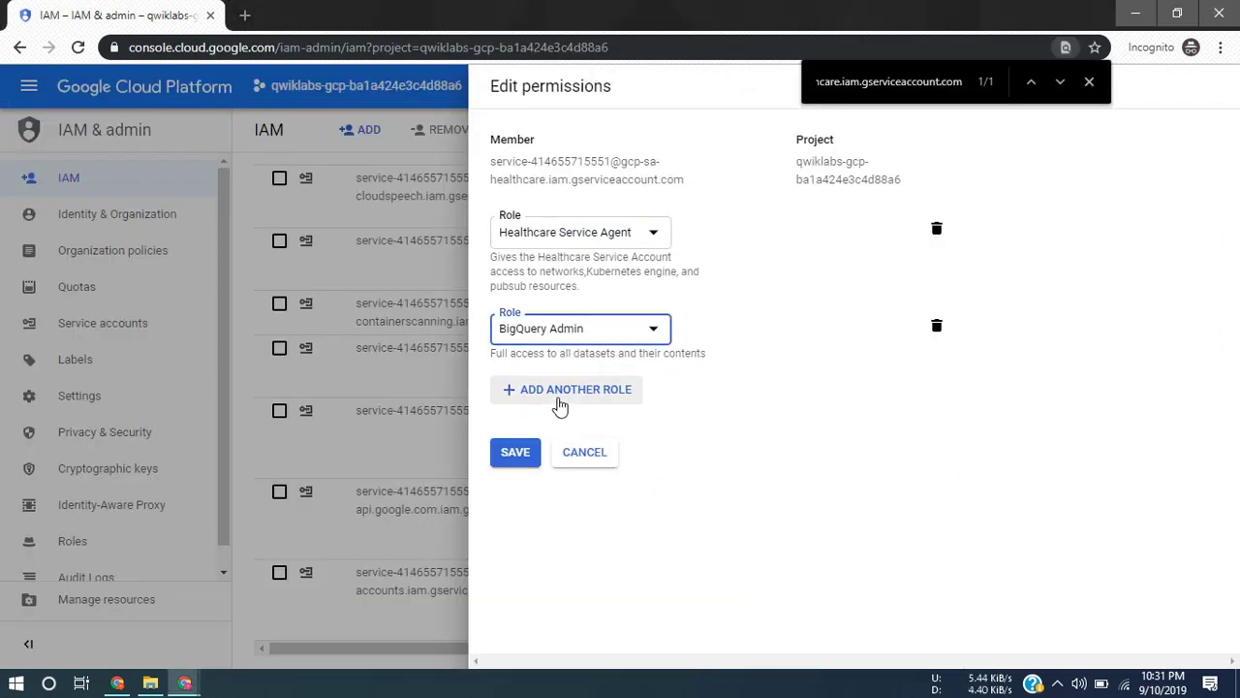
click(560, 392)
key(alt+Tab)
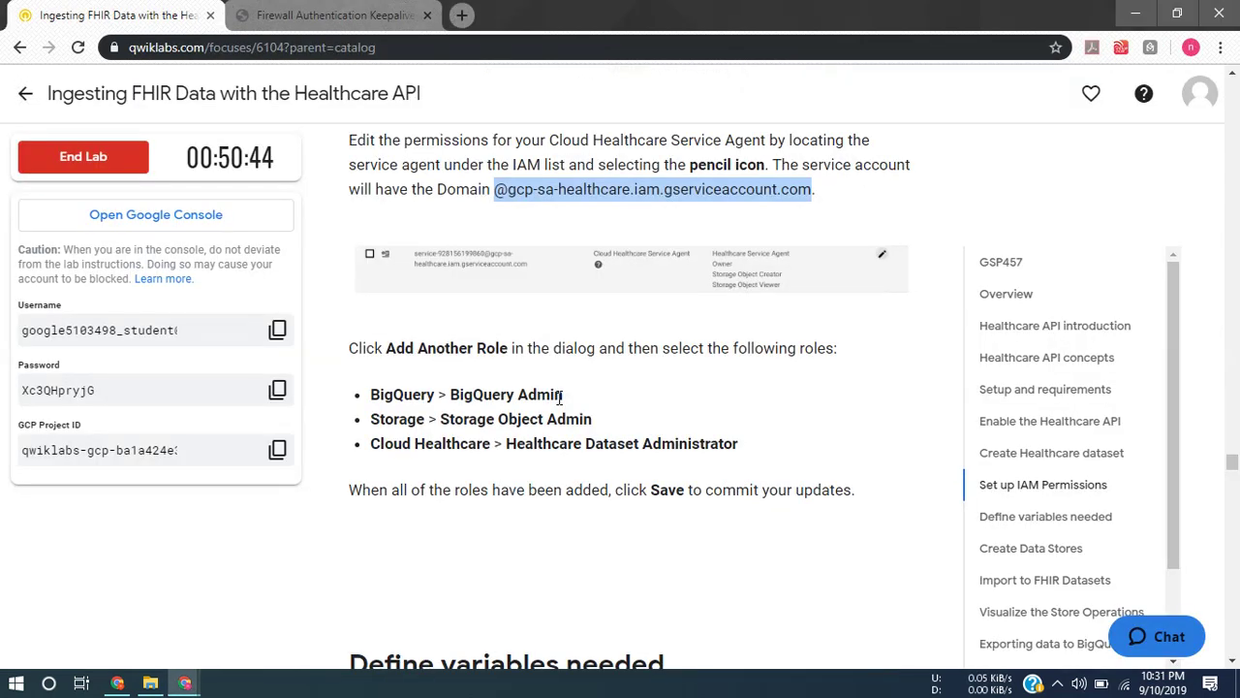
key(alt+Tab)
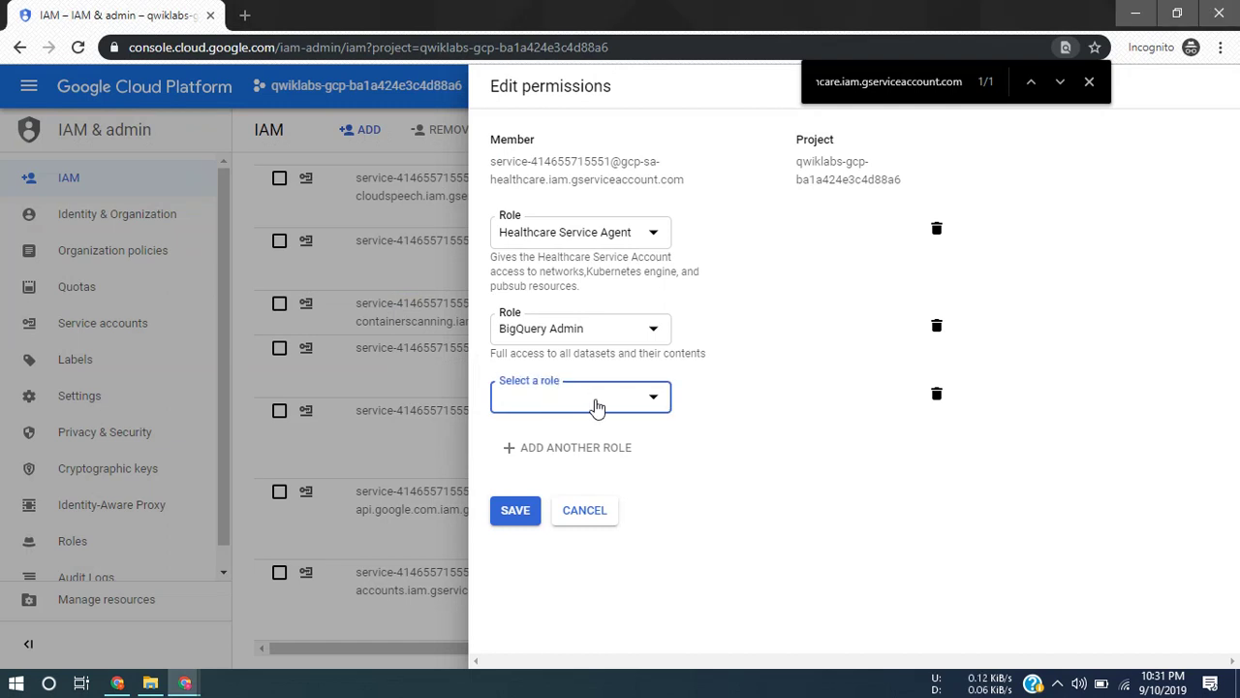
click(593, 405)
click(589, 296)
scroll(593, 301, down, 6)
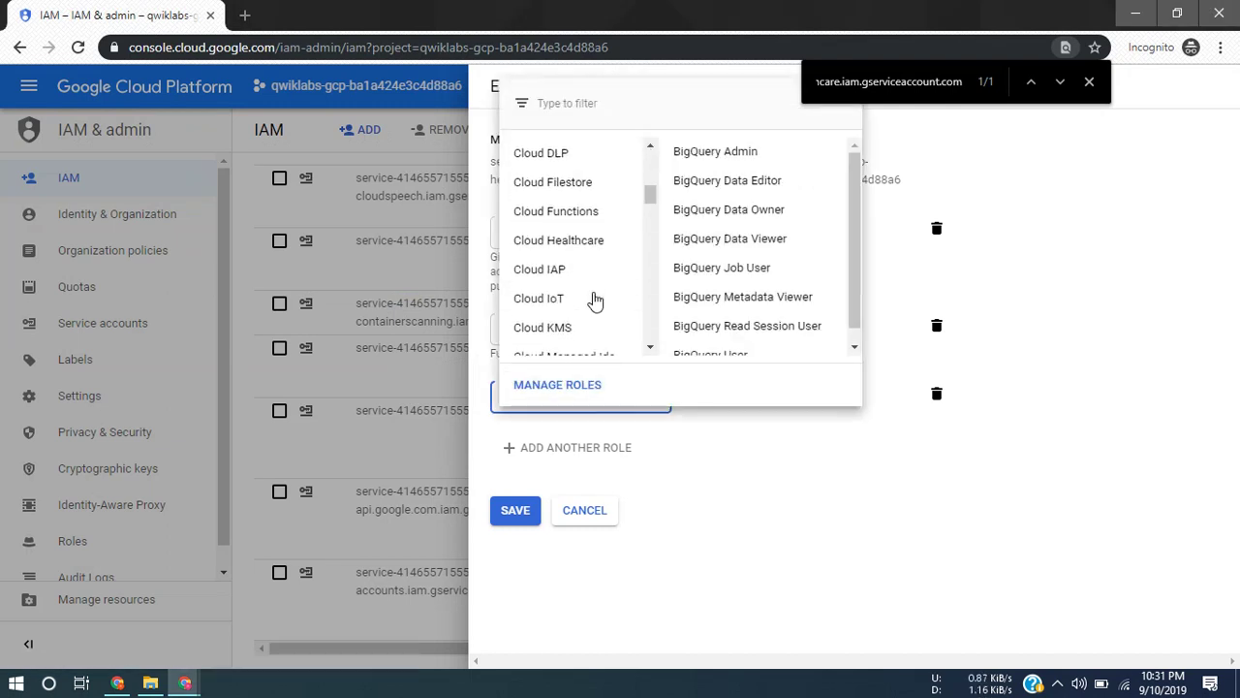
scroll(595, 300, down, 9)
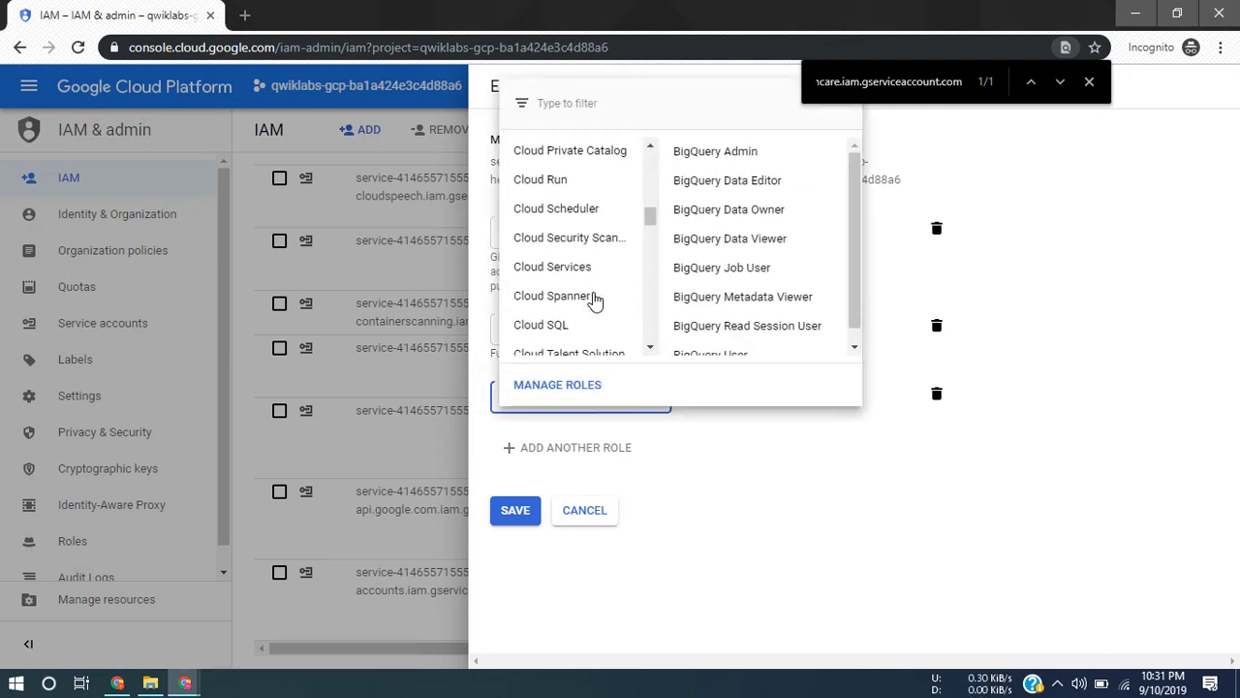
scroll(595, 302, down, 8)
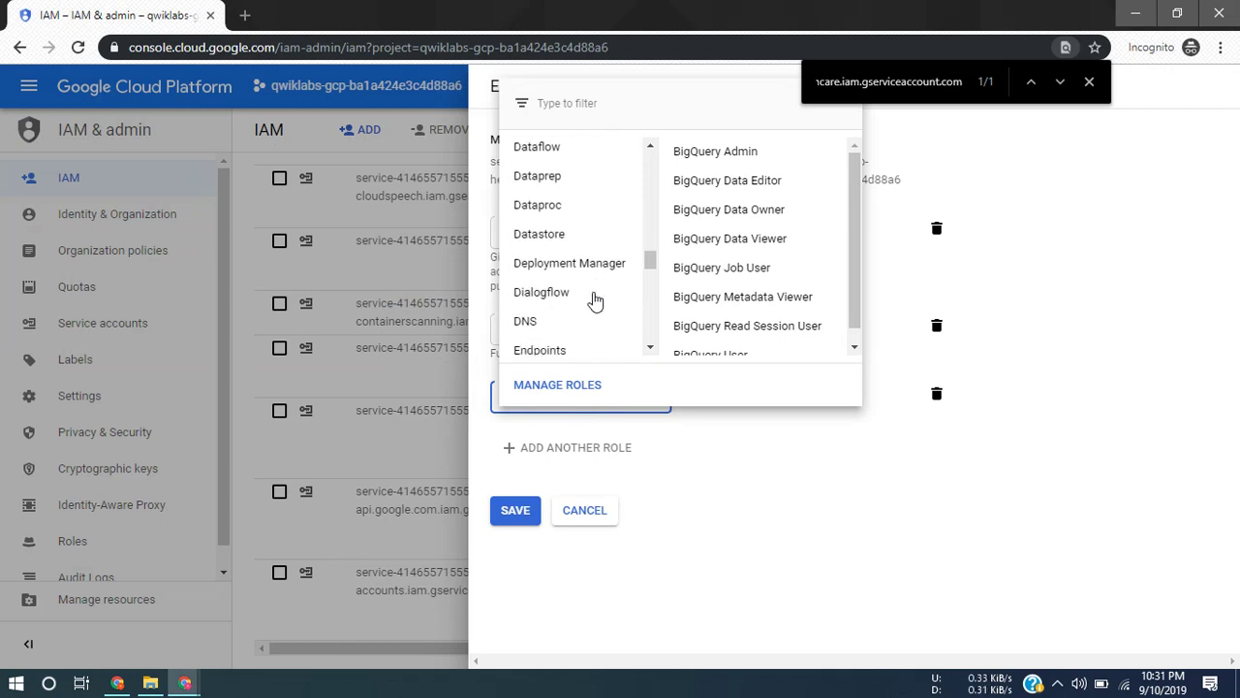
scroll(595, 300, down, 9)
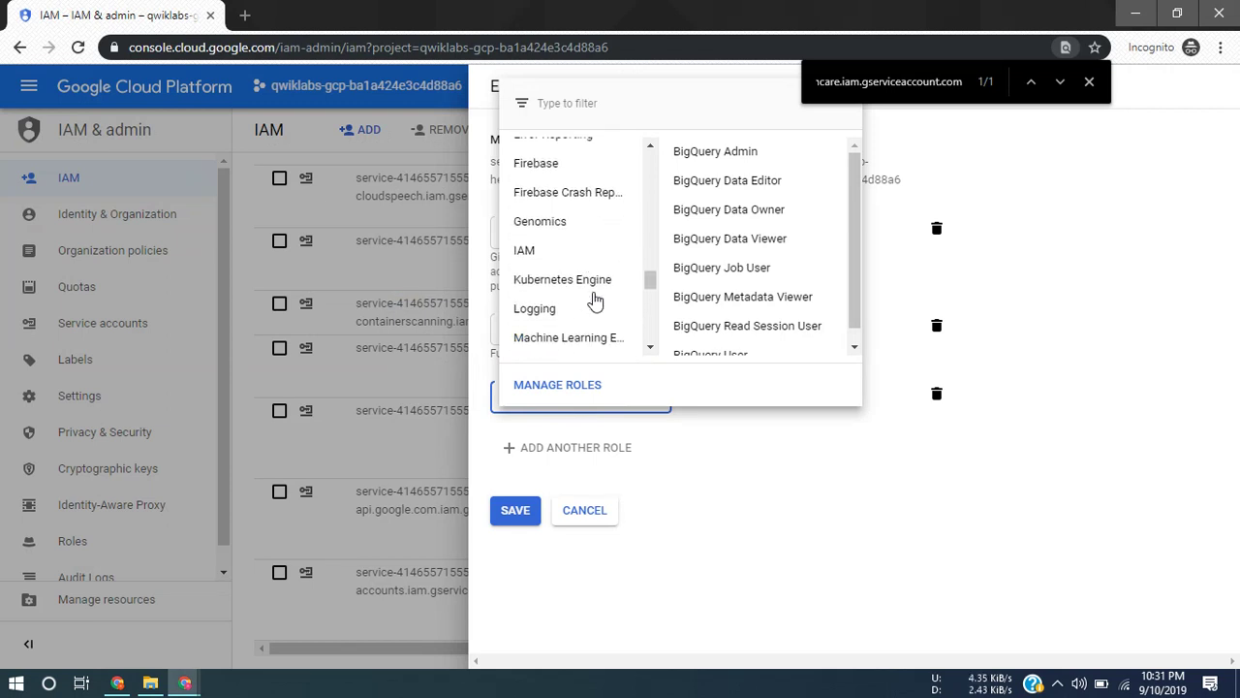
scroll(595, 301, down, 9)
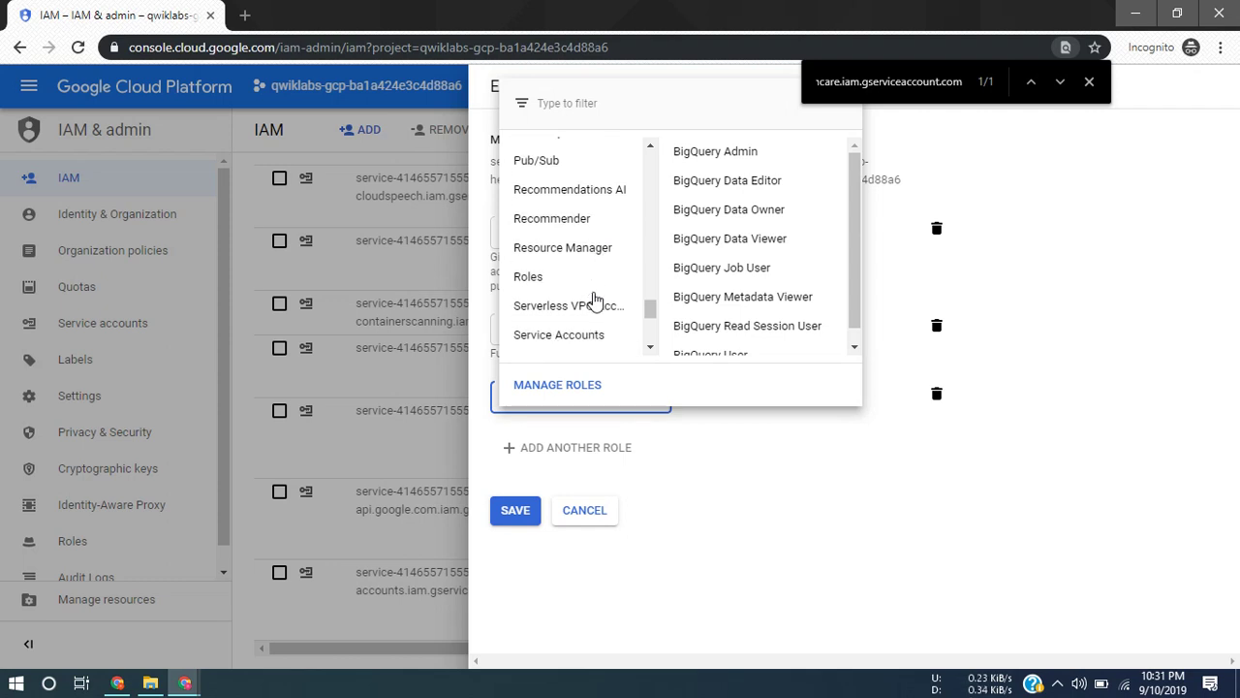
scroll(595, 300, down, 5)
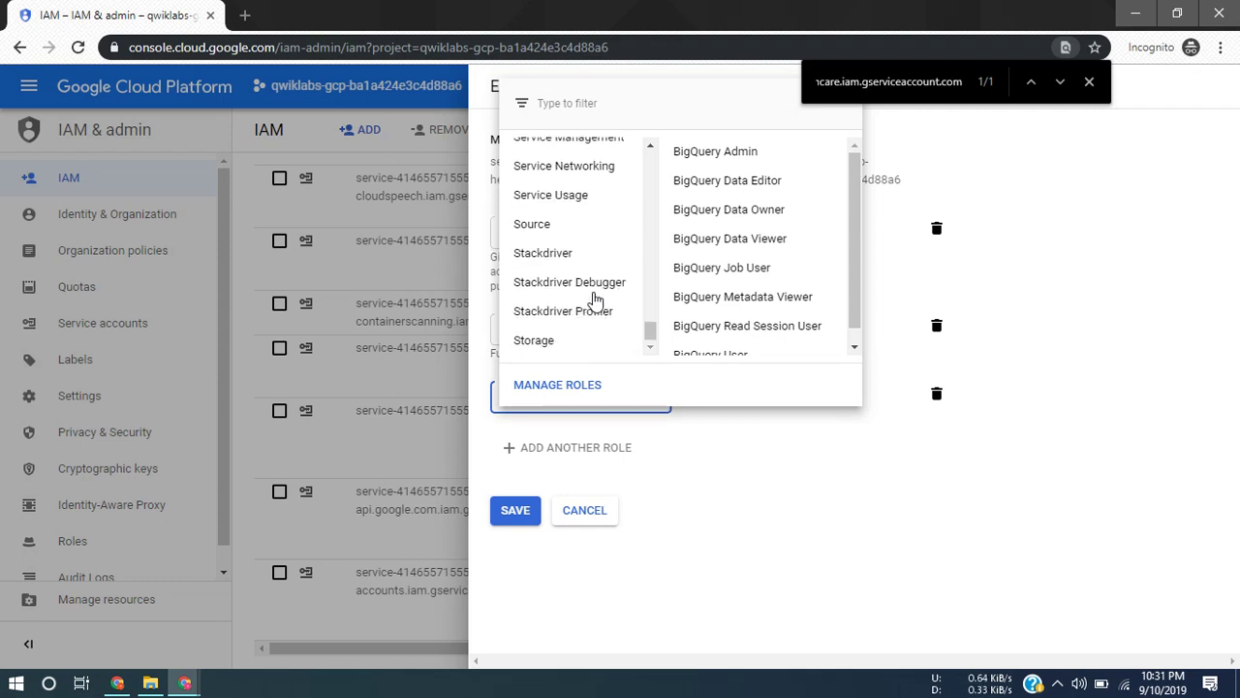
click(587, 225)
click(568, 339)
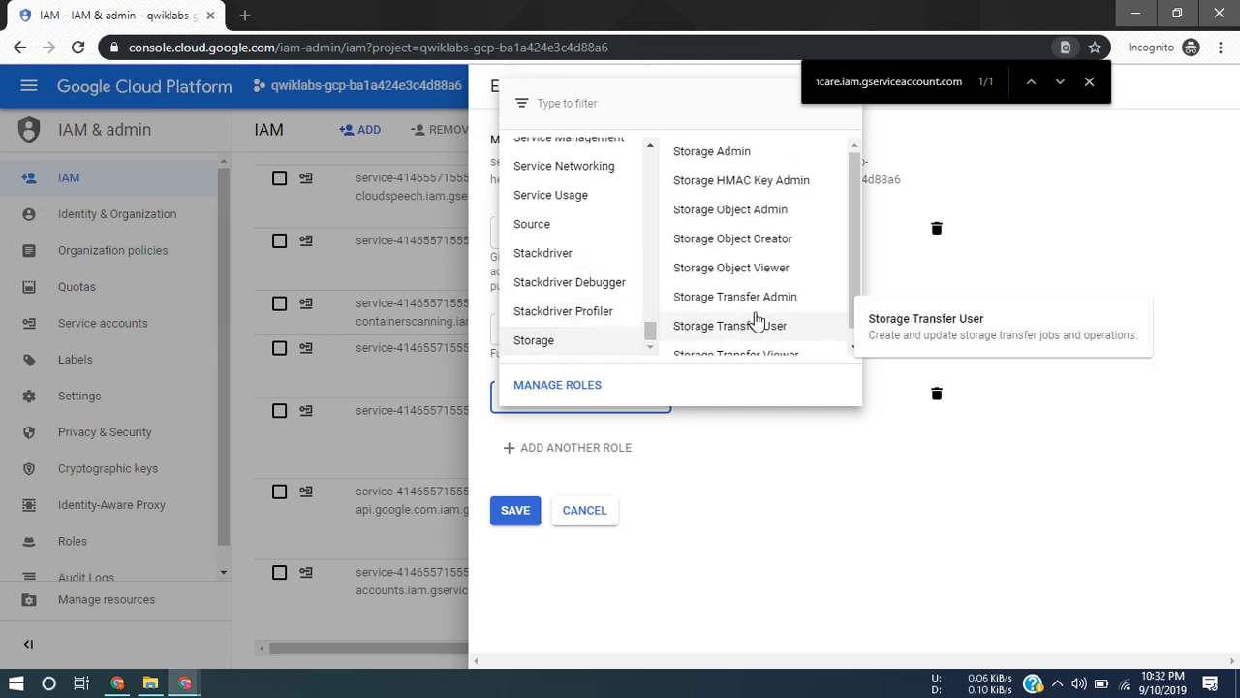
key(alt+Tab)
key(alt+Tab)
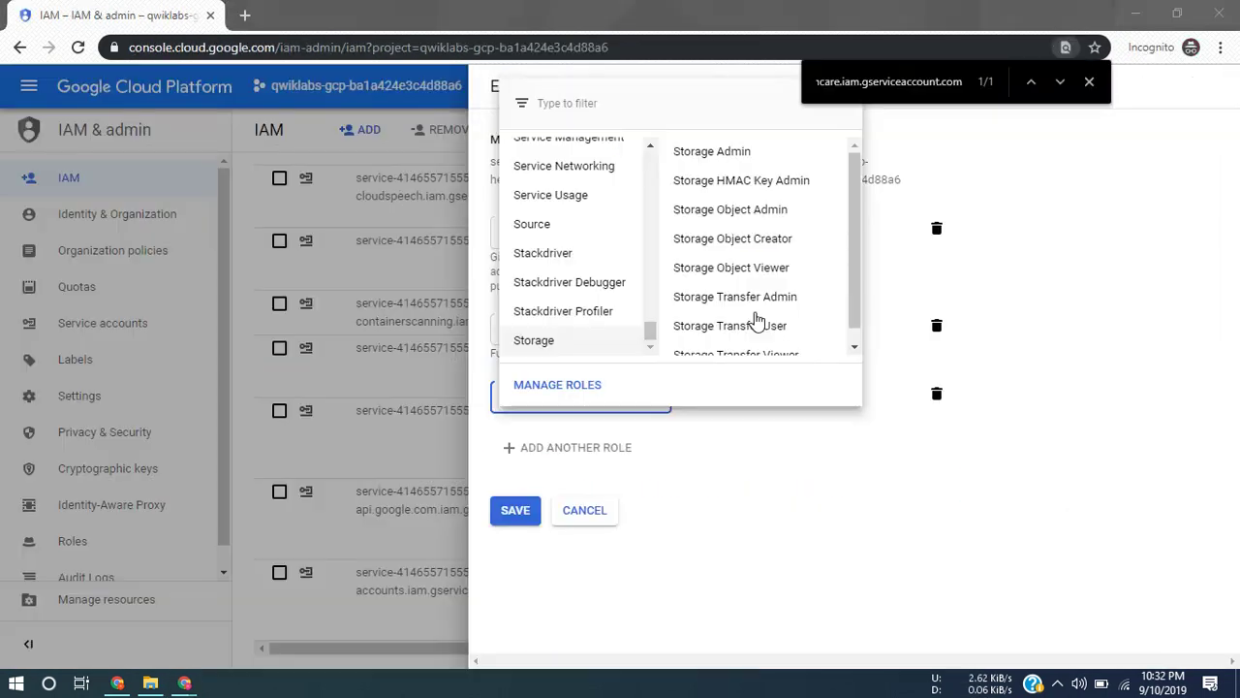
click(766, 209)
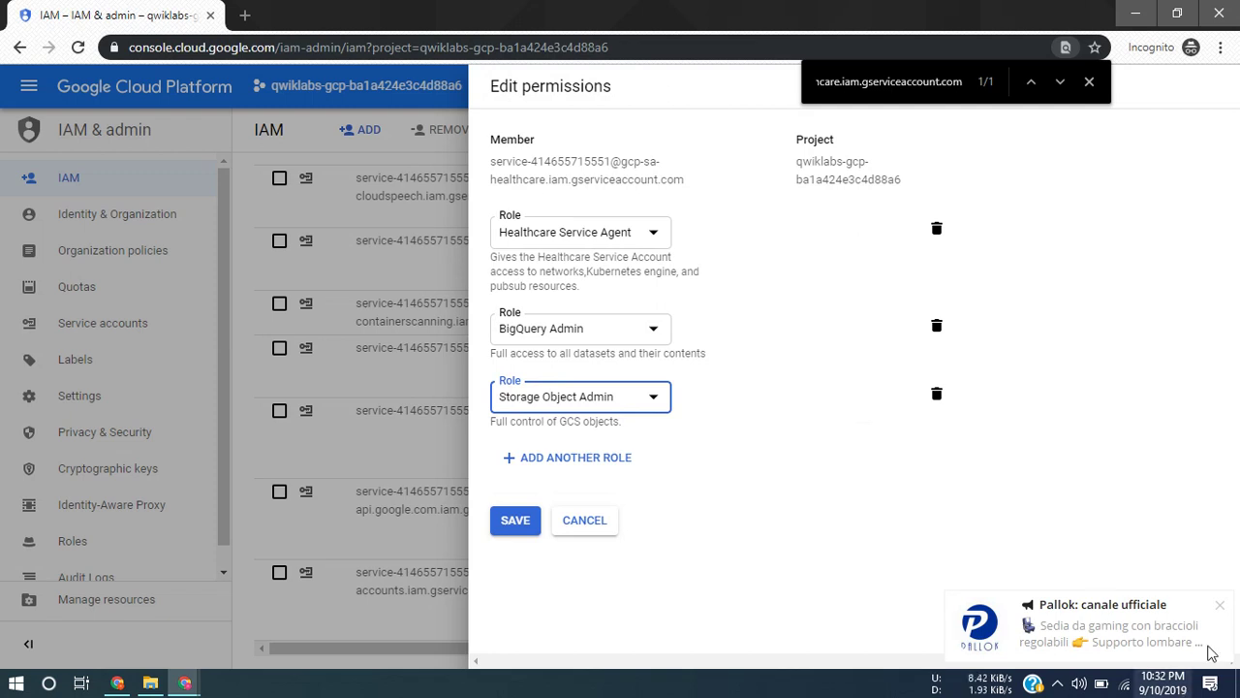
click(1221, 607)
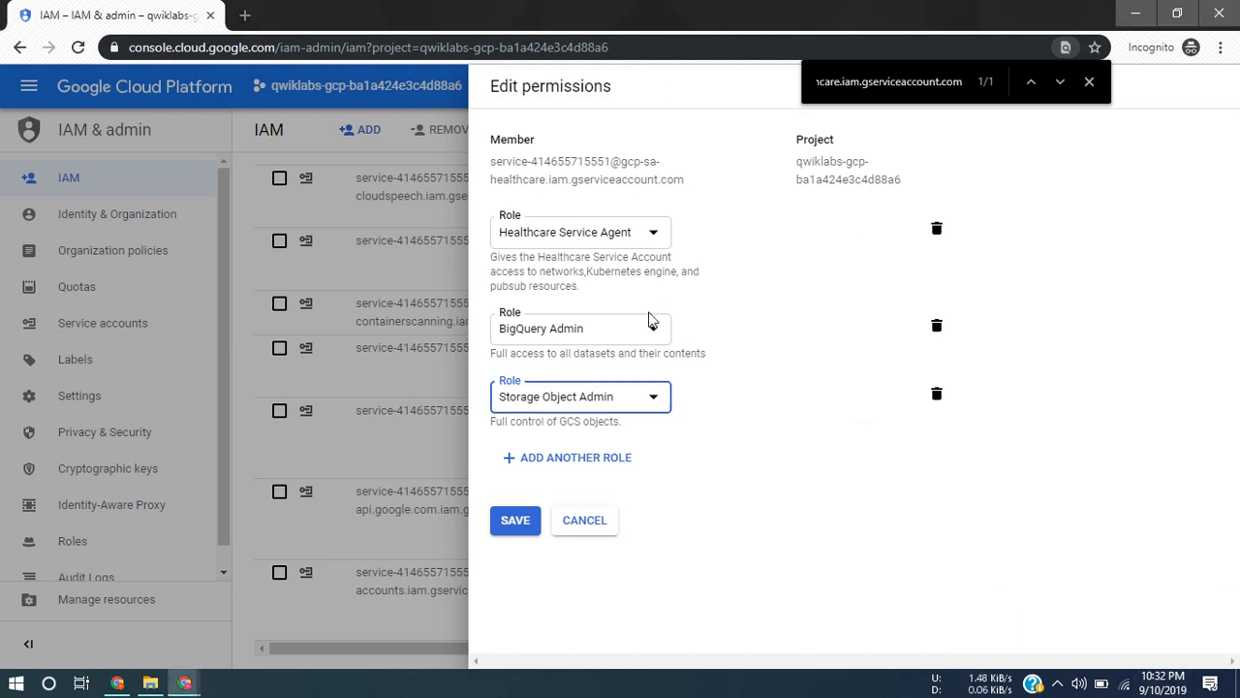
Add the Healthcare Dataset Administrator role from the Cloud Healthcare category and save the service agent's updated permissions
click(590, 469)
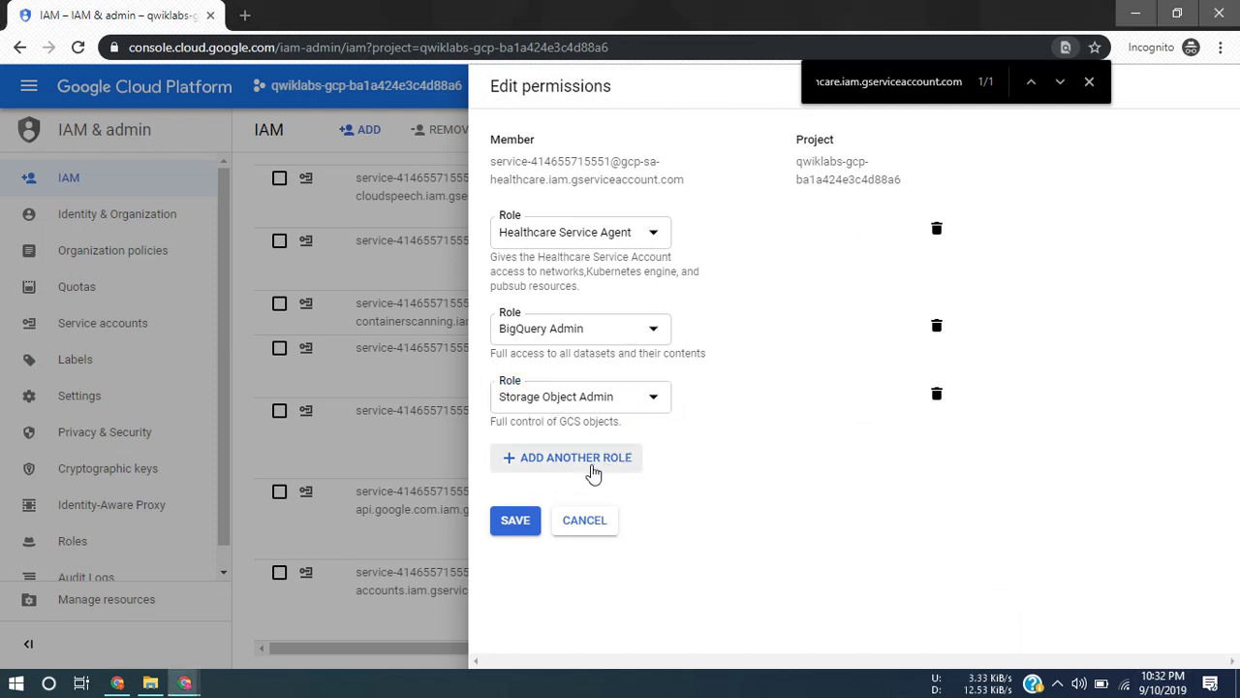
key(alt+Tab)
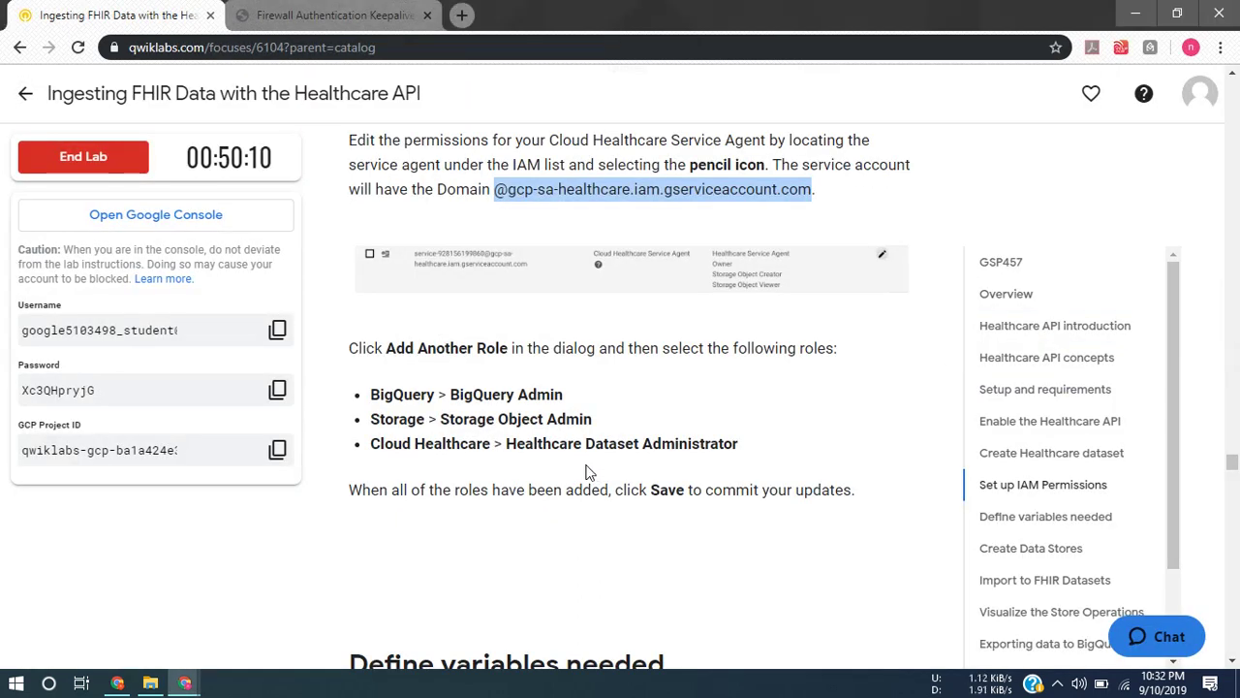
key(alt+Tab)
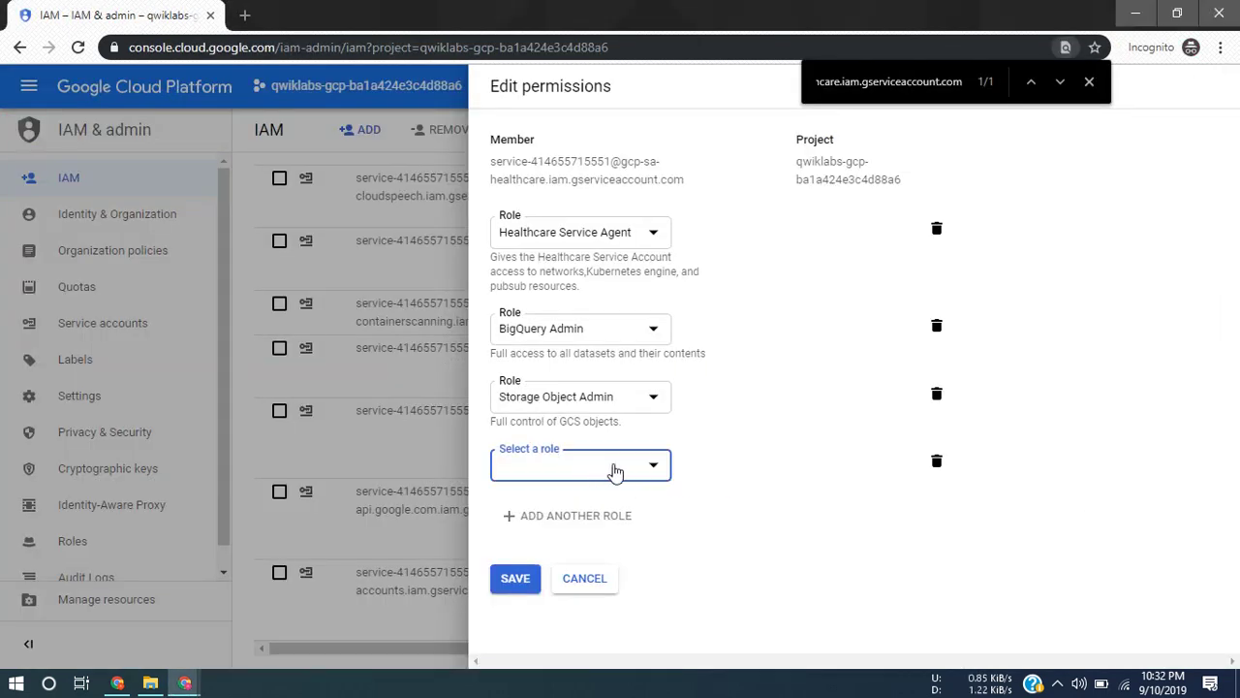
click(614, 470)
mouse_move(598, 307)
scroll(598, 304, down, 1)
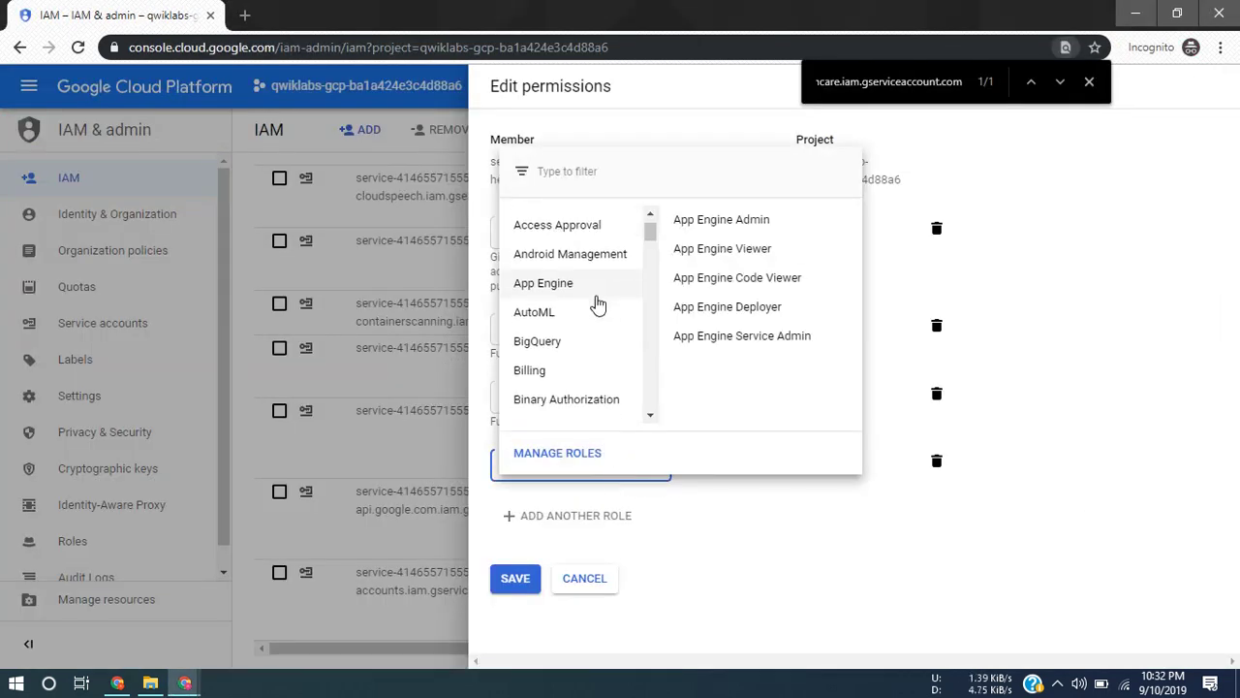
scroll(596, 306, down, 2)
mouse_move(572, 358)
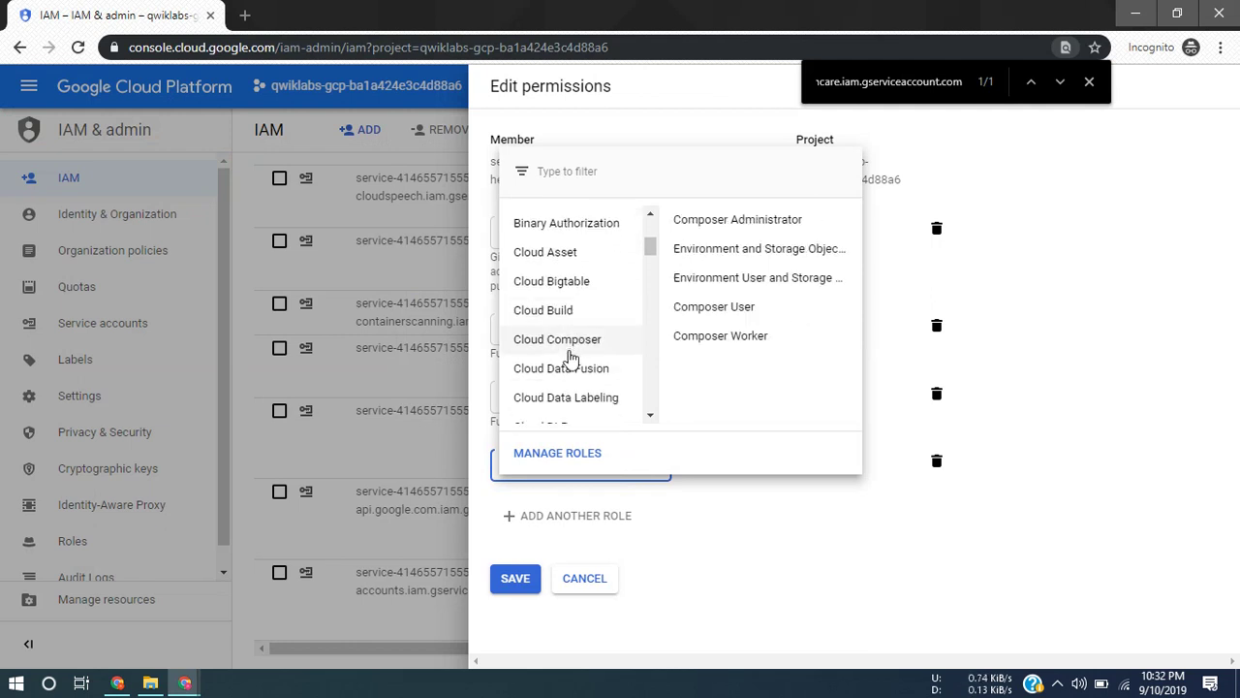
scroll(577, 346, down, 1)
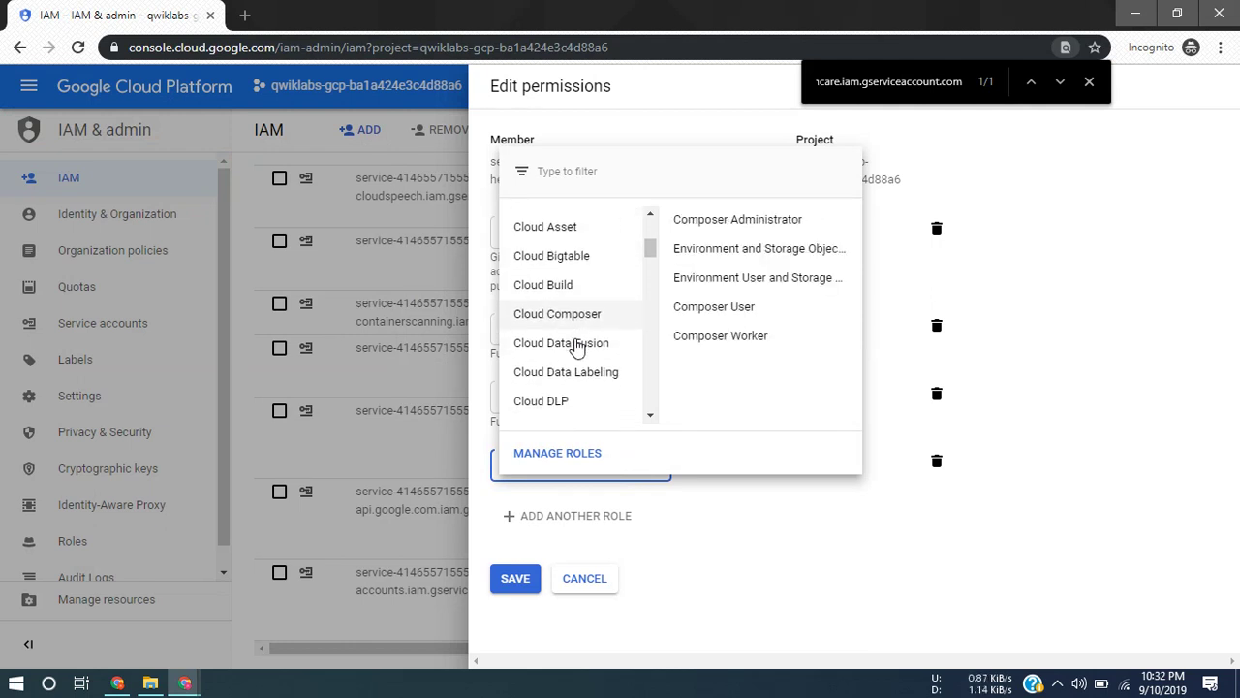
scroll(577, 348, down, 3)
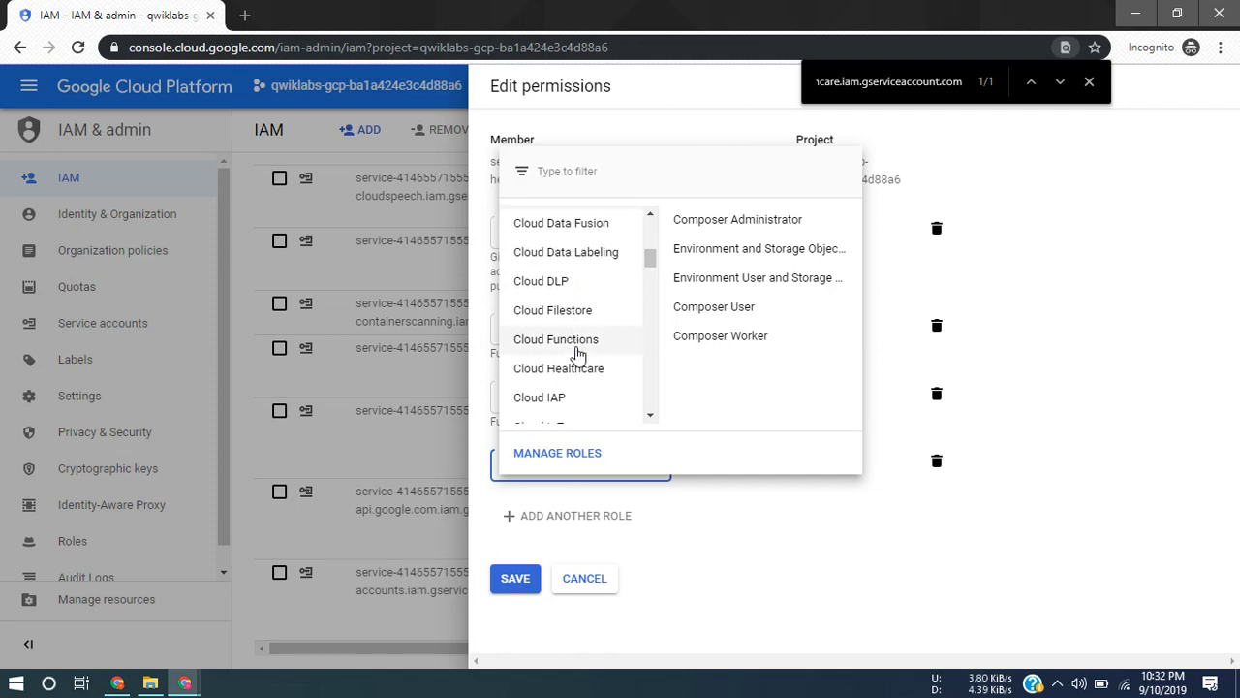
key(alt+Tab)
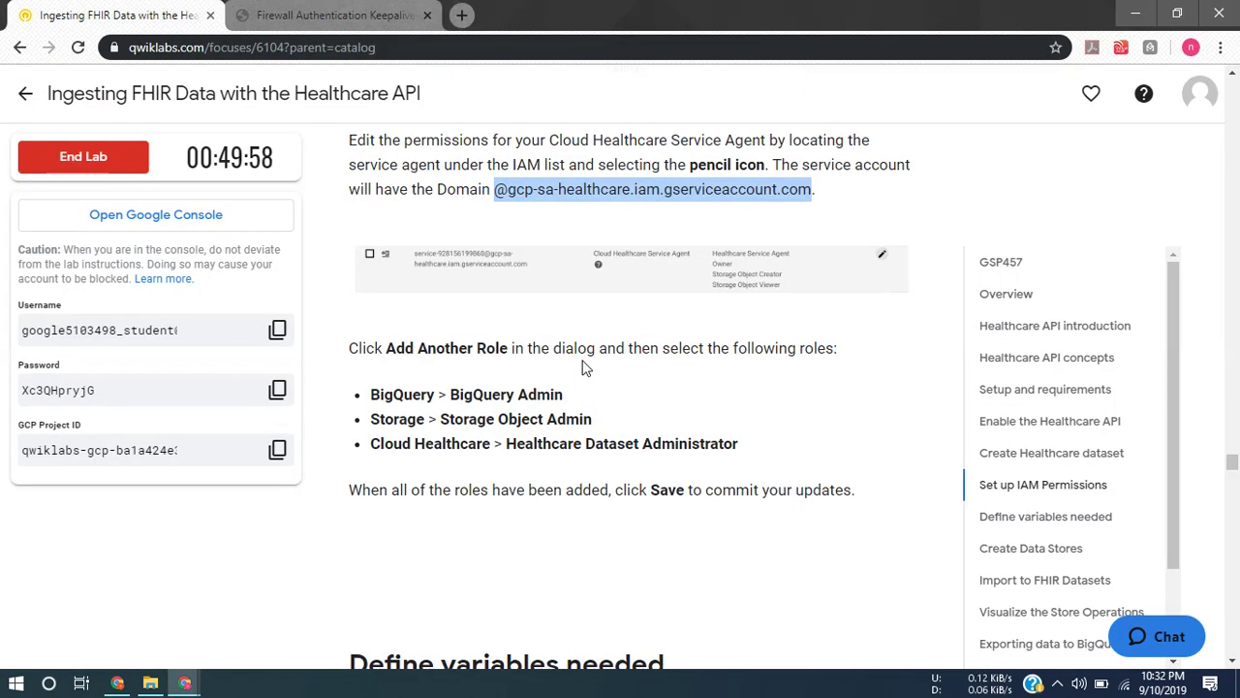
key(alt+Tab)
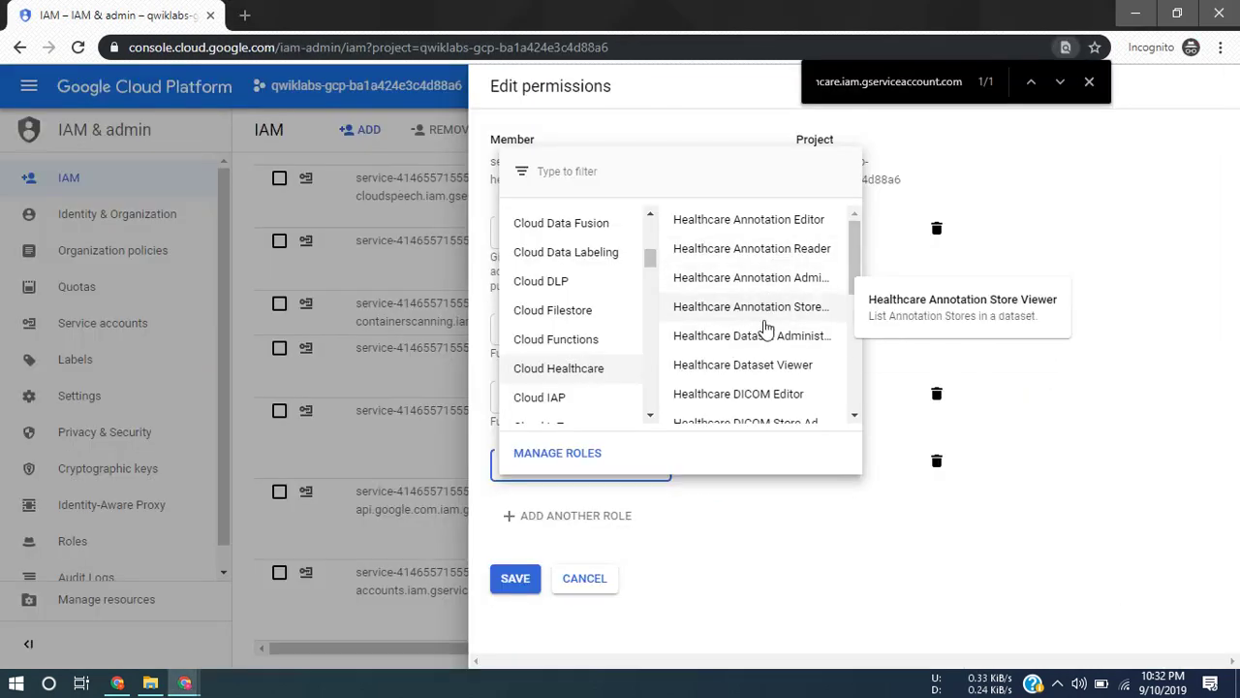
click(762, 337)
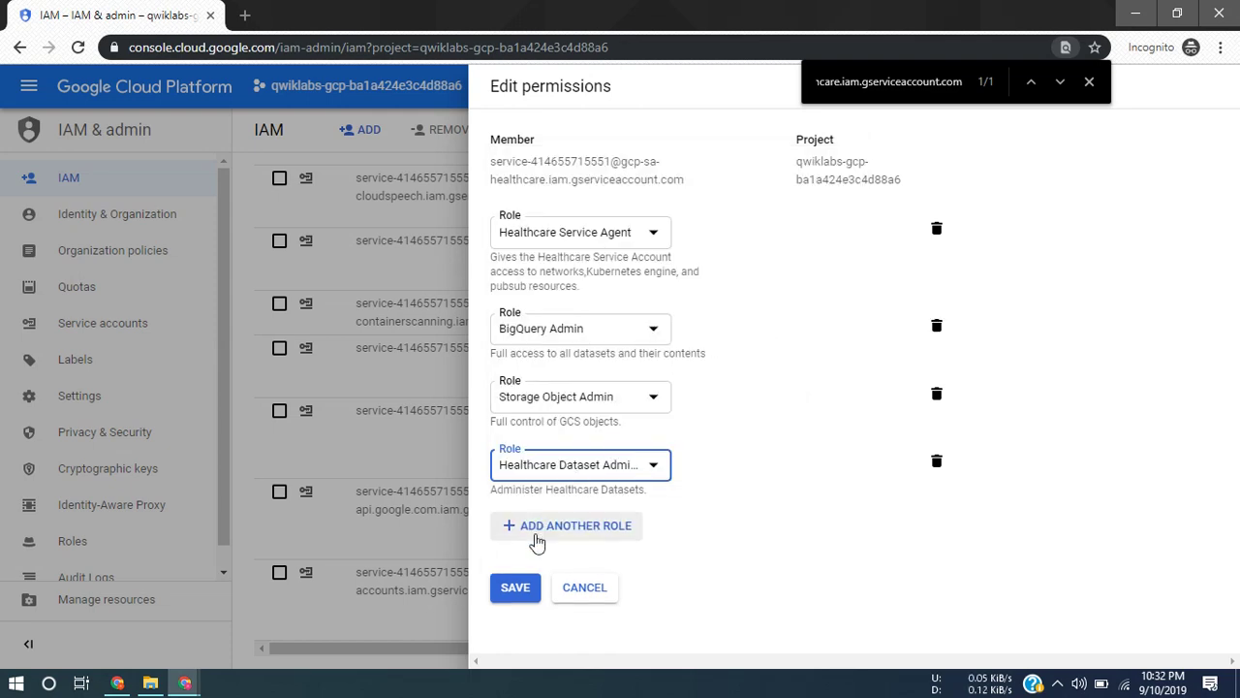
click(516, 588)
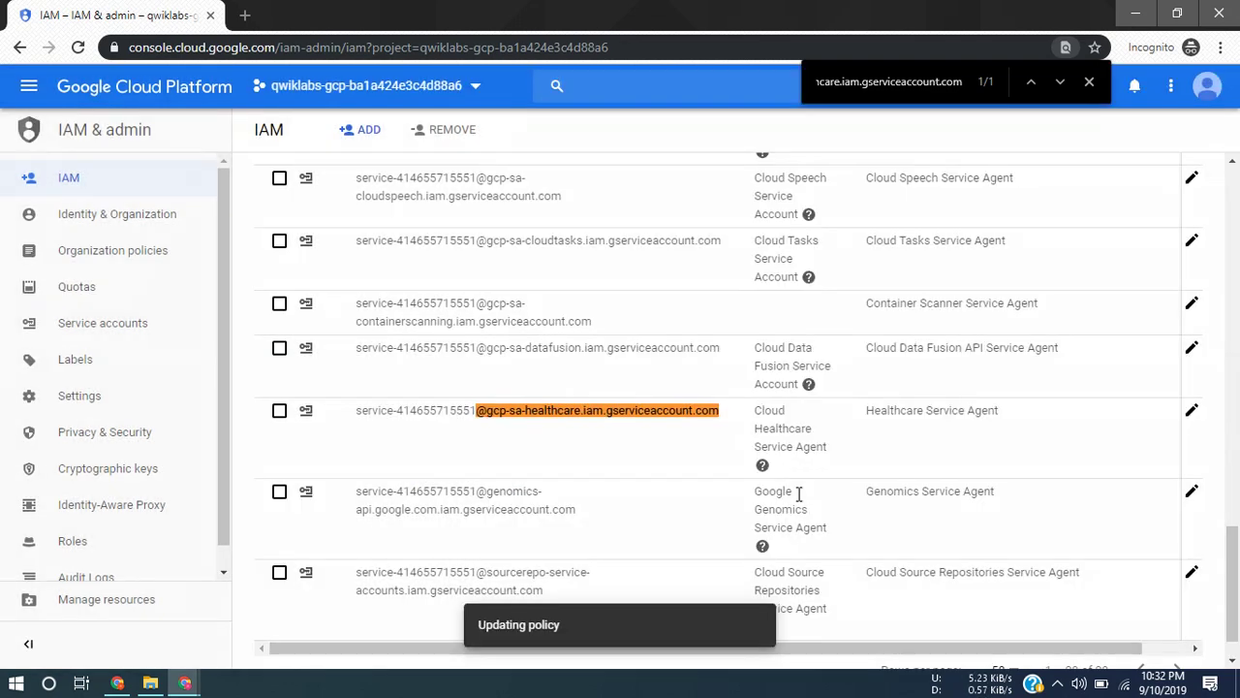
Copy the variable export commands from the Qwiklabs "Define variables needed" section and start Cloud Shell in the Google Cloud console
key(alt+Tab)
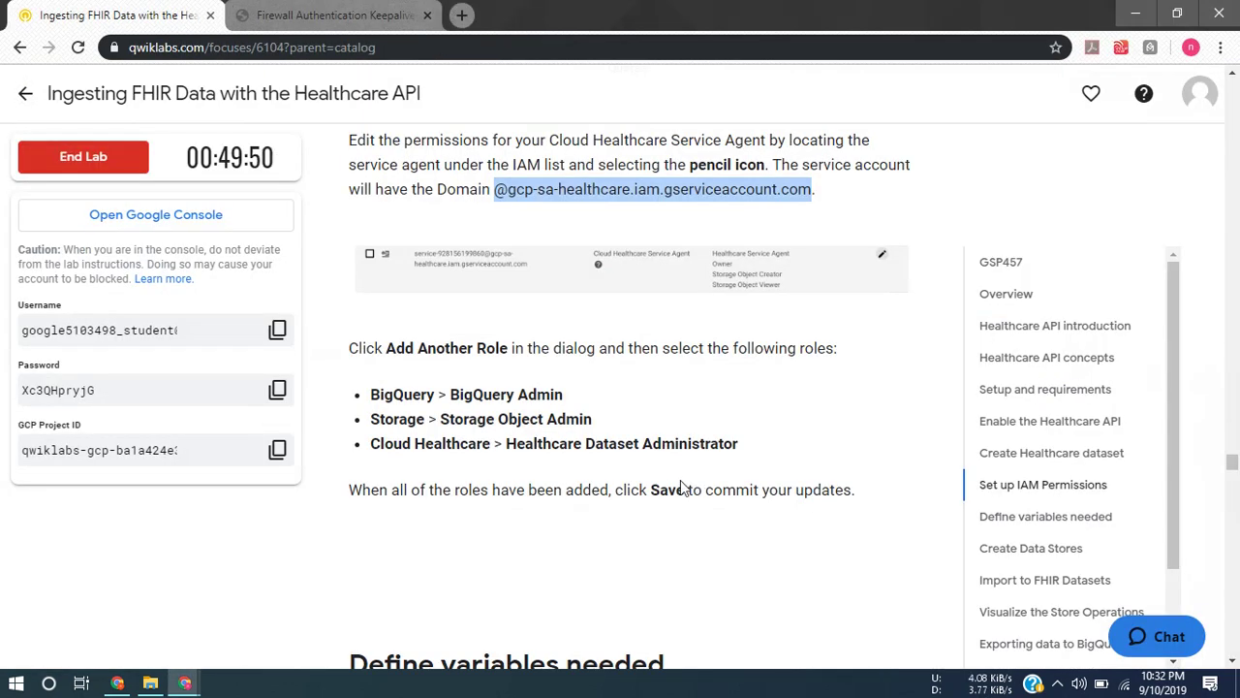
scroll(680, 480, down, 3)
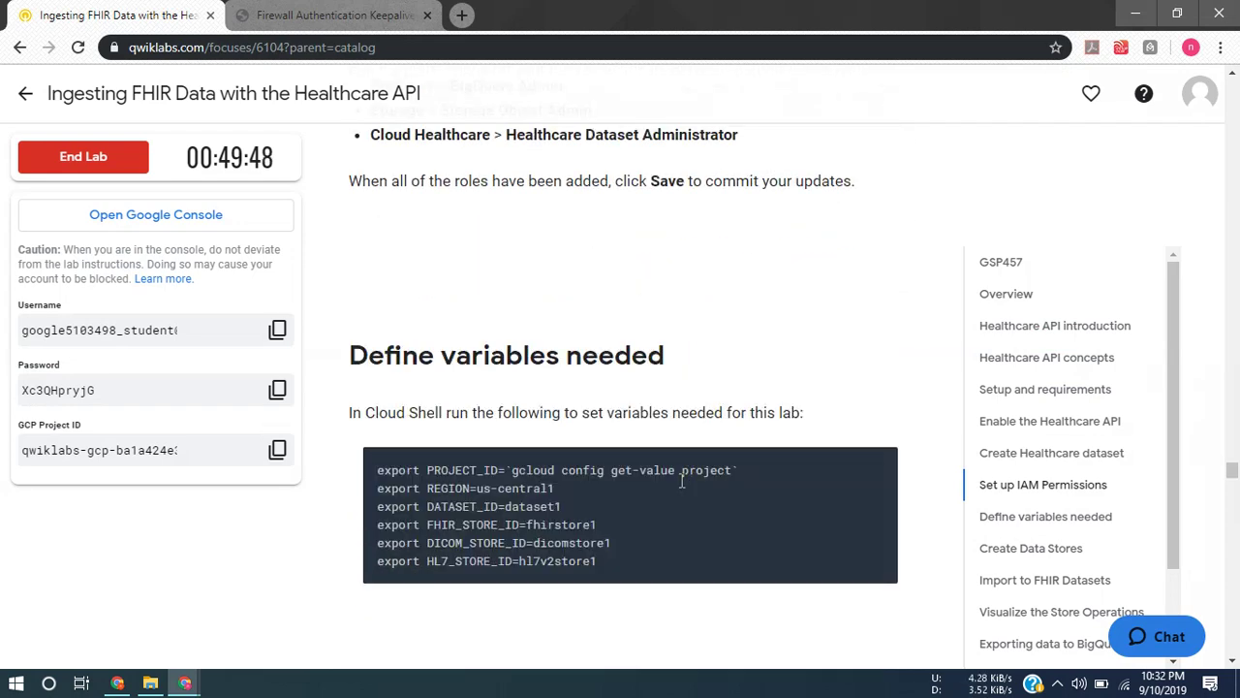
click(882, 462)
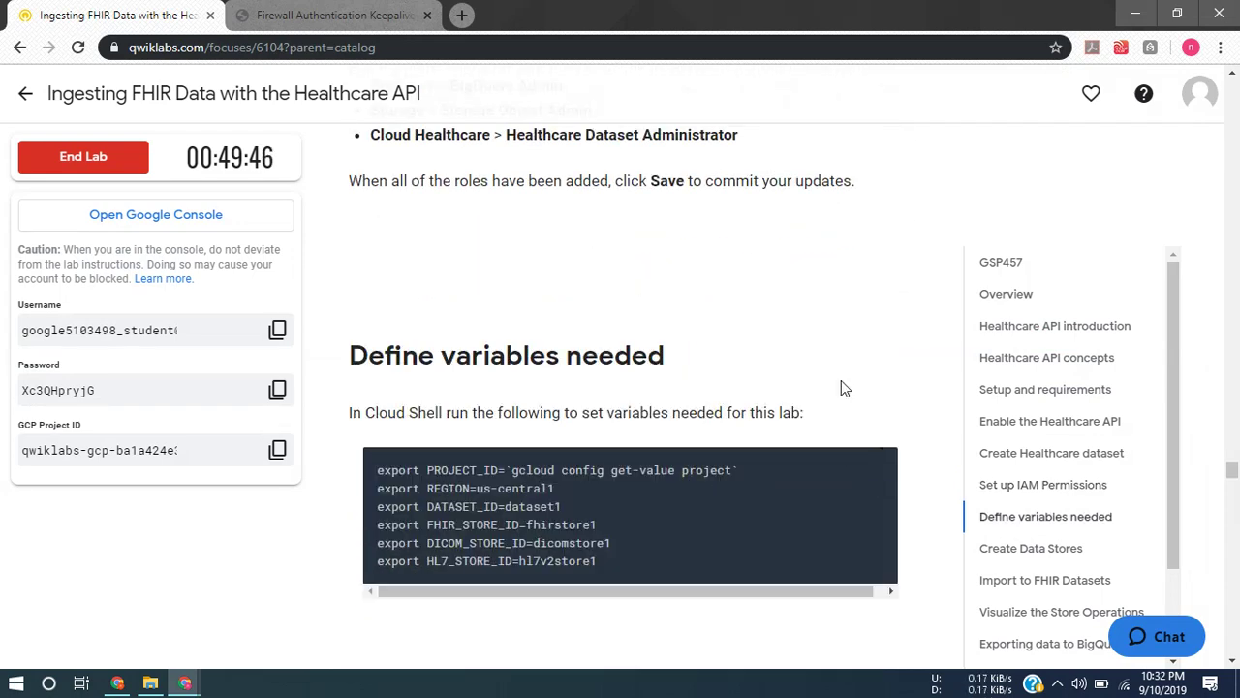
key(alt+Tab)
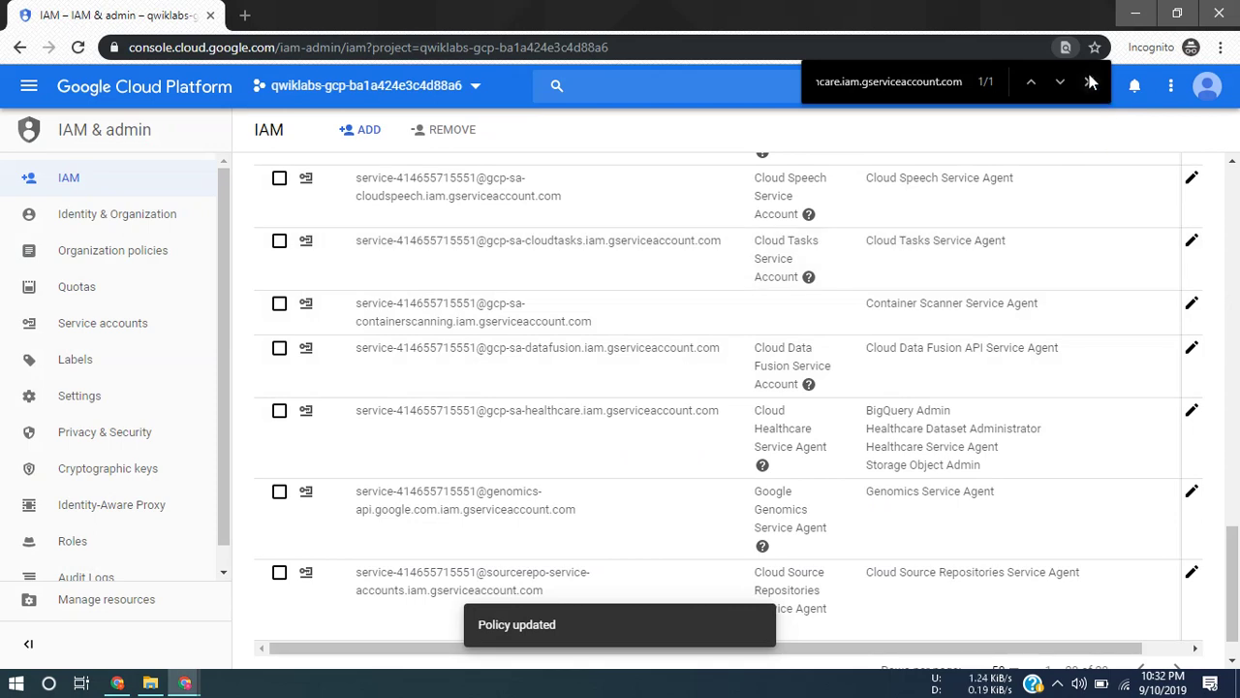
click(1090, 82)
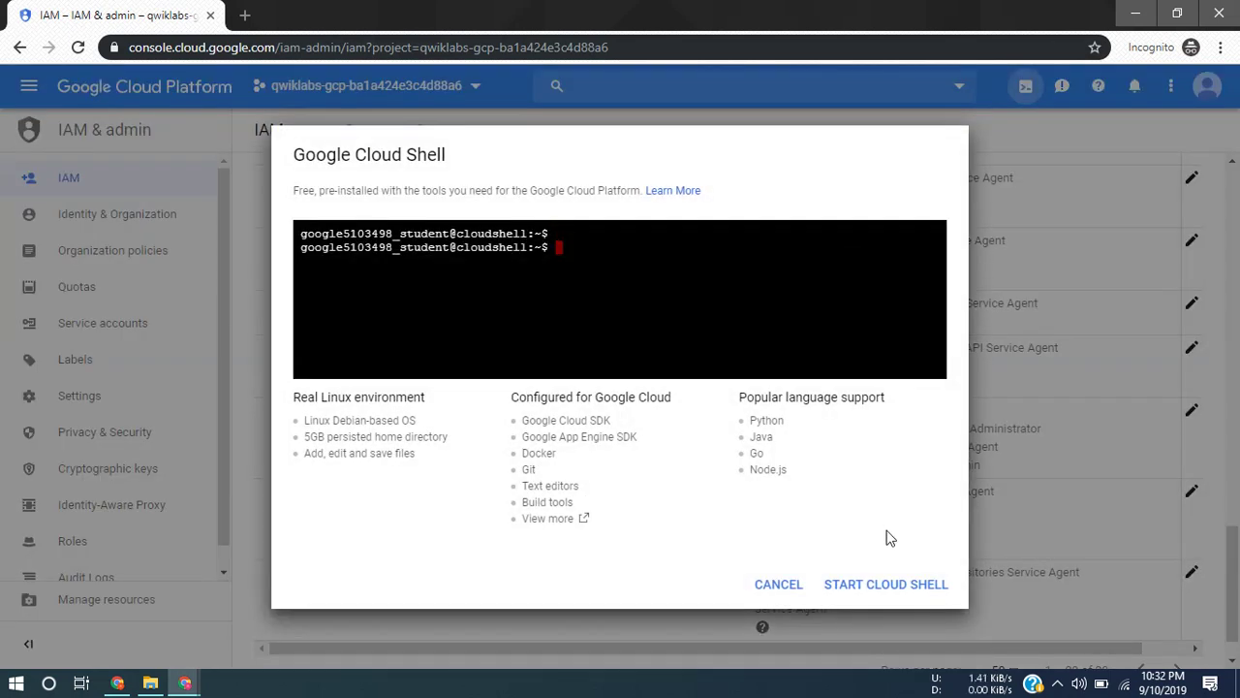
click(887, 583)
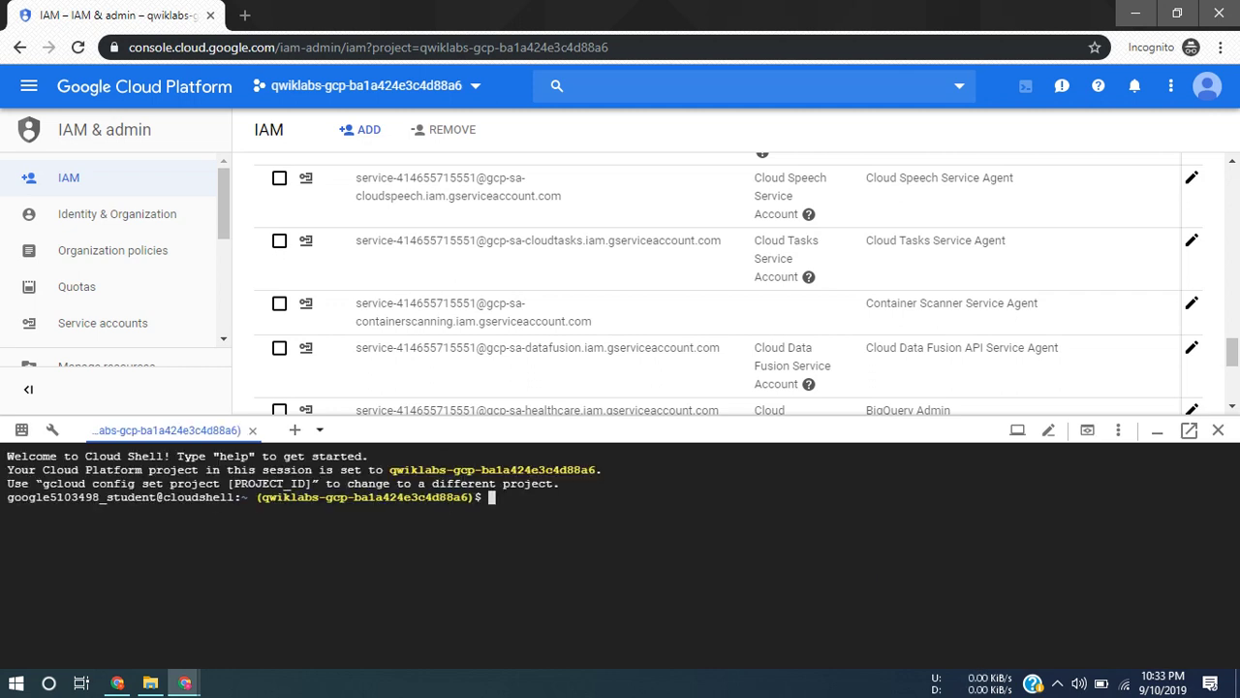
Run the copied exports in Cloud Shell, setting PROJECT_ID, region us-central1, dataset1, fhirstore1, dicomstore1 and hl7v2store1
key(ctrl+v)
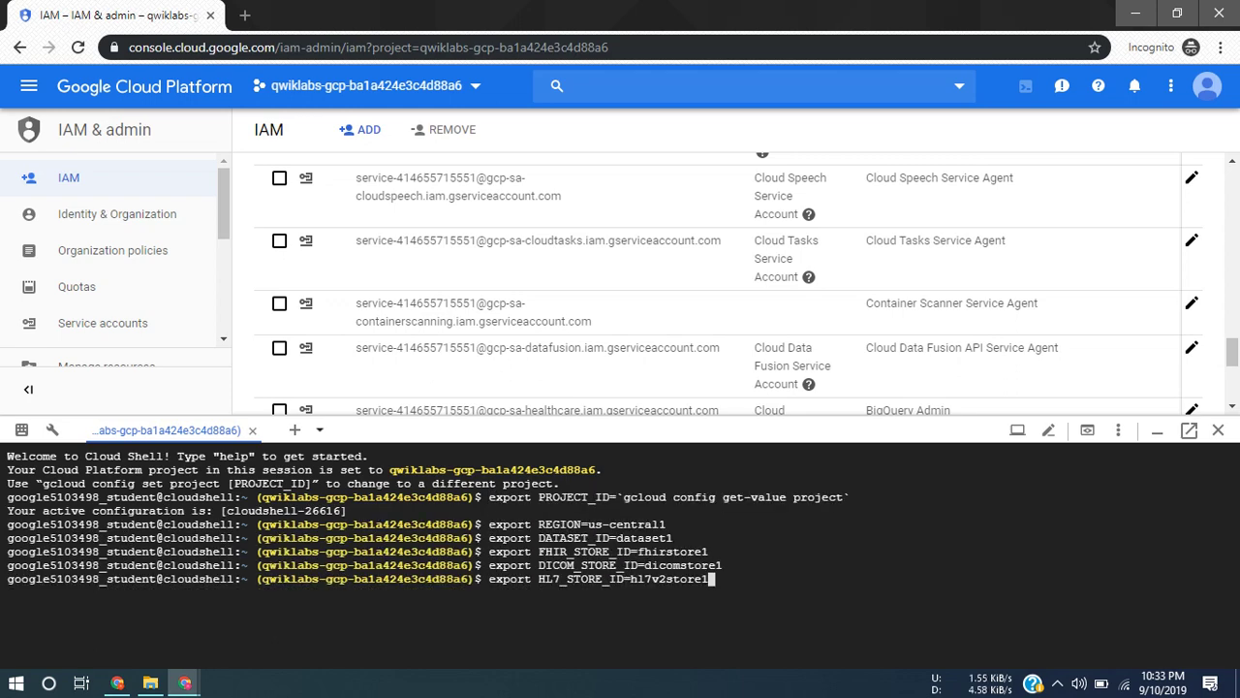
key(Return)
key(Return)
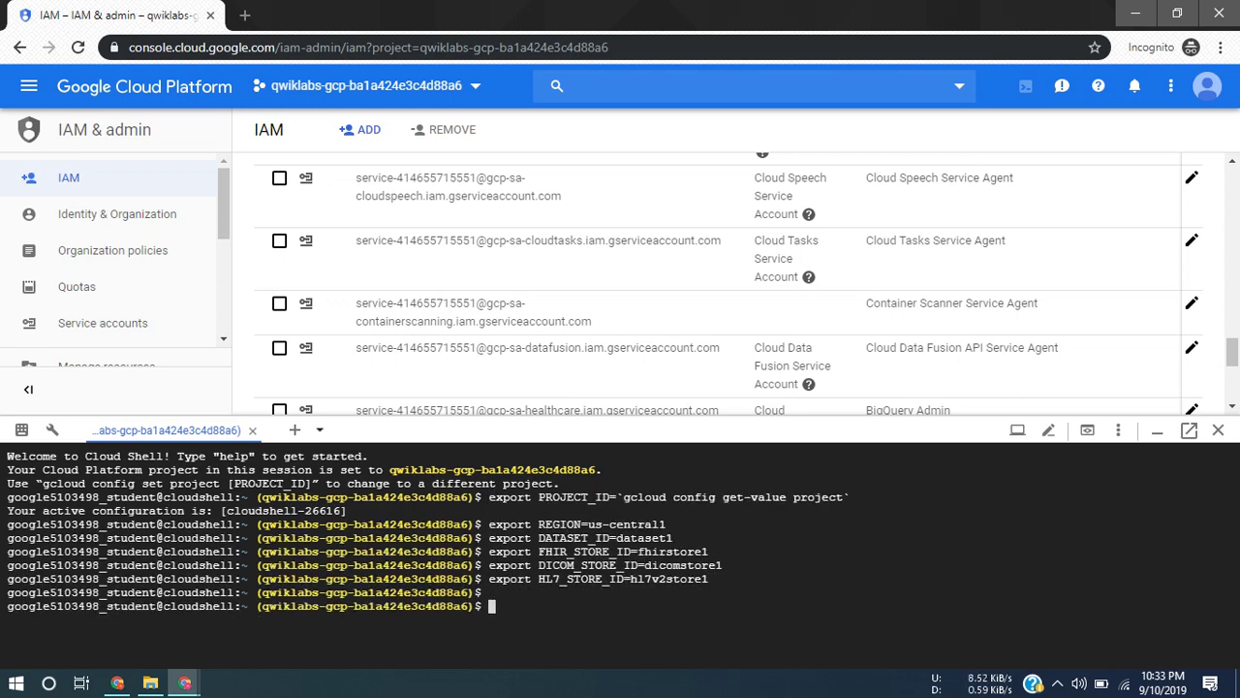
Copy the gcloud alpha healthcare fhir-stores create command from Qwiklabs and run it in Cloud Shell to create the FHIR store
key(alt+Tab)
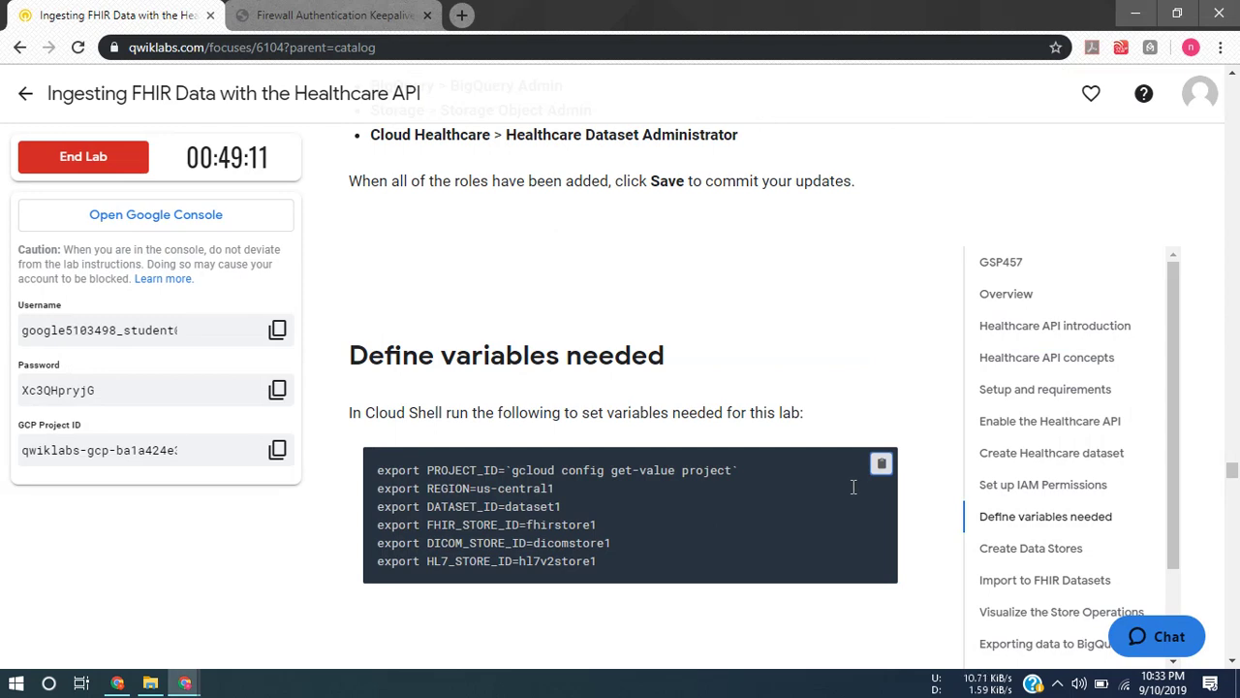
scroll(853, 489, down, 1)
scroll(853, 488, down, 3)
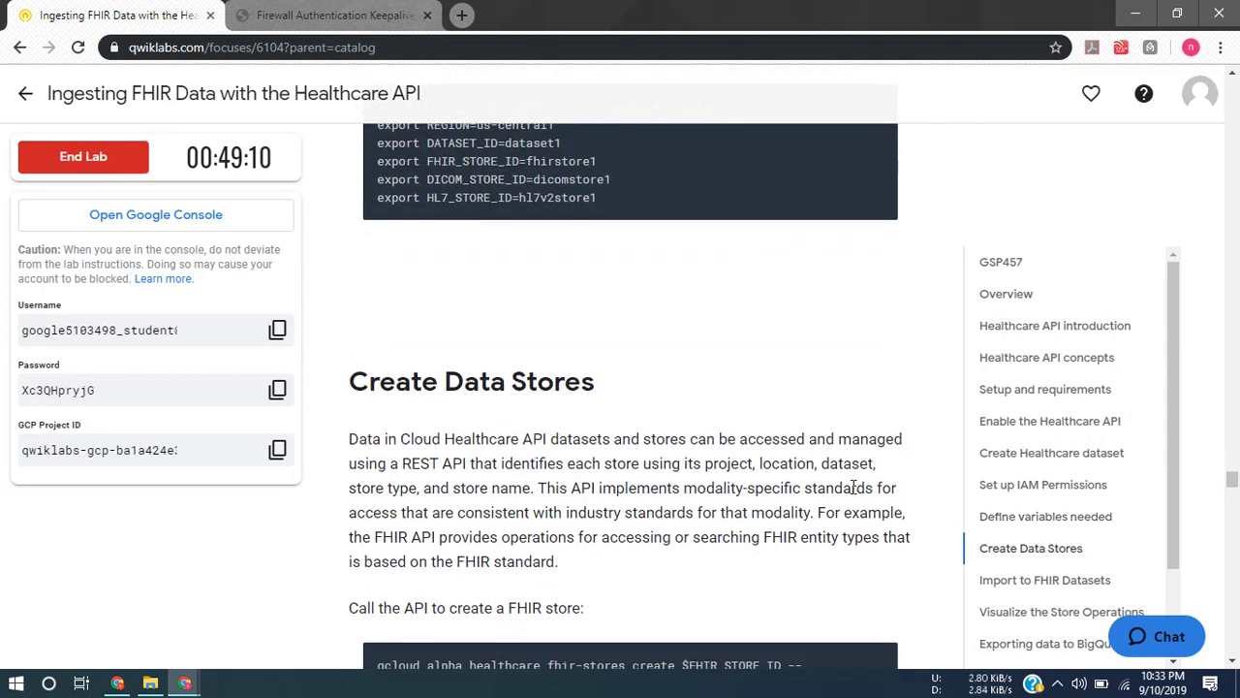
scroll(894, 468, down, 3)
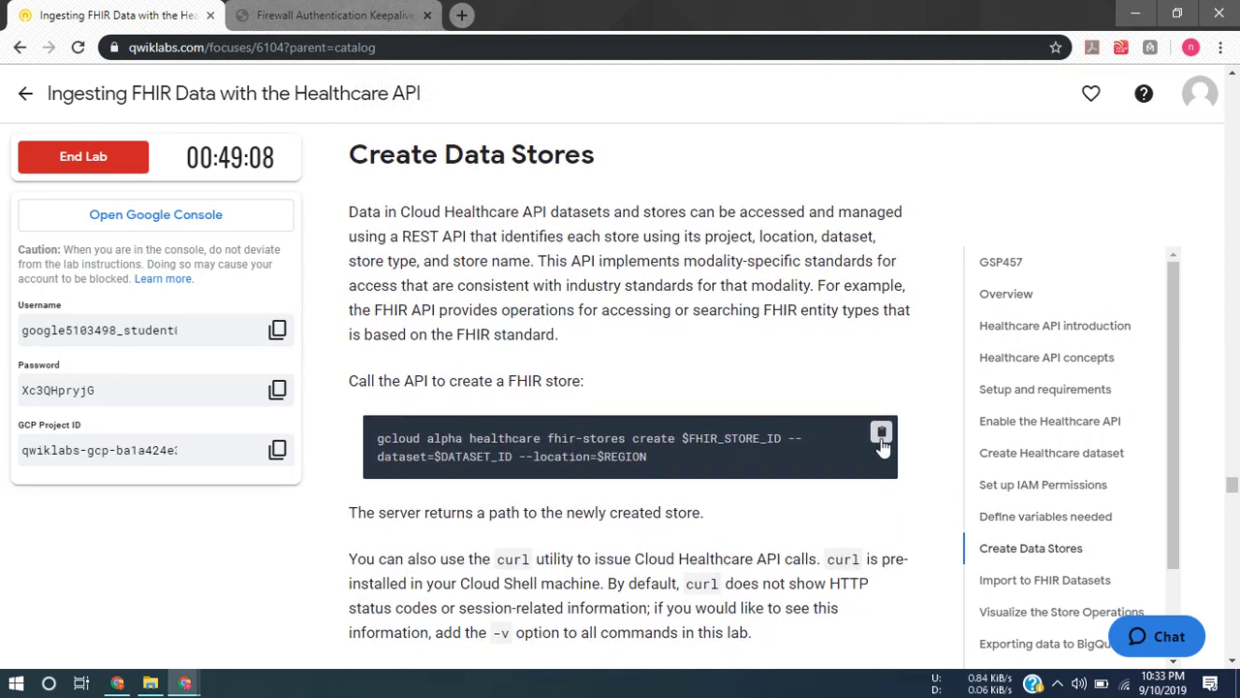
click(883, 433)
key(alt+Tab)
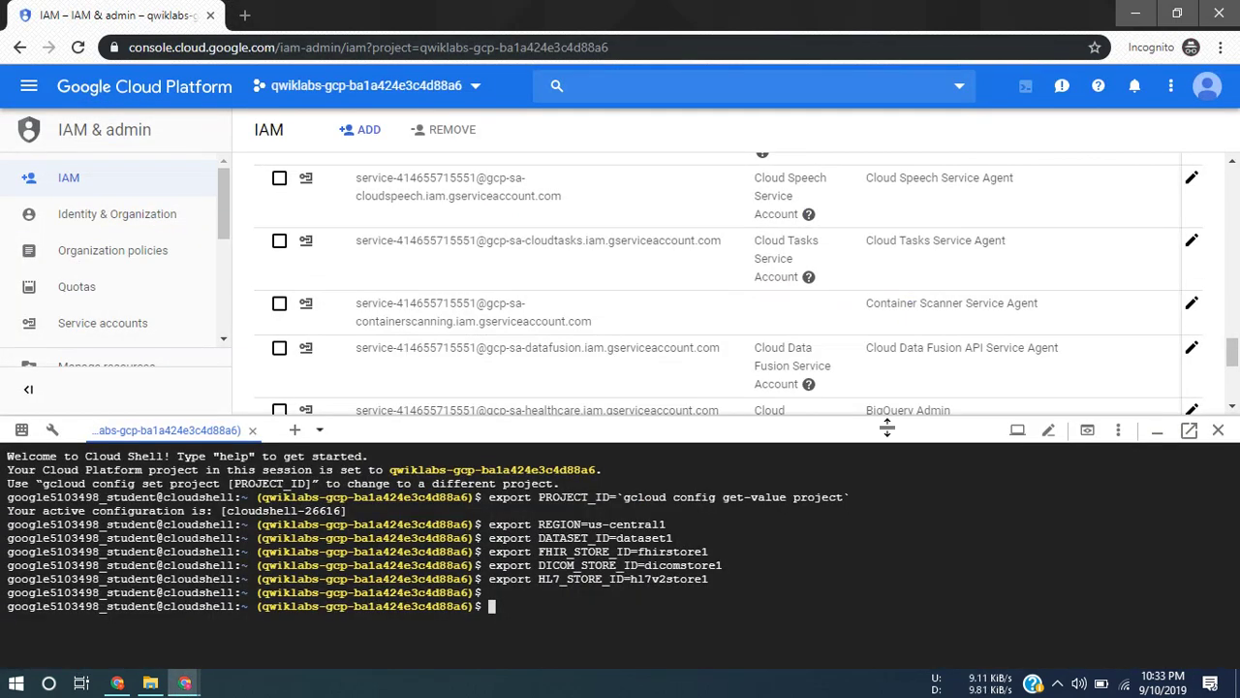
key(ctrl+v)
key(Return)
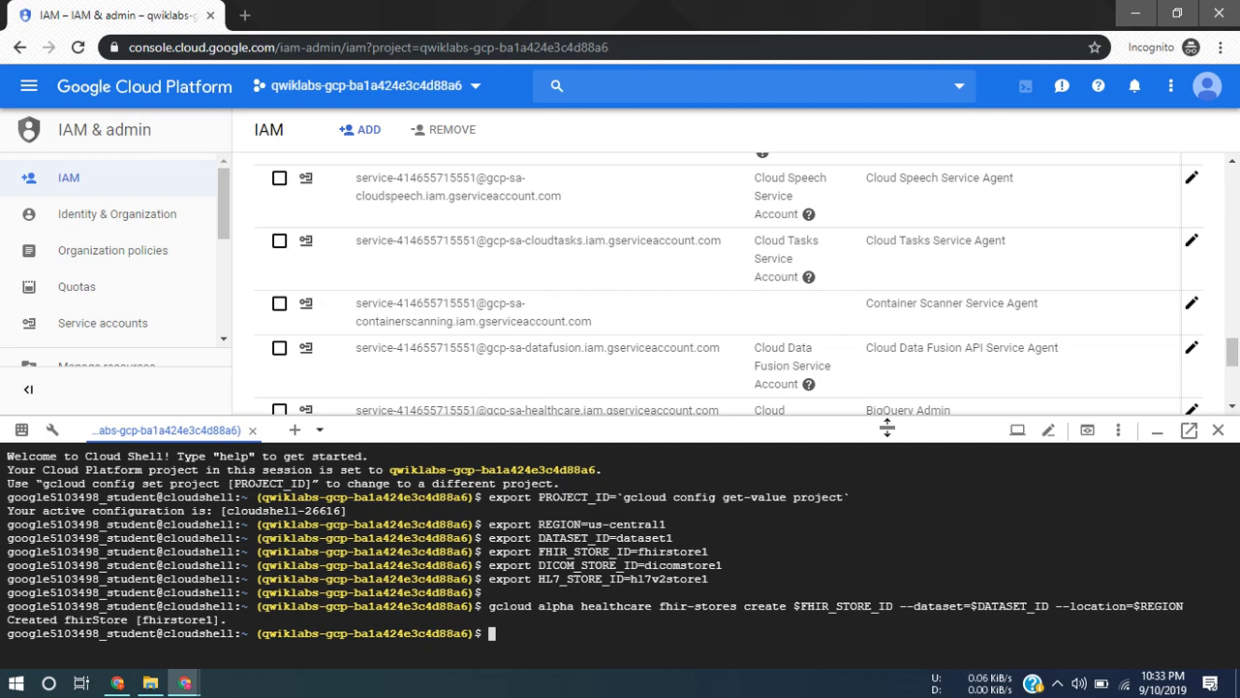
Copy the curl POST command from Qwiklabs and run it in Cloud Shell to create the secondary FHIR store fhirstore2
key(alt+Tab)
scroll(786, 500, down, 3)
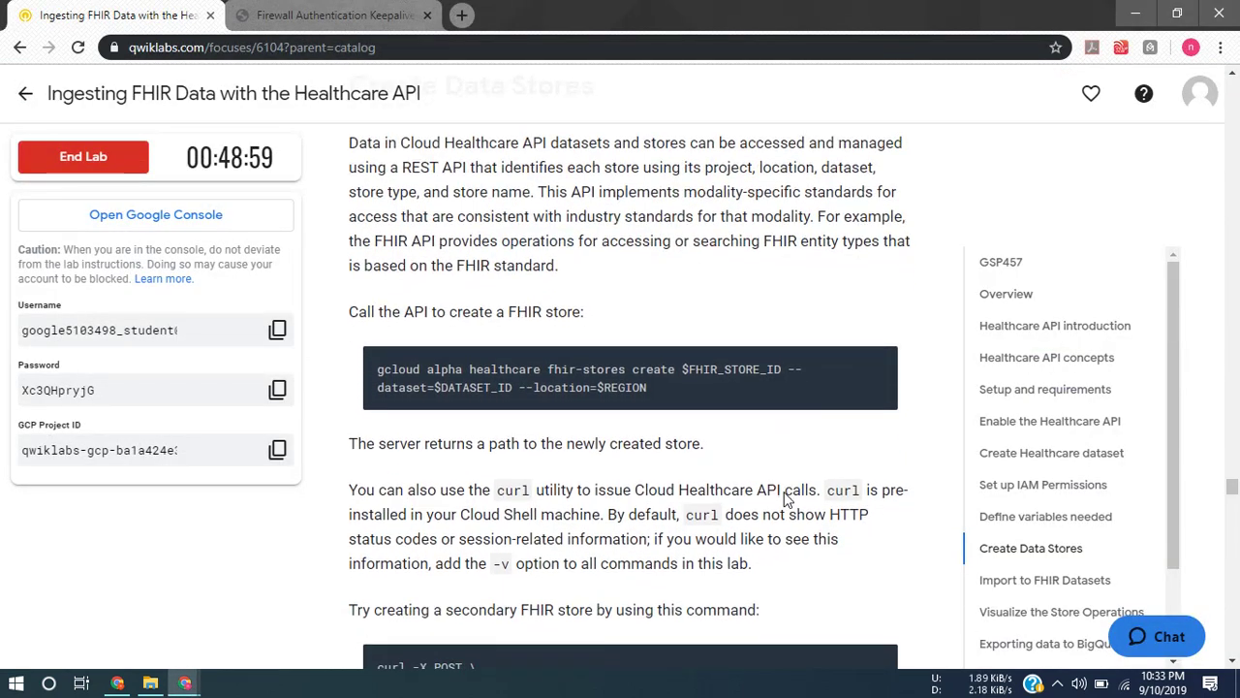
click(882, 494)
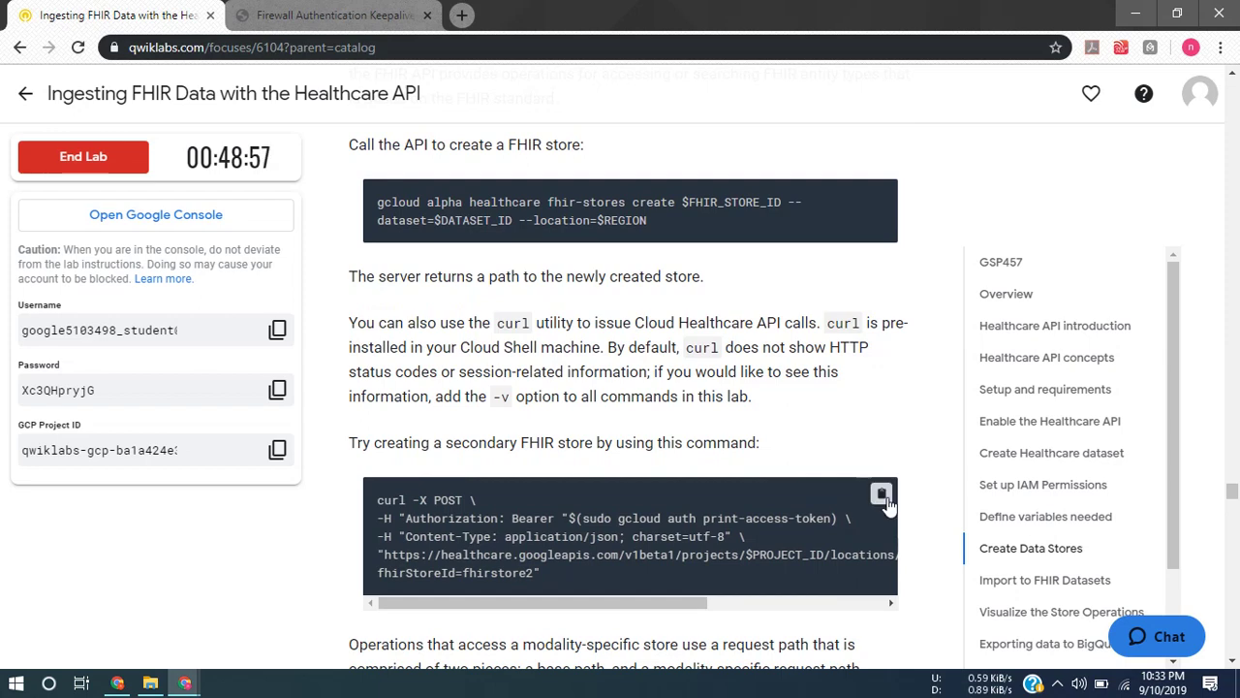
key(alt+Tab)
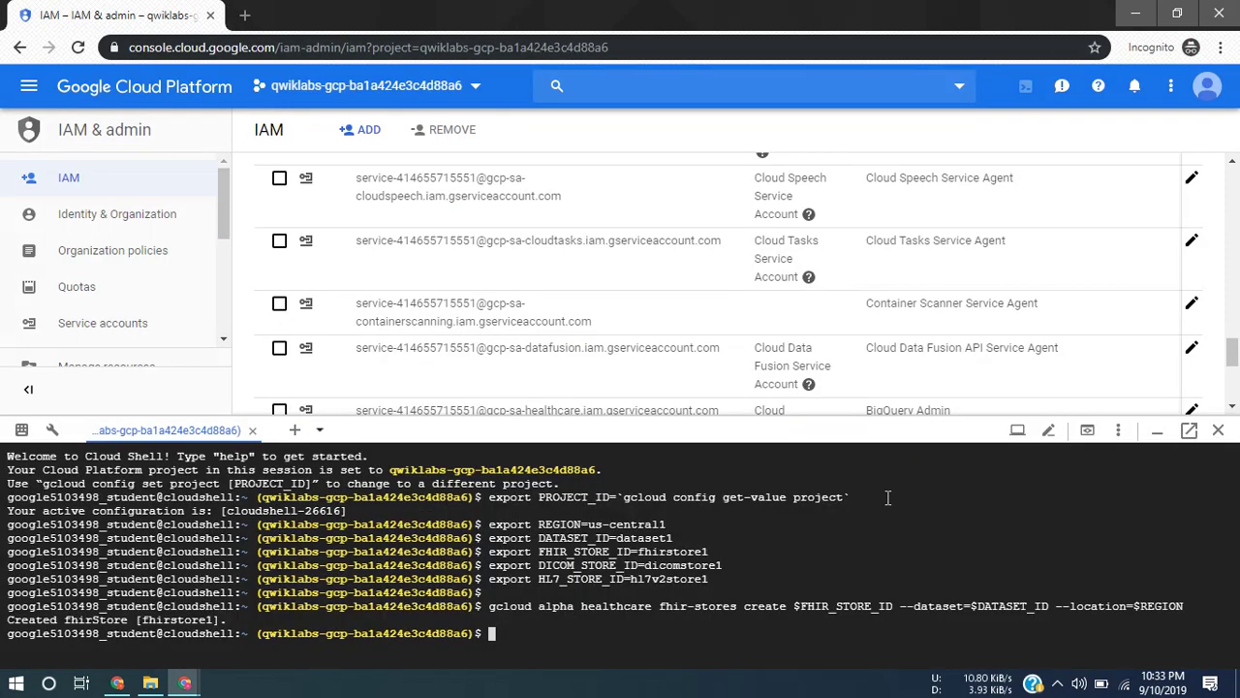
key(ctrl+v)
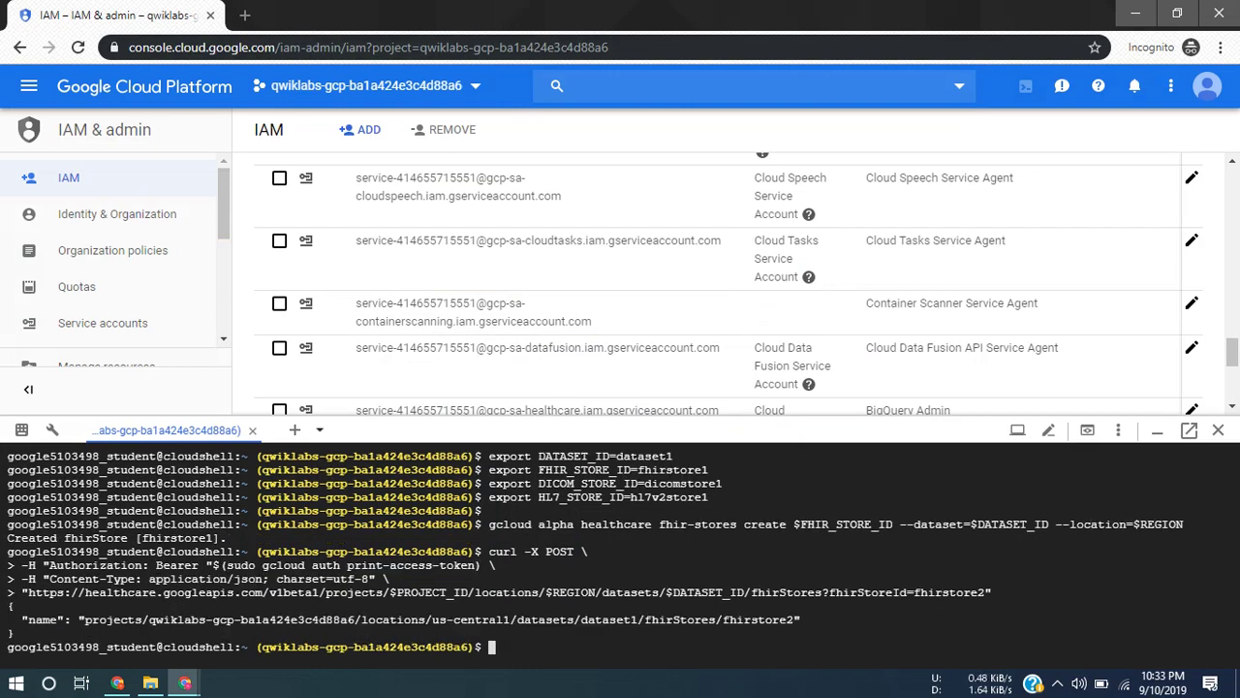
Copy the fhir-stores import command from Qwiklabs and run it in Cloud Shell to load sample data from gs://chc-api-qwiklabs/fhir-import-data/*
key(alt+Tab)
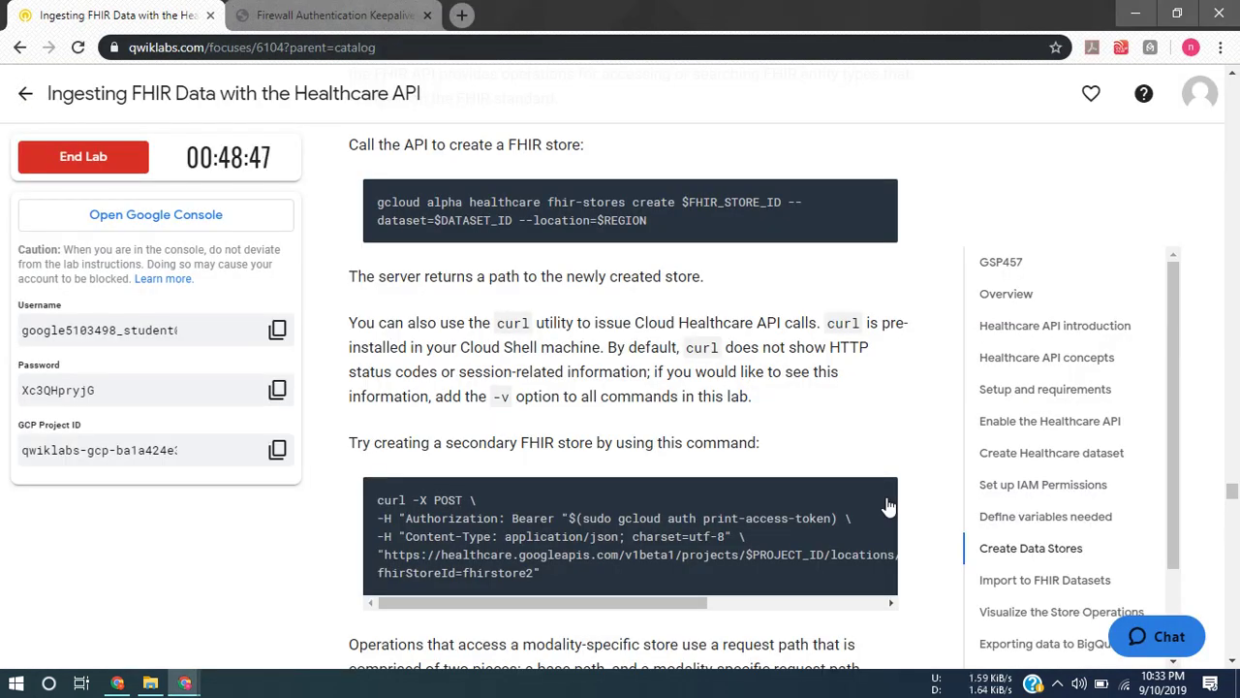
scroll(888, 505, down, 3)
scroll(889, 506, down, 4)
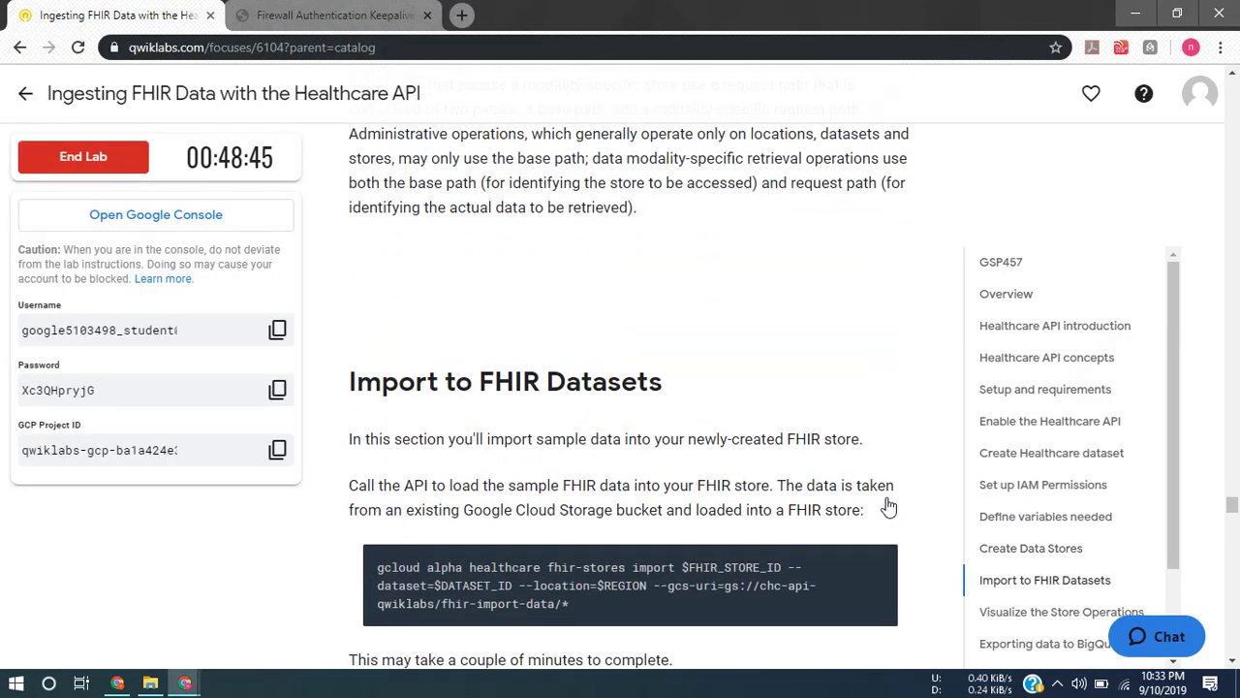
click(880, 487)
key(alt+Tab)
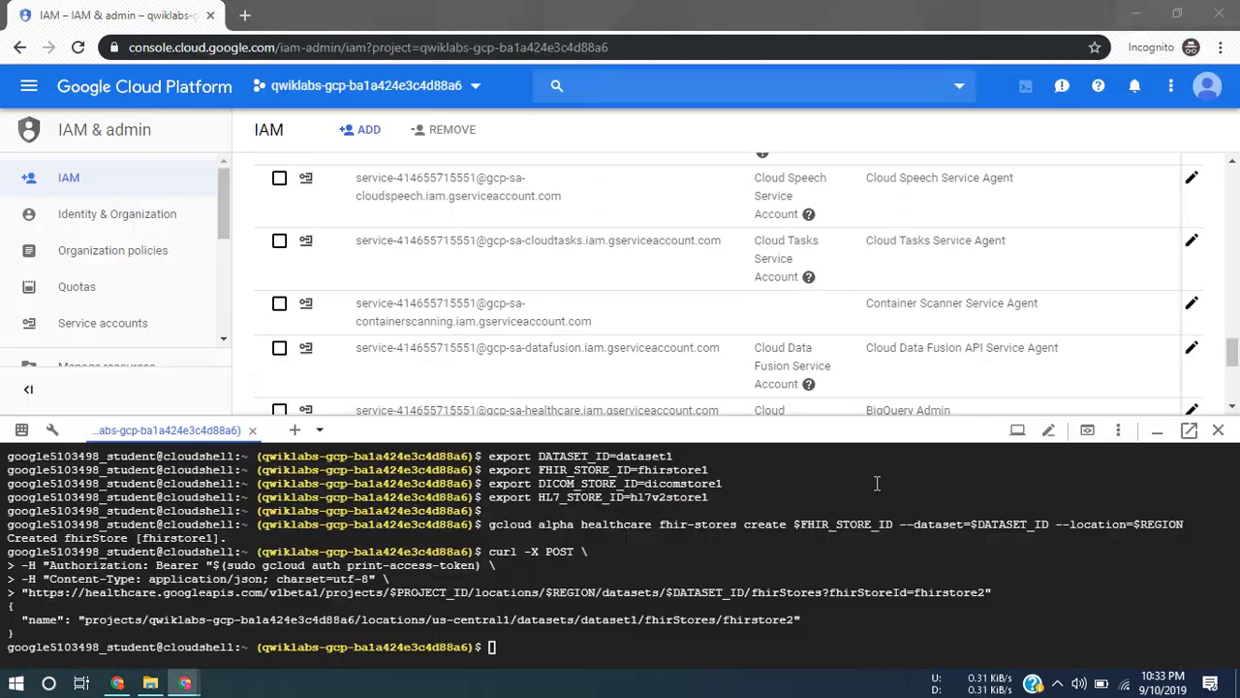
key(ctrl+v)
key(Return)
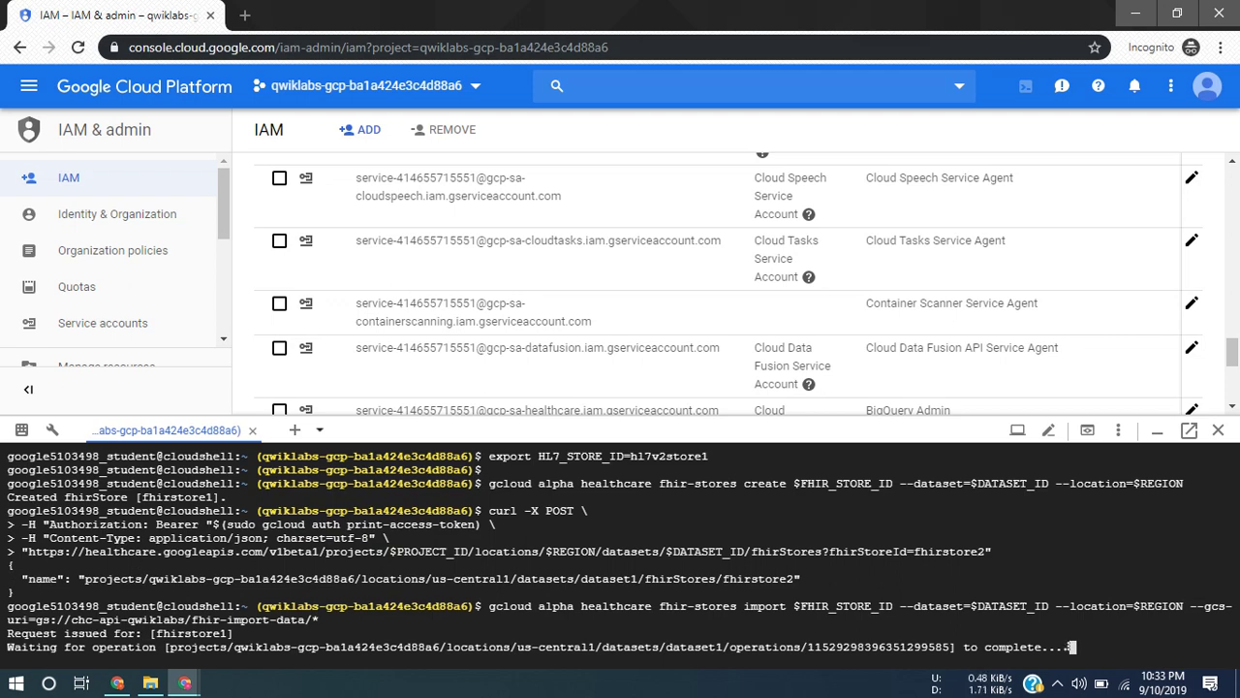
Read the Qwiklabs instructions for tracking the FHIR import operation and check its progress in Cloud Shell
key(alt+Tab)
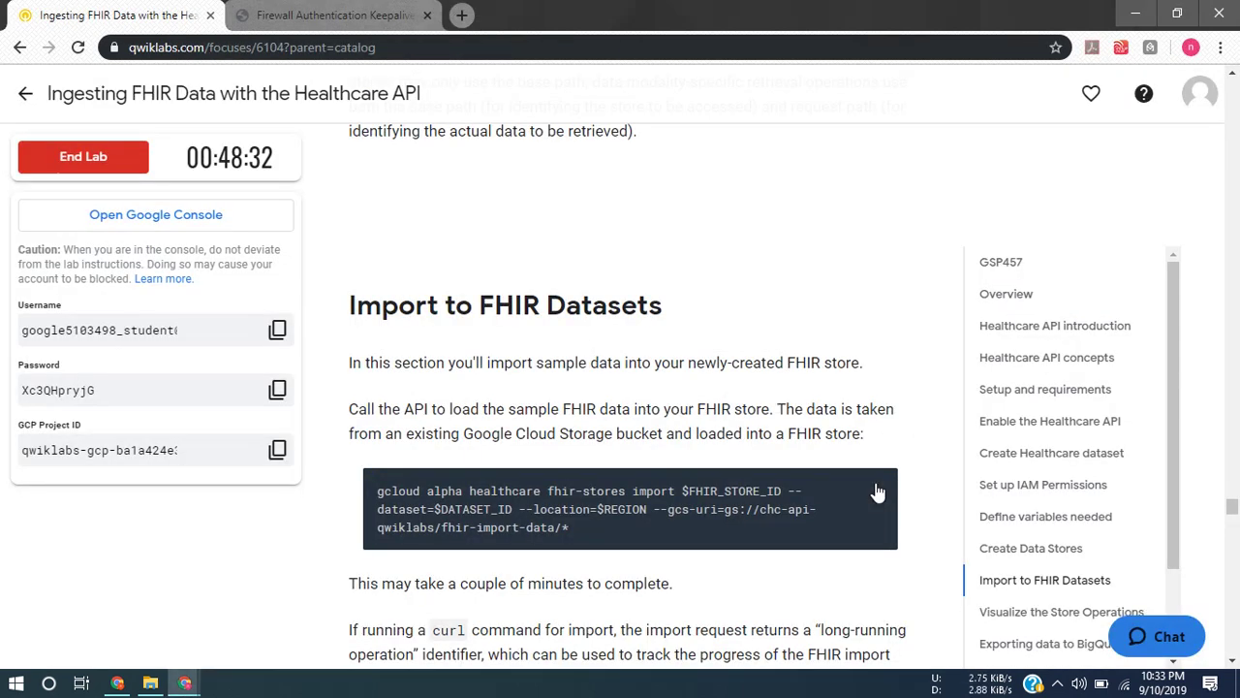
scroll(877, 493, down, 3)
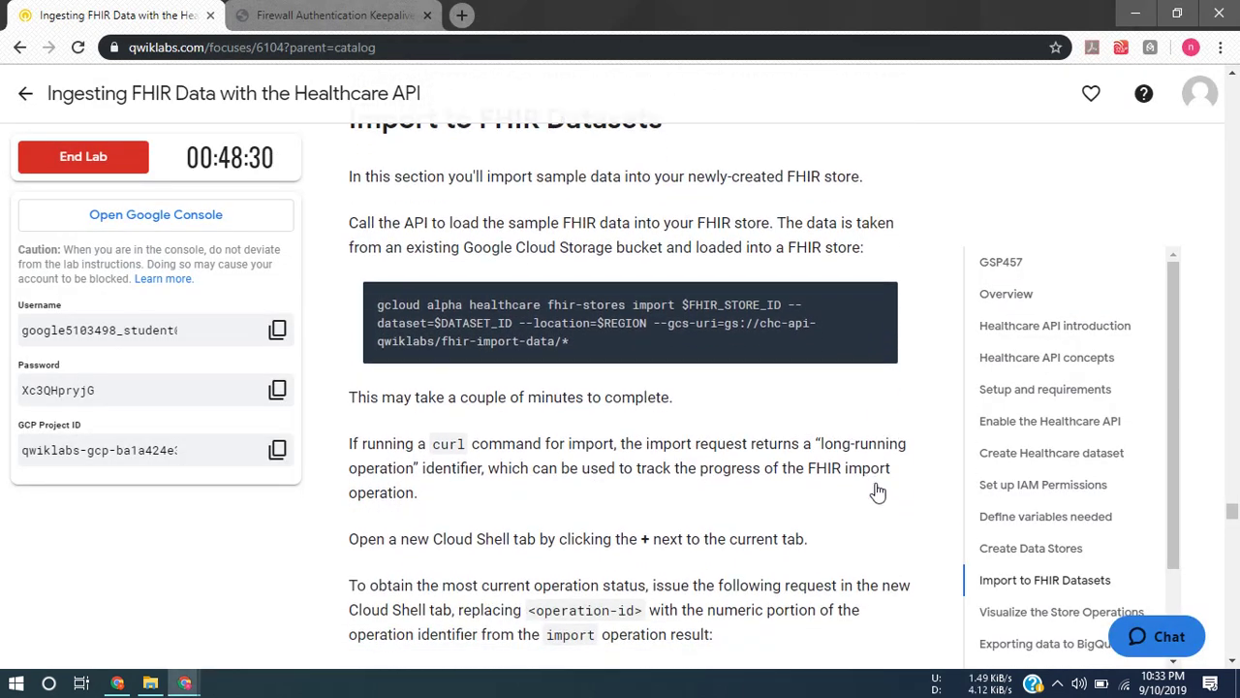
scroll(877, 493, down, 2)
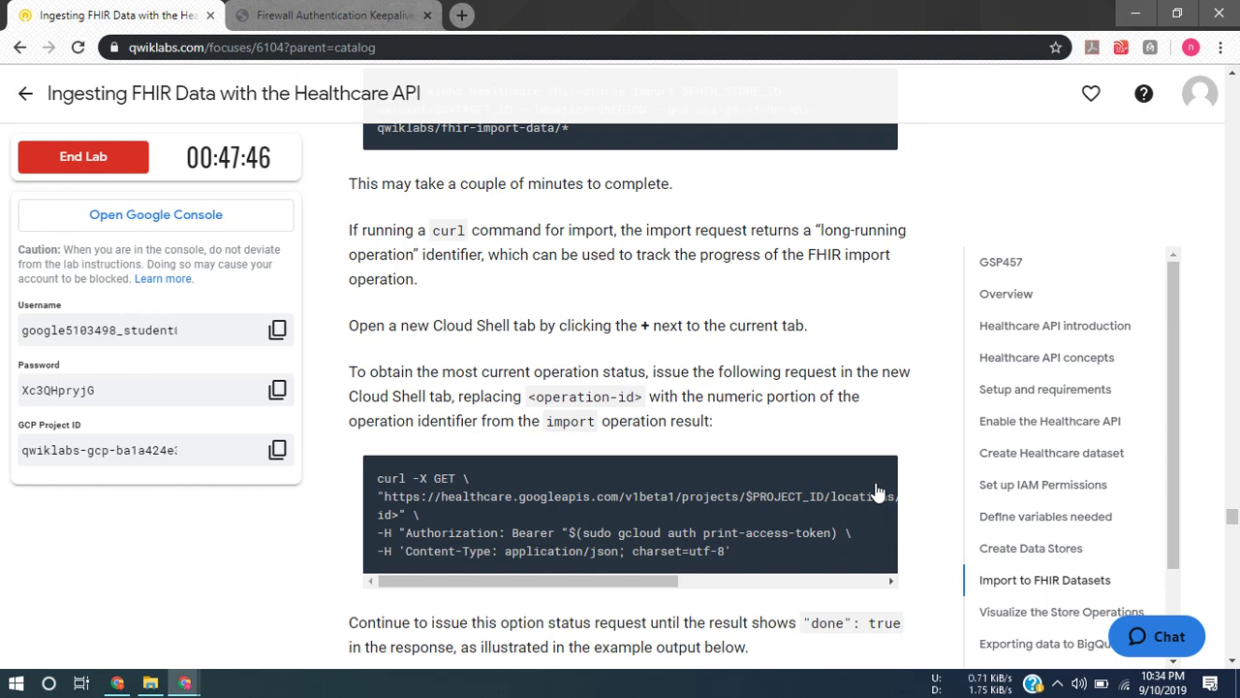
key(alt+Tab)
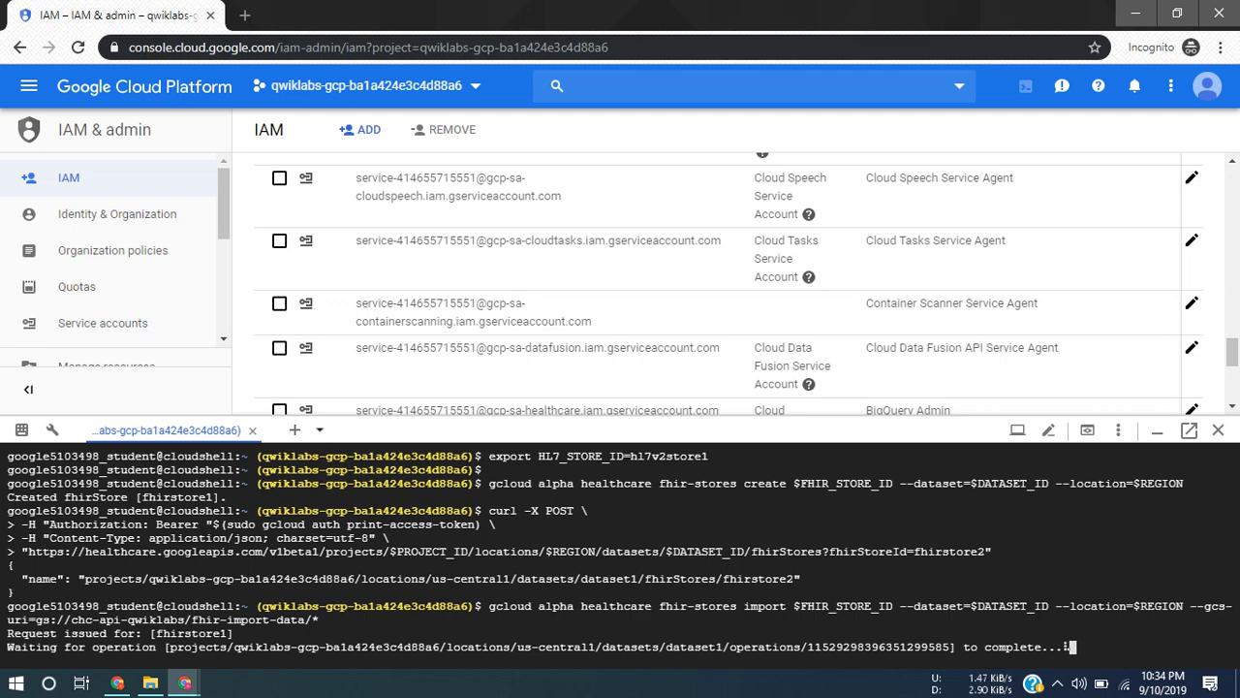
Review the Create Data Stores and Import to FHIR Datasets sections in Qwiklabs, up to the curl GET operation status request
key(alt+Tab)
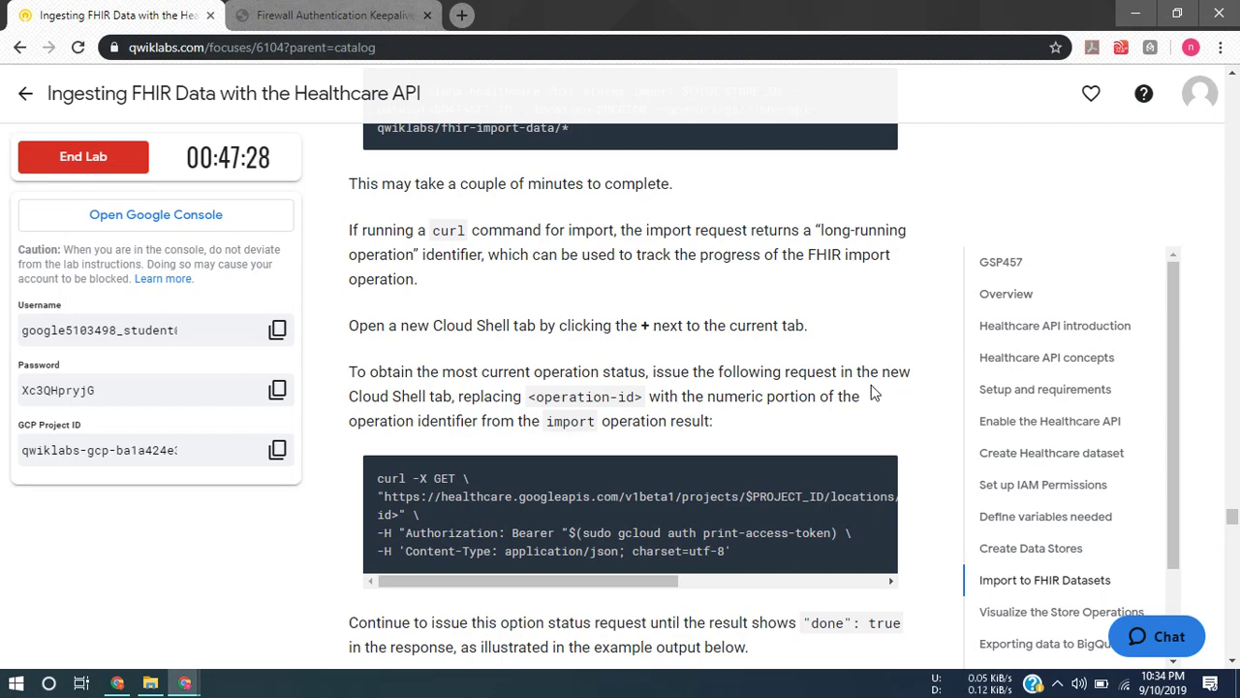
scroll(871, 392, up, 5)
scroll(871, 384, up, 4)
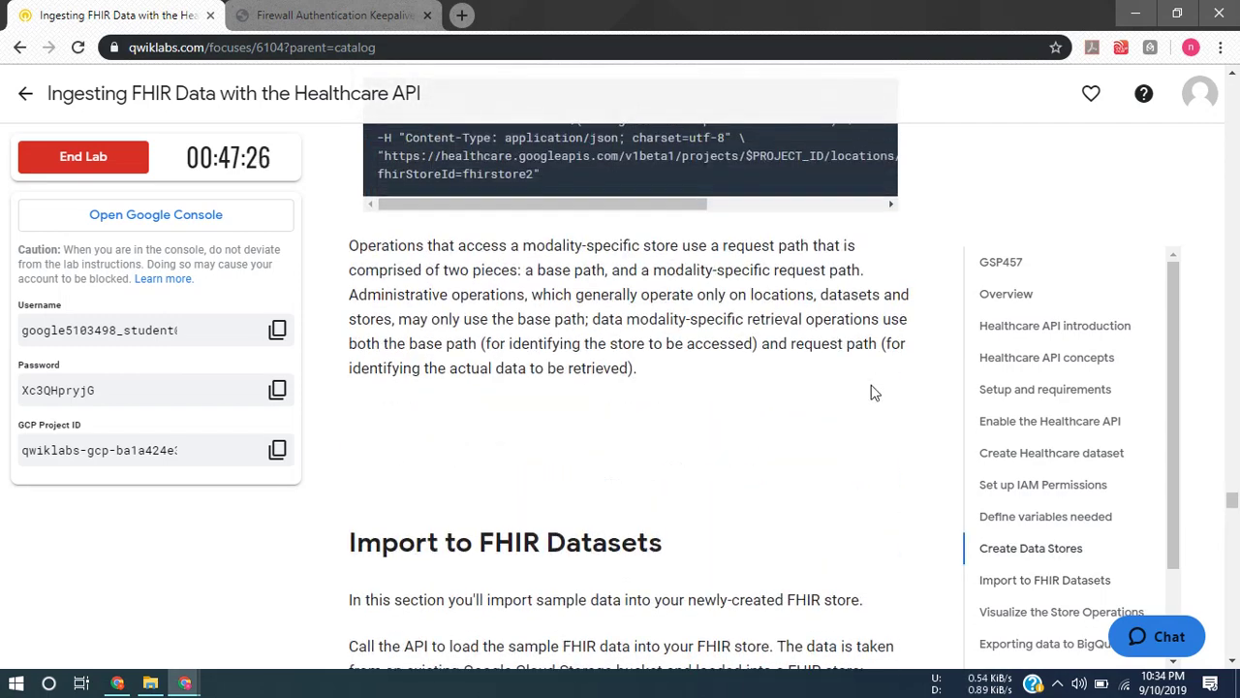
scroll(873, 387, down, 6)
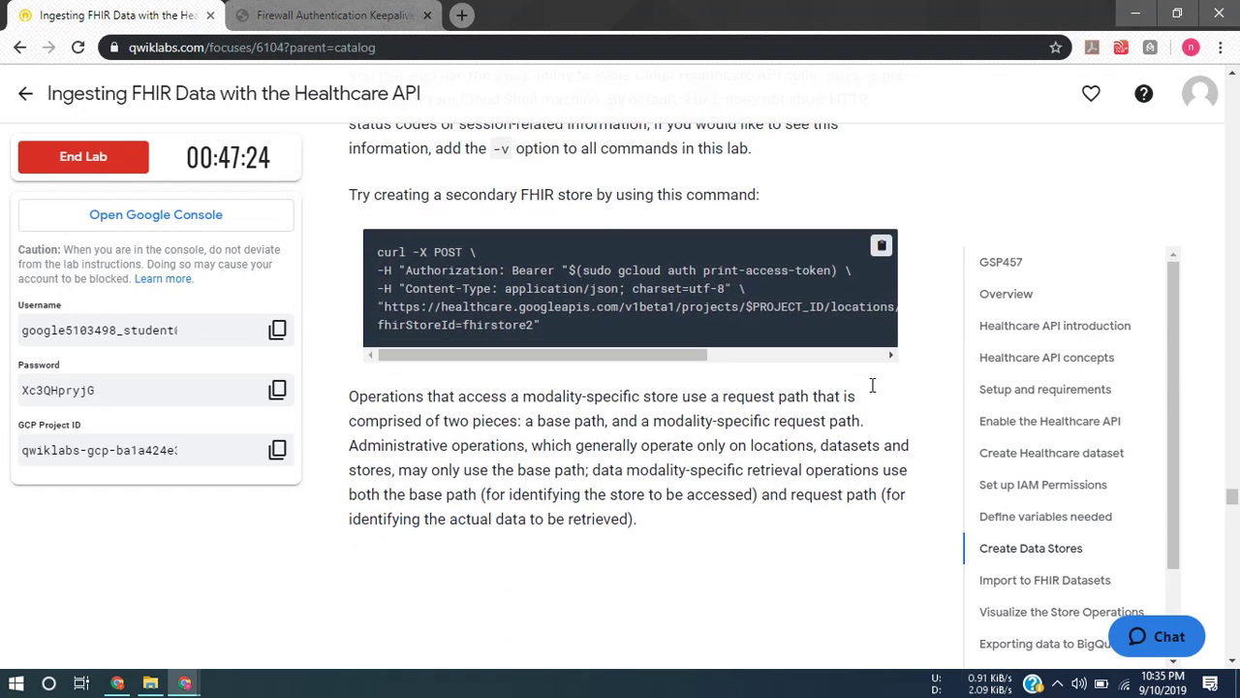
scroll(871, 392, down, 3)
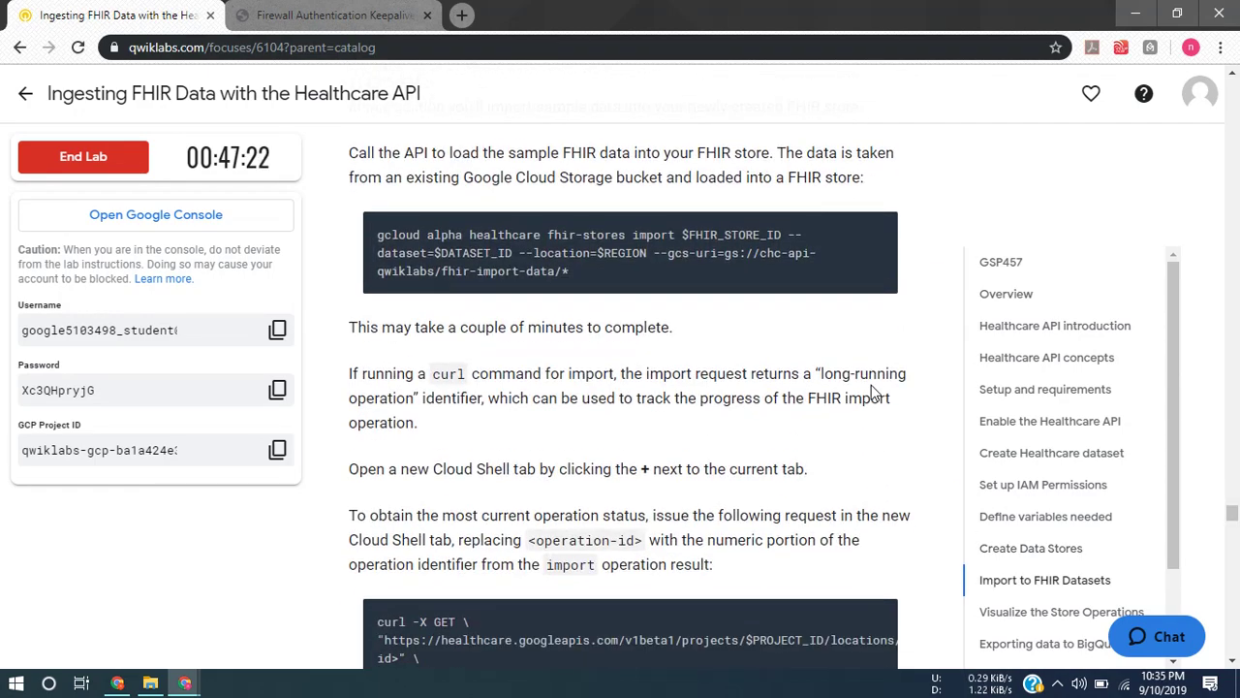
scroll(871, 393, up, 7)
scroll(871, 393, up, 7)
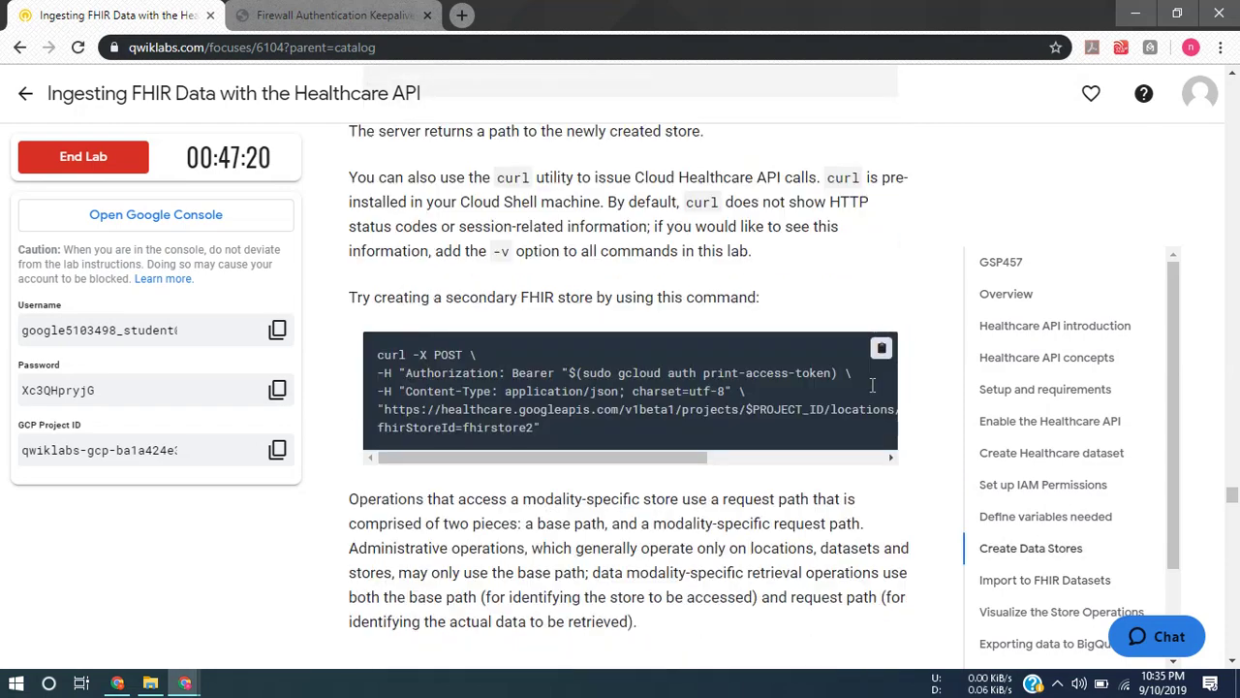
scroll(873, 393, up, 1)
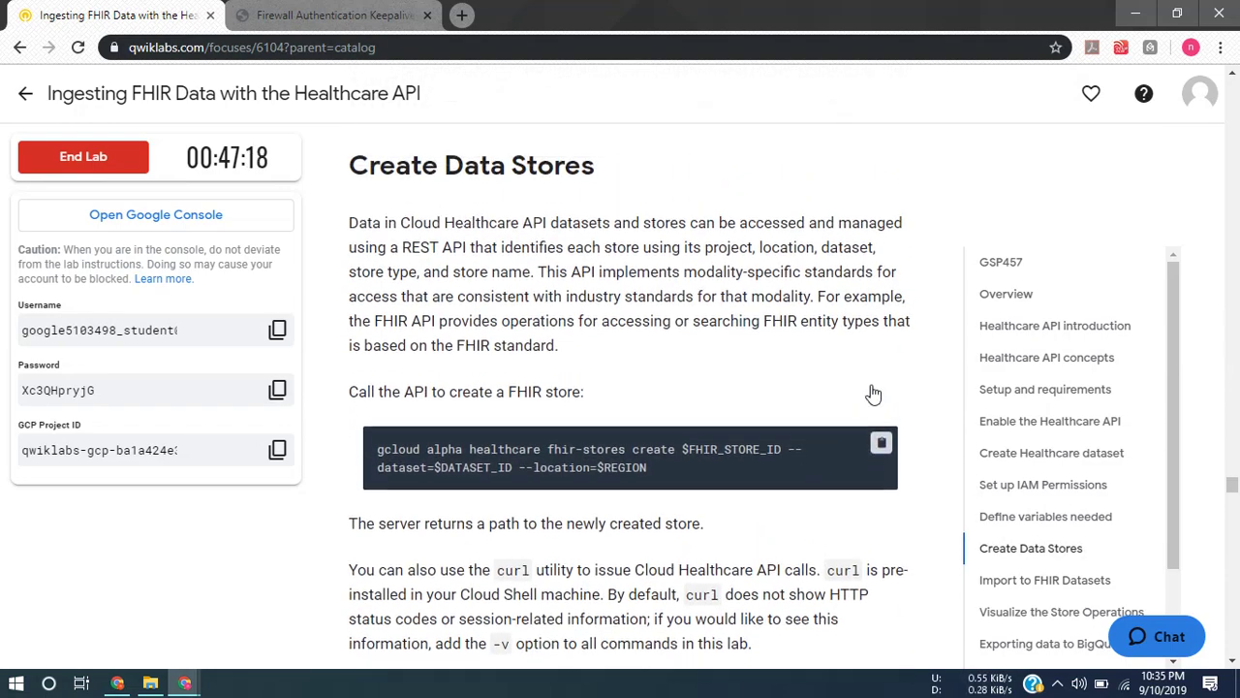
scroll(873, 393, down, 1)
scroll(872, 384, down, 5)
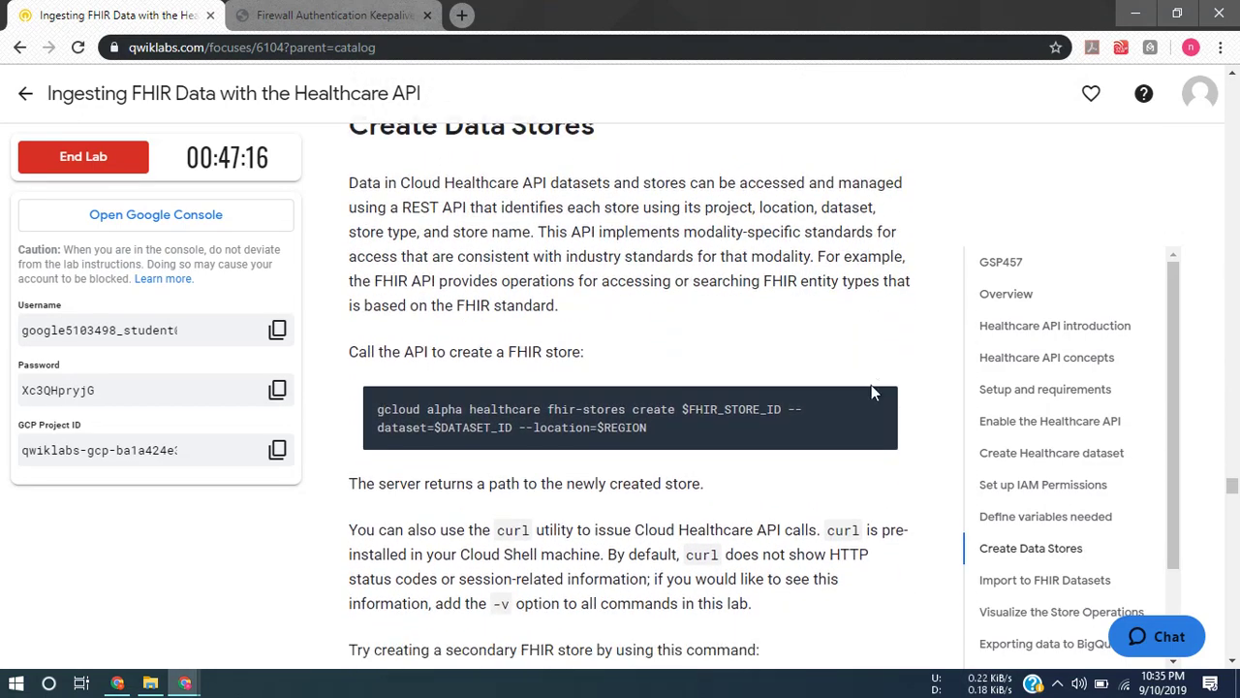
scroll(871, 392, down, 4)
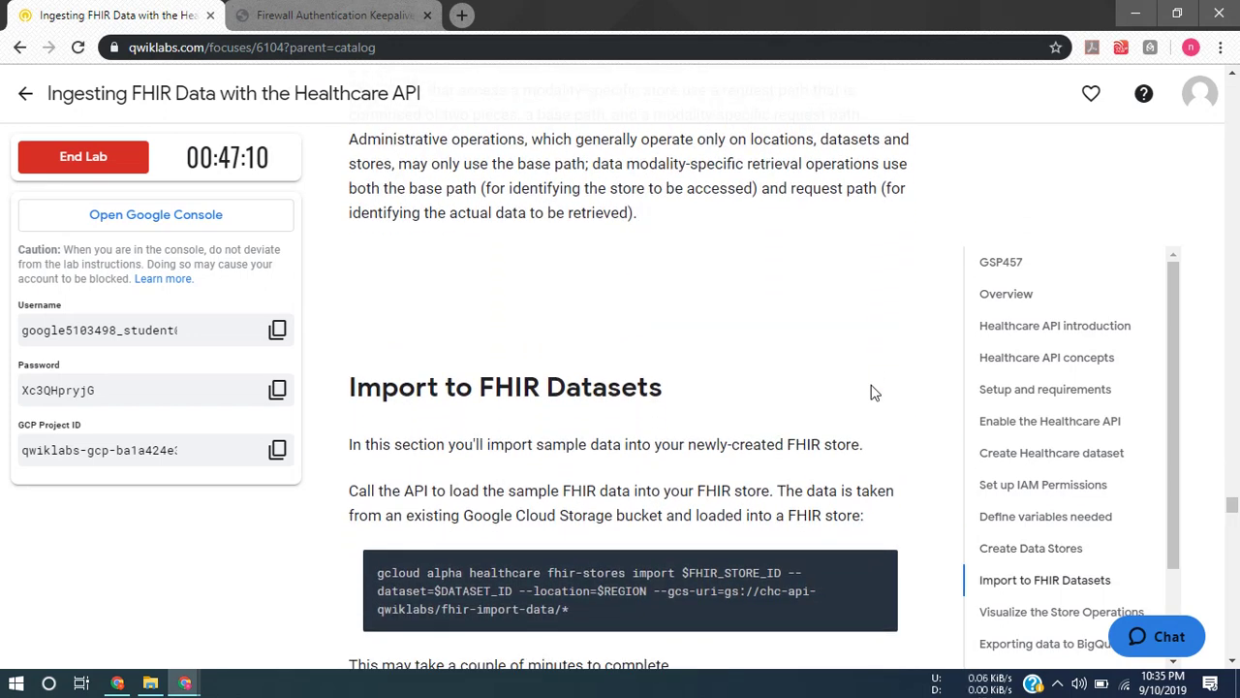
scroll(872, 392, down, 3)
scroll(871, 392, down, 1)
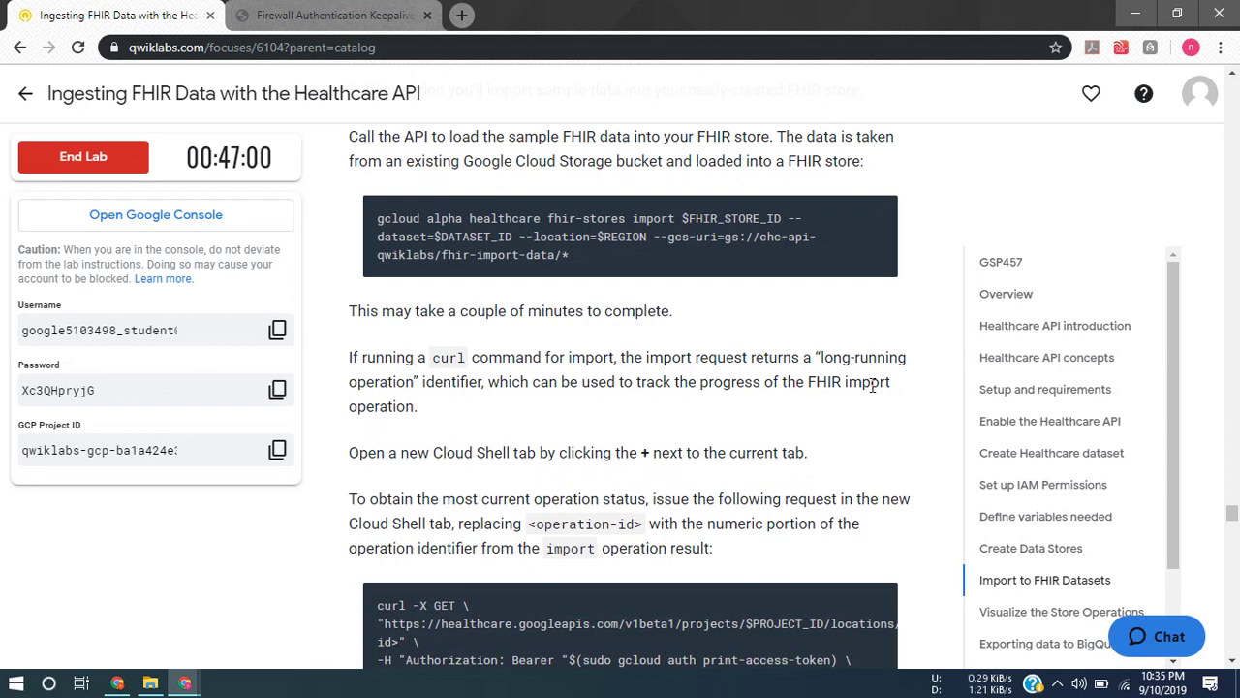
scroll(872, 385, down, 2)
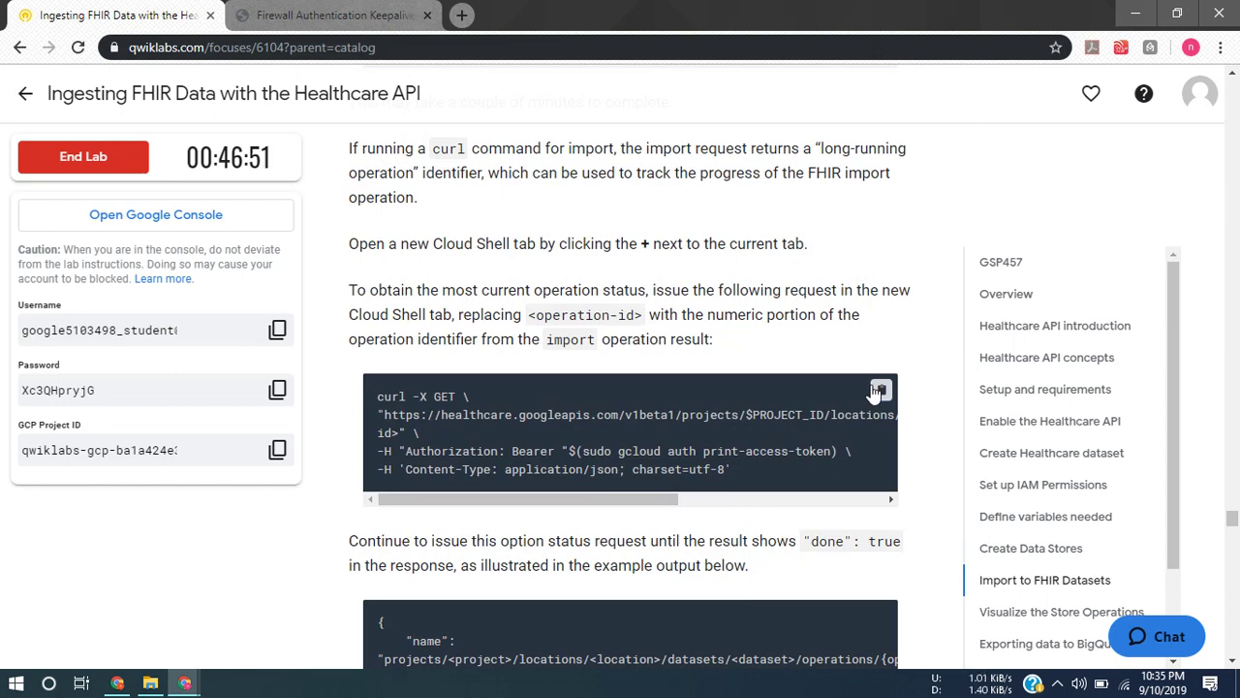
Read ahead in Qwiklabs through the example import output, Visualize the Store Operations and Exporting data to BigQuery sections
scroll(877, 393, down, 3)
scroll(890, 409, down, 6)
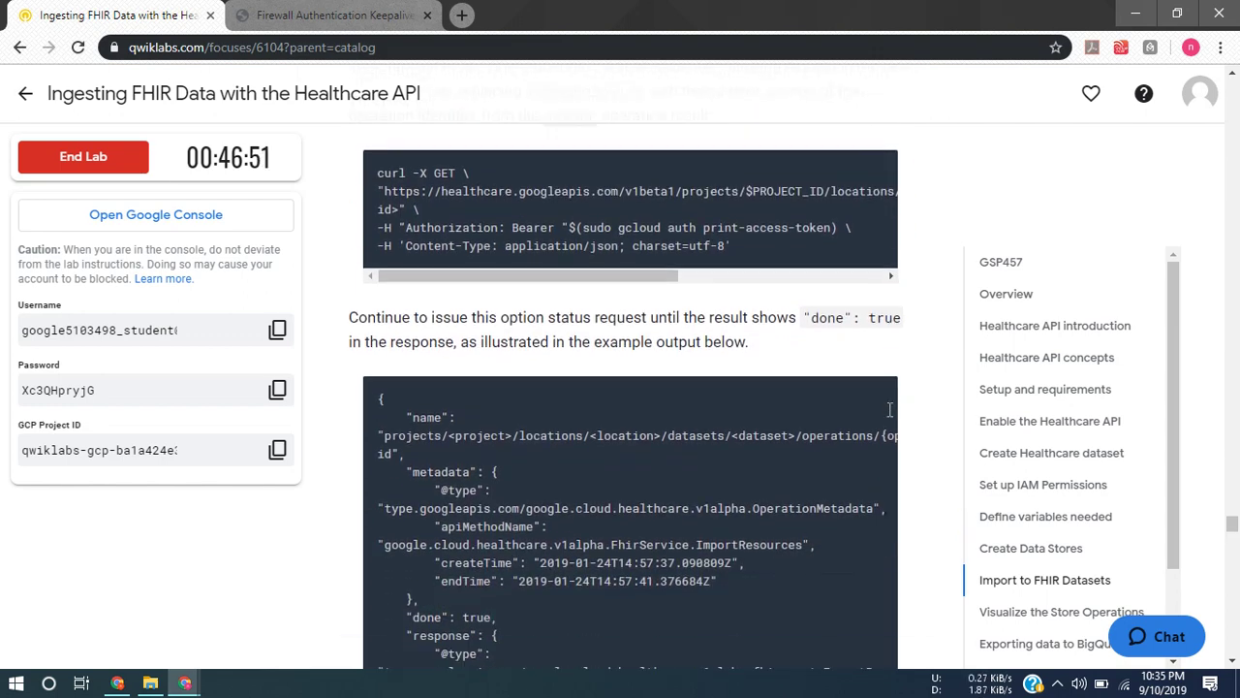
scroll(890, 409, down, 6)
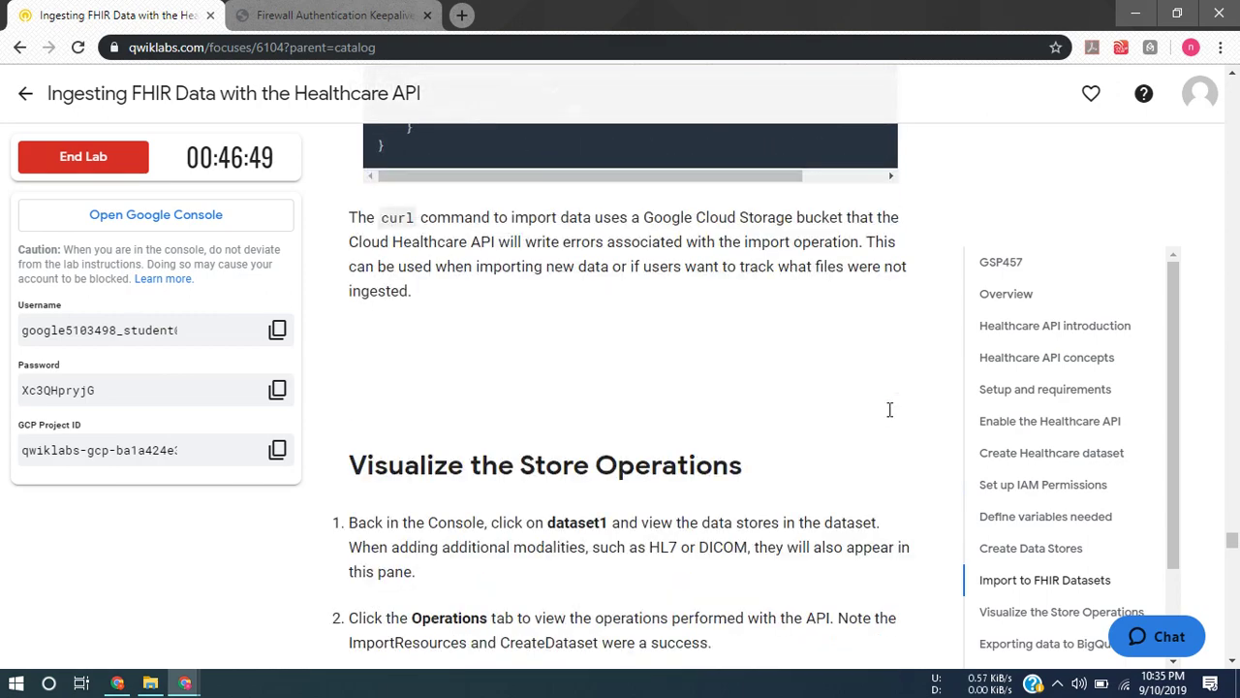
scroll(892, 417, down, 5)
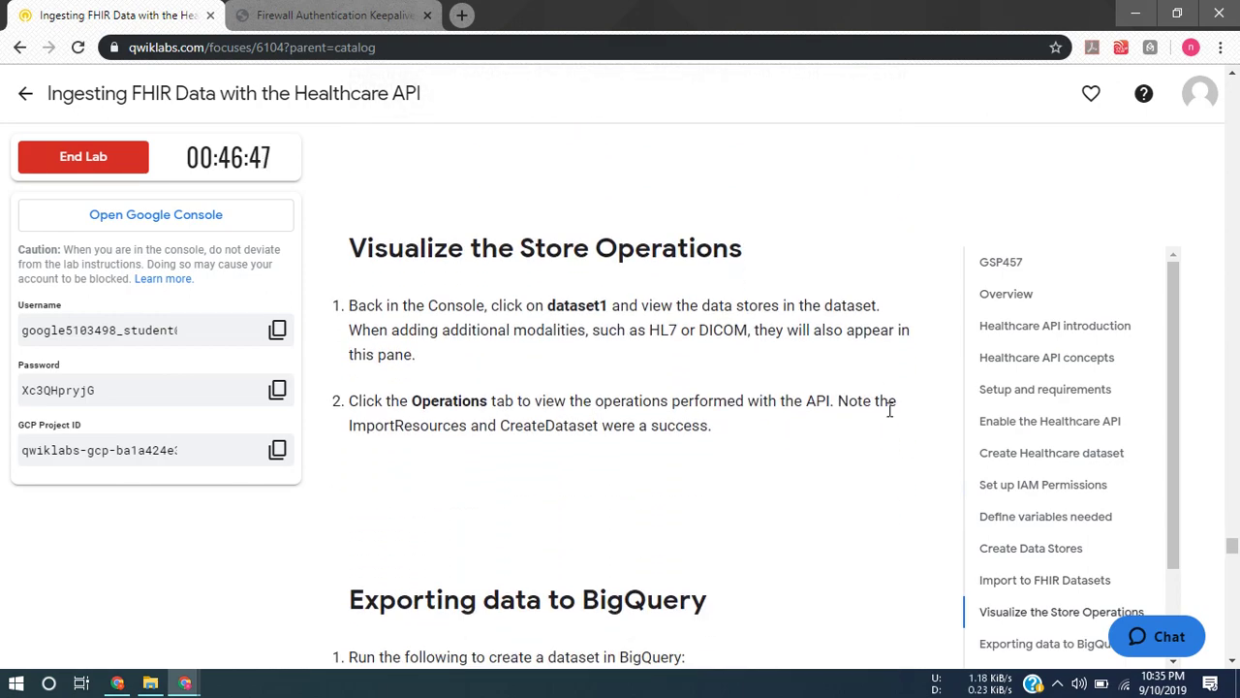
scroll(890, 416, down, 4)
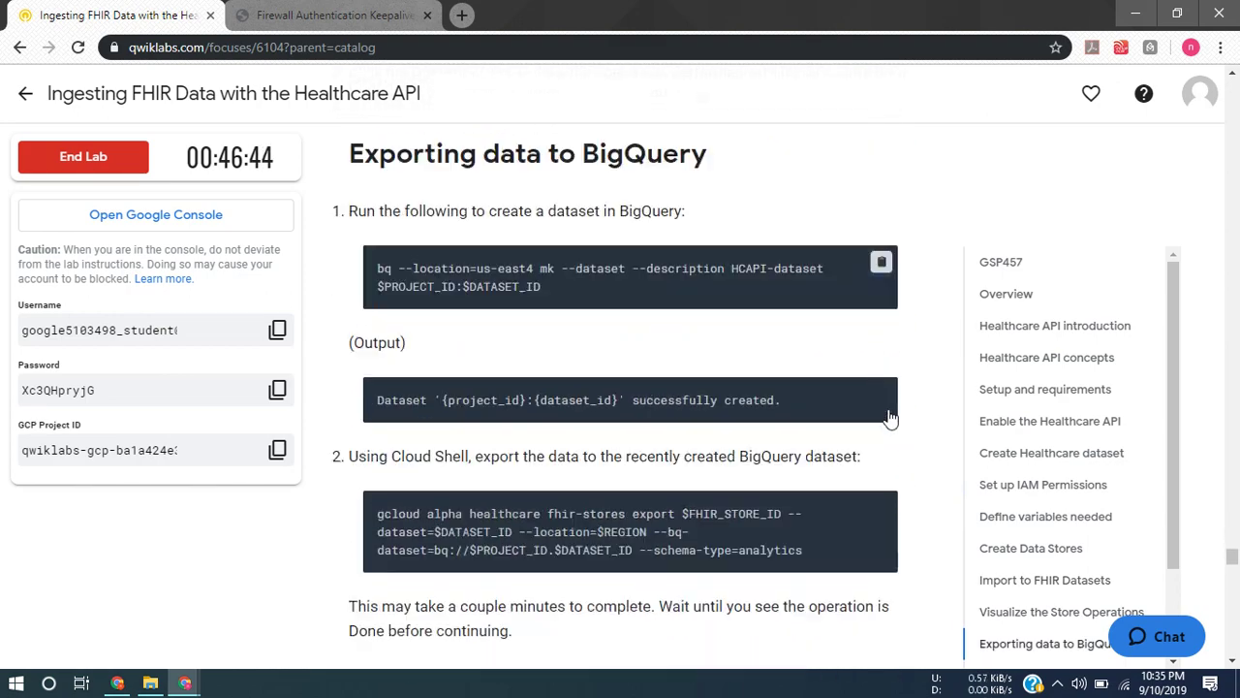
key(alt+Tab)
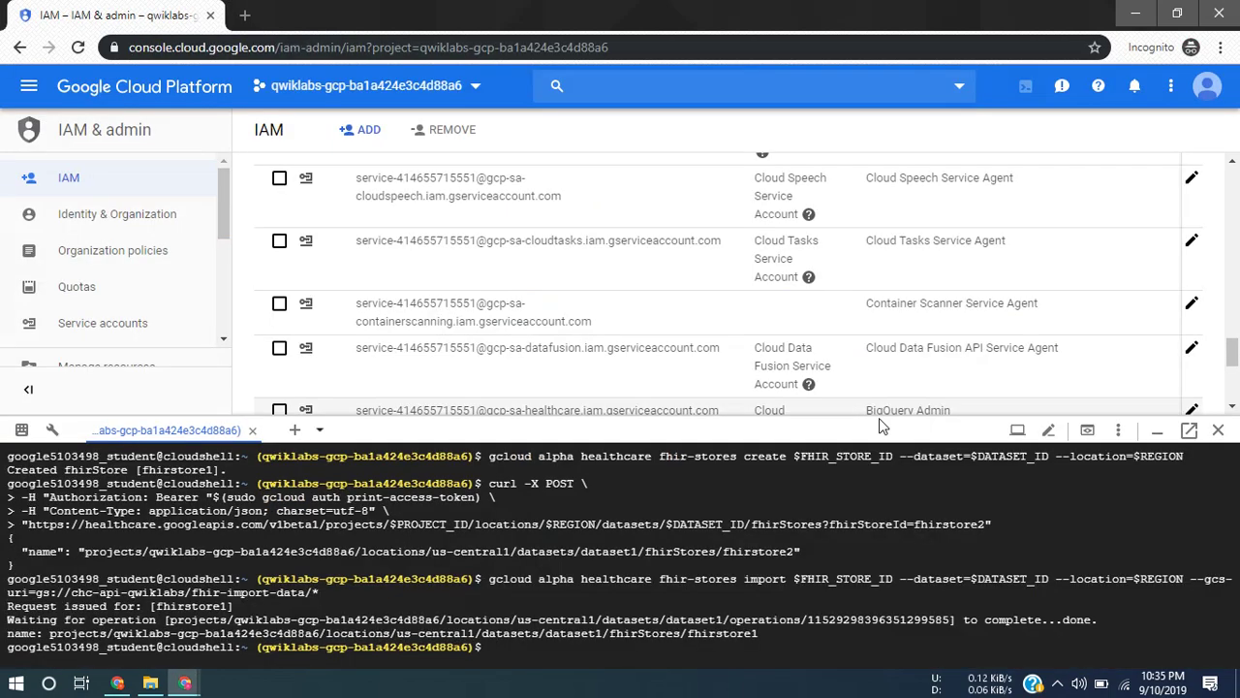
key(alt+Tab)
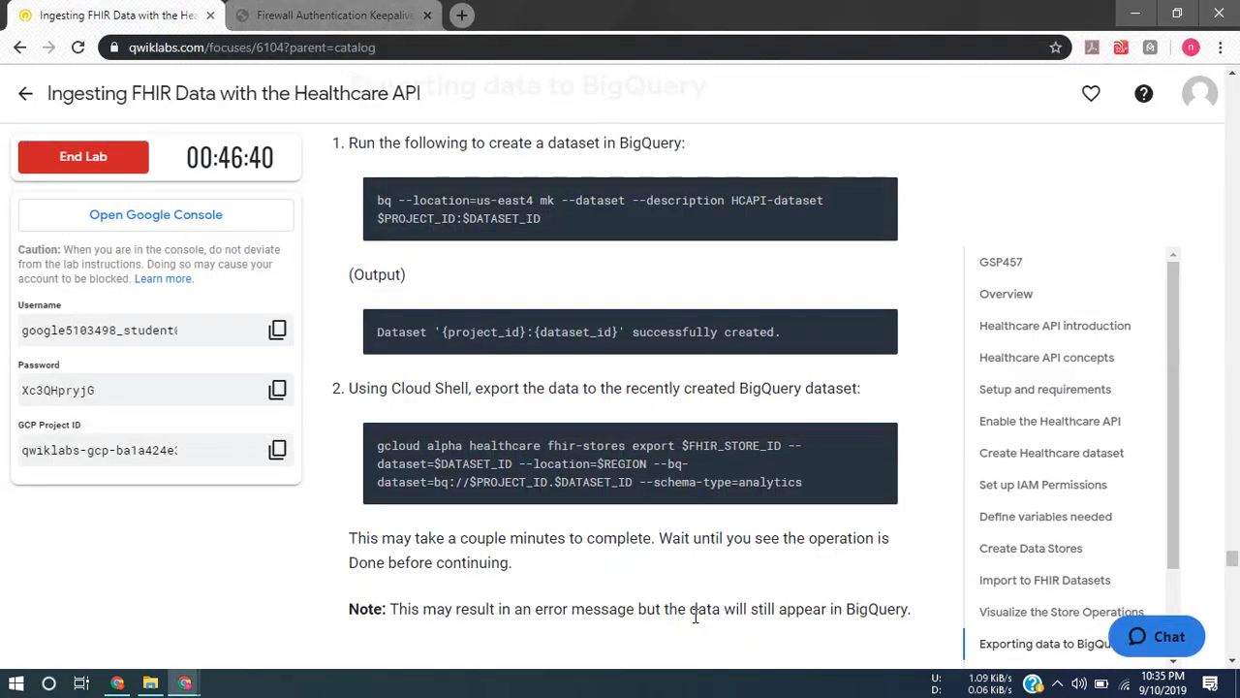
Reread the Qwiklabs instructions for Create Data Stores and Import to FHIR Datasets, including the curl and gcloud commands
scroll(767, 406, up, 9)
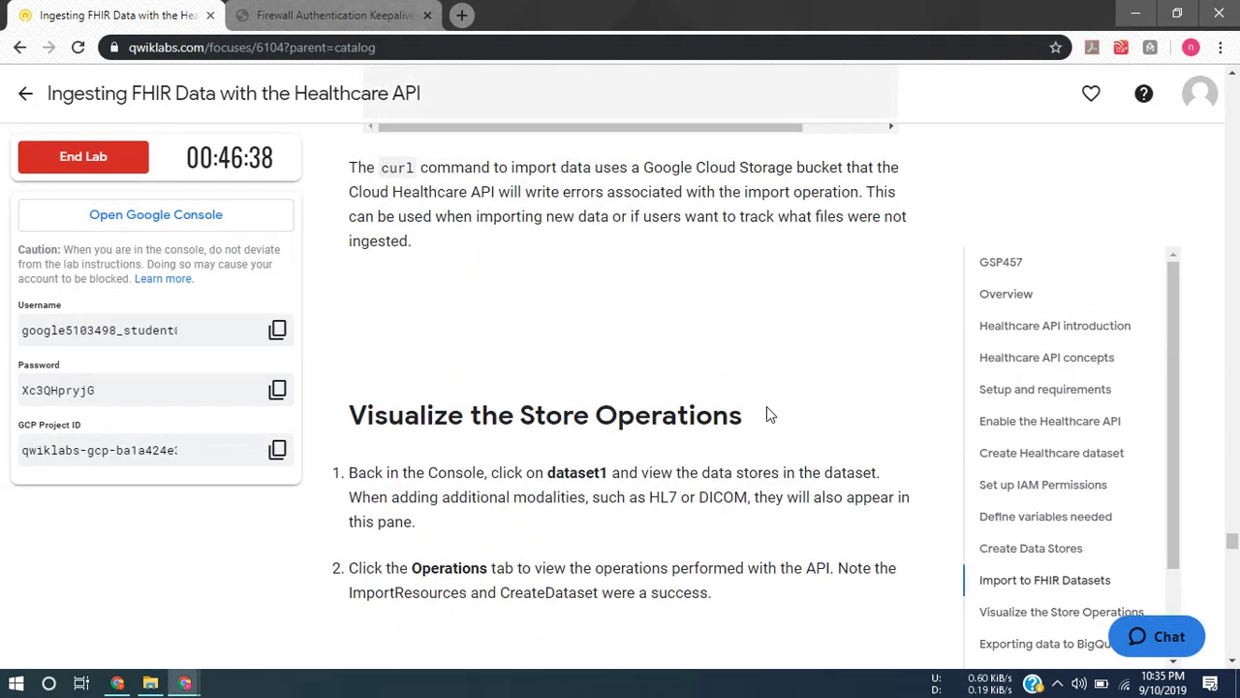
scroll(768, 407, up, 8)
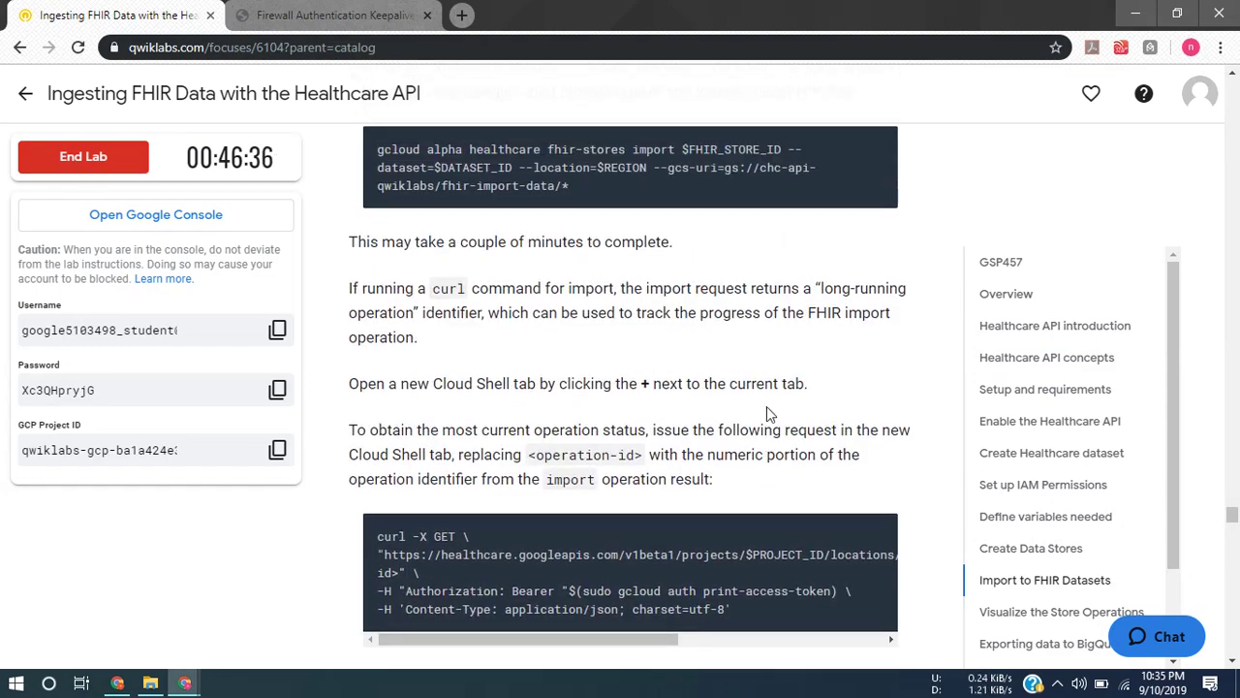
scroll(767, 407, up, 1)
scroll(768, 407, down, 1)
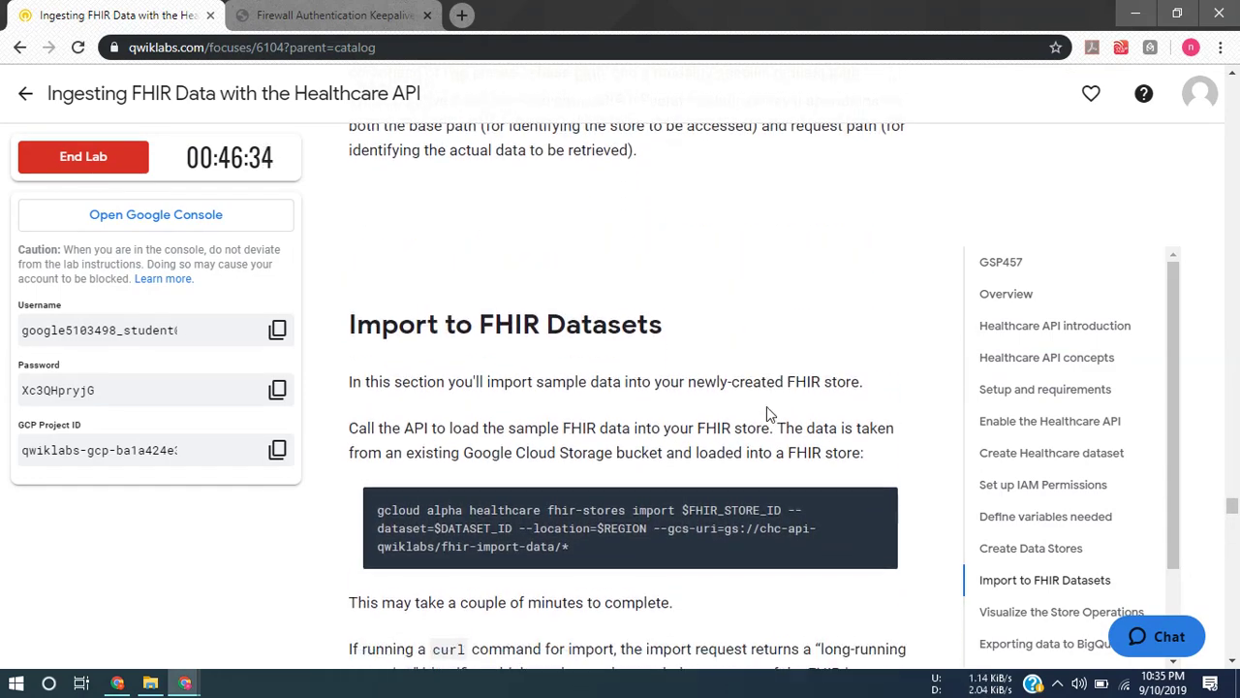
scroll(767, 407, up, 5)
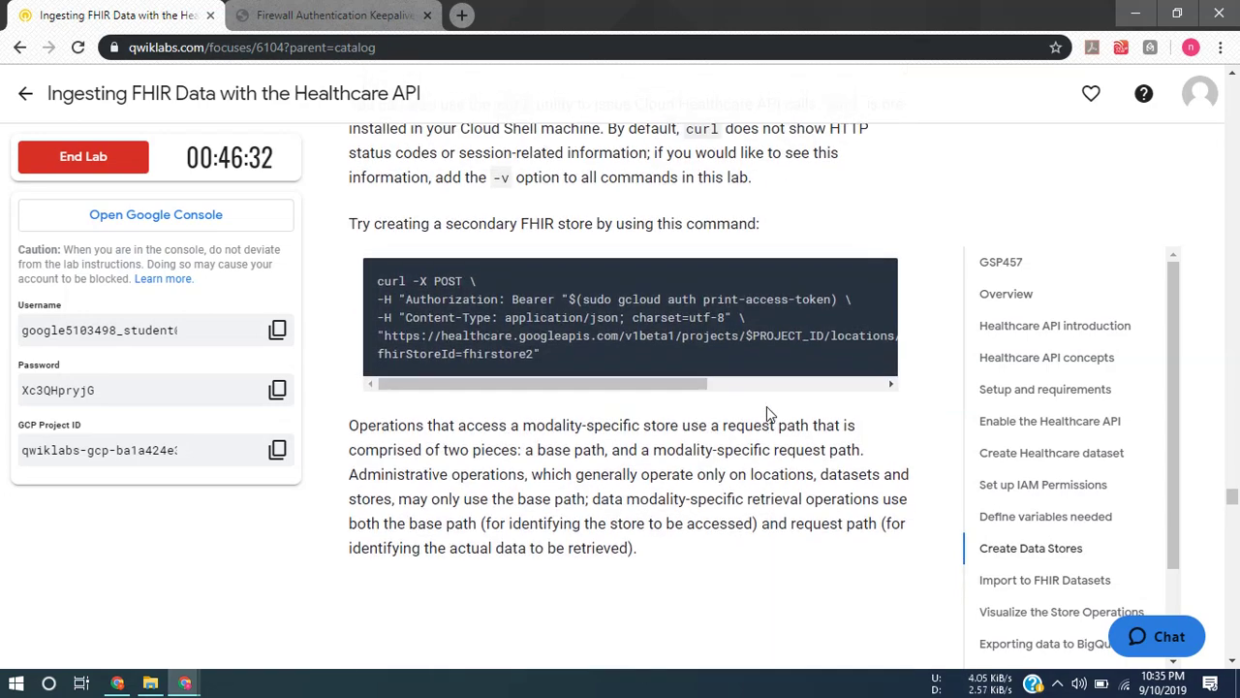
scroll(766, 412, up, 3)
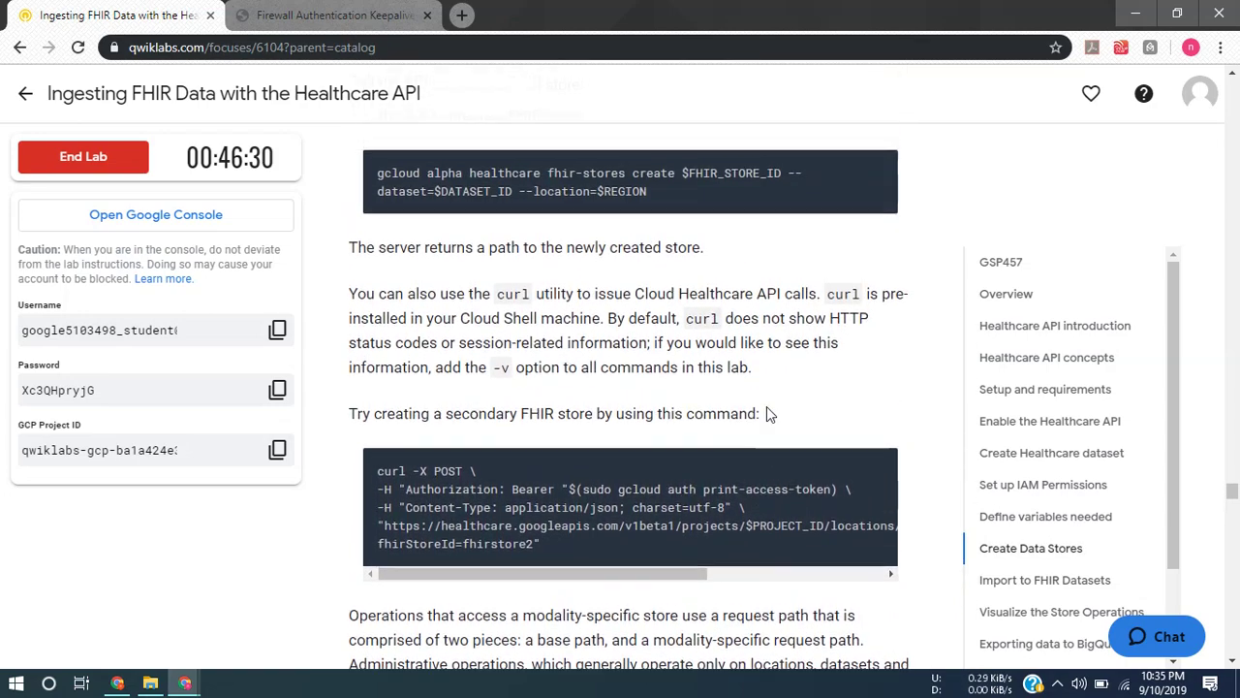
scroll(767, 406, down, 1)
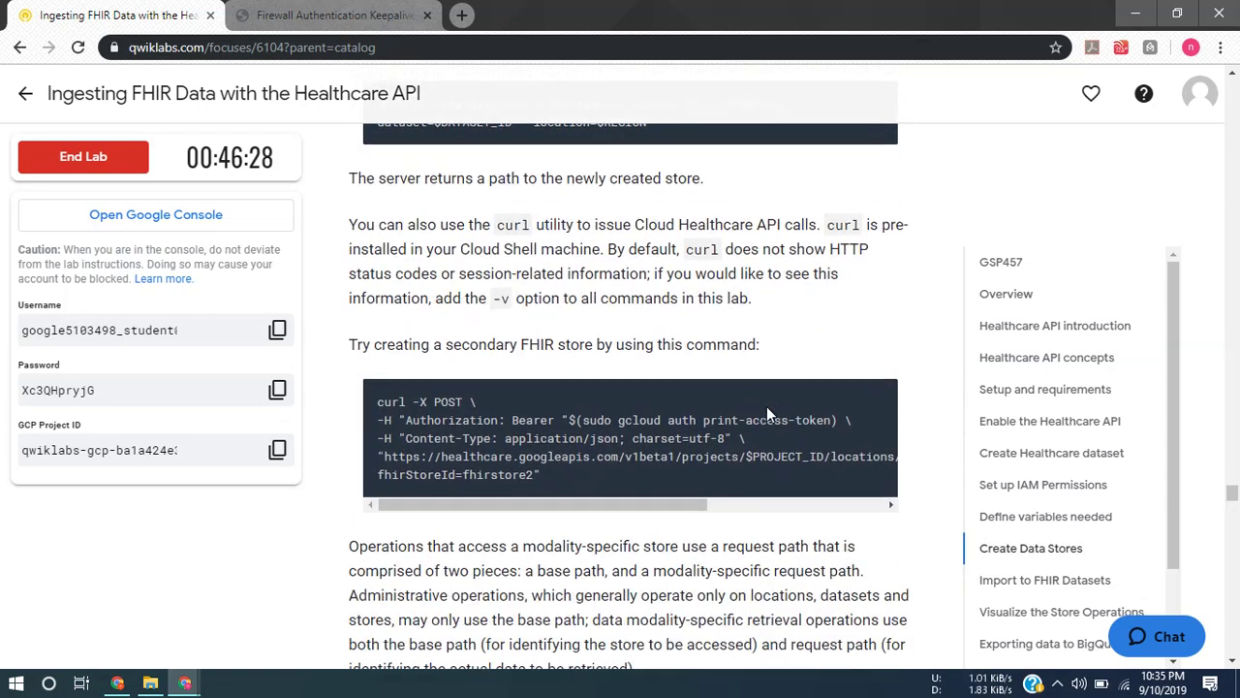
scroll(766, 406, up, 2)
scroll(766, 406, up, 3)
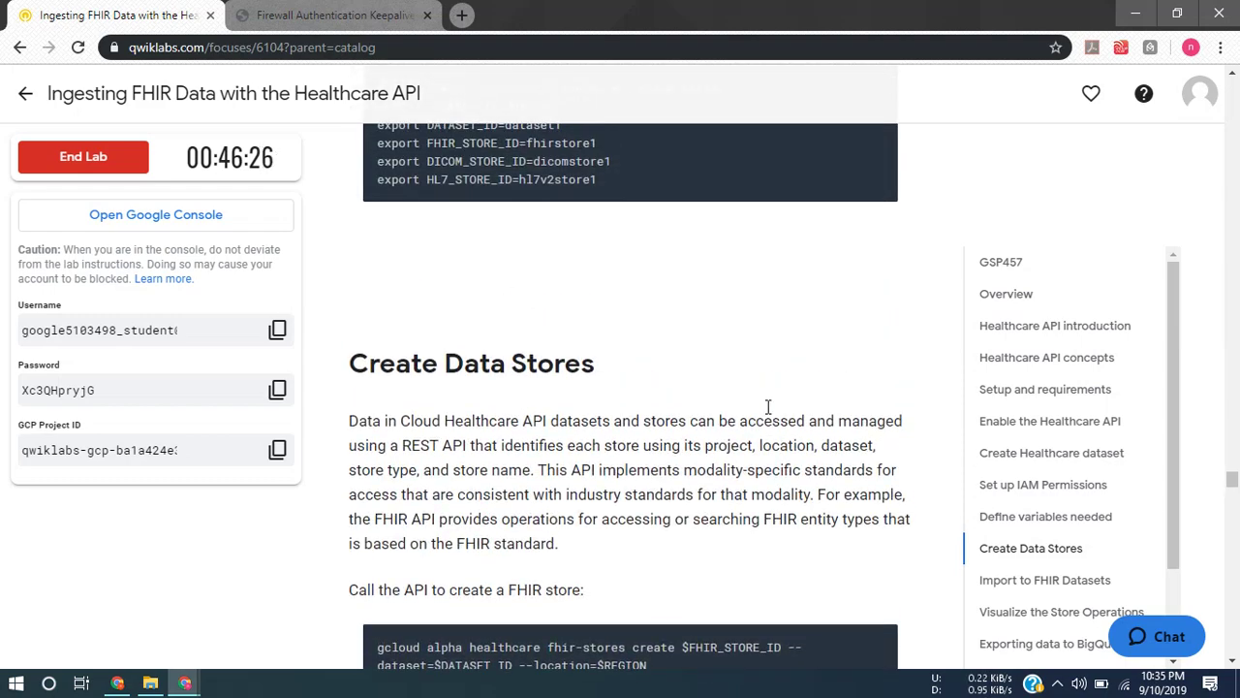
scroll(766, 406, down, 5)
scroll(768, 407, down, 5)
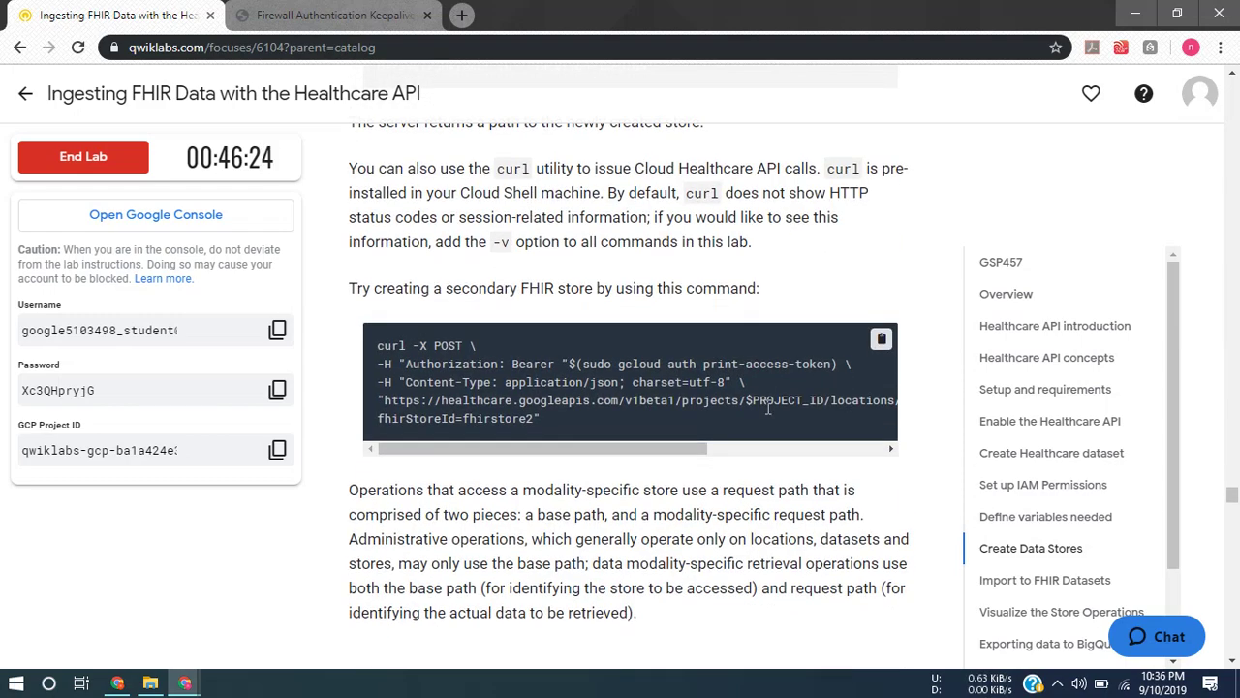
scroll(767, 407, down, 2)
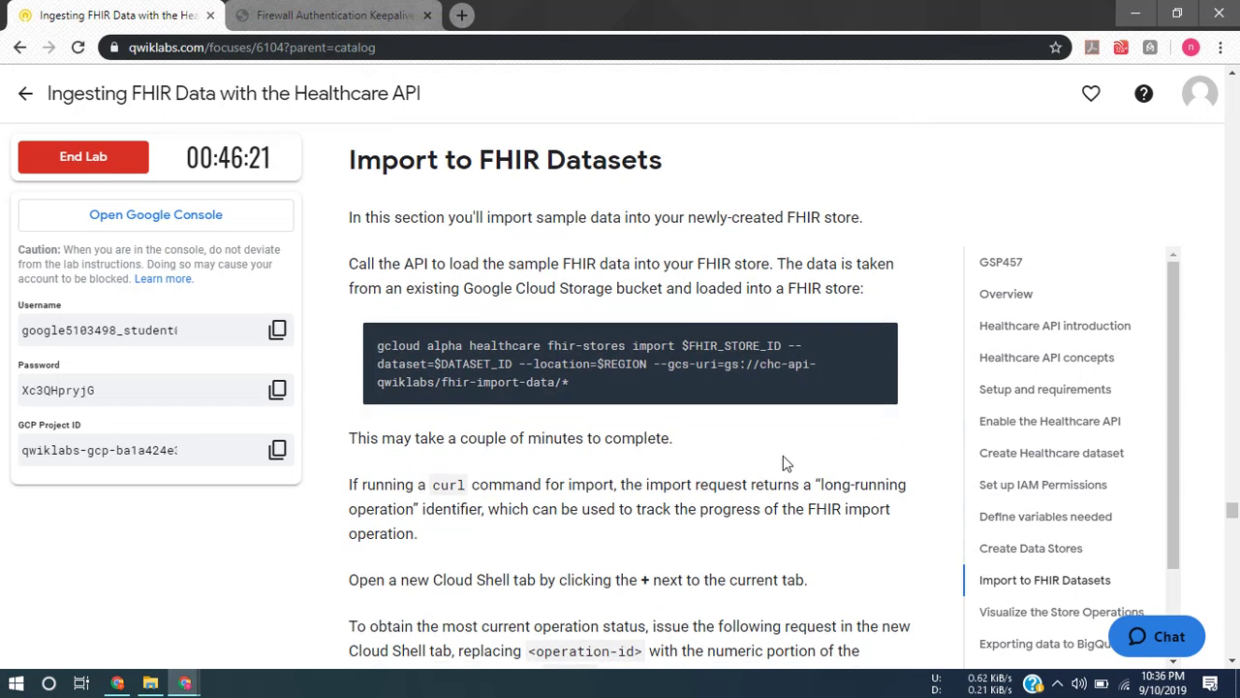
Compare the import output in Cloud Shell with the operation status request and example response in Qwiklabs
key(alt+Tab)
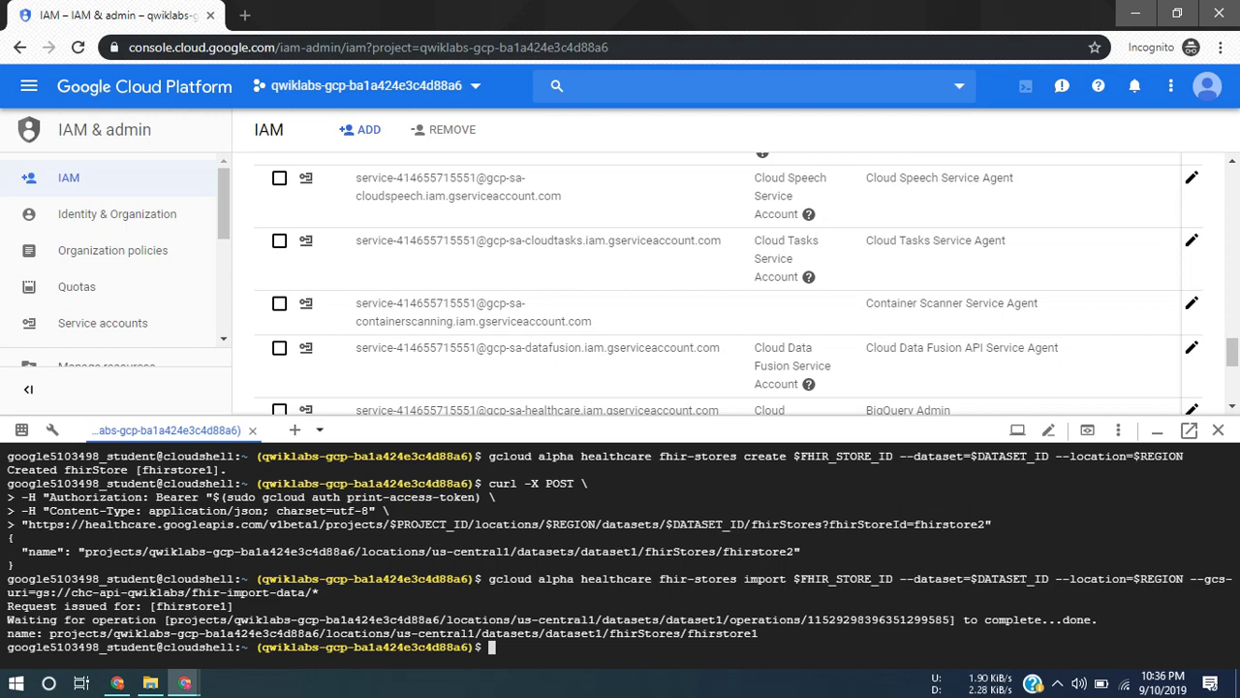
key(alt+Tab)
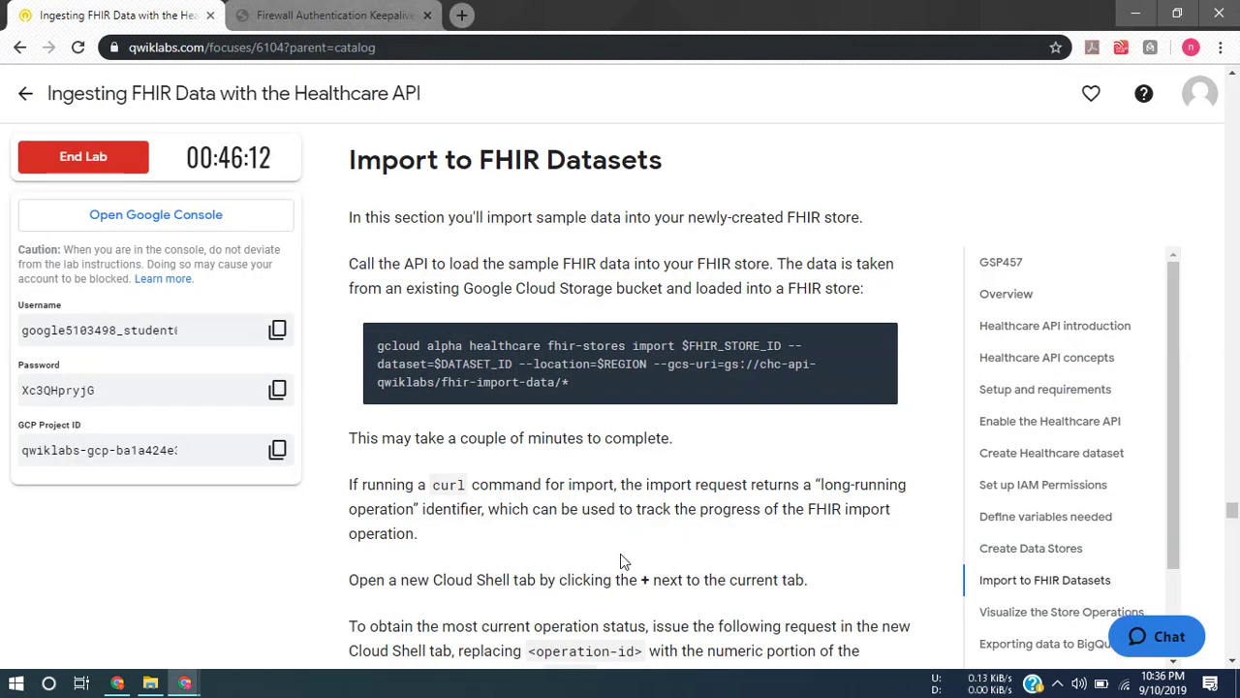
key(alt+Tab)
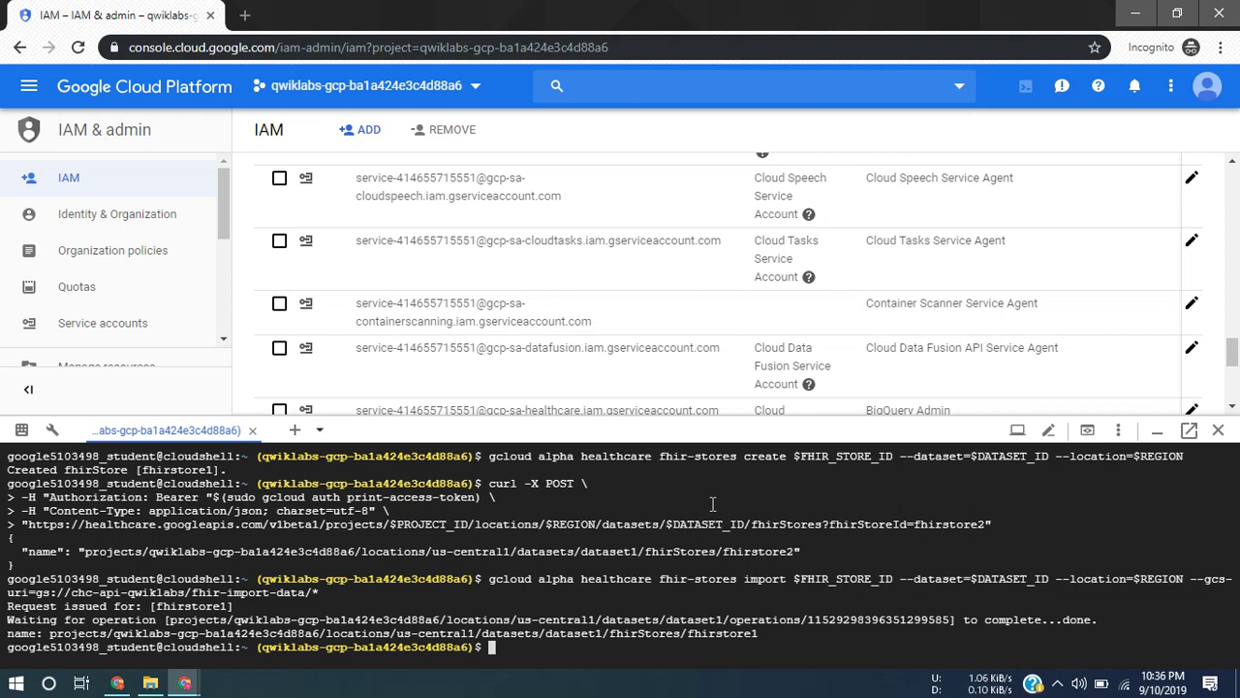
key(alt+Tab)
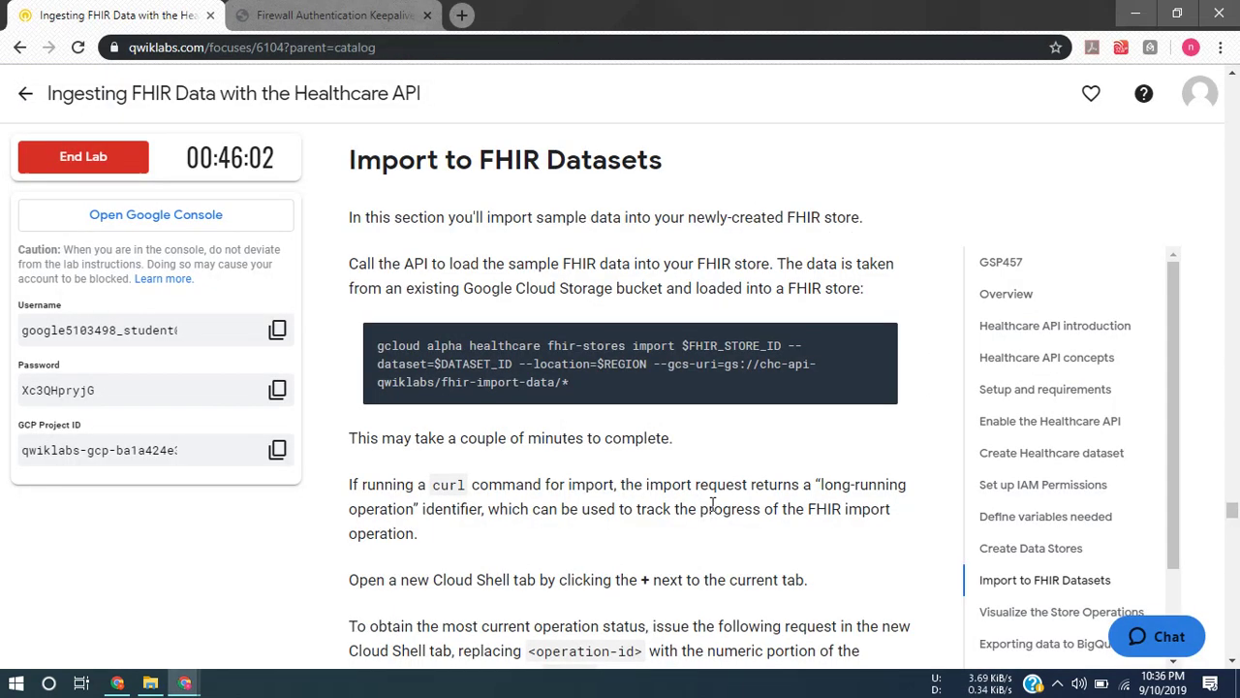
scroll(714, 509, down, 3)
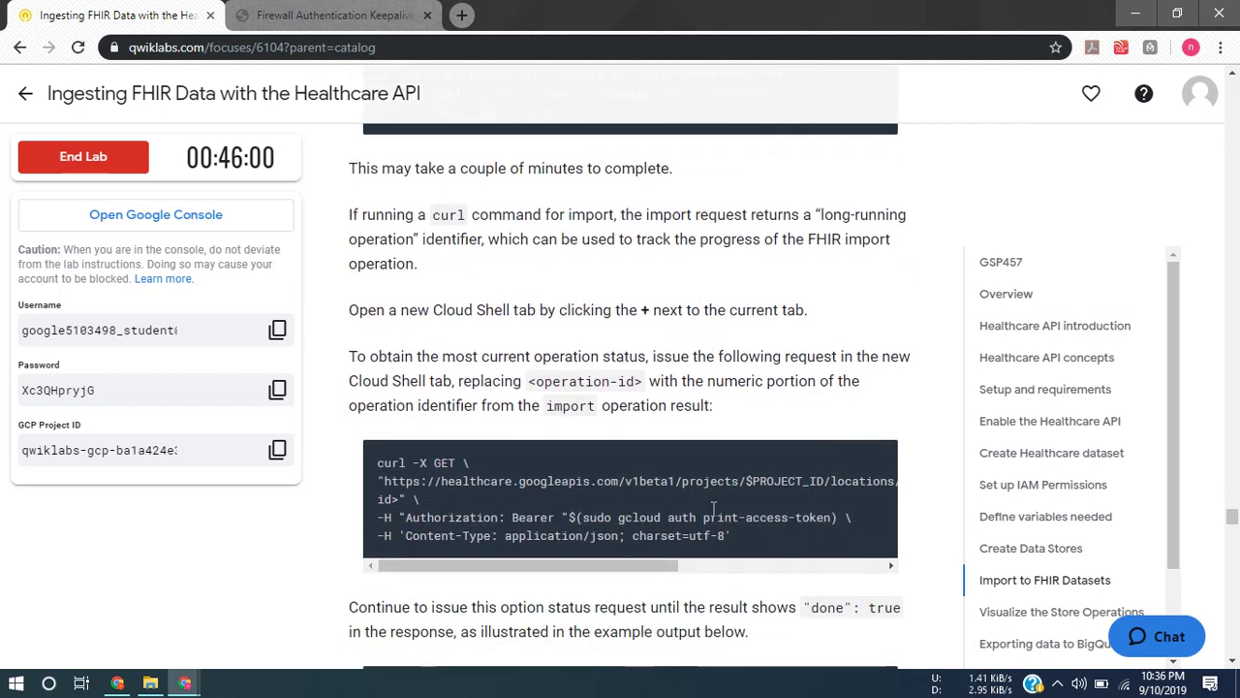
key(alt+Tab)
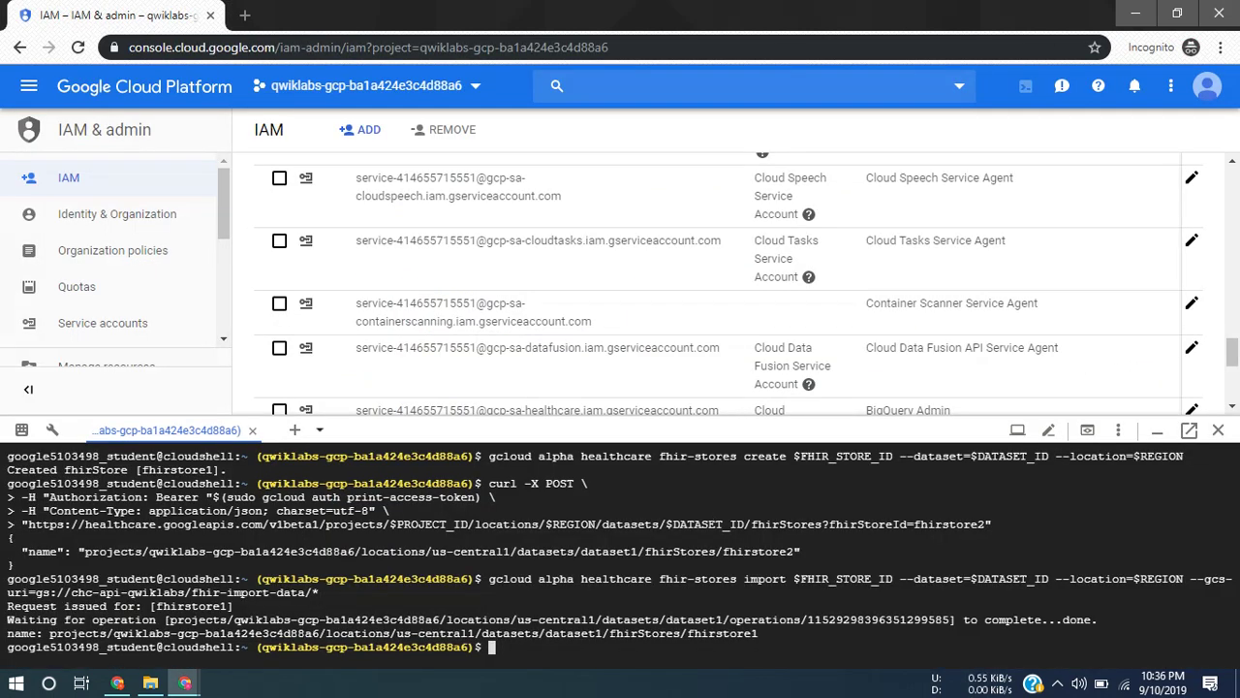
key(alt+Tab)
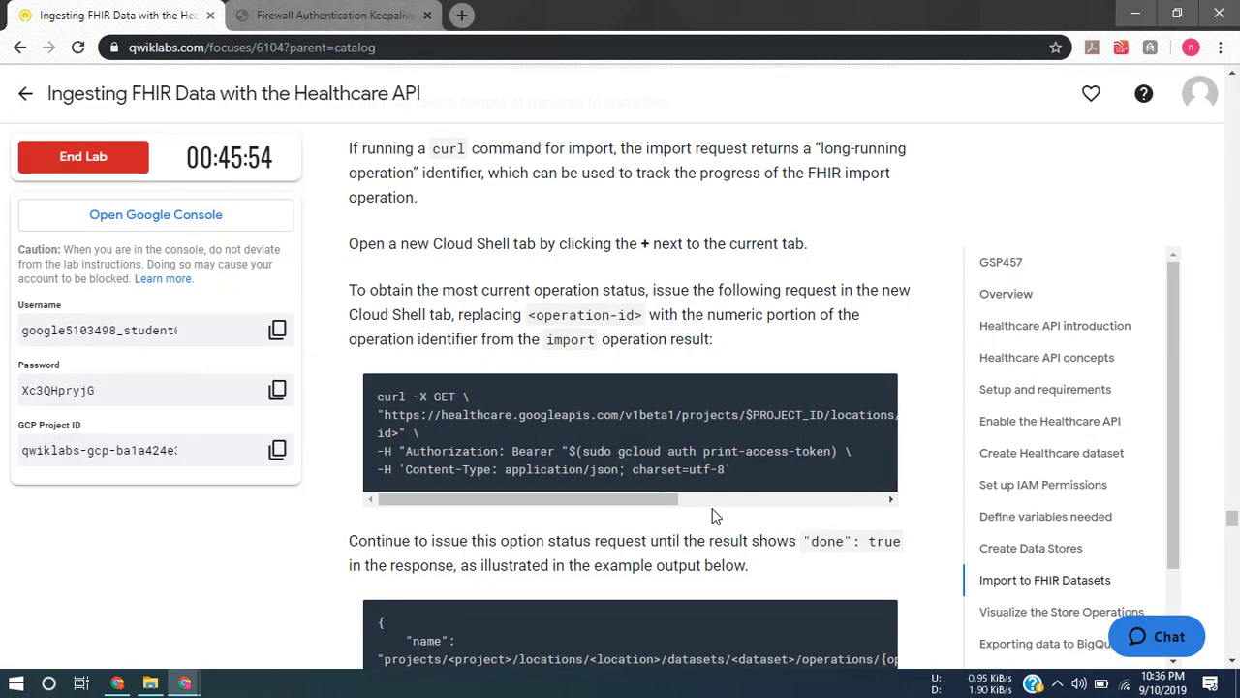
scroll(712, 514, down, 3)
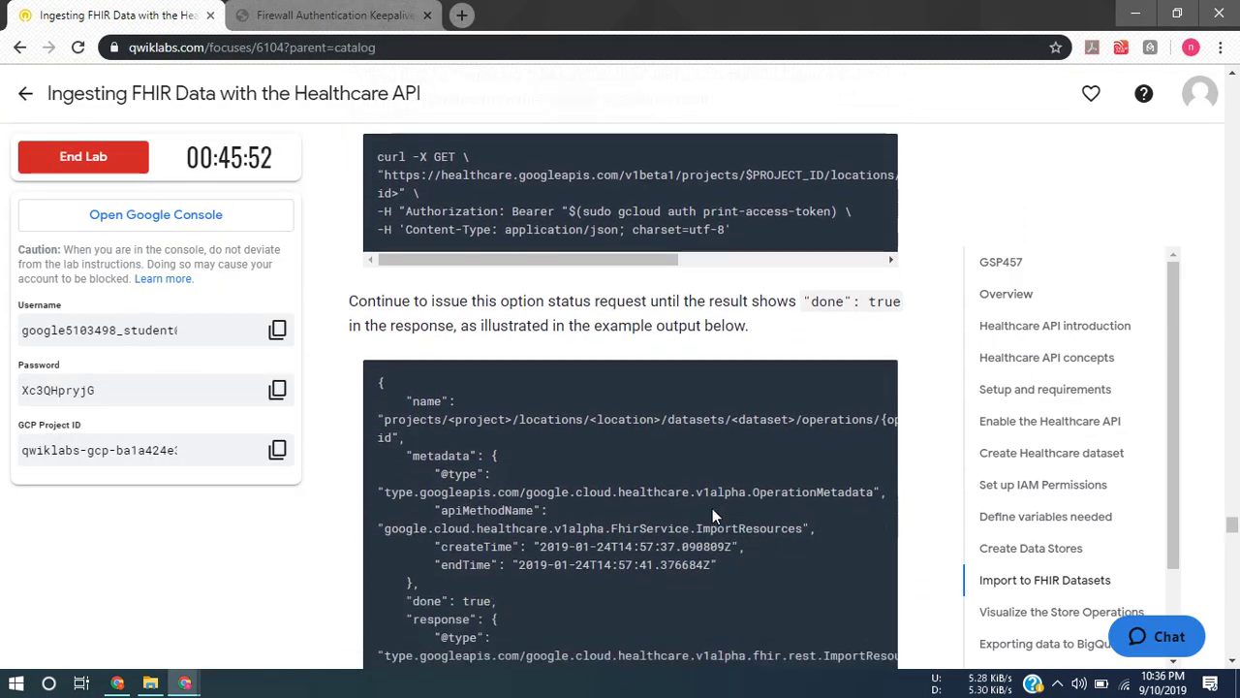
scroll(713, 508, down, 2)
key(alt+Tab)
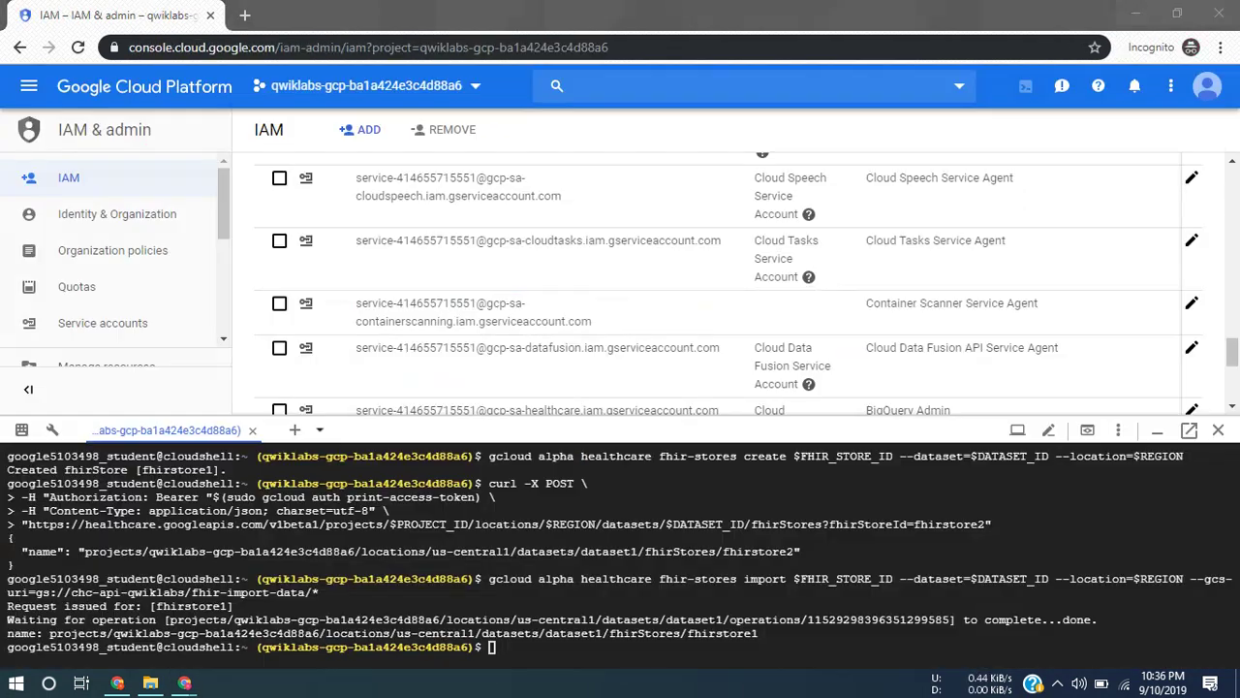
key(alt+Tab)
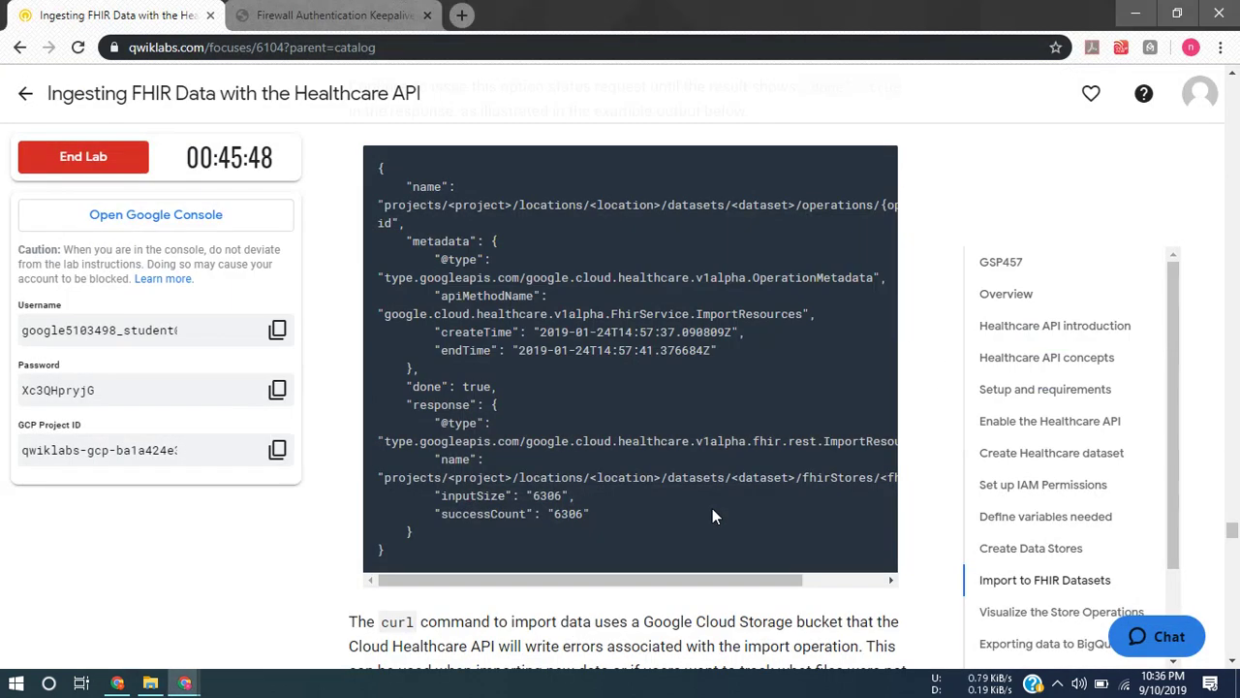
scroll(762, 329, up, 5)
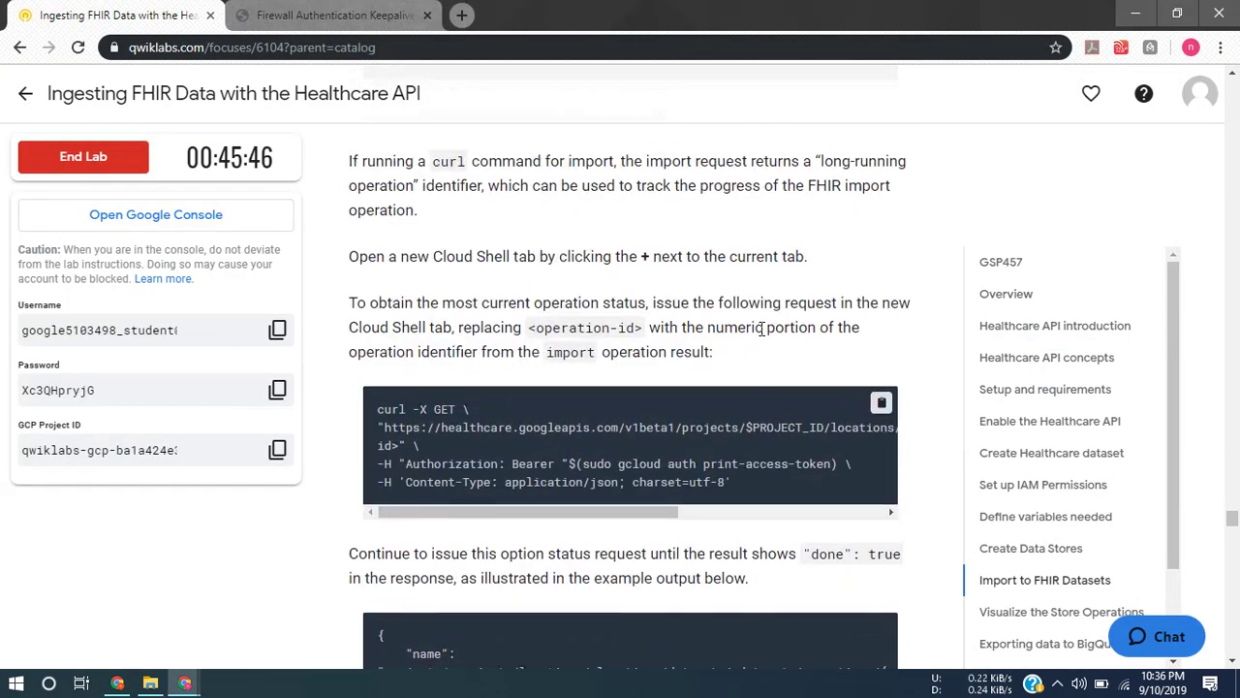
scroll(848, 334, up, 1)
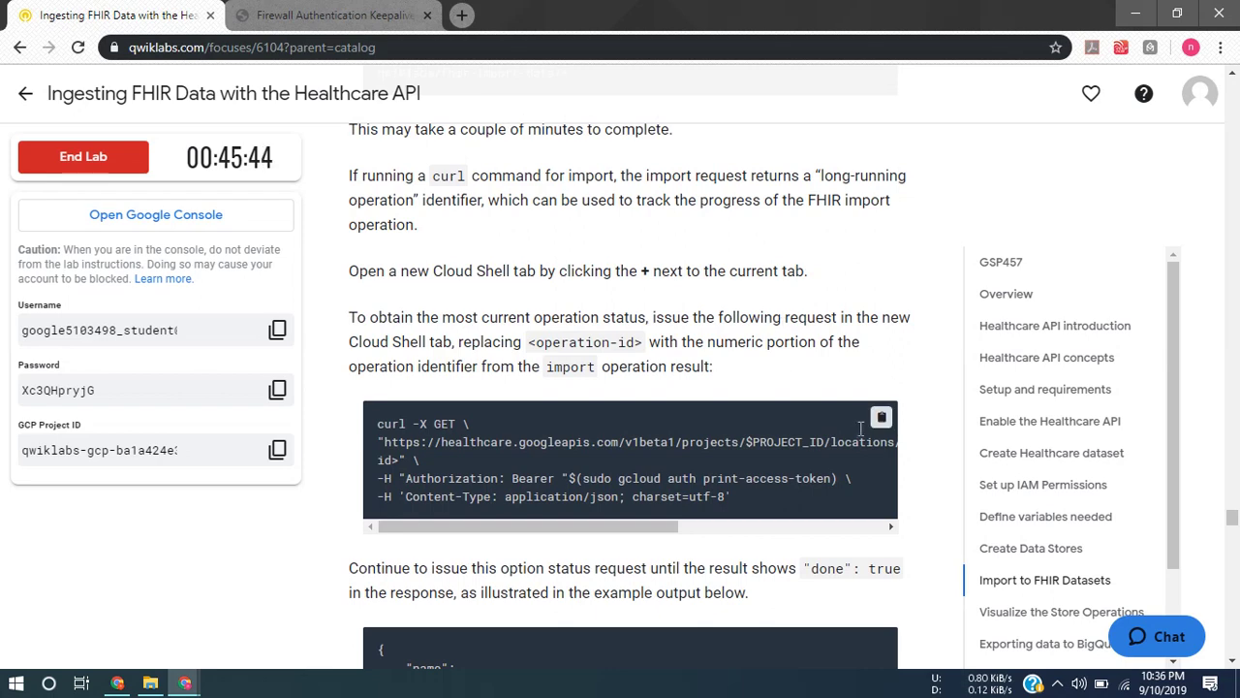
Copy the fhir-stores import command from Qwiklabs, run it again in Cloud Shell, and suspend it while it waits for the operation
scroll(834, 346, up, 2)
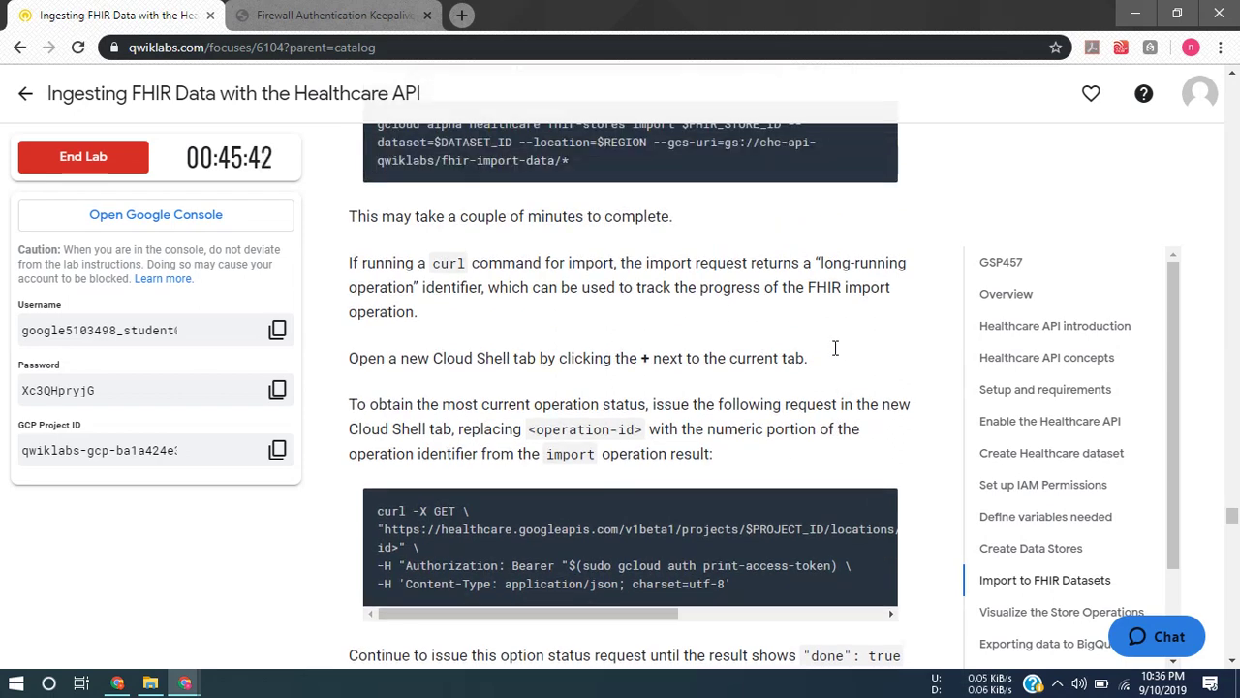
scroll(889, 238, up, 1)
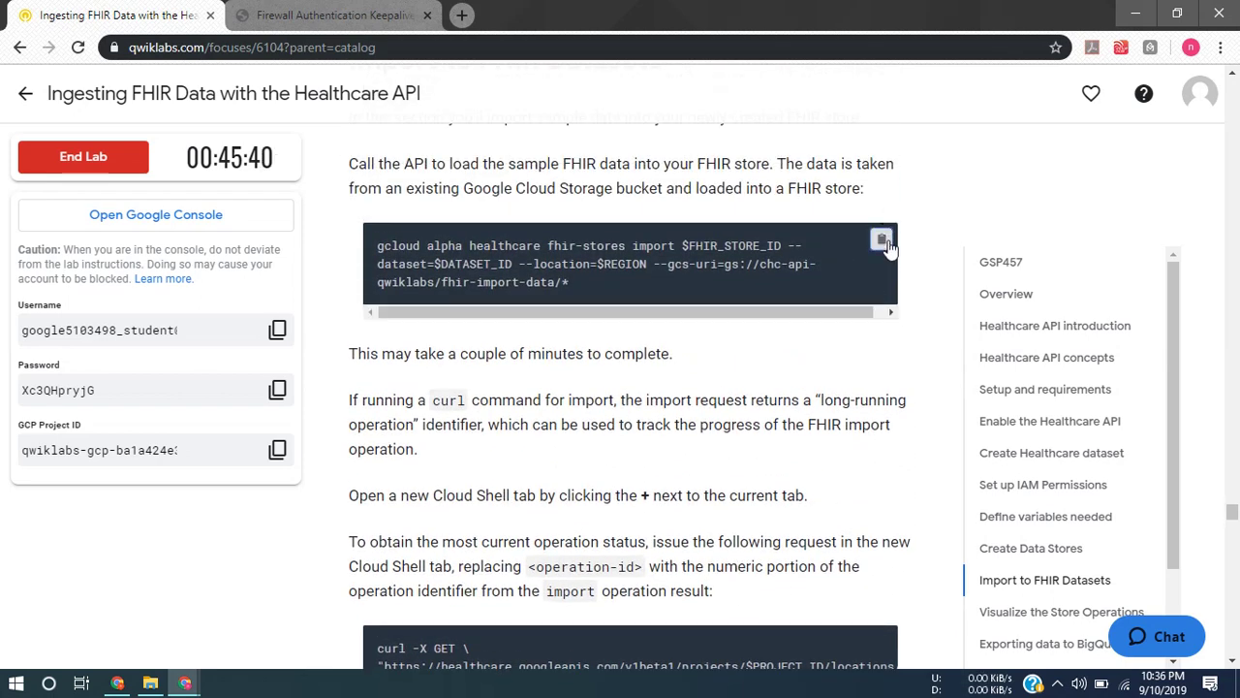
key(alt+Tab)
text(gcloud alpha healthcare fhir-stores import $FHIR_STORE_ID --dataset=$DATASET_ID --location=$REGION --gcs-uri=gs://chc-api-qwiklabs/fhir-import-data/*)
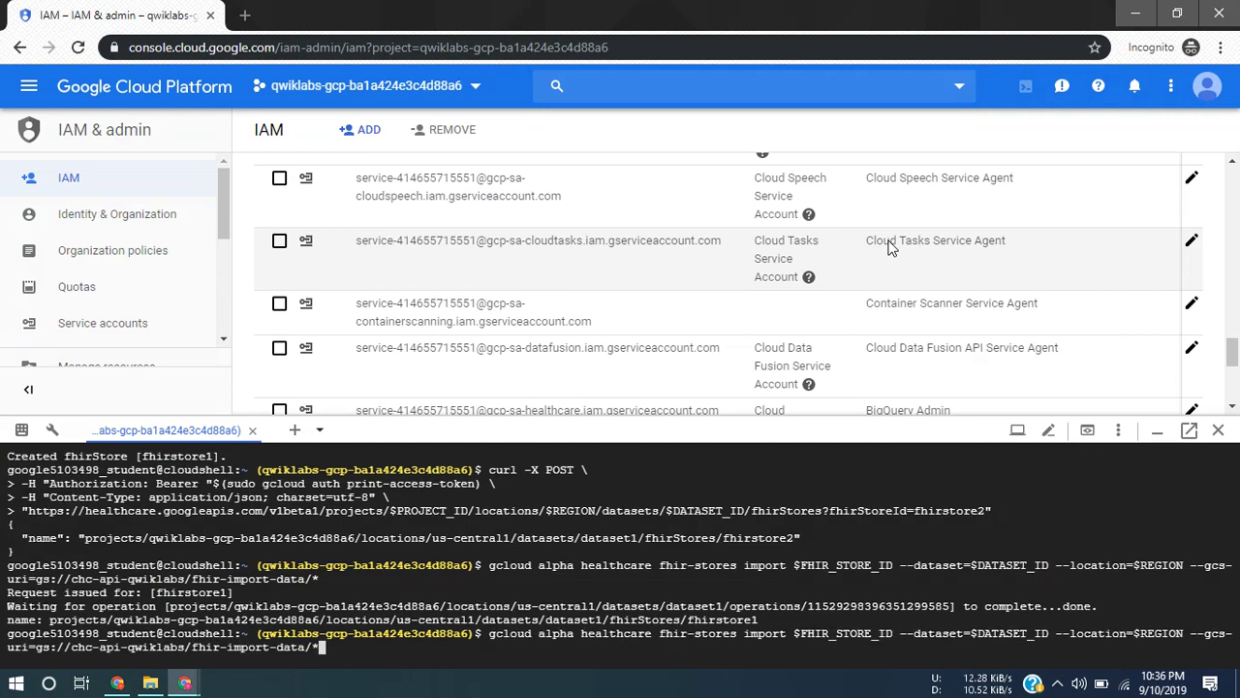
key(Return)
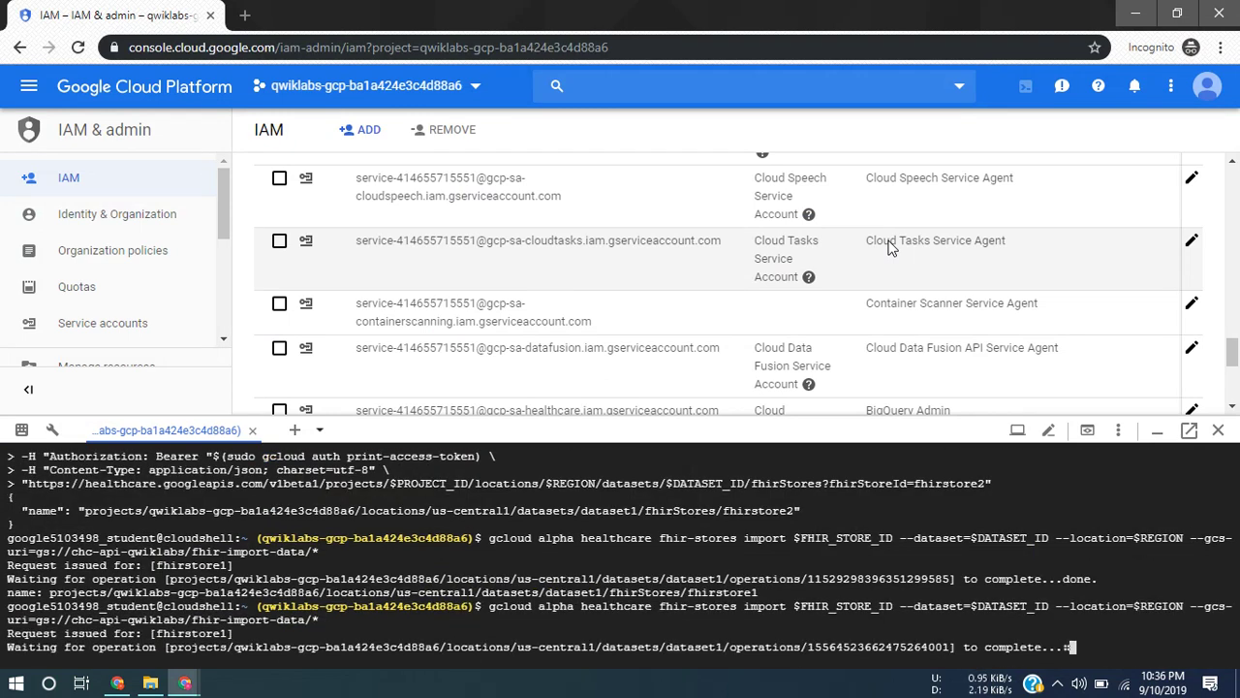
key(ctrl+z)
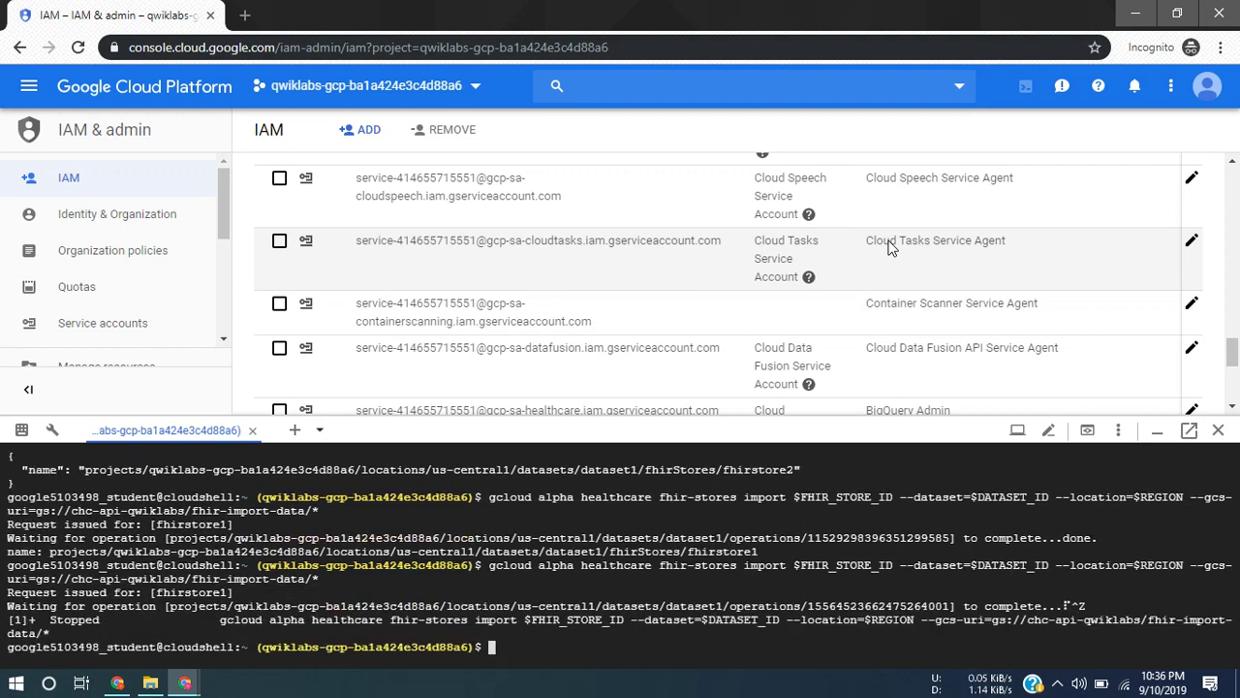
key(Up)
key(Down)
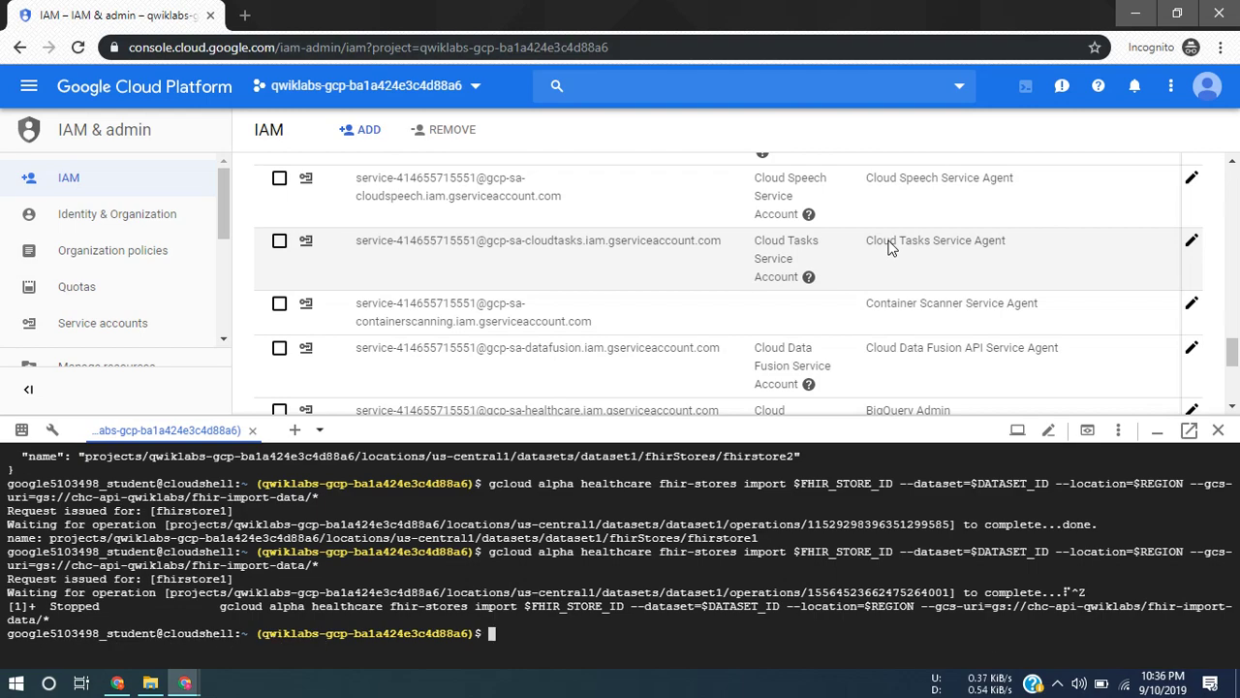
Copy the curl GET operation status request from Qwiklabs and run it in Cloud Shell with the <operation-id> placeholder left in
key(alt+Tab)
scroll(837, 392, down, 2)
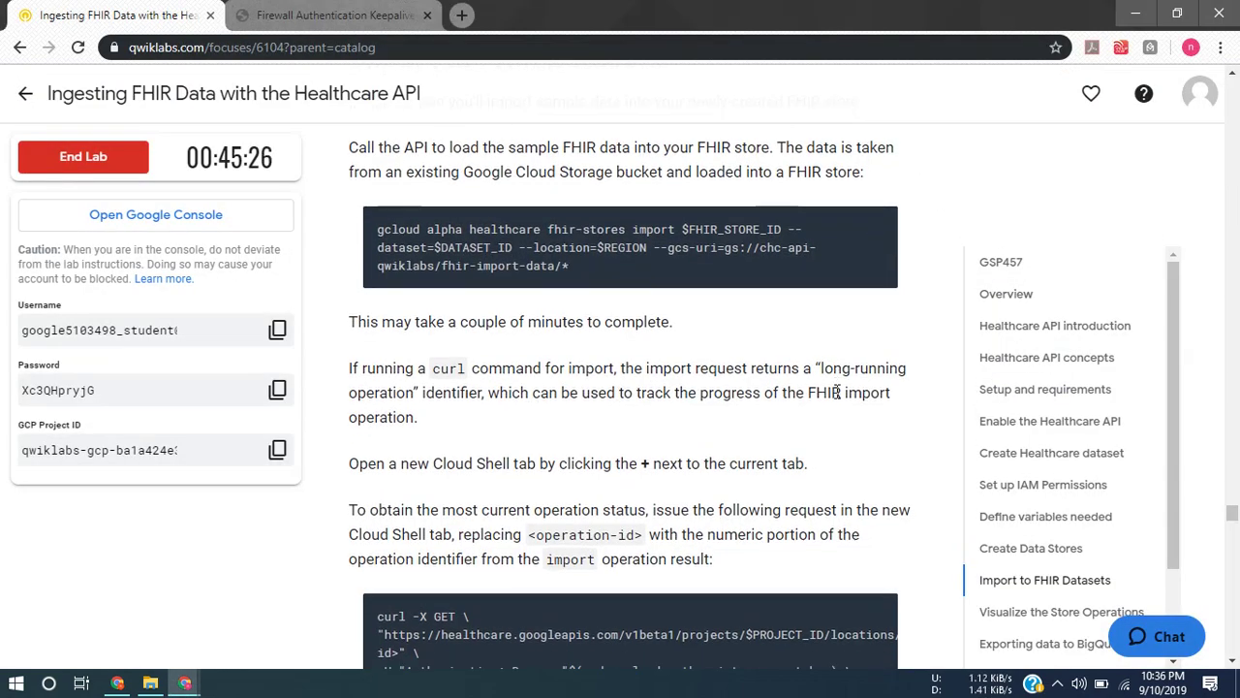
click(882, 391)
key(alt+Tab)
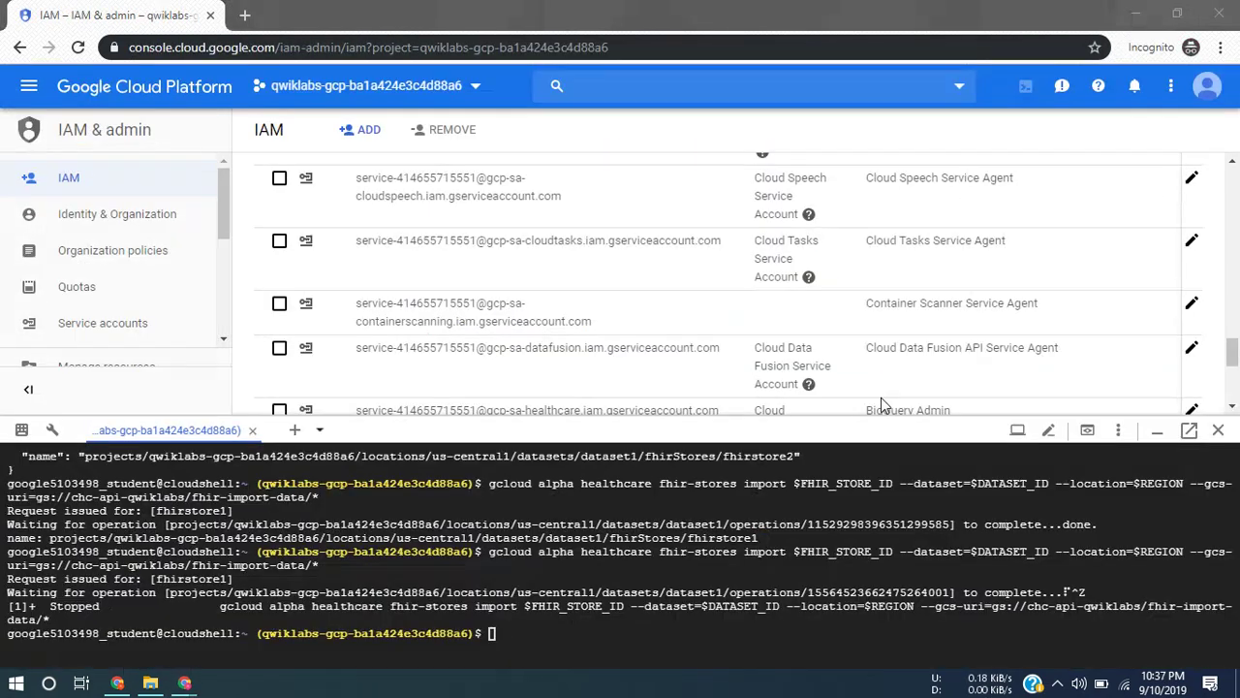
key(ctrl+z)
key(ctrl+v)
key(Return)
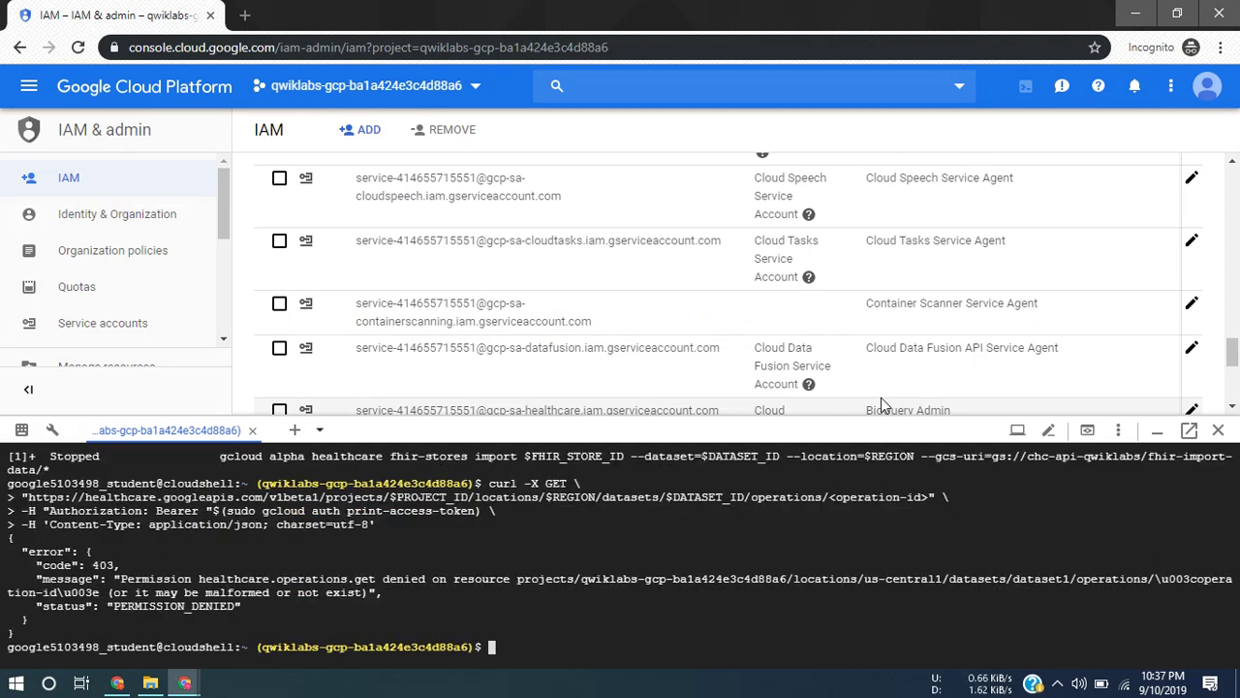
Create the BigQuery dataset from Cloud Shell with "bq --location=us-east4 mk --dataset --description HCAPI-dataset $PROJECT_ID:$DATASET_ID", as given in the Qwiklabs export section
key(alt+Tab)
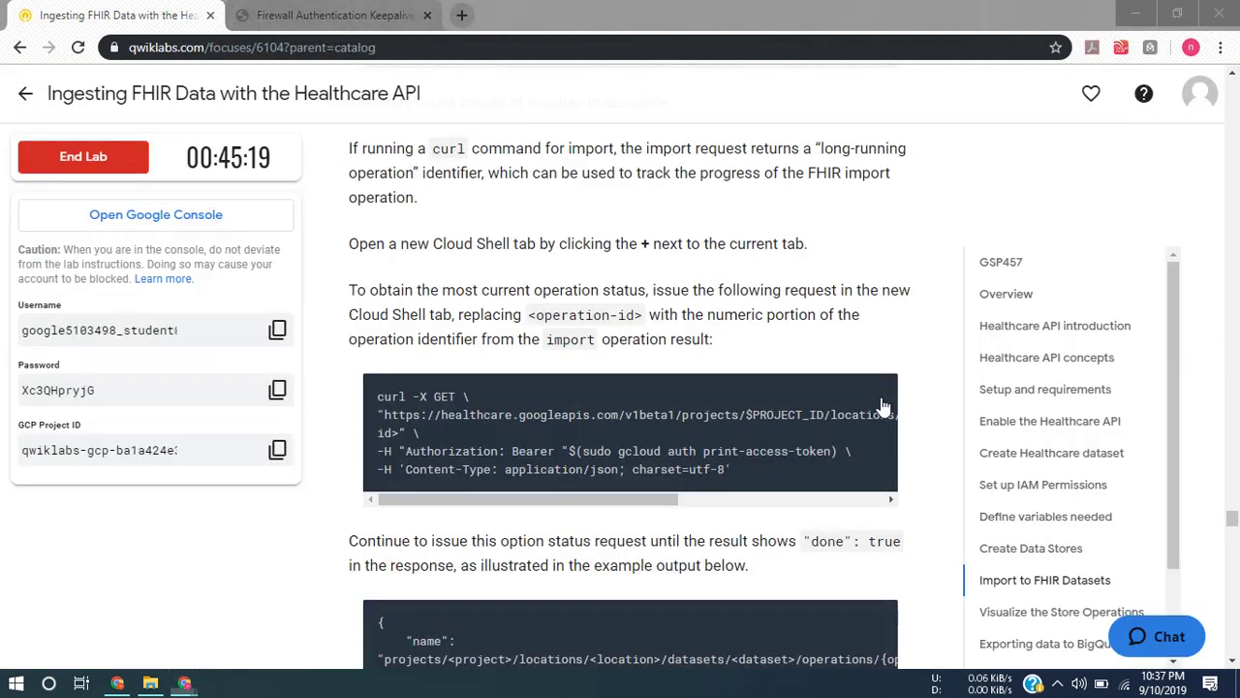
scroll(882, 405, down, 5)
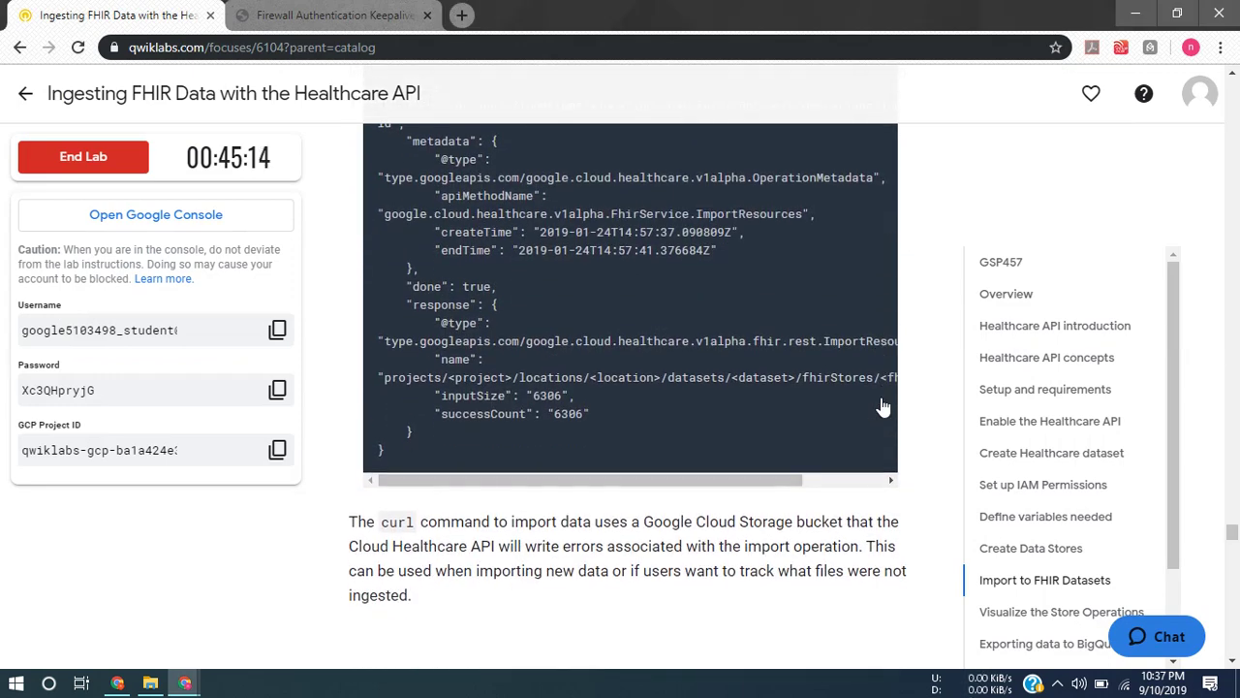
scroll(882, 405, down, 5)
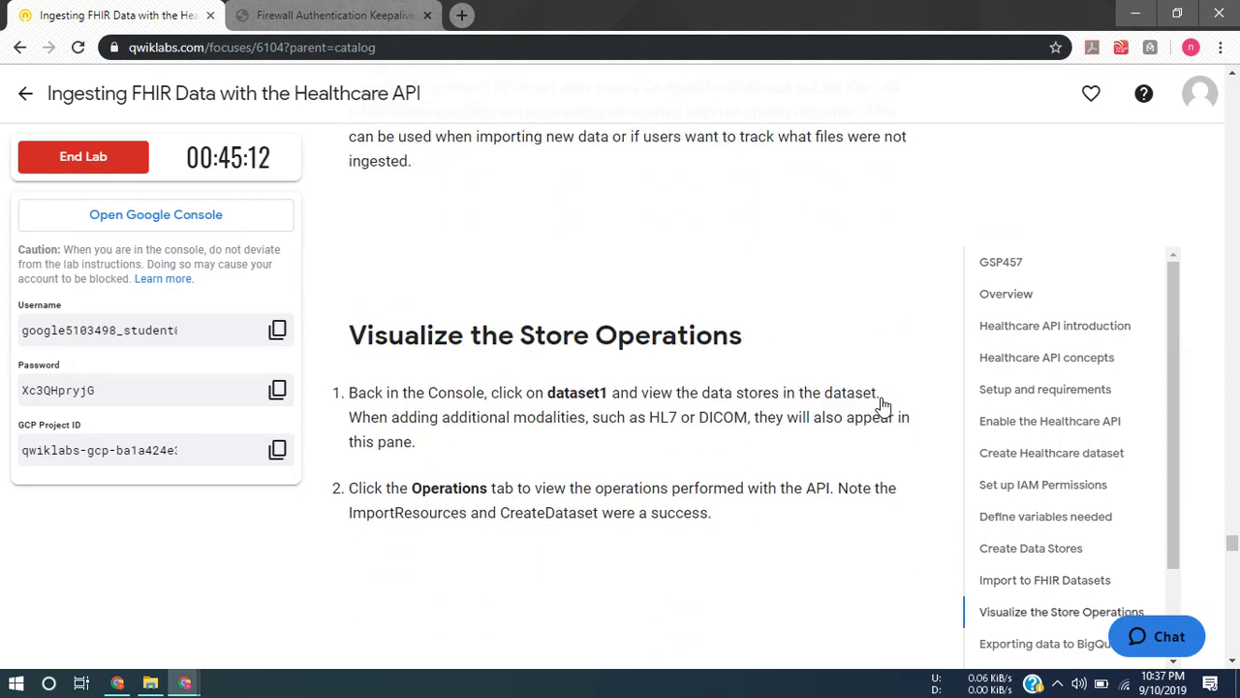
scroll(882, 405, down, 1)
scroll(882, 405, down, 3)
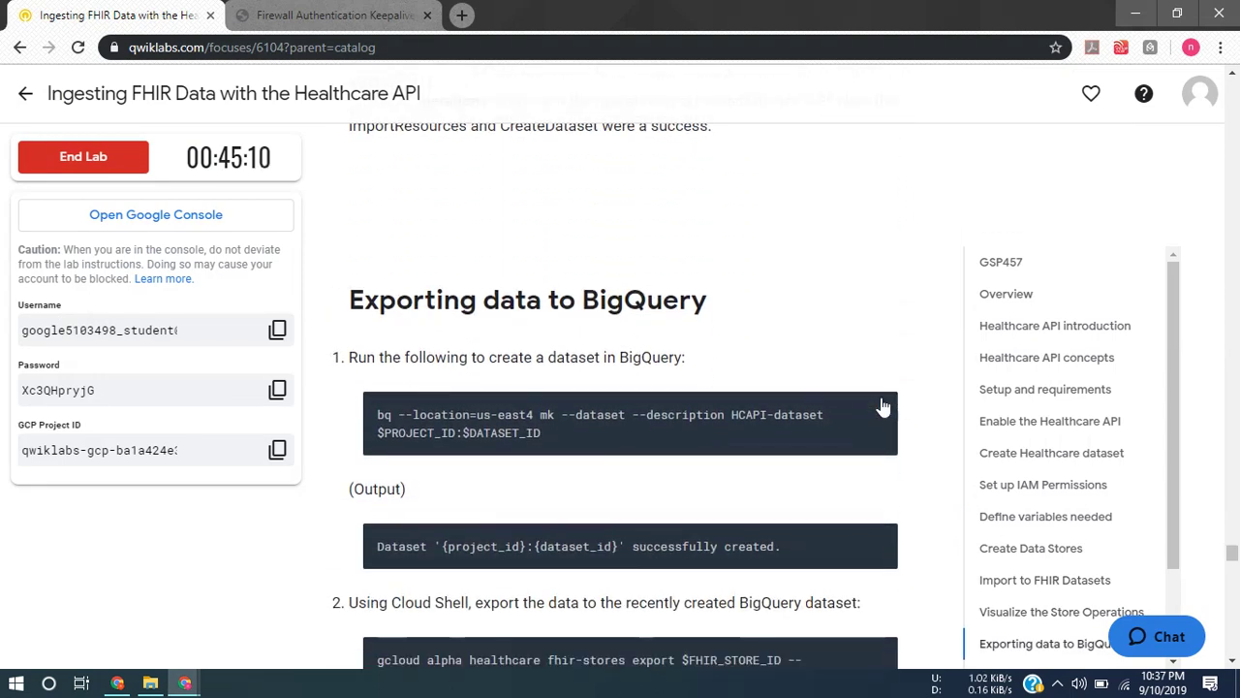
key(alt+Tab)
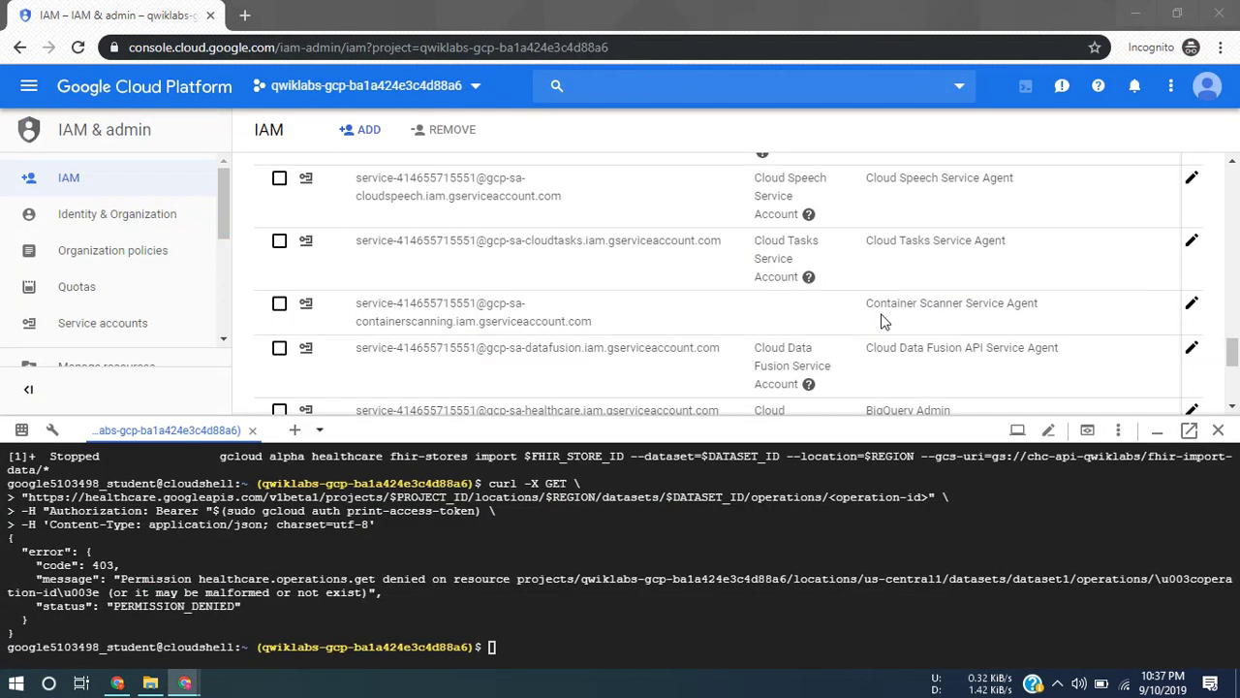
text(bq --location=us-east4 mk --dataset --description HCAPI-dataset $PROJECT_ID:$DATASET_ID)
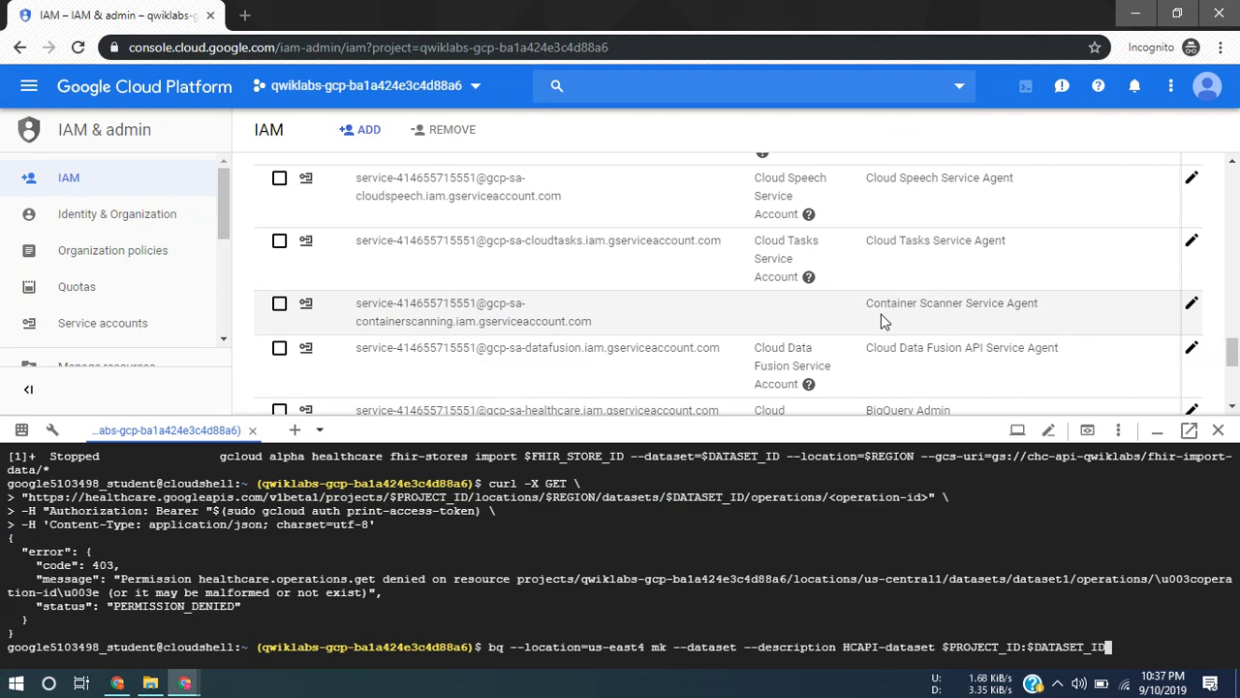
key(Return)
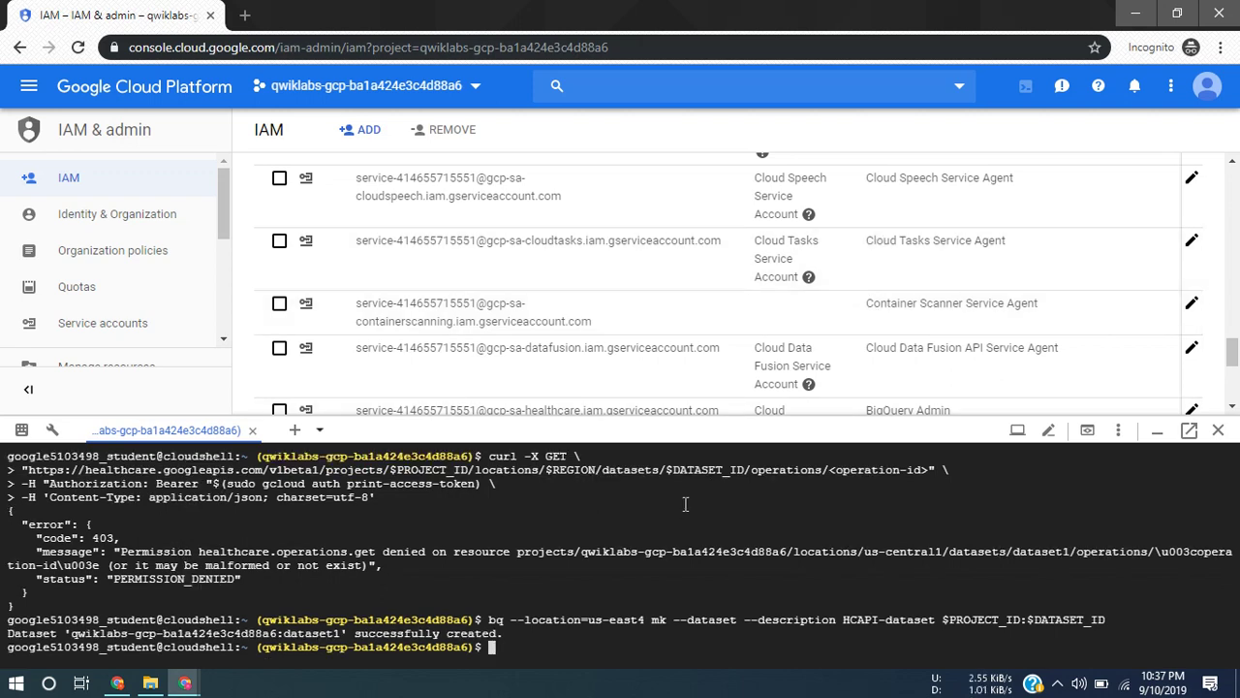
Review the earlier import output in Cloud Shell and read the Qwiklabs instructions from Exporting data to BigQuery through Finish Your Quest
scroll(685, 504, up, 3)
scroll(685, 504, down, 1)
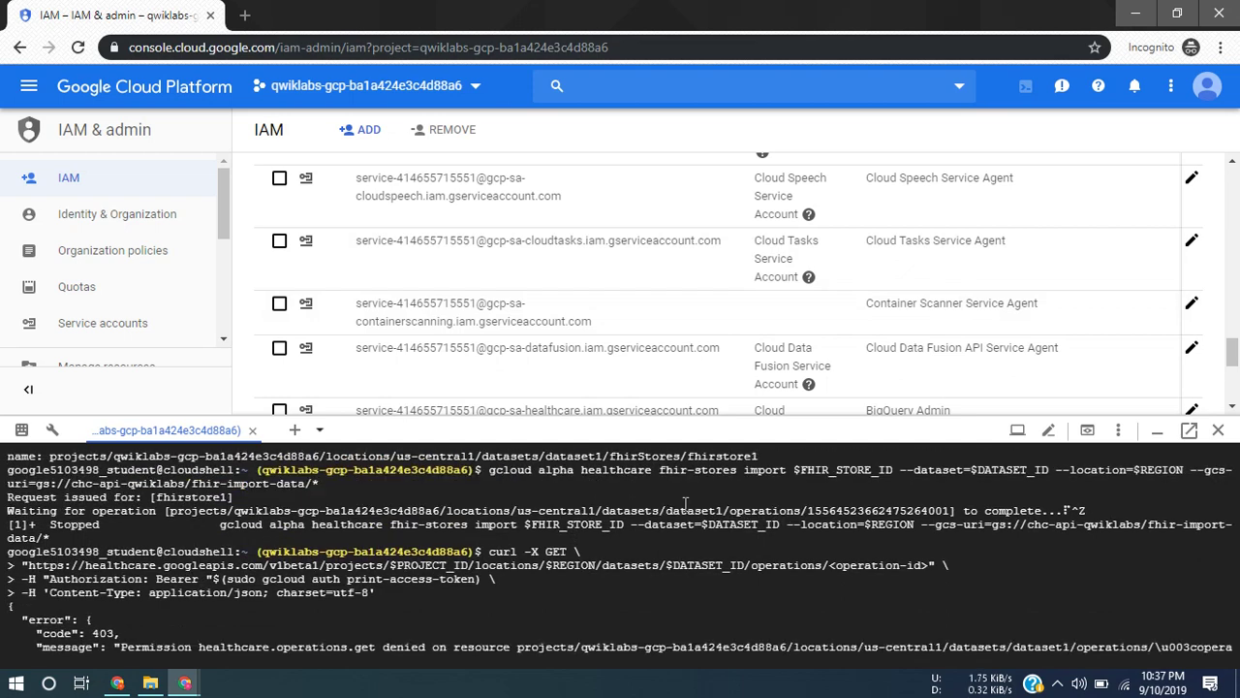
scroll(685, 504, up, 3)
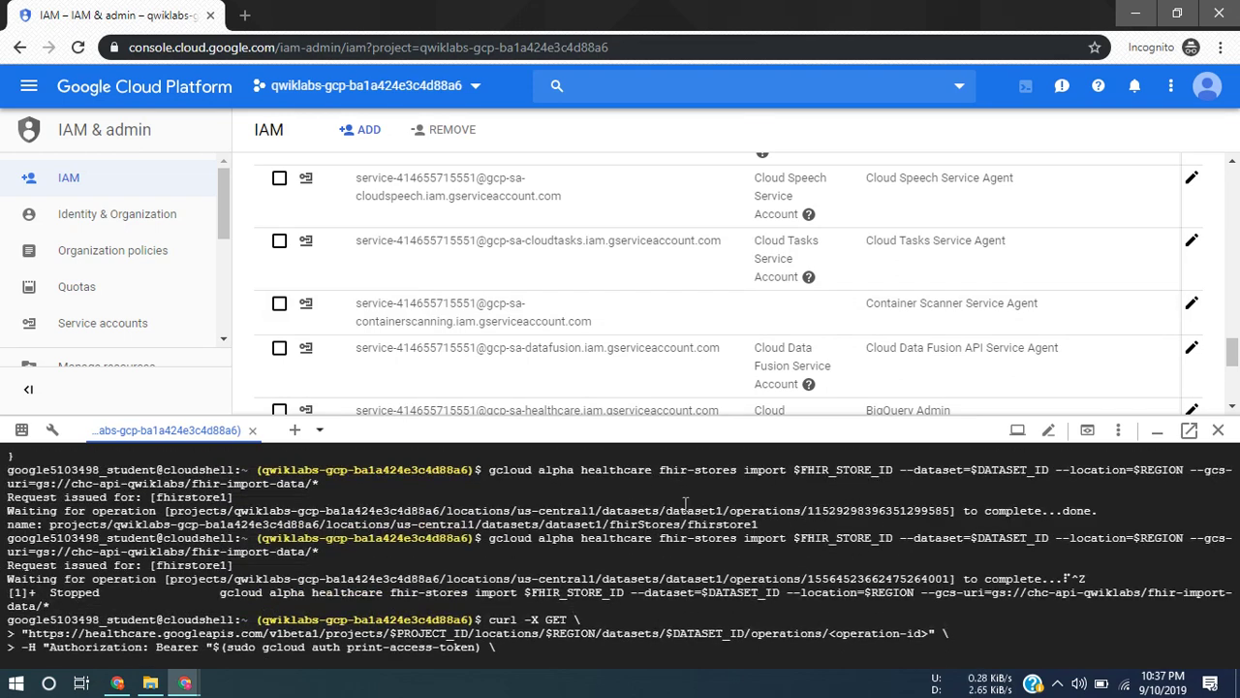
key(alt+Tab)
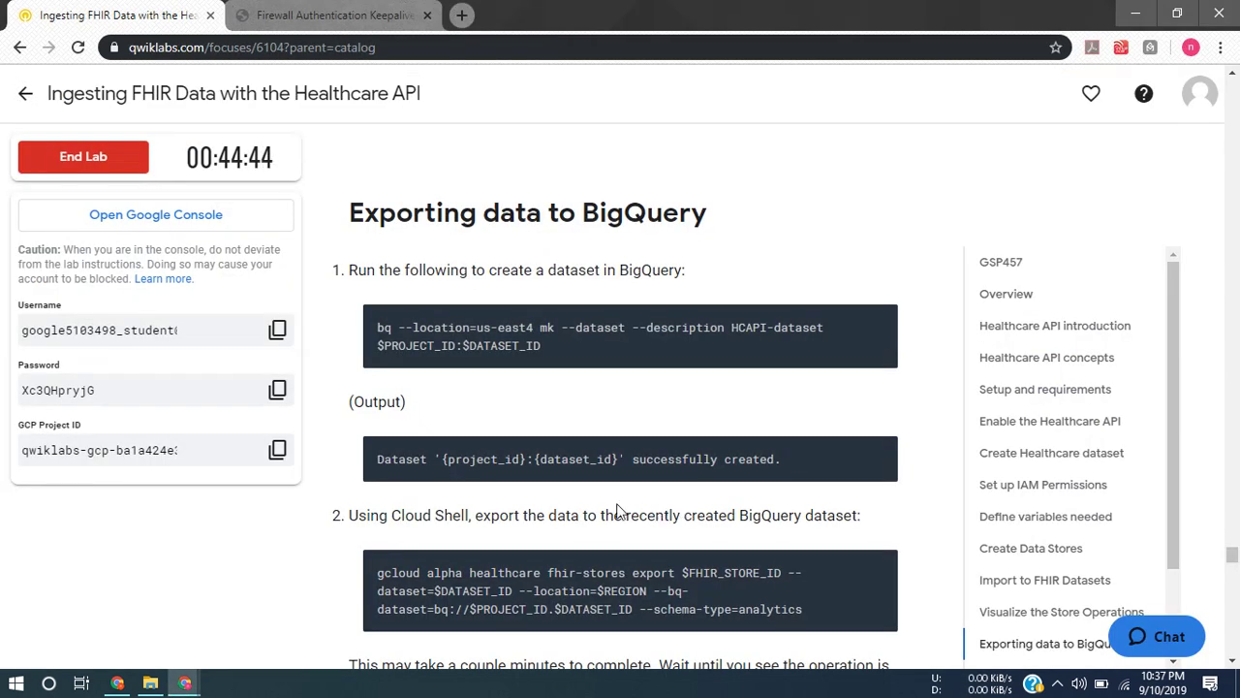
scroll(578, 376, down, 5)
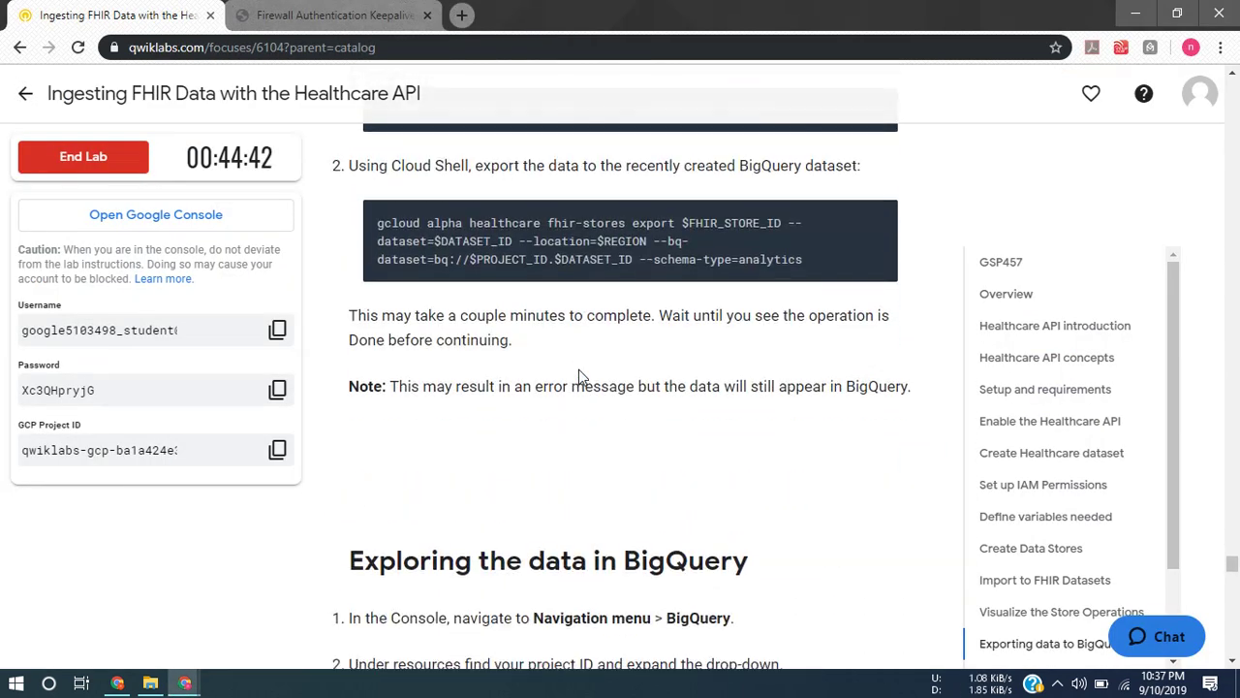
scroll(579, 376, down, 3)
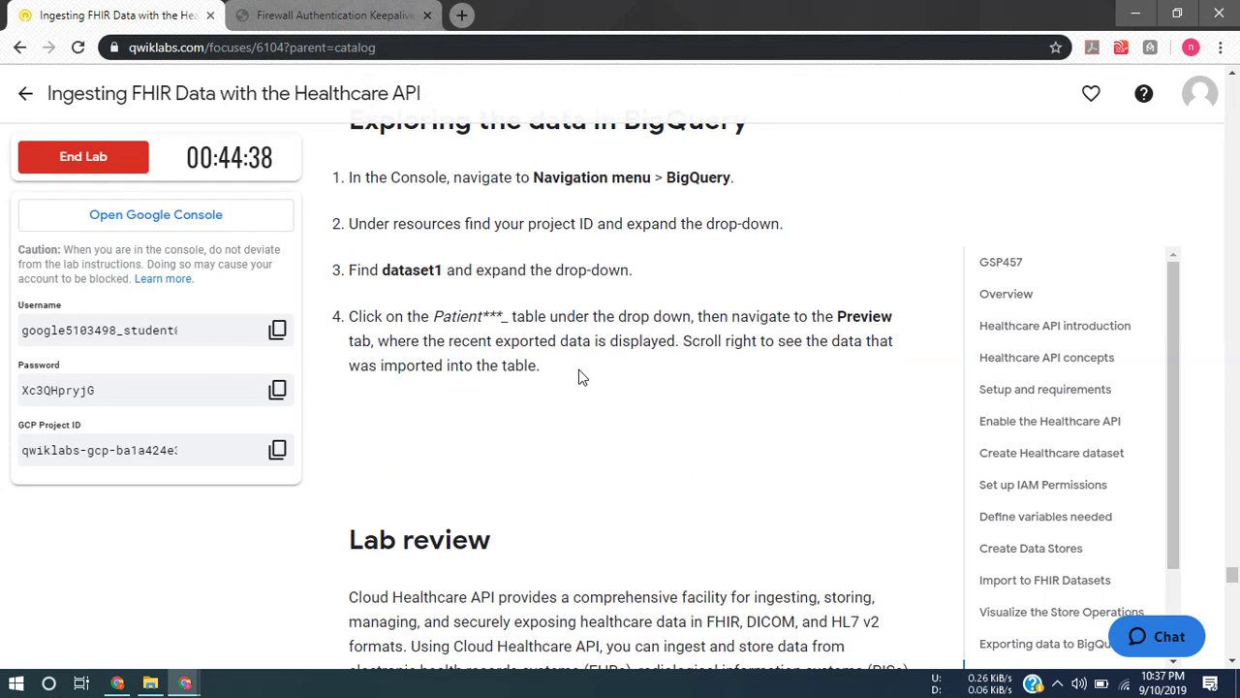
scroll(578, 376, down, 1)
scroll(579, 376, down, 4)
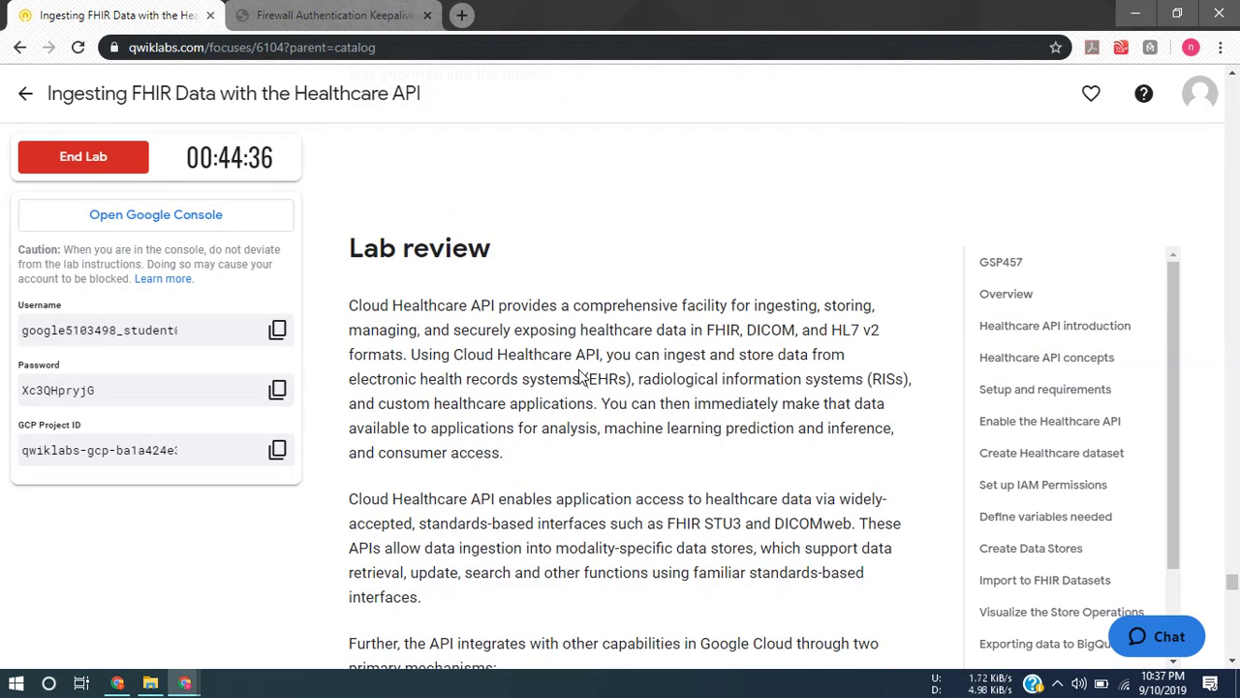
scroll(581, 376, down, 4)
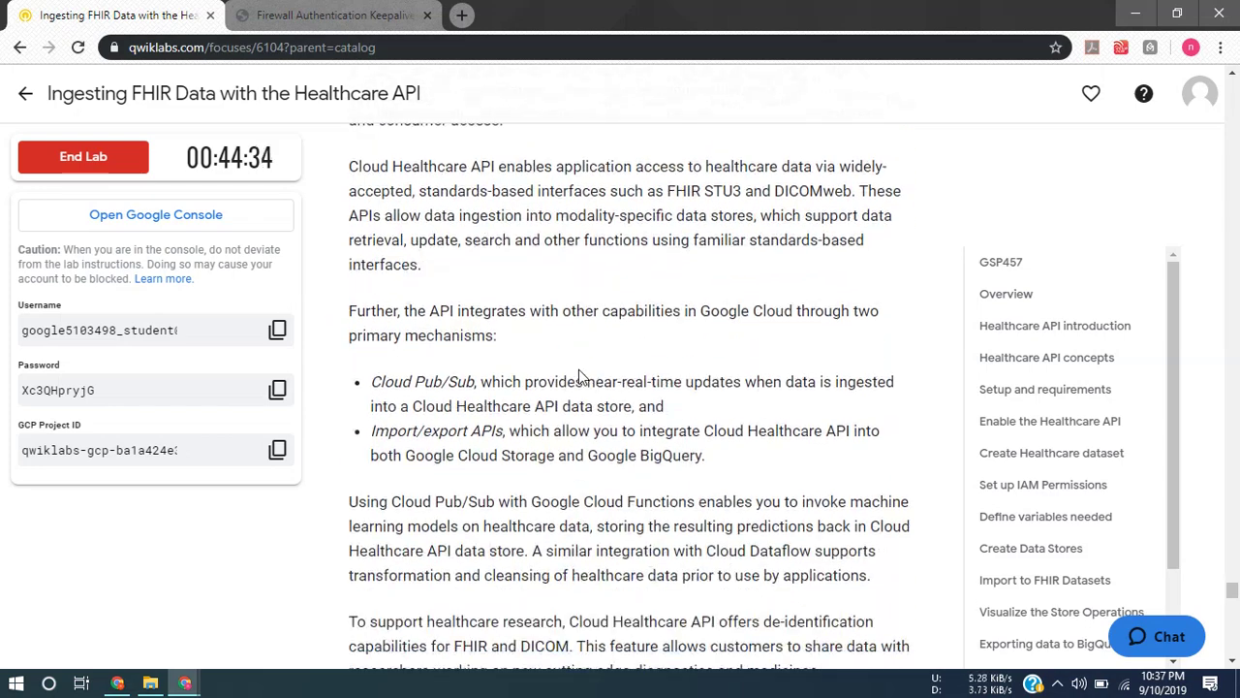
scroll(582, 374, down, 5)
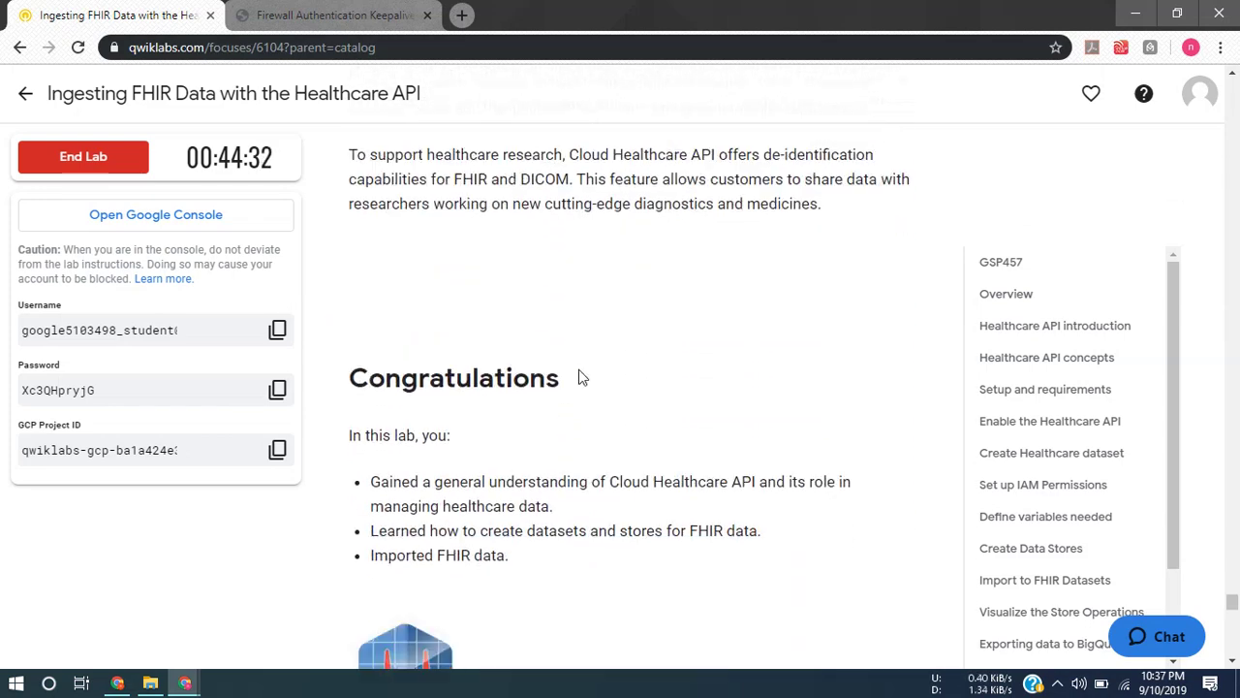
scroll(578, 377, down, 1)
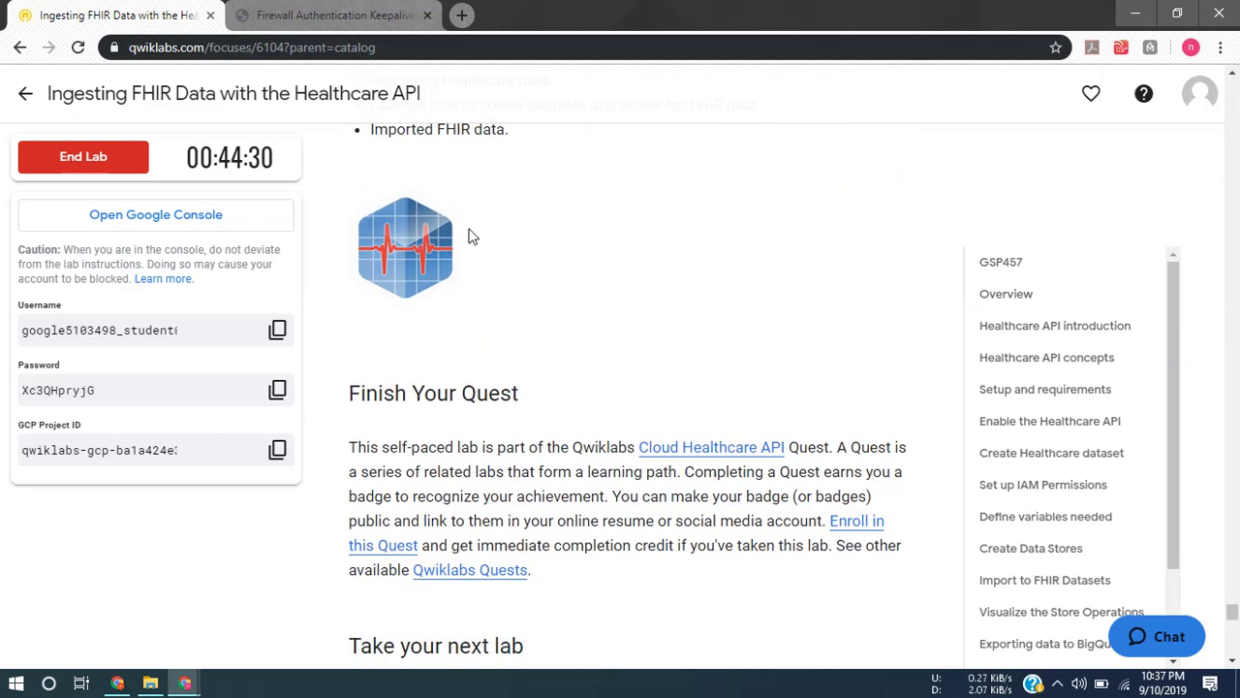
End the Ingesting FHIR Data with the Healthcare API lab in Qwiklabs and confirm losing the lab work
click(101, 156)
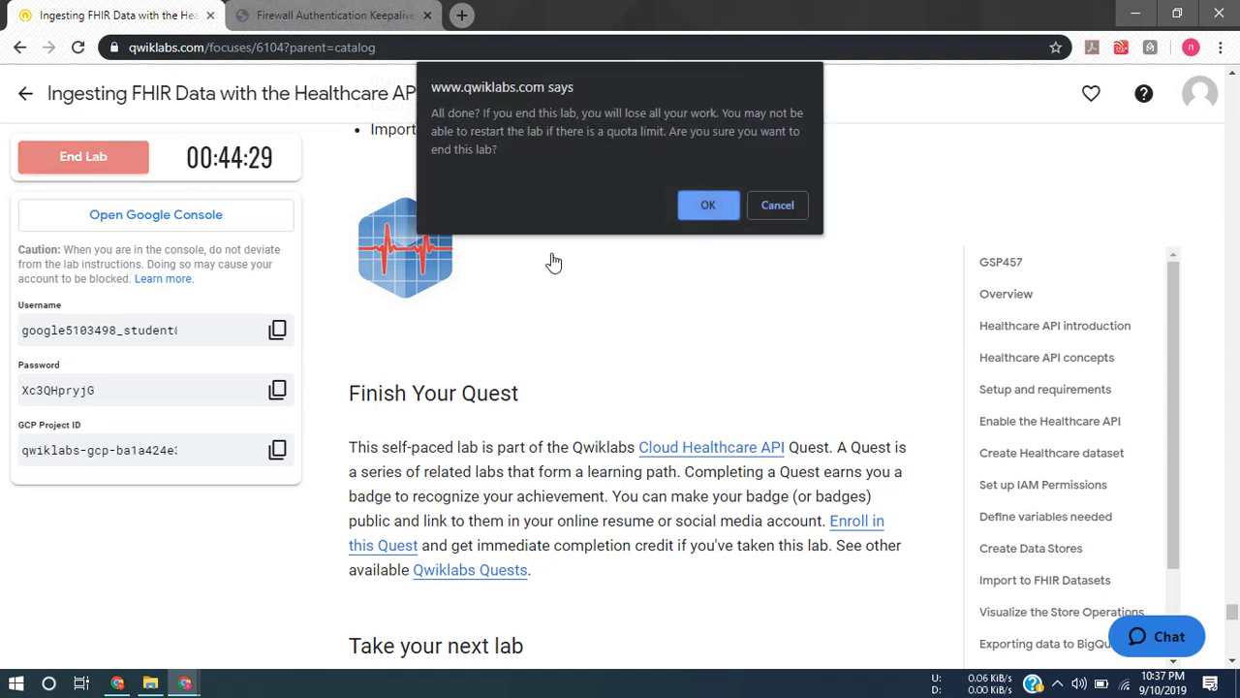
key(Return)
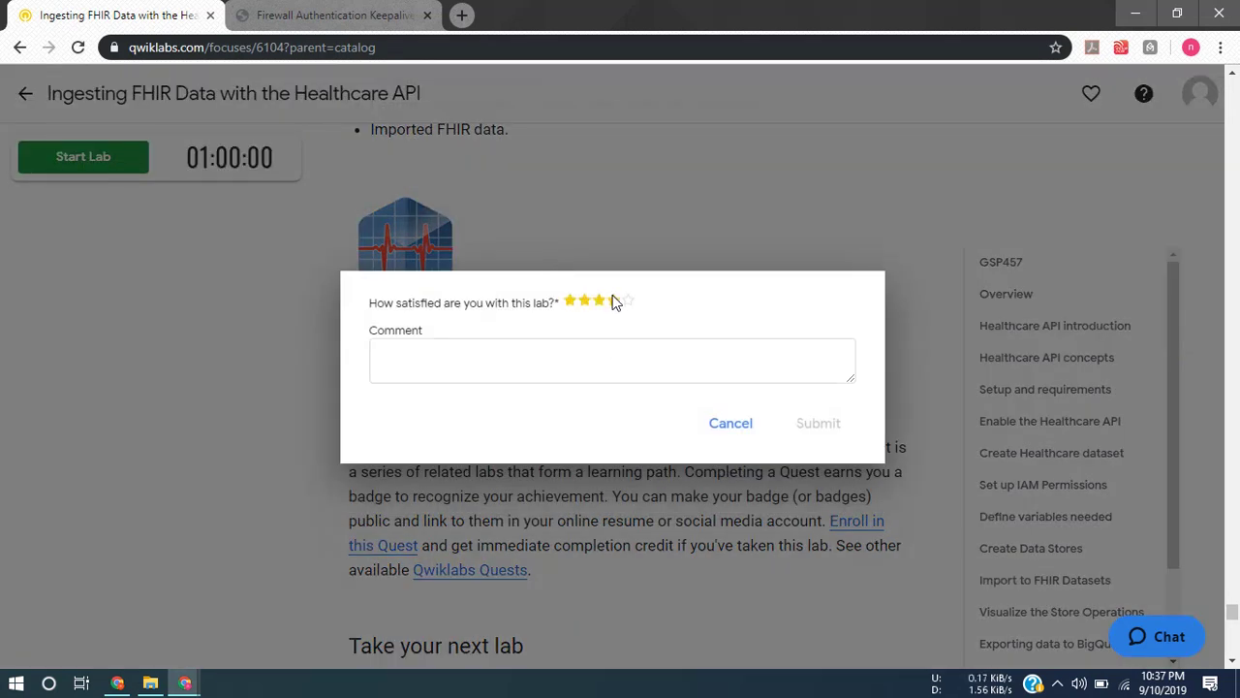
Submit a five-star satisfaction rating for the lab without a comment and return to the Cloud Healthcare API quest page
click(623, 303)
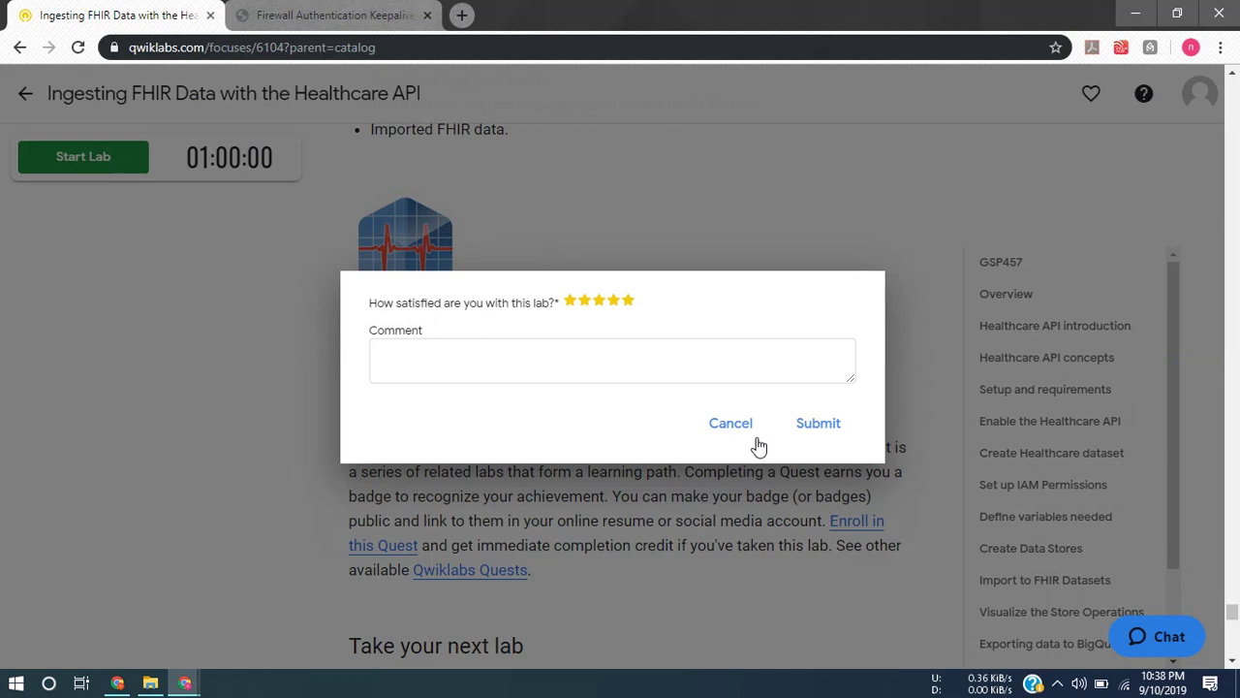
click(833, 429)
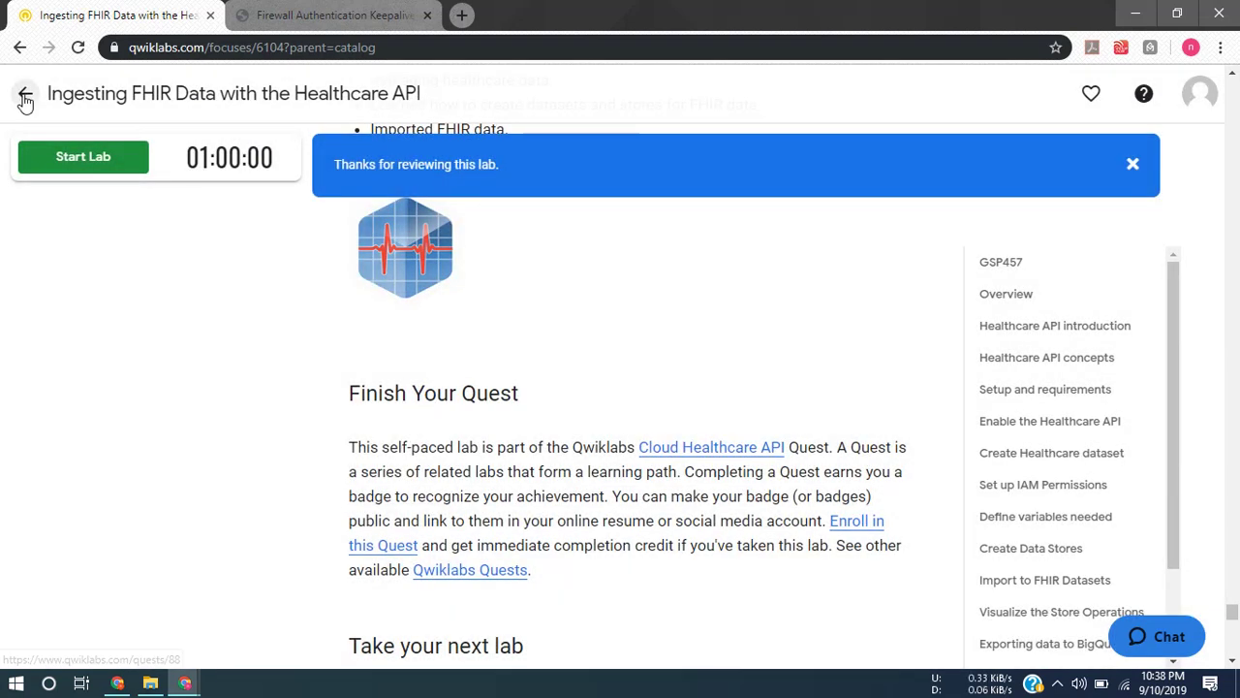
click(25, 93)
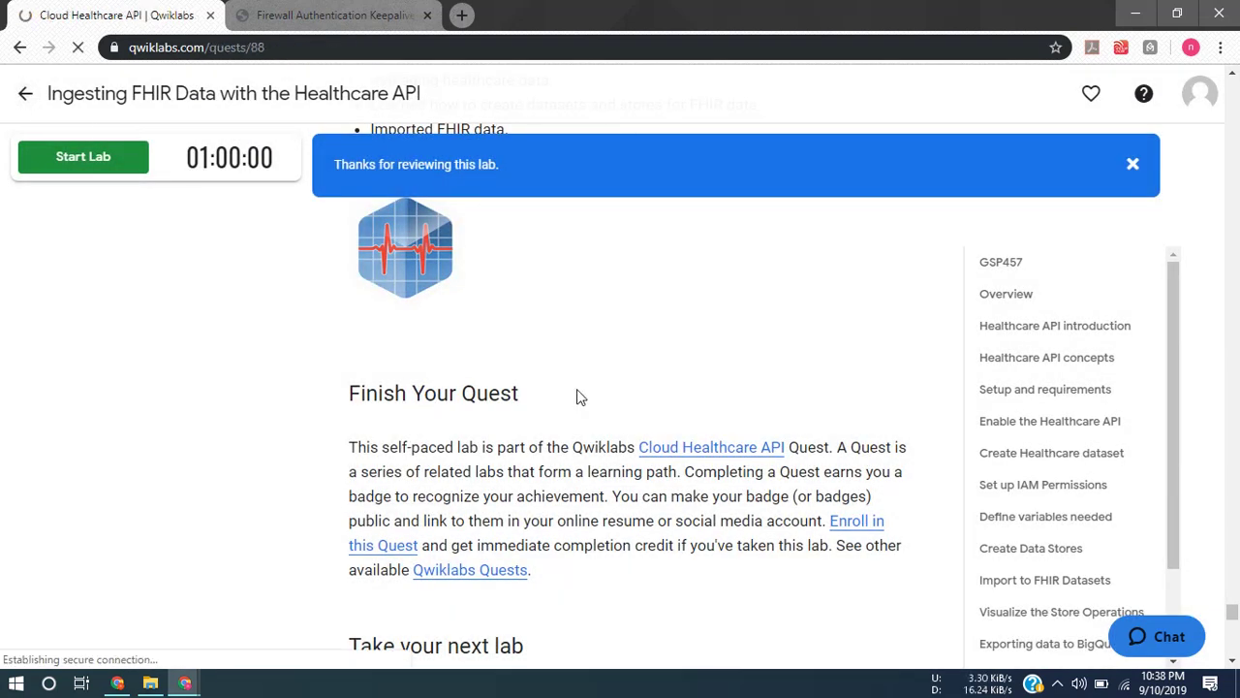